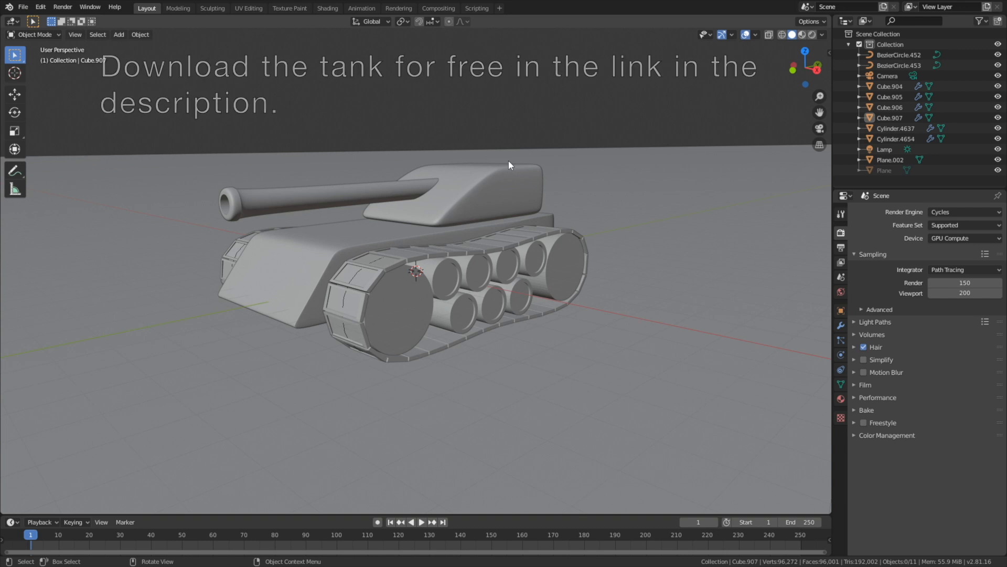
Step: Snap the 3D cursor to the tank's hull
{"action": "left_click", "coordinate": [388, 229]}
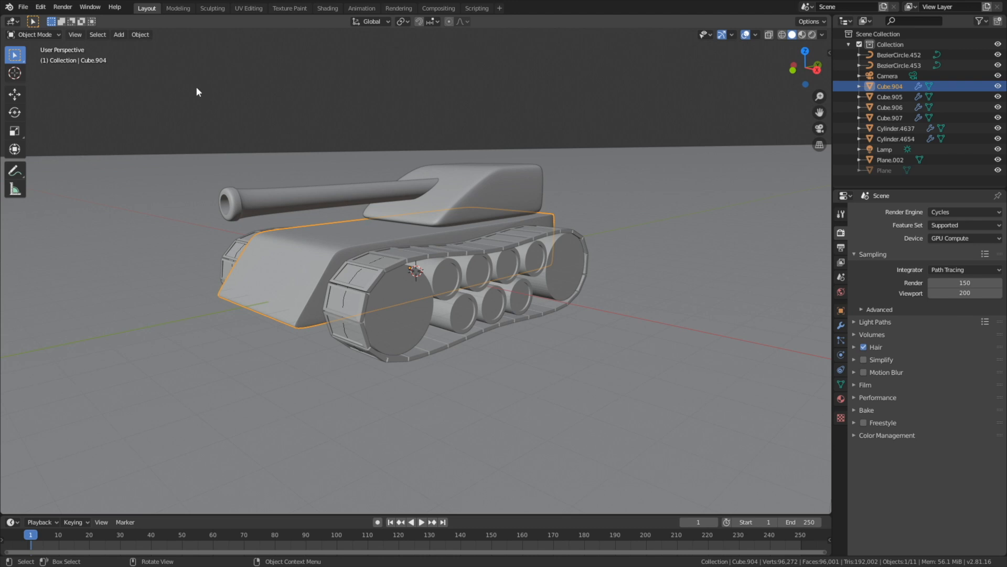
{"action": "left_click", "coordinate": [140, 34]}
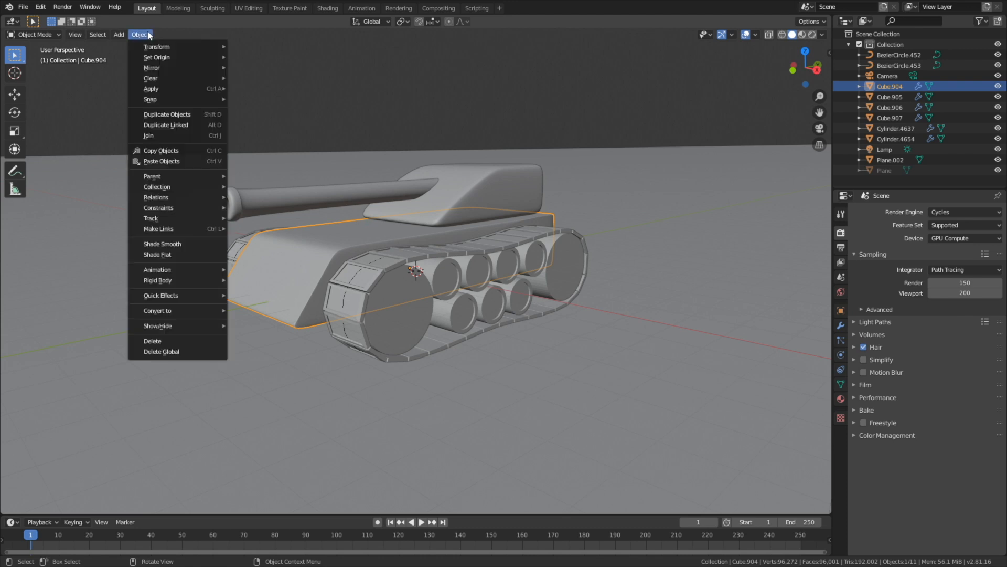
{"action": "mouse_move", "coordinate": [169, 98]}
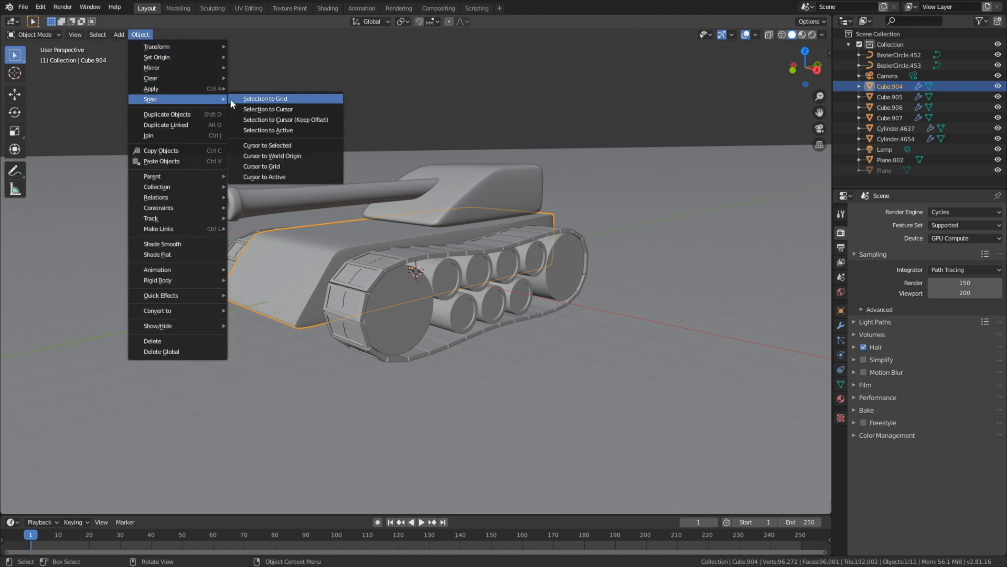
{"action": "left_click", "coordinate": [305, 144]}
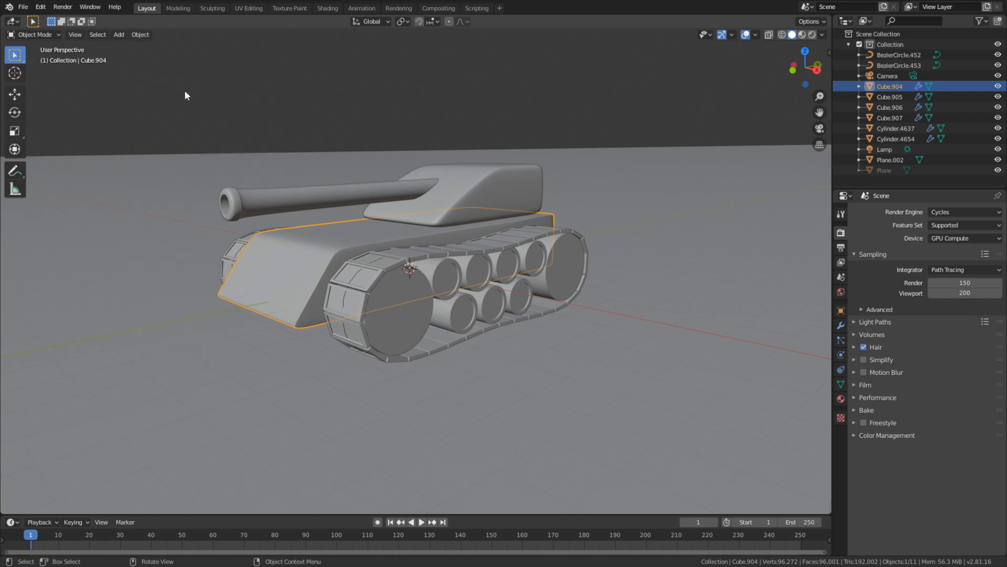
Step: Add a cube empty at the 3D cursor and scale it up uniformly to about 1.8 times its size
{"action": "left_click", "coordinate": [124, 35]}
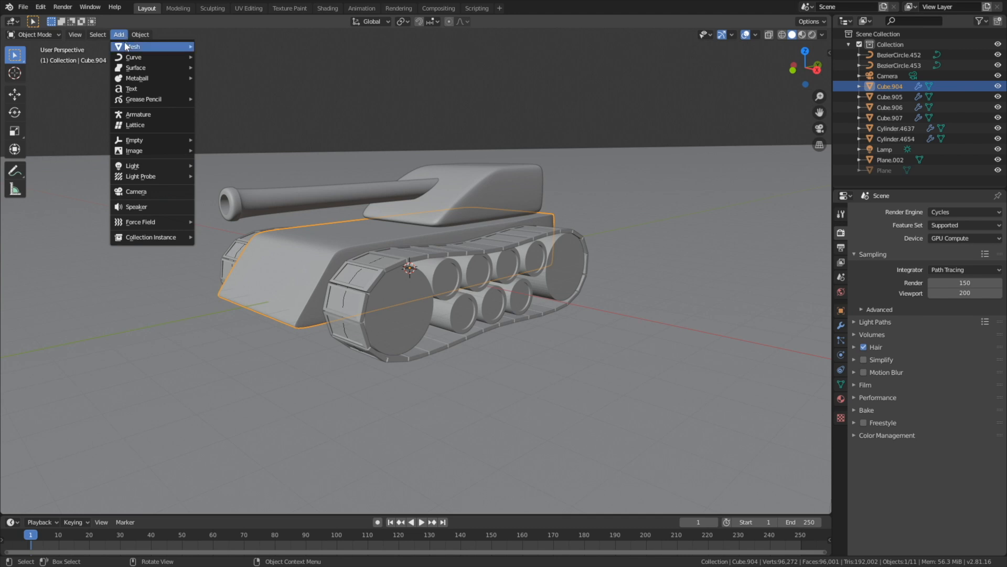
{"action": "mouse_move", "coordinate": [155, 142]}
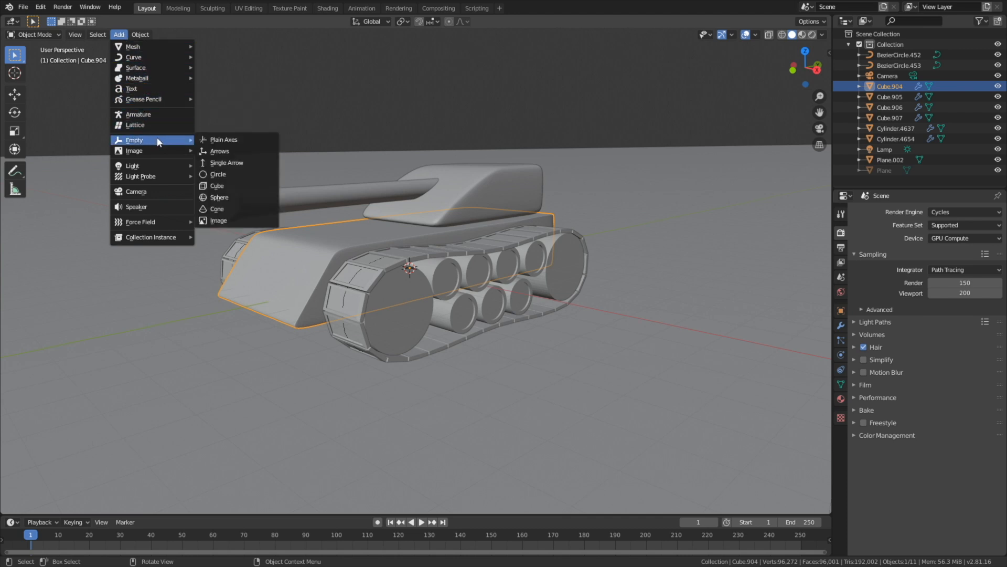
{"action": "left_click", "coordinate": [229, 183]}
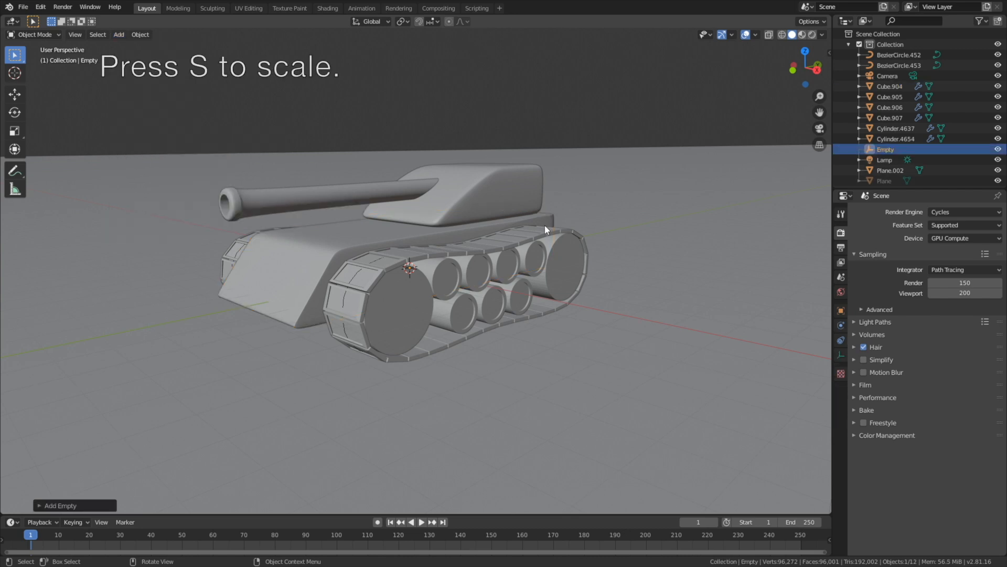
{"action": "key", "text": "s"}
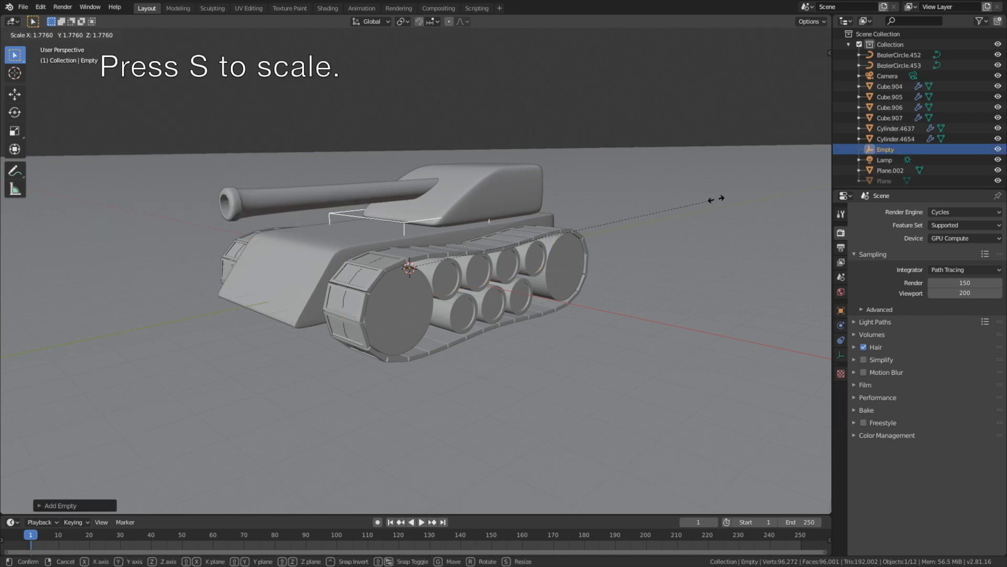
{"action": "left_click", "coordinate": [723, 196]}
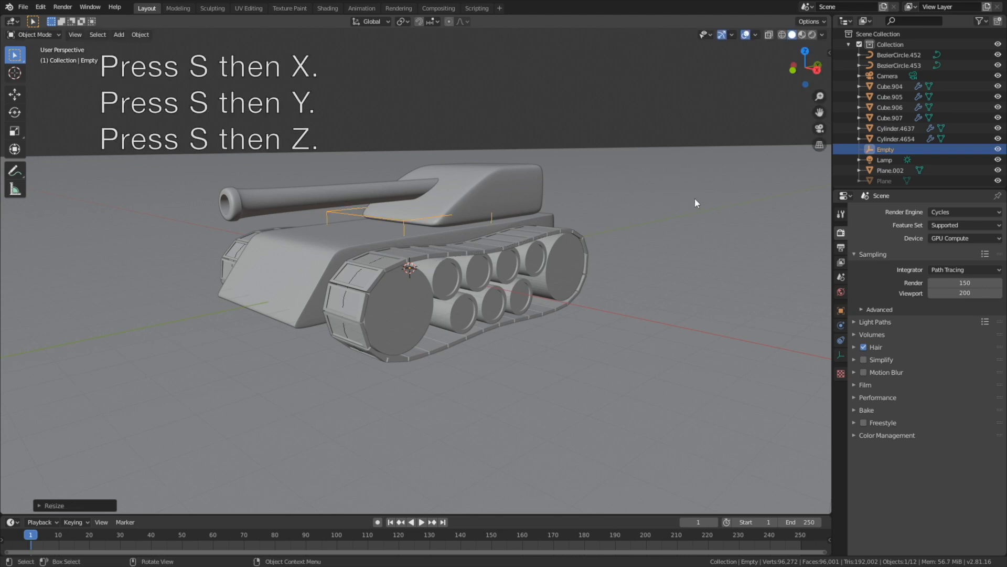
Step: Stretch the cube empty along the X and Y axes to approach the width and length of the tank's base
{"action": "key", "text": "s"}
{"action": "key", "text": "x"}
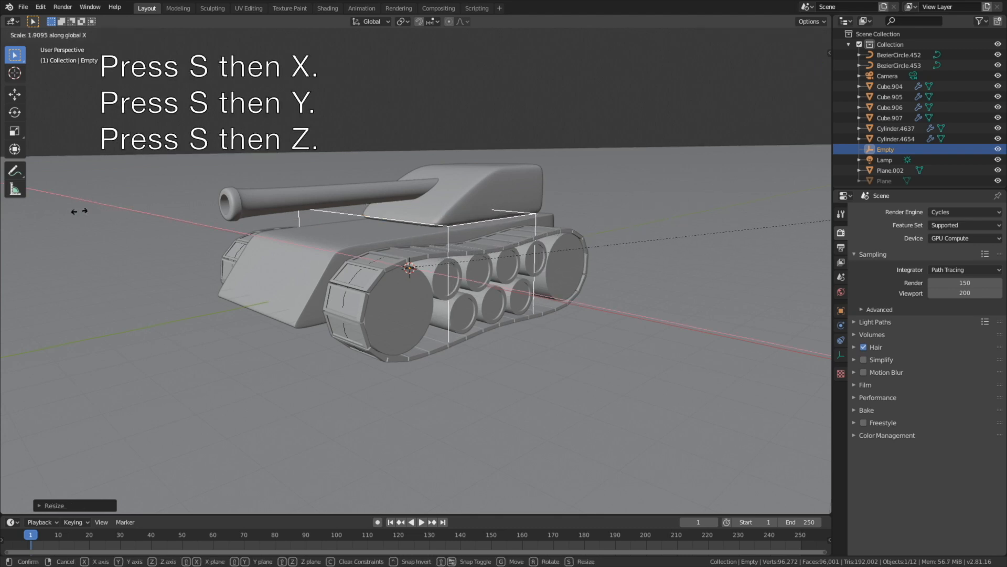
{"action": "left_click", "coordinate": [160, 221]}
{"action": "key", "text": "s"}
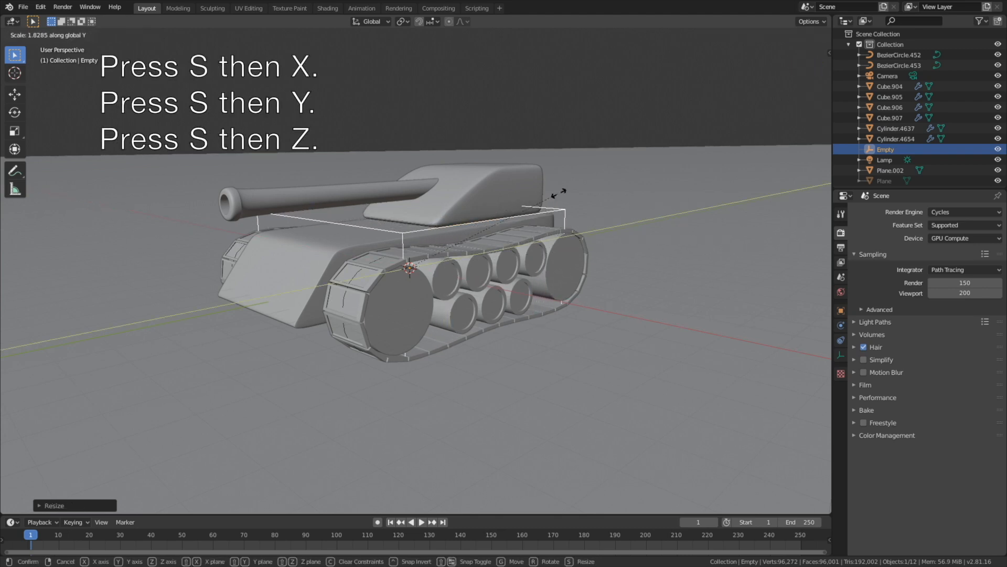
{"action": "left_click", "coordinate": [642, 167]}
Step: Move and scale the cube empty along the Z axis so it encloses the hull and tracks vertically
{"action": "key", "text": "g"}
{"action": "key", "text": "z"}
{"action": "left_click", "coordinate": [541, 208]}
{"action": "key", "text": "s"}
{"action": "key", "text": "z"}
{"action": "left_click", "coordinate": [525, 212]}
{"action": "key", "text": "g"}
{"action": "key", "text": "z"}
{"action": "left_click", "coordinate": [526, 219]}
Step: Widen the cube empty slightly along the X axis so it extends past both tracks
{"action": "middle_click_drag", "start_coordinate": [527, 220], "coordinate": [426, 272]}
{"action": "key", "text": "s"}
{"action": "key", "text": "x"}
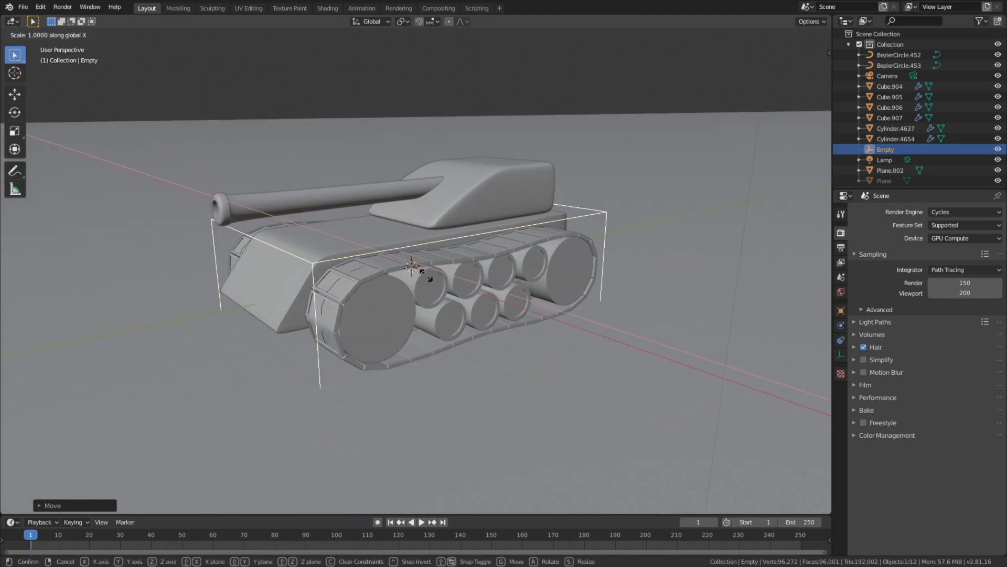
{"action": "left_click", "coordinate": [427, 274]}
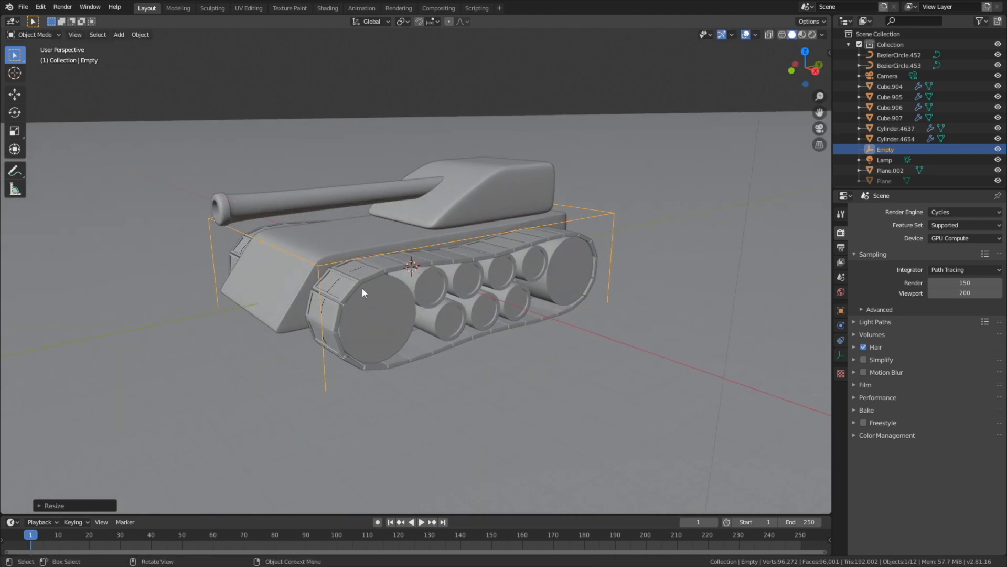
Step: Parent both track curves, the wheels and the hull to the cube empty with Object (Keep Transform)
{"action": "left_click", "coordinate": [338, 278]}
{"action": "left_click", "coordinate": [339, 278]}
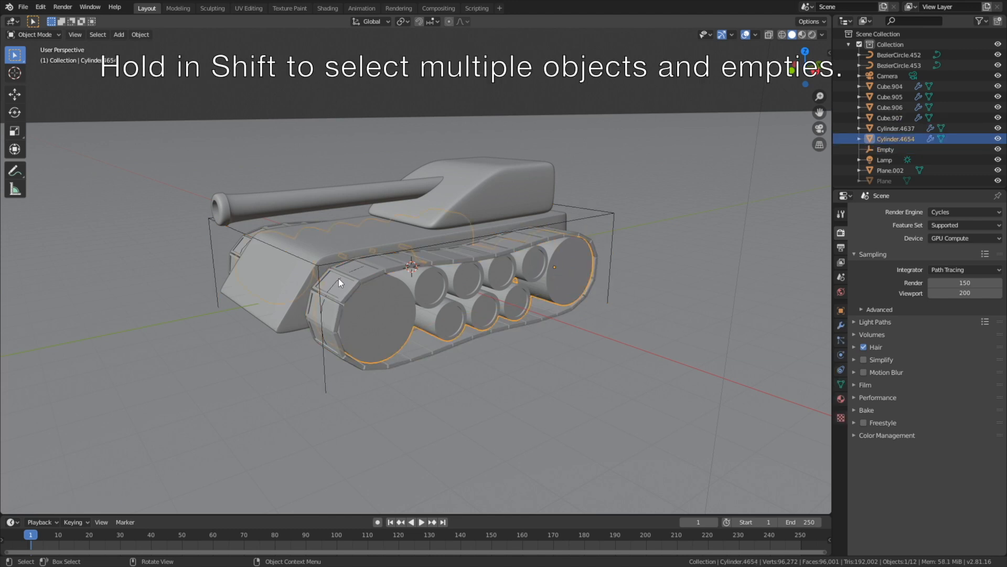
{"action": "left_click", "coordinate": [335, 280]}
{"action": "middle_click_drag", "start_coordinate": [297, 284], "coordinate": [357, 286]}
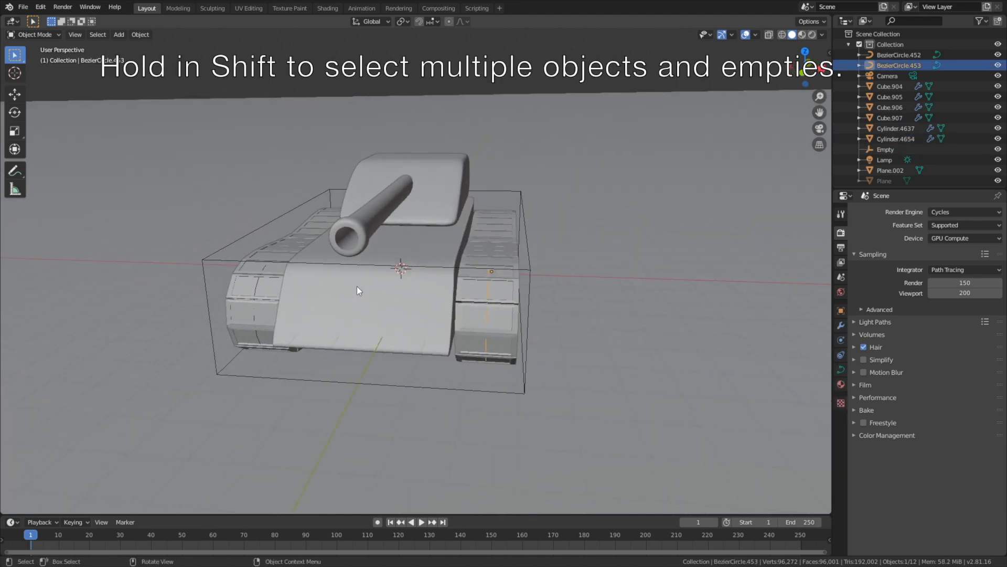
{"action": "scroll", "coordinate": [237, 316], "scroll_direction": "up", "scroll_amount": 2}
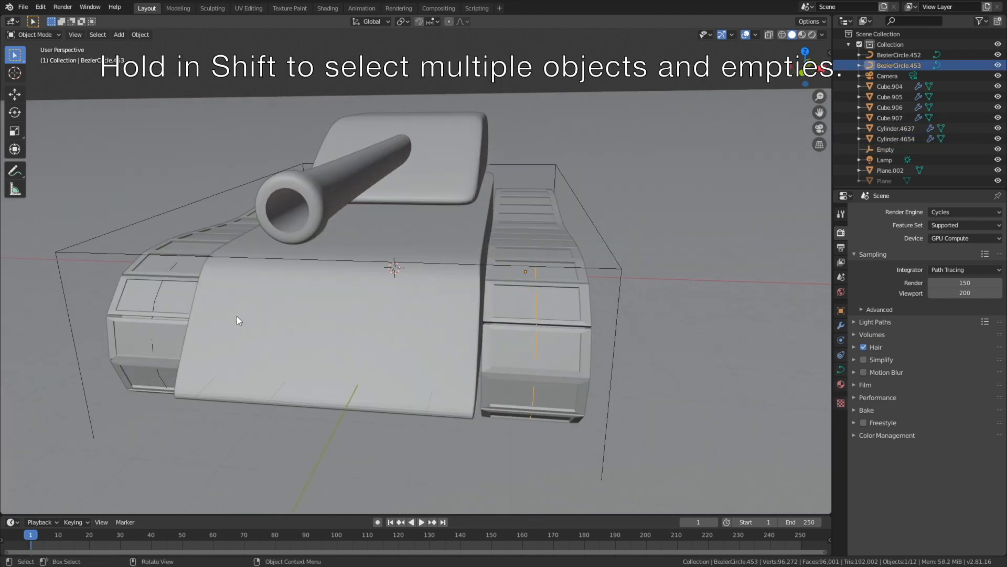
{"action": "left_click", "coordinate": [155, 301], "text": "shift"}
{"action": "middle_click_drag", "start_coordinate": [441, 293], "coordinate": [406, 292]}
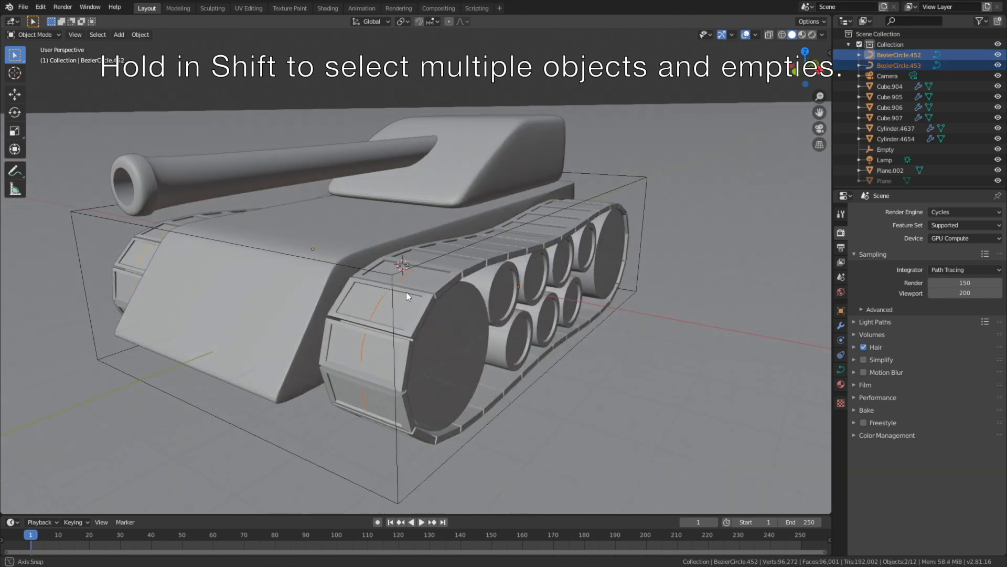
{"action": "left_click", "coordinate": [459, 314], "text": "shift"}
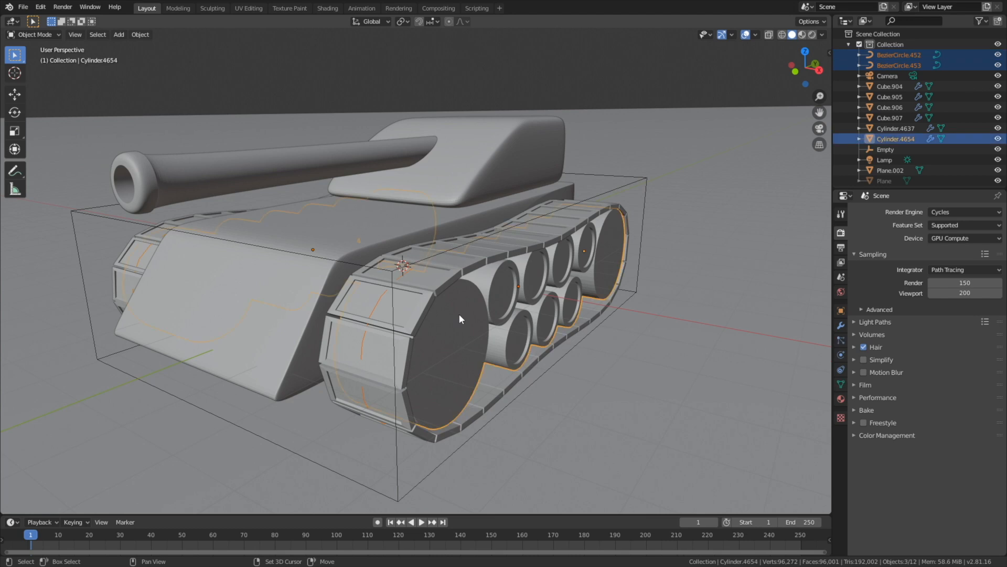
{"action": "left_click", "coordinate": [287, 316], "text": "shift"}
{"action": "scroll", "coordinate": [285, 300], "scroll_direction": "down", "scroll_amount": 2}
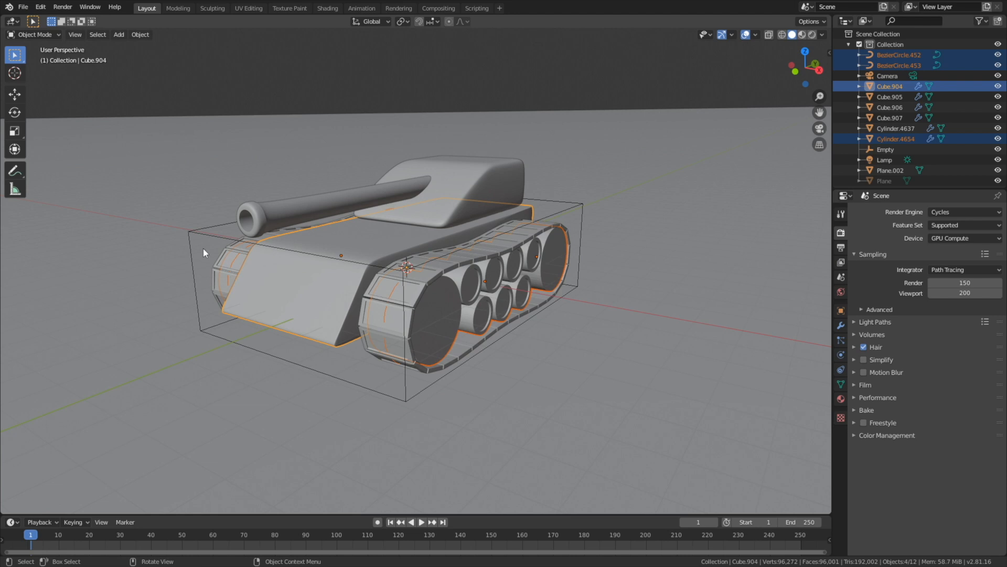
{"action": "left_click", "coordinate": [190, 231], "text": "shift"}
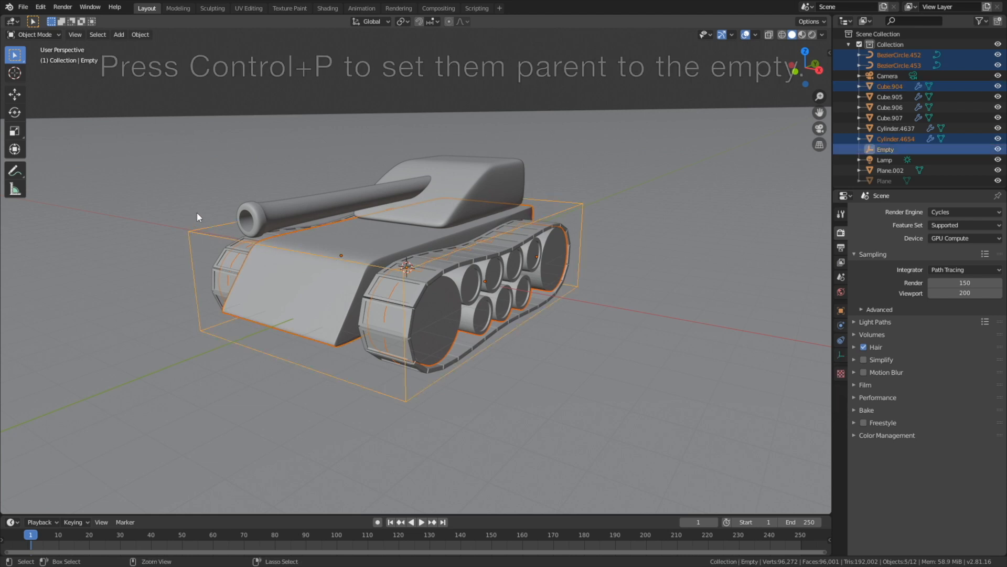
{"action": "key", "text": "ctrl+p"}
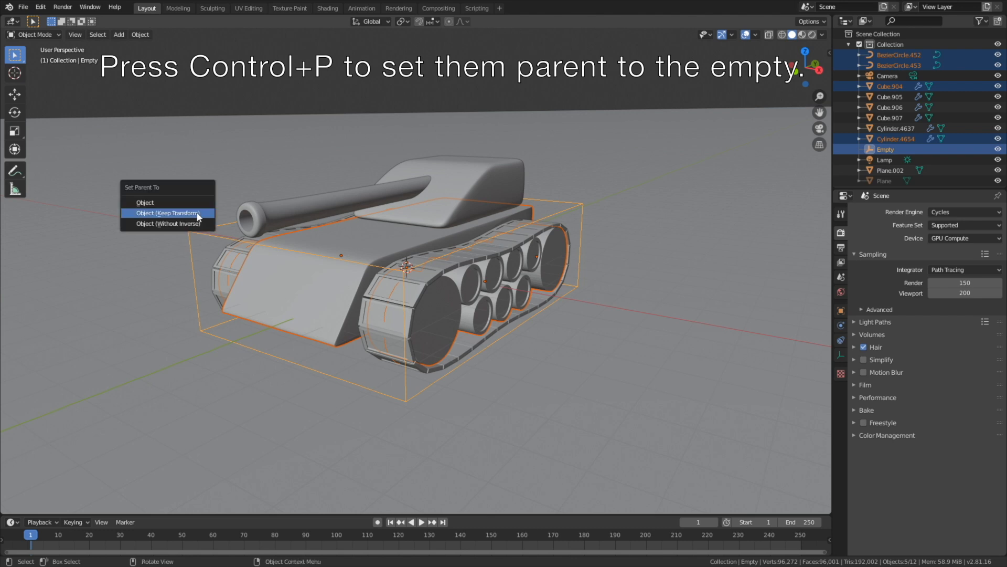
{"action": "left_click", "coordinate": [198, 214]}
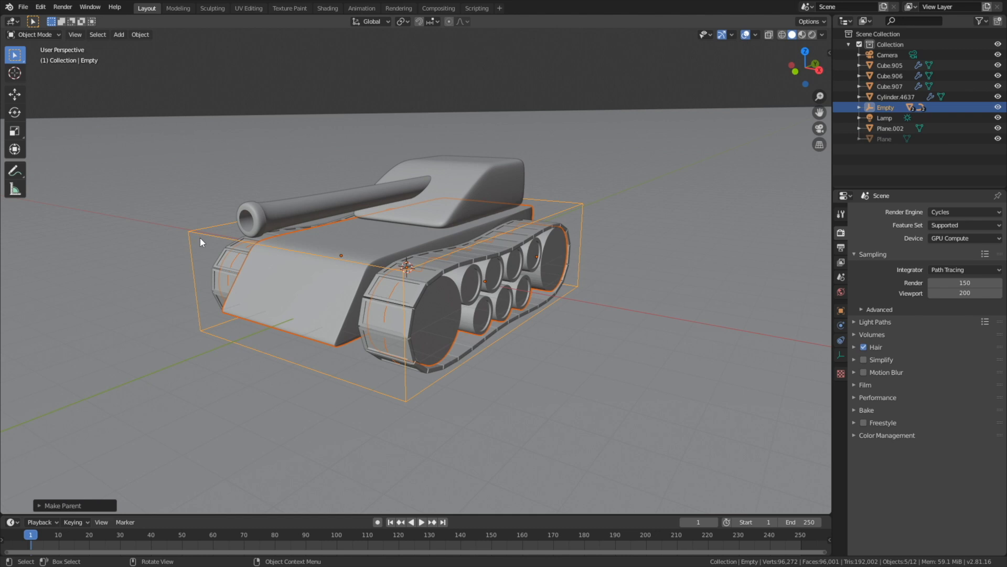
Step: Test the parenting by moving only the cube empty along the Y axis, and cancel the move
{"action": "left_click", "coordinate": [197, 237]}
{"action": "left_click", "coordinate": [196, 232]}
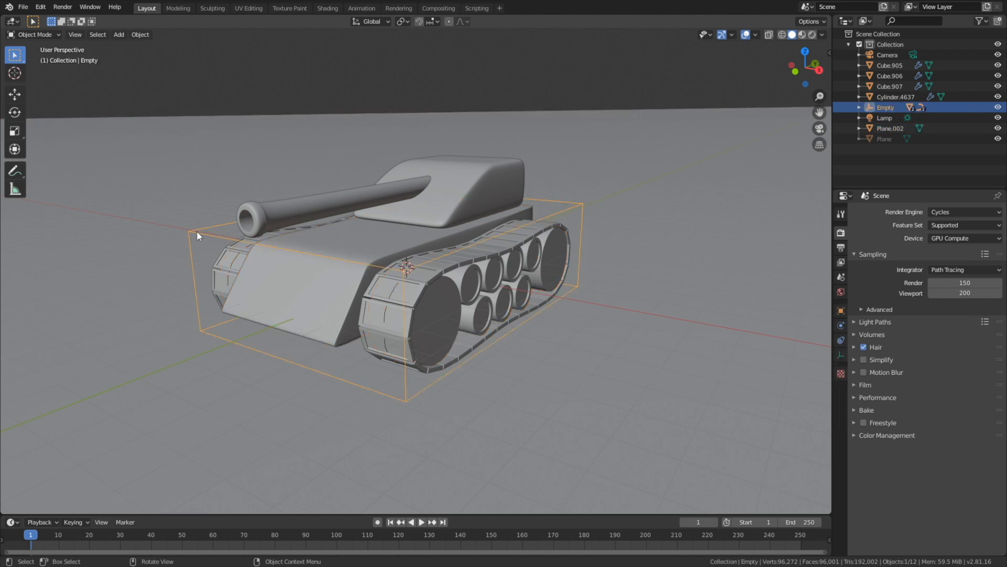
{"action": "key", "text": "g"}
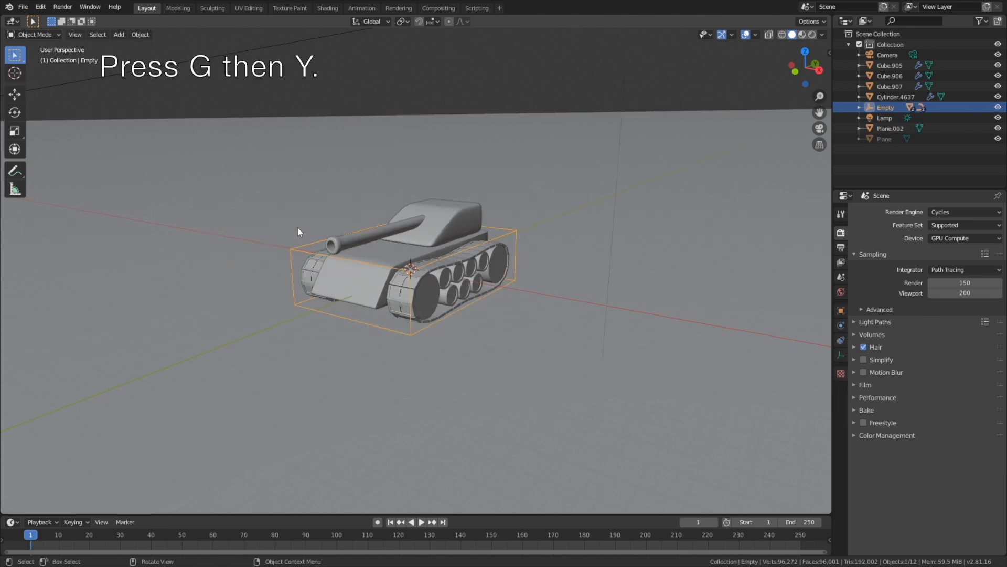
{"action": "key", "text": "y"}
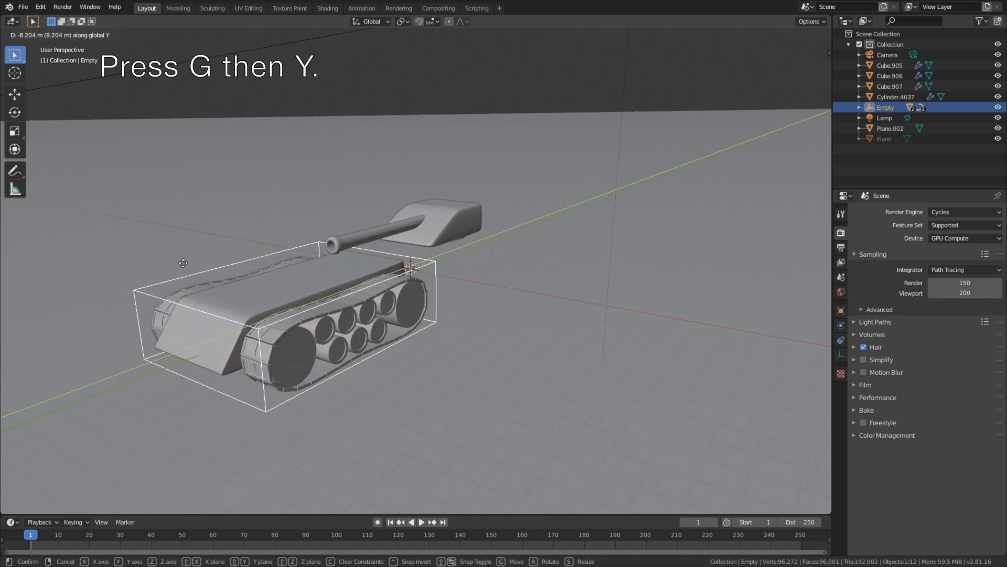
{"action": "right_click", "coordinate": [354, 249]}
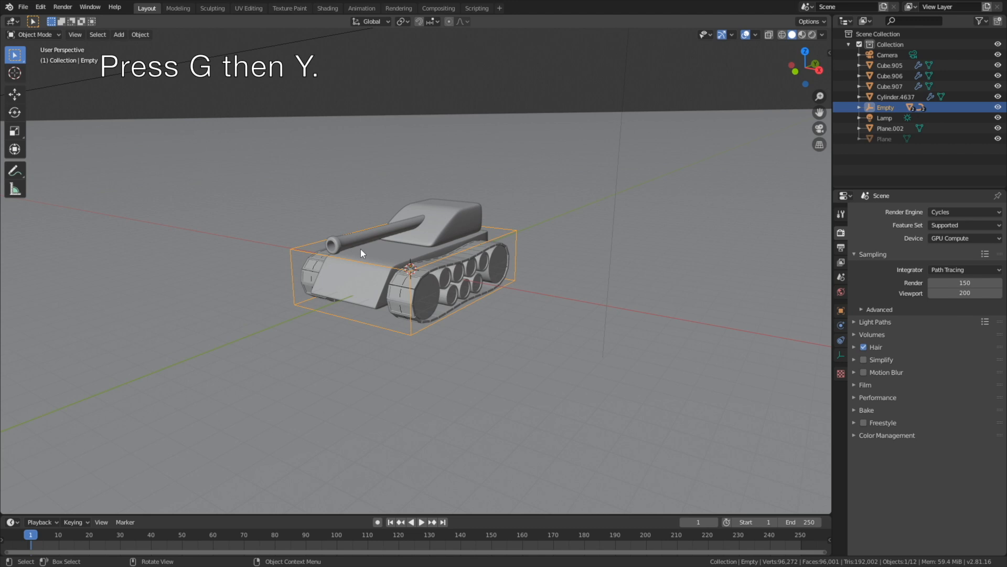
Step: Set the turret's origin with Origin to Geometry
{"action": "left_click", "coordinate": [451, 220]}
{"action": "middle_click_drag", "start_coordinate": [451, 220], "coordinate": [433, 230]}
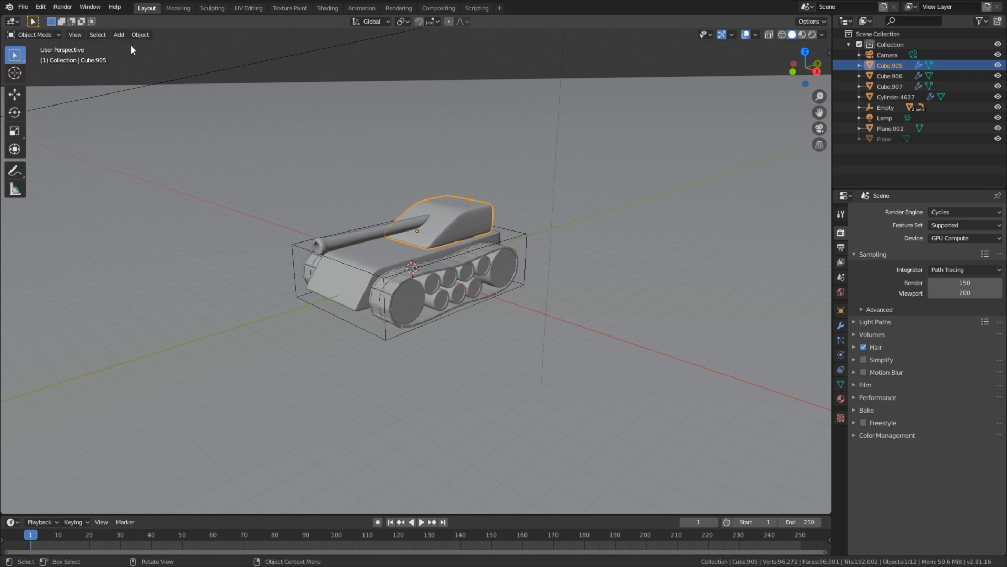
{"action": "left_click", "coordinate": [140, 34]}
{"action": "mouse_move", "coordinate": [147, 58]}
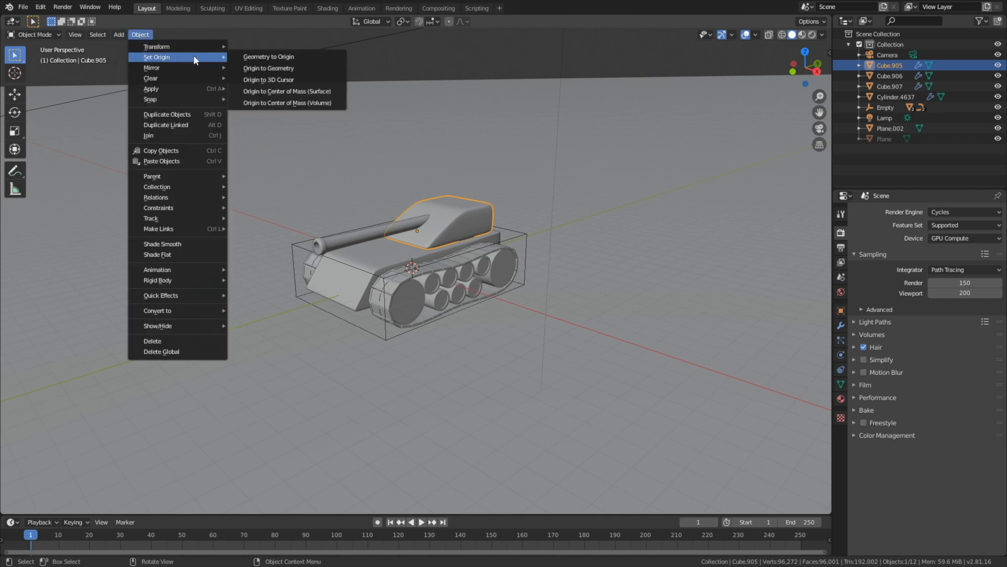
{"action": "left_click", "coordinate": [270, 68]}
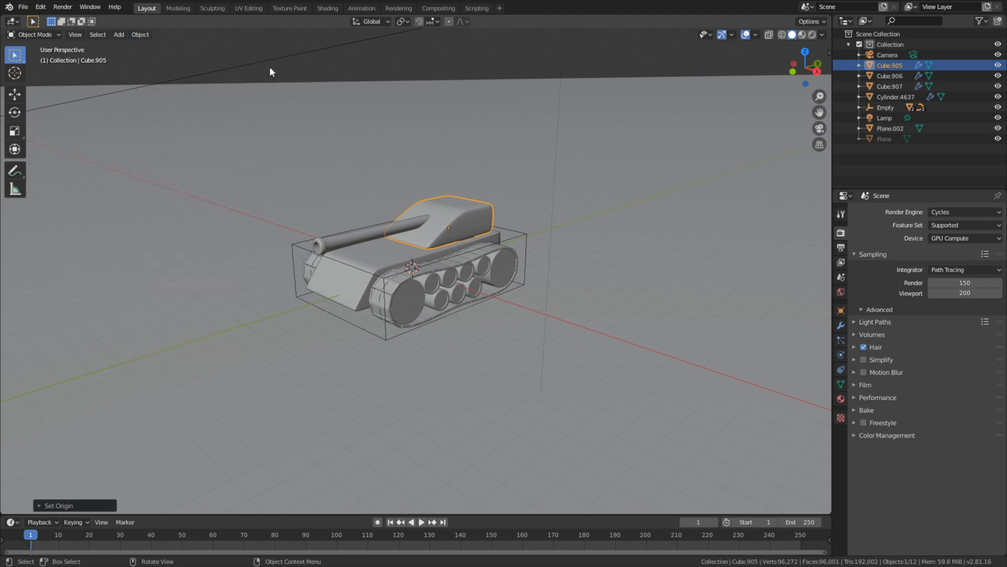
Step: Snap the 3D cursor to the selected turret
{"action": "left_click", "coordinate": [139, 34]}
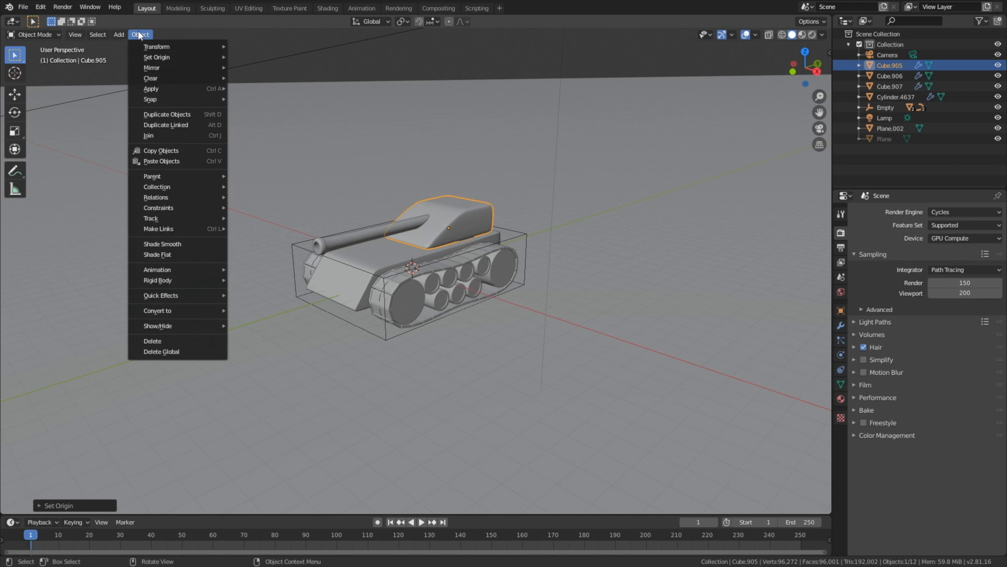
{"action": "mouse_move", "coordinate": [176, 99]}
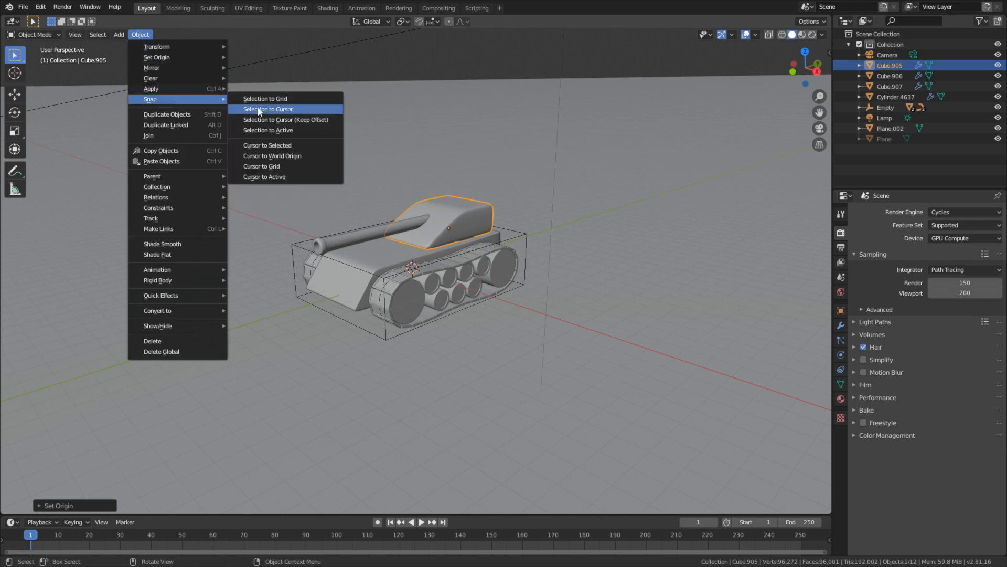
{"action": "left_click", "coordinate": [290, 146]}
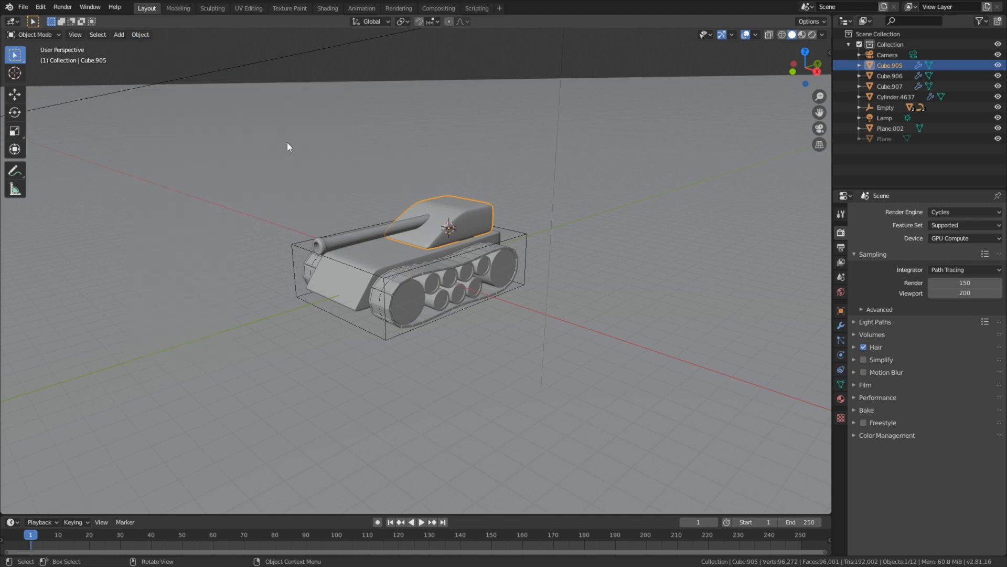
Step: Add a sphere empty at the 3D cursor inside the turret
{"action": "left_click", "coordinate": [118, 38]}
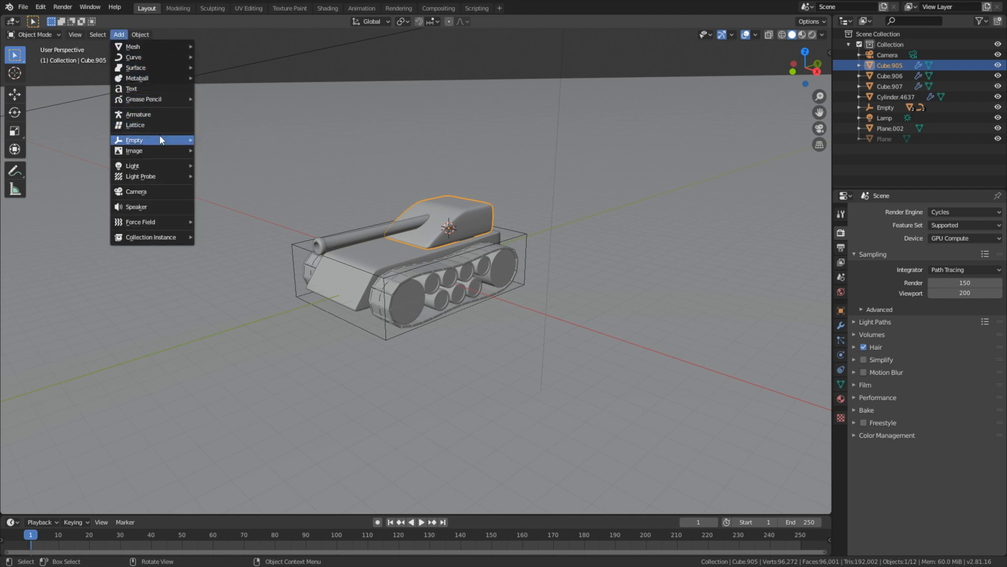
{"action": "mouse_move", "coordinate": [161, 141]}
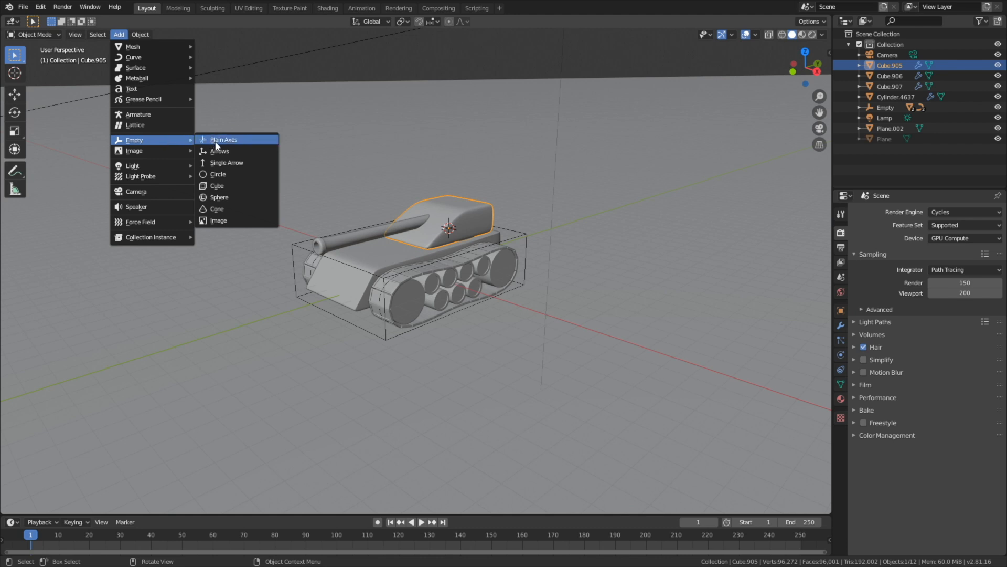
{"action": "left_click", "coordinate": [242, 197]}
{"action": "middle_click_drag", "start_coordinate": [464, 187], "coordinate": [533, 209]}
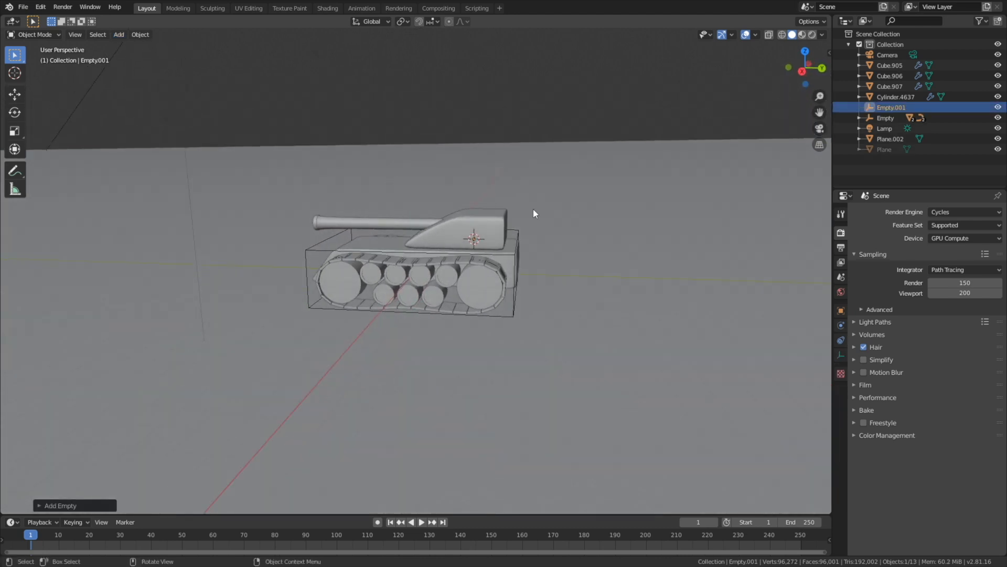
Step: Scale up the sphere empty until it extends beyond the turret and is easy to select
{"action": "key", "text": "s"}
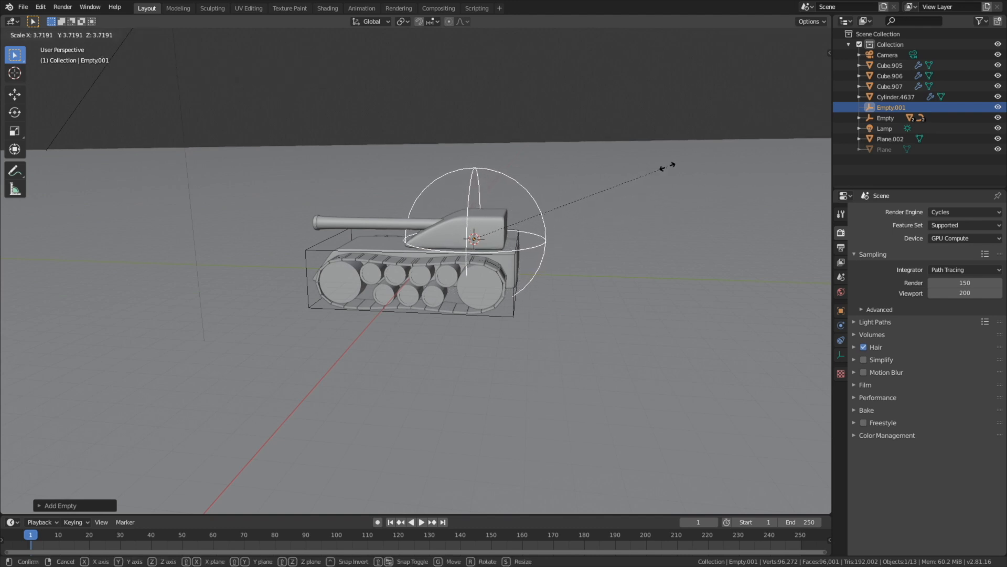
{"action": "left_click", "coordinate": [595, 188]}
{"action": "middle_click_drag", "start_coordinate": [594, 189], "coordinate": [374, 190]}
{"action": "scroll", "coordinate": [374, 192], "scroll_direction": "up", "scroll_amount": 3}
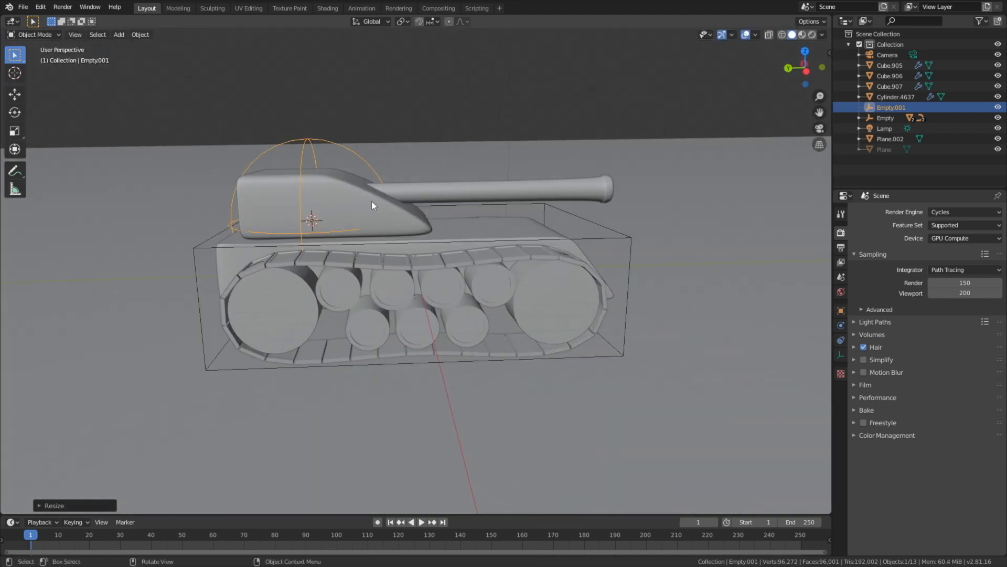
Step: Move the sphere empty about 0.39 m in negative Y, towards the barrel
{"action": "mouse_move", "coordinate": [361, 184]}
{"action": "middle_click_drag", "start_coordinate": [361, 185], "coordinate": [369, 180]}
{"action": "key", "text": "g"}
{"action": "key", "text": "y"}
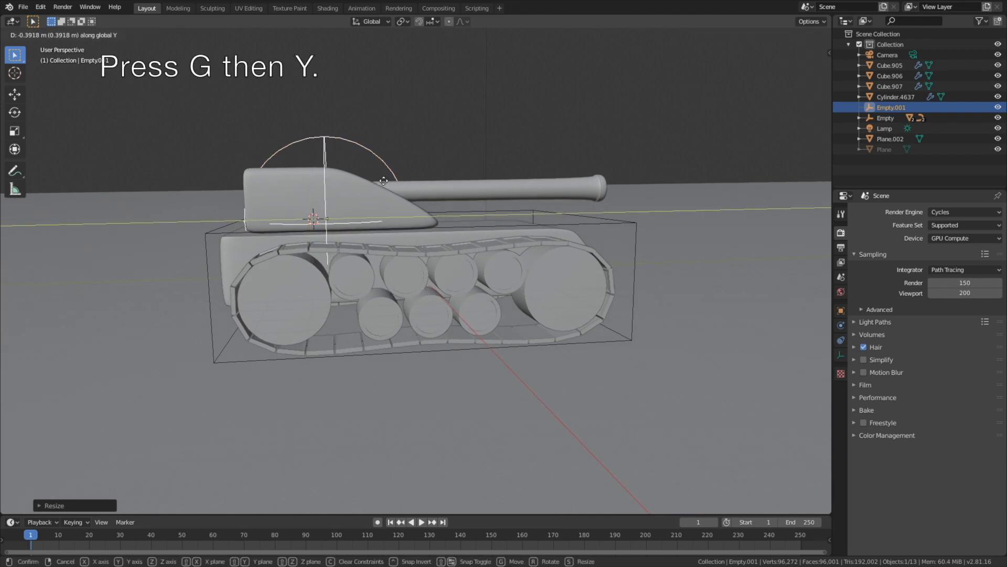
{"action": "left_click", "coordinate": [383, 180]}
Step: In a wireframe top view, move the sphere empty about 0.47 m along Y onto the centre of the turret's round base
{"action": "key", "text": "KP_7"}
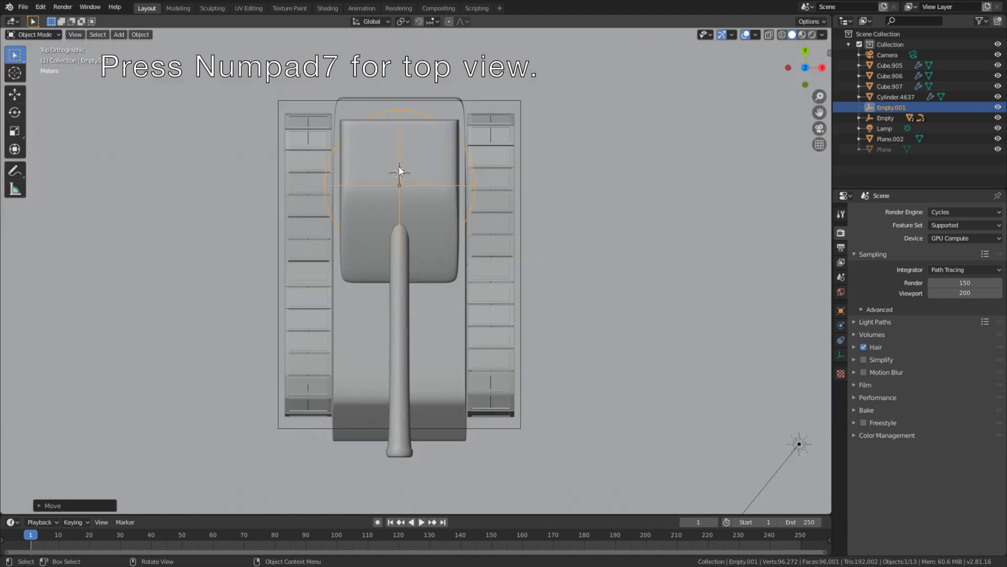
{"action": "left_click", "coordinate": [769, 35]}
{"action": "scroll", "coordinate": [473, 131], "scroll_direction": "up", "scroll_amount": 8}
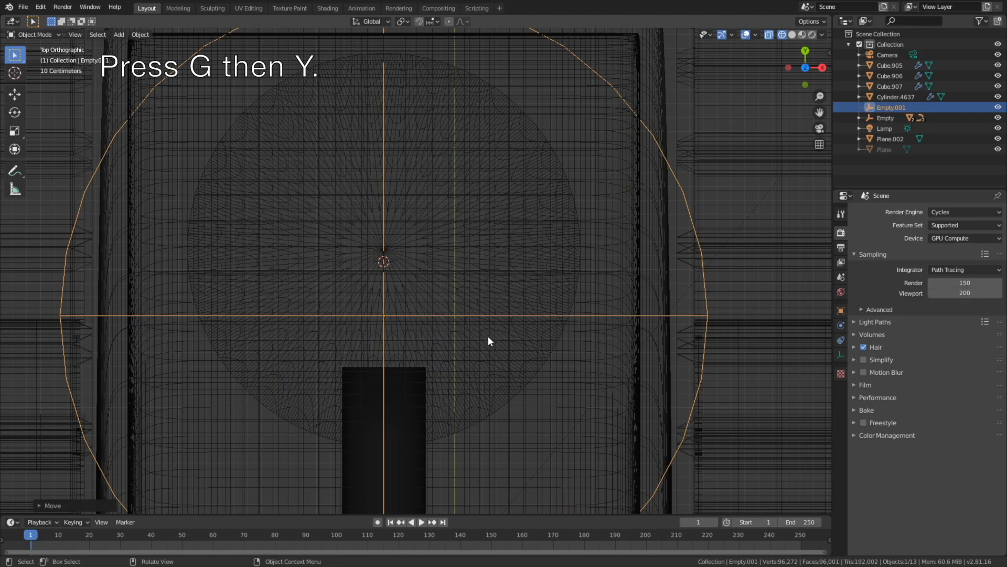
{"action": "key", "text": "g"}
{"action": "key", "text": "y"}
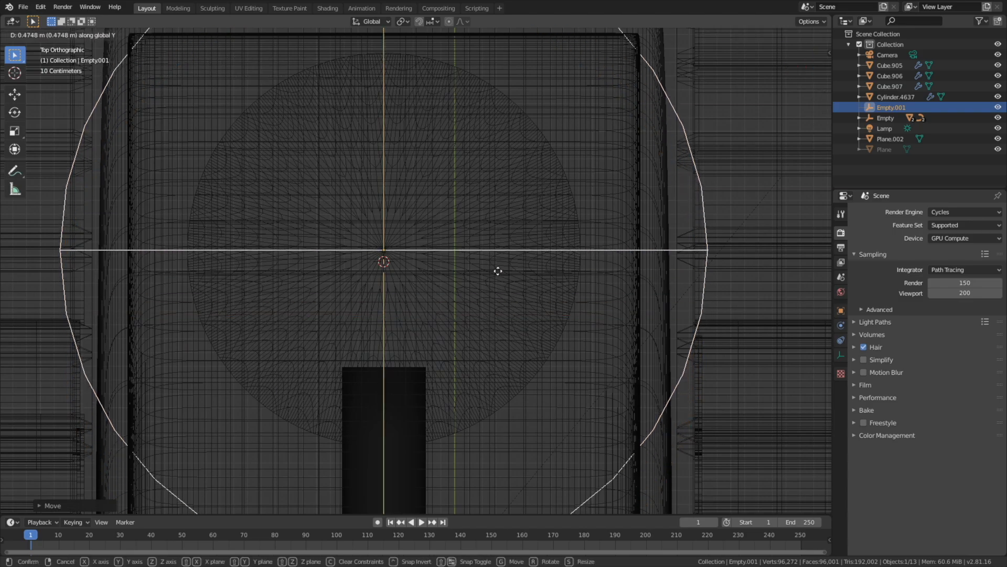
{"action": "left_click", "coordinate": [498, 271]}
Step: Parent the barrel to the turret as Object
{"action": "scroll", "coordinate": [459, 352], "scroll_direction": "down", "scroll_amount": 6}
{"action": "middle_click_drag", "start_coordinate": [459, 353], "coordinate": [558, 269]}
{"action": "scroll", "coordinate": [517, 234], "scroll_direction": "down", "scroll_amount": 4}
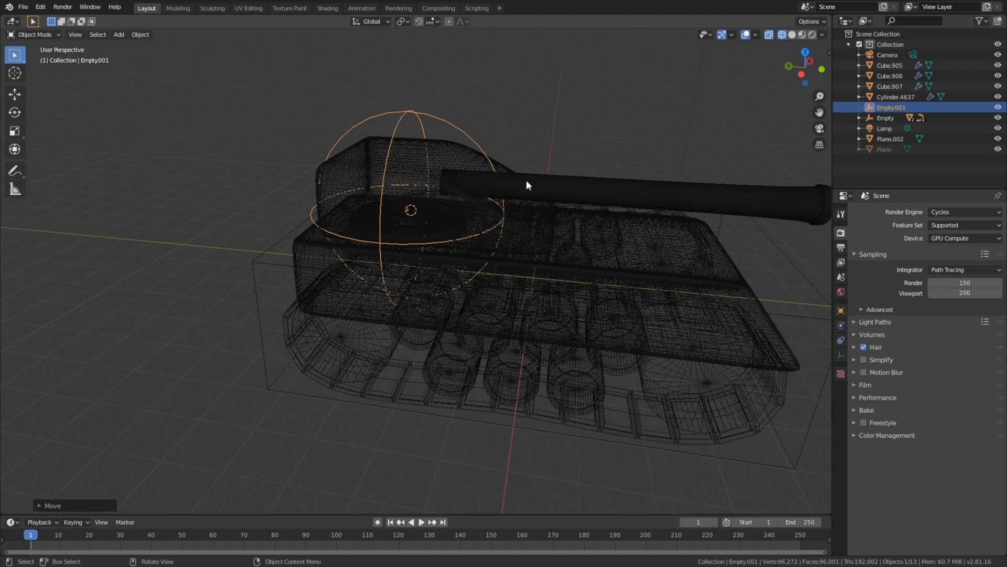
{"action": "left_click", "coordinate": [550, 188]}
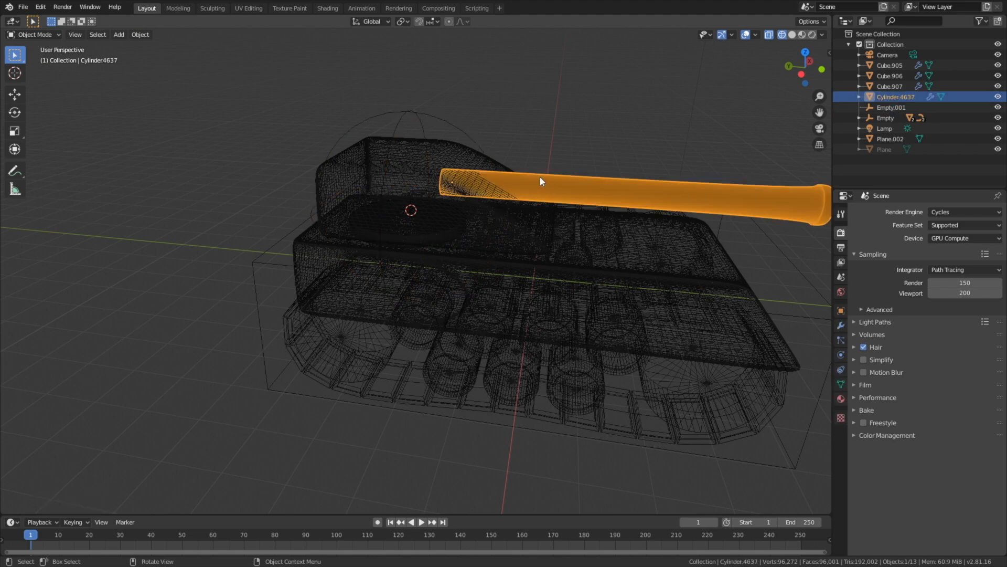
{"action": "left_click", "coordinate": [457, 148], "text": "shift"}
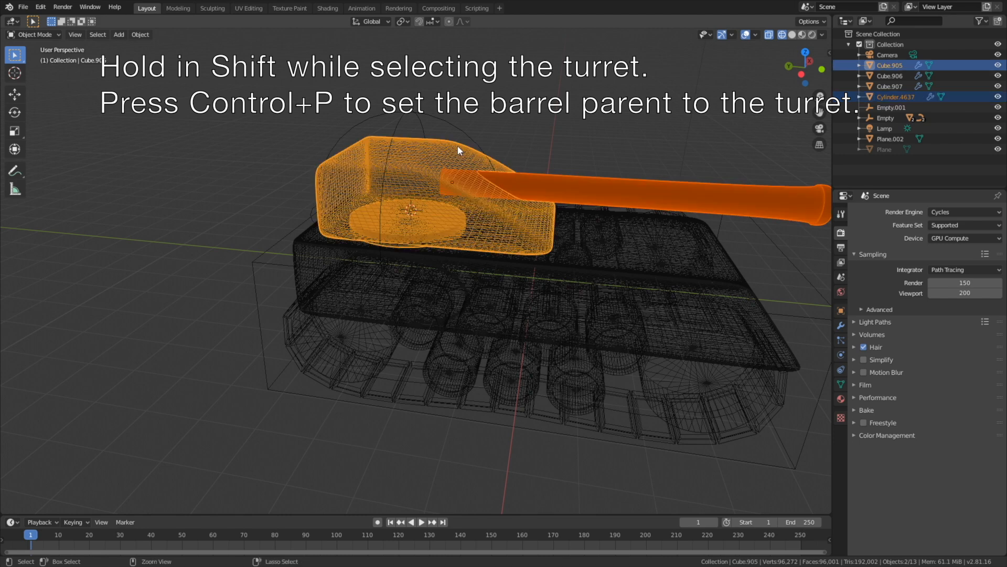
{"action": "key", "text": "ctrl+p"}
{"action": "left_click", "coordinate": [458, 147]}
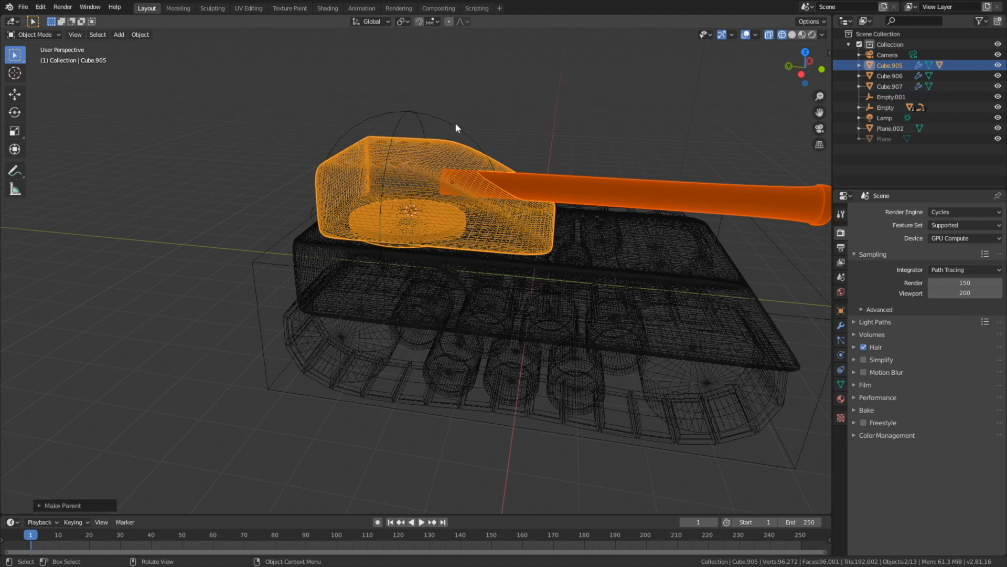
Step: Parent the turret to the sphere empty as Object
{"action": "left_click", "coordinate": [435, 155]}
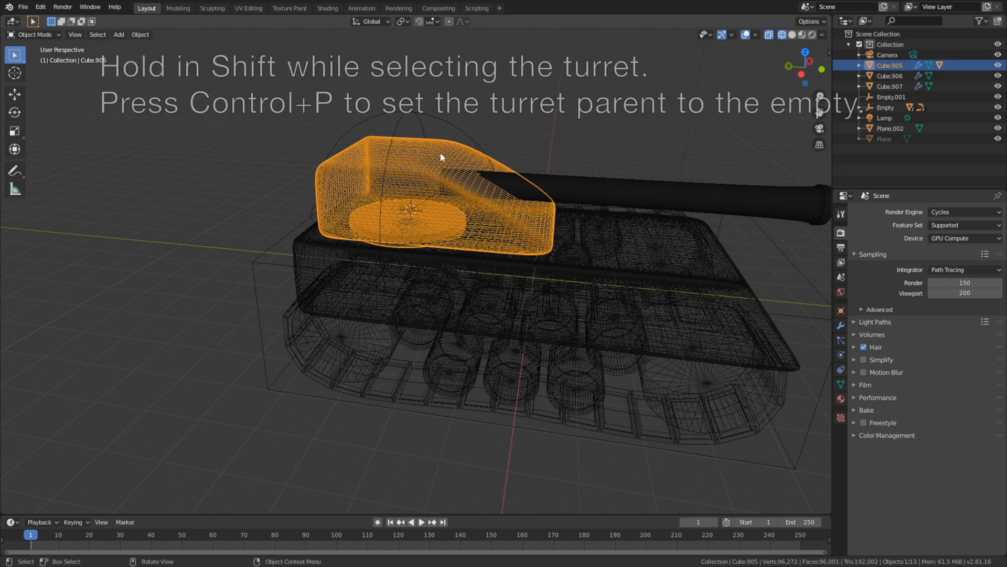
{"action": "left_click", "coordinate": [439, 118], "text": "shift"}
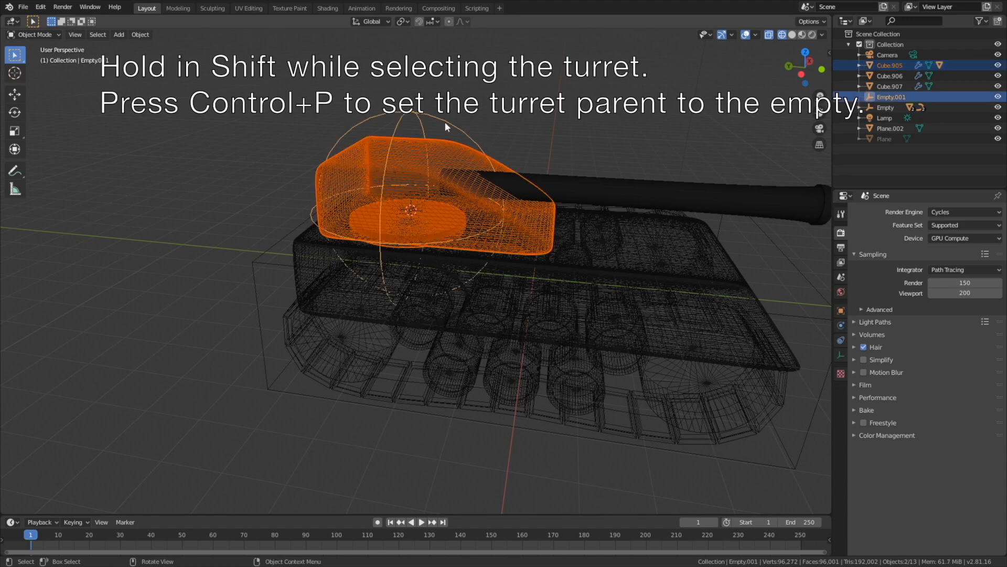
{"action": "key", "text": "ctrl+p"}
{"action": "left_click", "coordinate": [447, 124]}
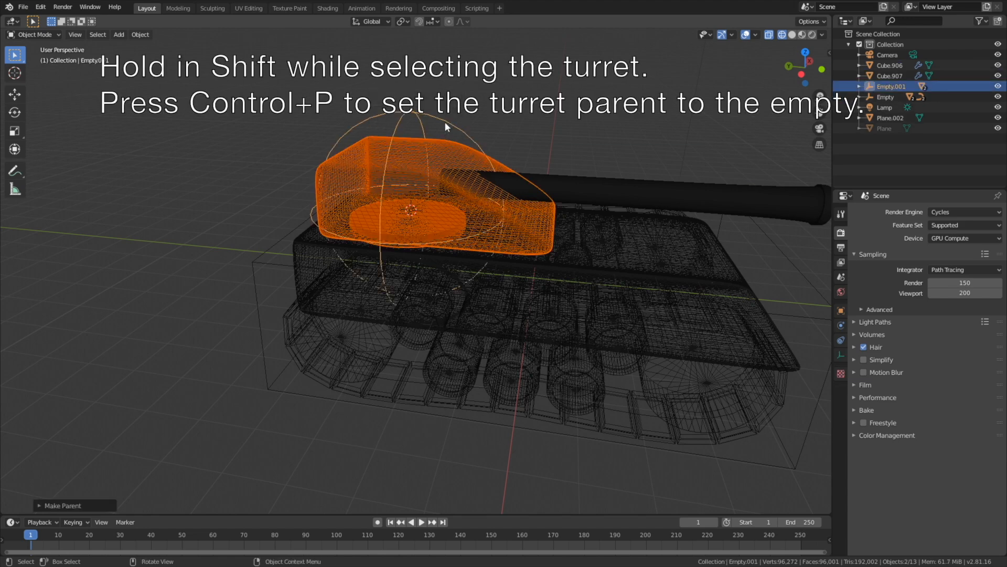
Step: Parent the sphere empty to the main cube empty and return the viewport to solid shading
{"action": "left_click", "coordinate": [418, 114]}
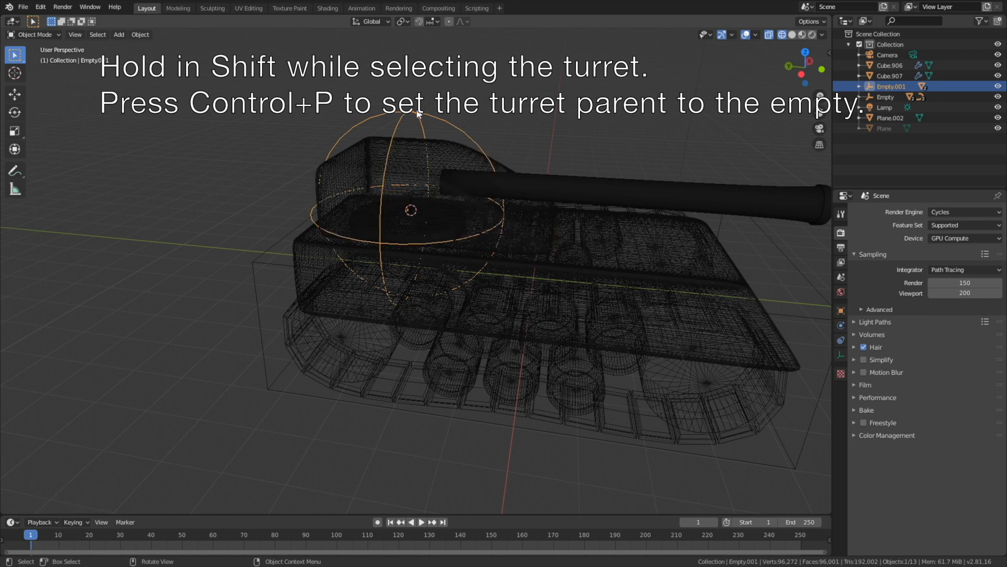
{"action": "left_click", "coordinate": [279, 235], "text": "shift"}
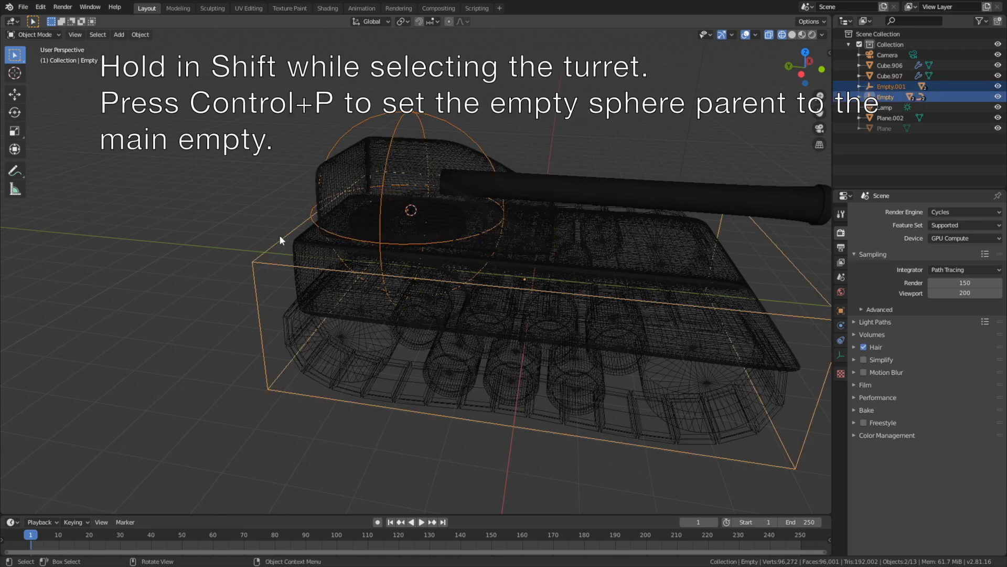
{"action": "key", "text": "ctrl+p"}
{"action": "left_click", "coordinate": [250, 236]}
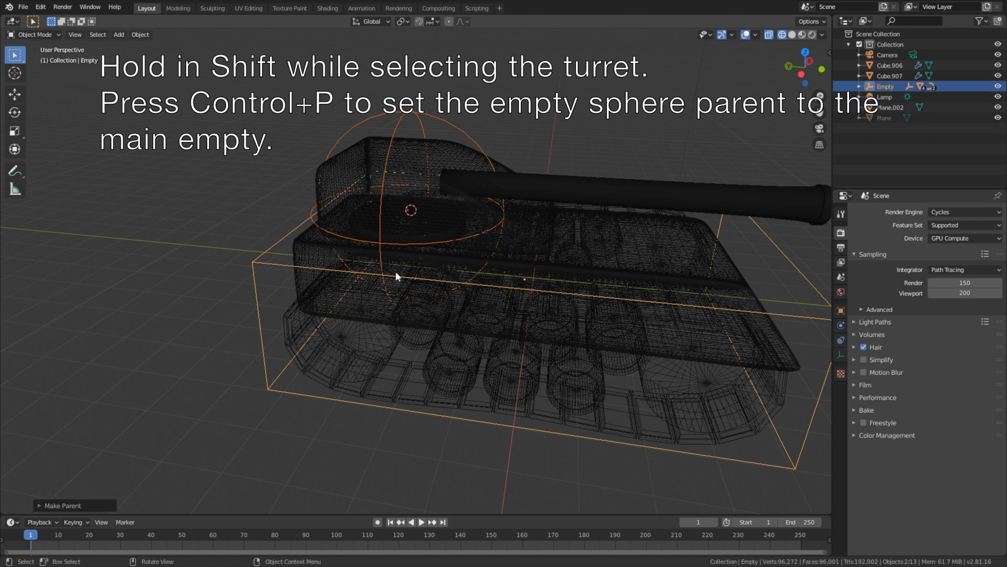
{"action": "scroll", "coordinate": [378, 262], "scroll_direction": "down", "scroll_amount": 4}
{"action": "left_click", "coordinate": [793, 34]}
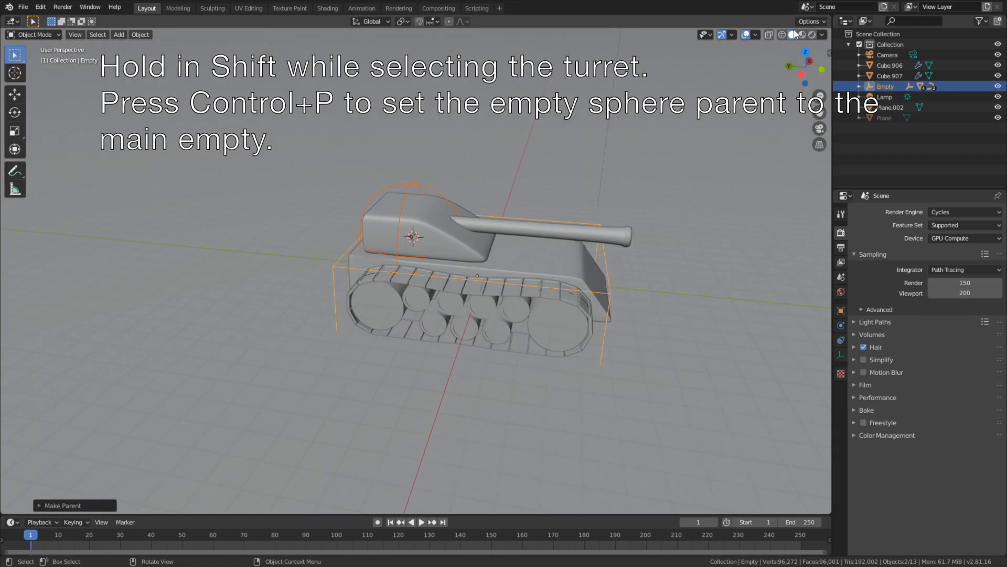
Step: Test the complete rig by moving the cube empty along the Y axis, and cancel the move
{"action": "mouse_move", "coordinate": [640, 203]}
{"action": "middle_mouse_down"}
{"action": "mouse_move", "coordinate": [480, 203]}
{"action": "mouse_move", "coordinate": [455, 189]}
{"action": "middle_mouse_up"}
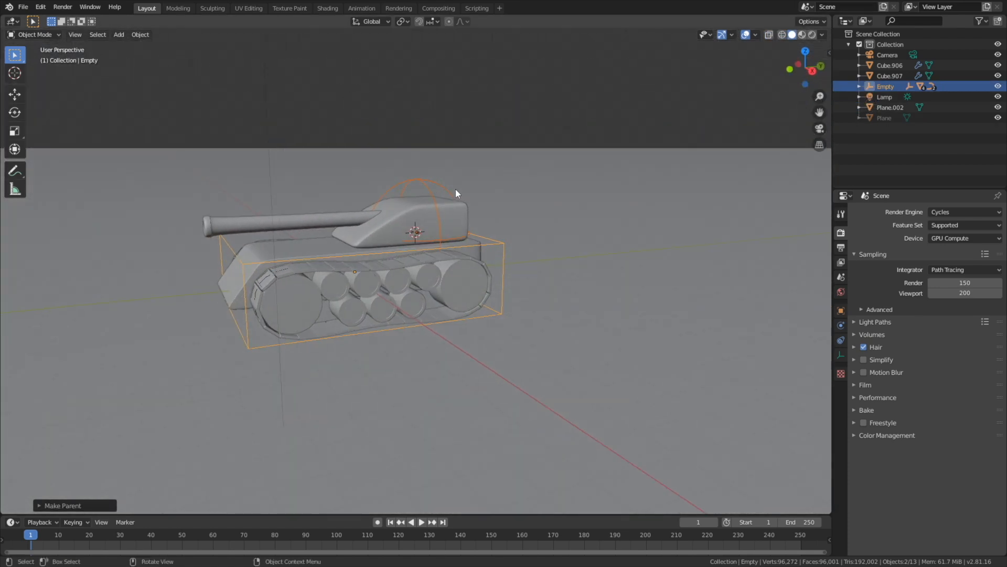
{"action": "left_click", "coordinate": [244, 263]}
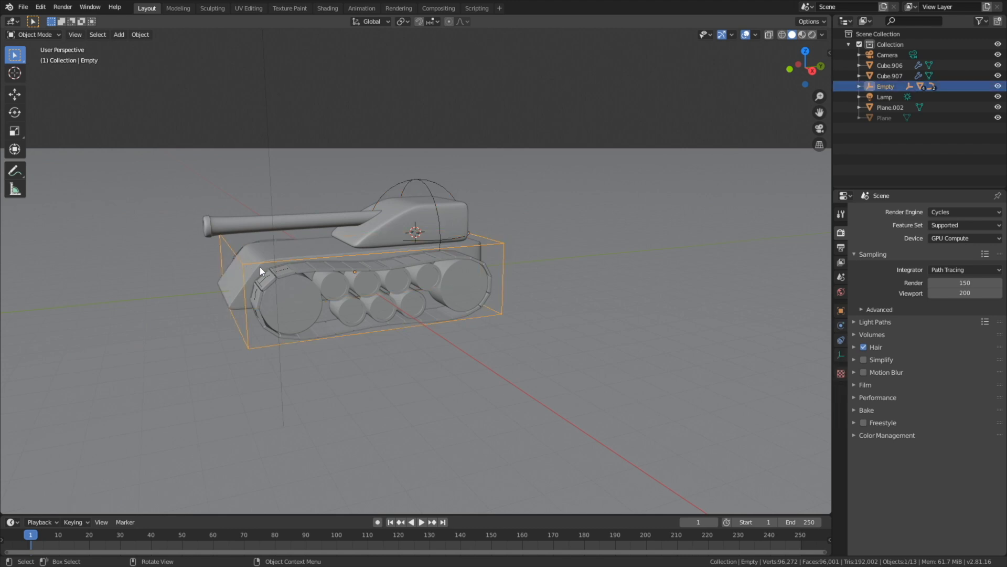
{"action": "scroll", "coordinate": [322, 260], "scroll_direction": "down", "scroll_amount": 2}
{"action": "key", "text": "g"}
{"action": "key", "text": "y"}
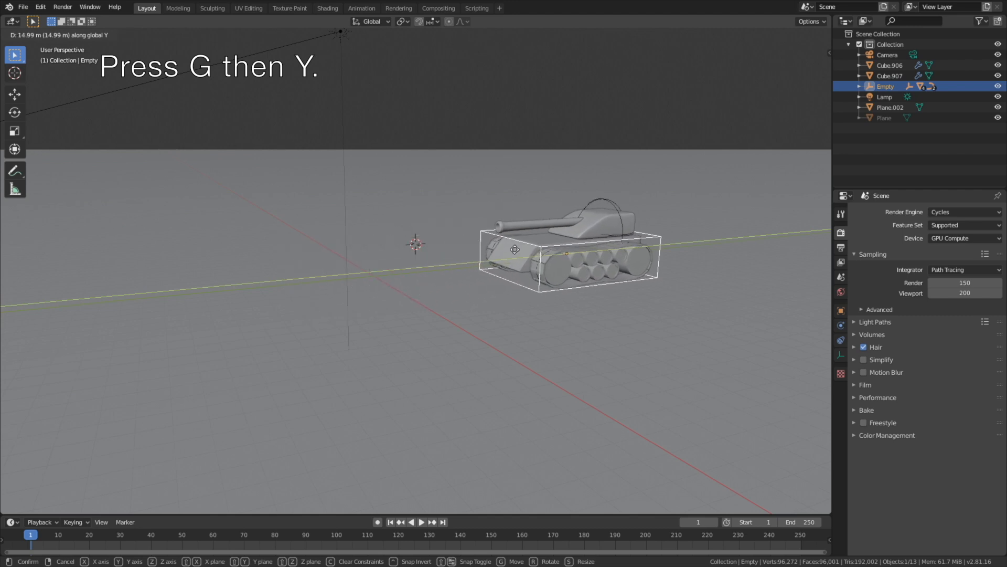
{"action": "left_click", "coordinate": [238, 269]}
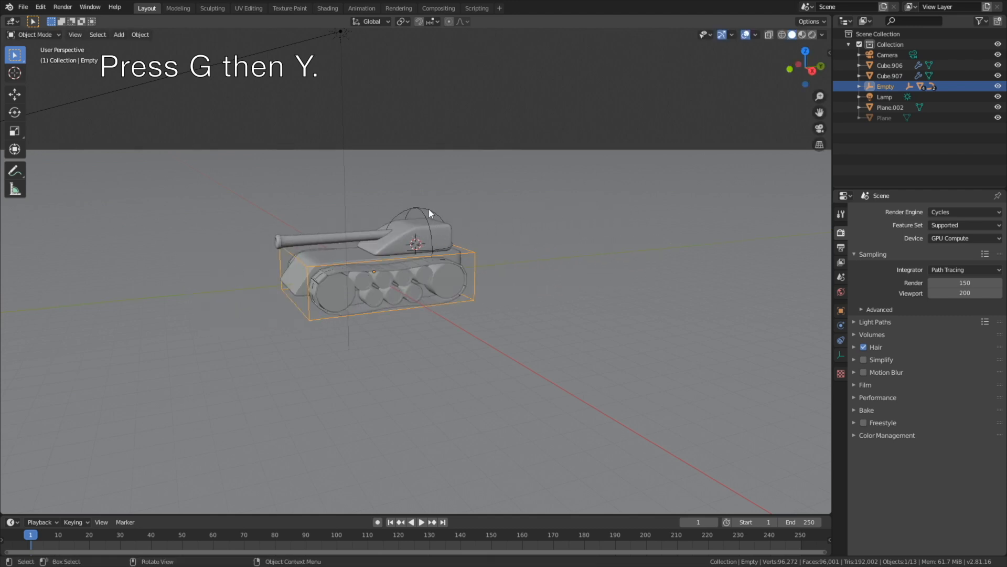
Step: Move the cube empty with the whole tank in negative Y, past the world origin
{"action": "key", "text": "g"}
{"action": "key", "text": "y"}
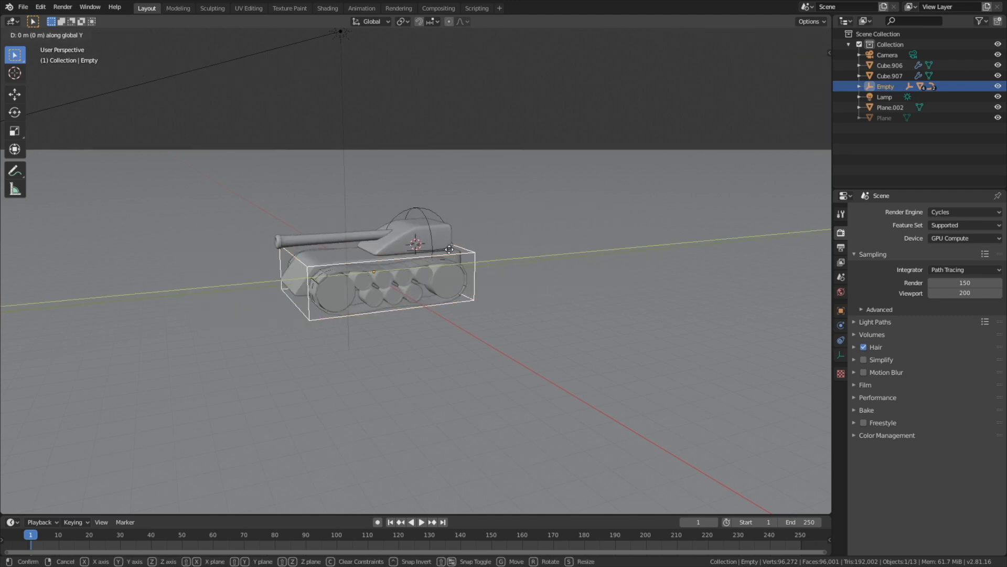
{"action": "left_click", "coordinate": [306, 213]}
Step: Test the turret control by rotating the sphere empty around the Z axis, and cancel the rotation
{"action": "left_click", "coordinate": [314, 213]}
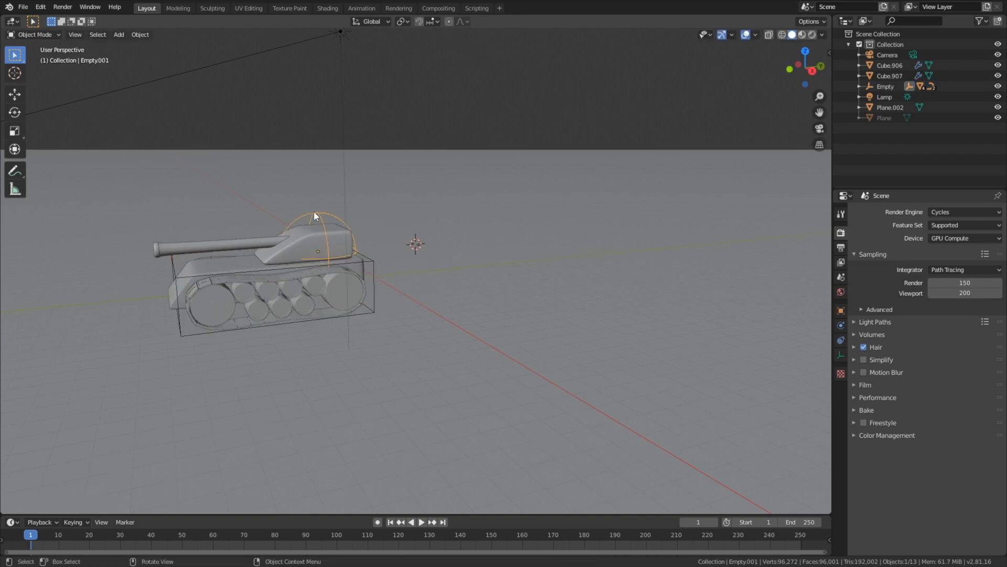
{"action": "key", "text": "t"}
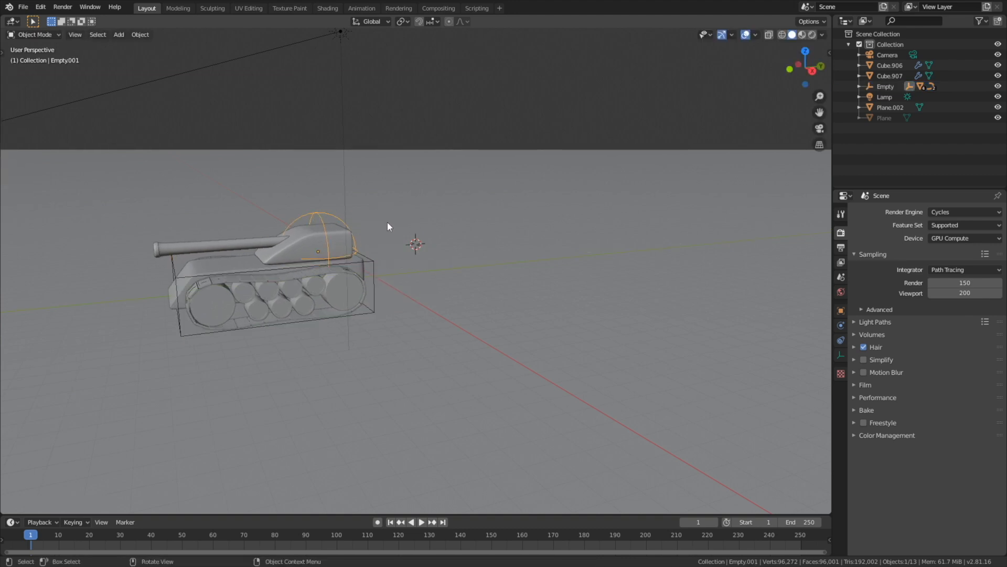
{"action": "key", "text": "r"}
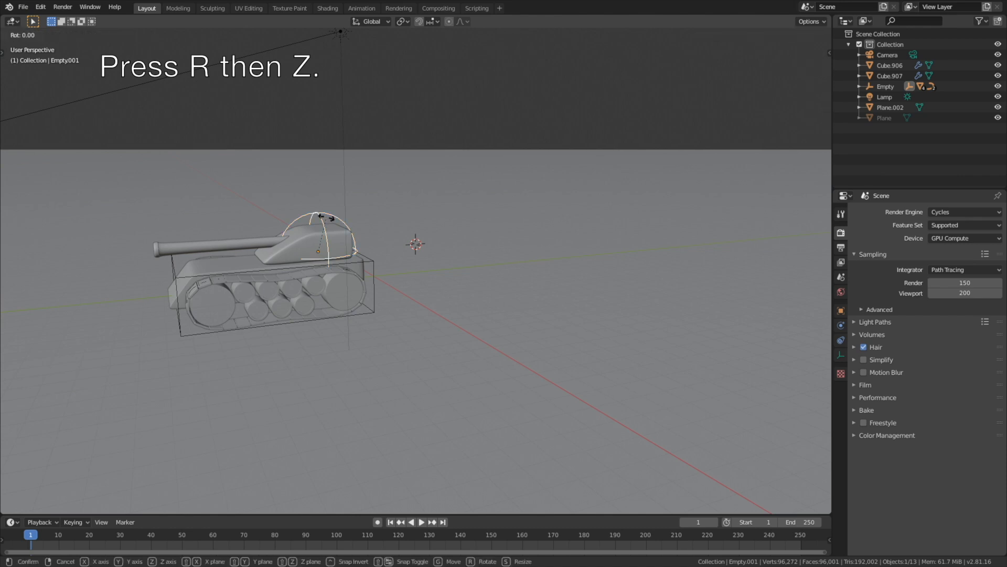
{"action": "key", "text": "z"}
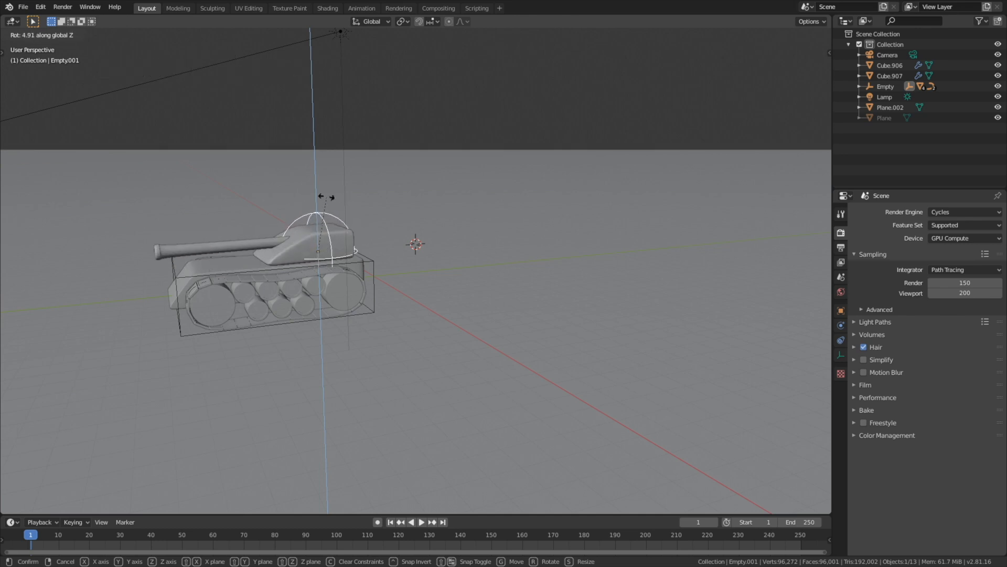
{"action": "left_click", "coordinate": [321, 198]}
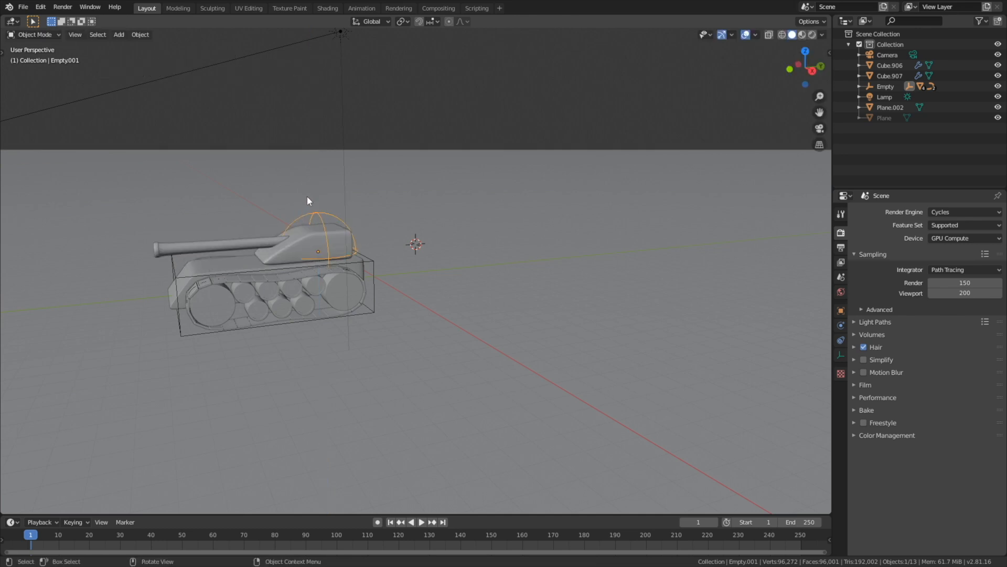
Step: In the side view, add a basis shape key and a second shape key to the barrel, and enter Edit Mode on the second key
{"action": "key", "text": "KP_3"}
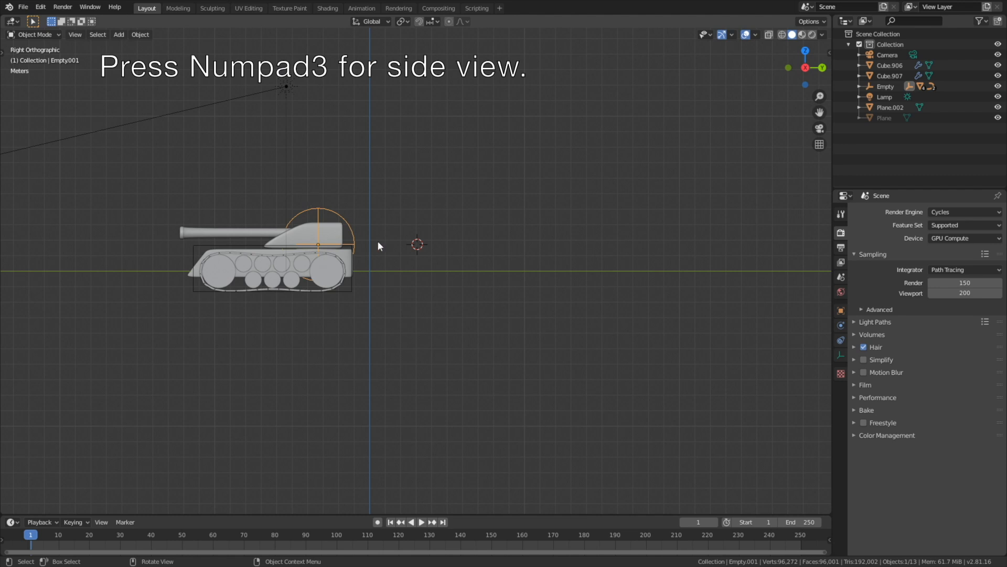
{"action": "scroll", "coordinate": [250, 231], "scroll_direction": "up", "scroll_amount": 4}
{"action": "middle_click_drag", "start_coordinate": [250, 232], "coordinate": [478, 252], "text": "shift"}
{"action": "left_click", "coordinate": [328, 219]}
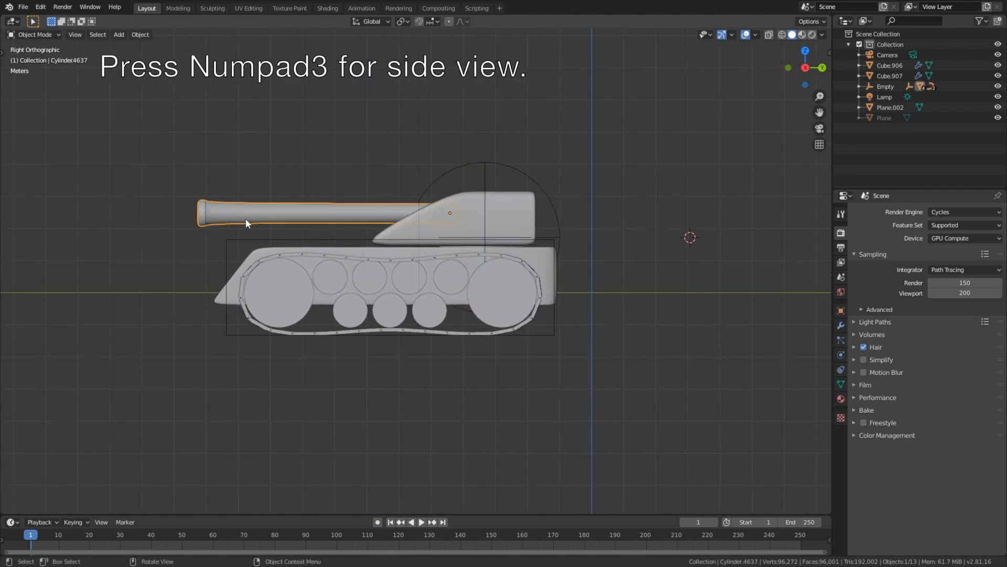
{"action": "scroll", "coordinate": [240, 219], "scroll_direction": "up", "scroll_amount": 3}
{"action": "middle_click_drag", "start_coordinate": [347, 258], "coordinate": [344, 255], "text": "shift"}
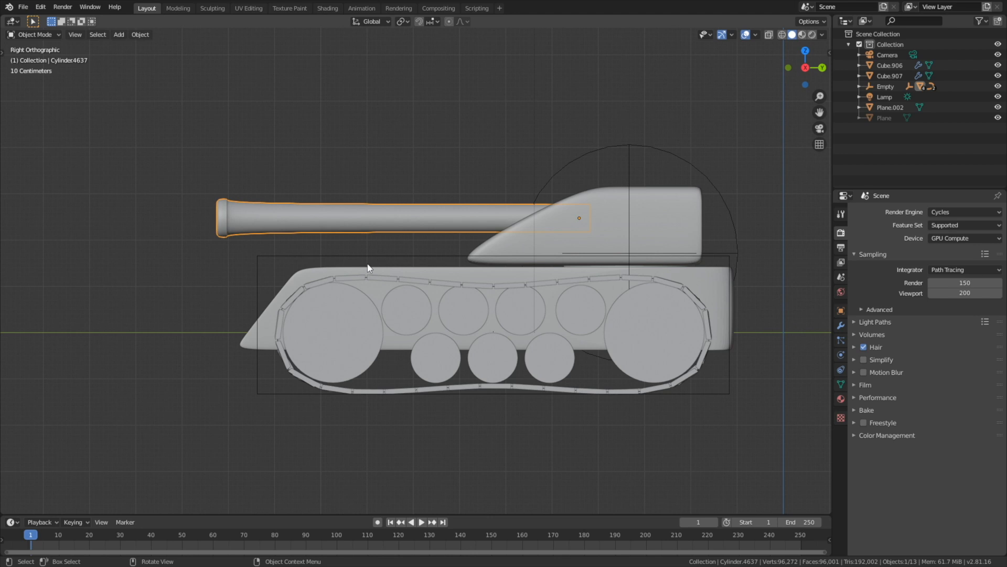
{"action": "left_click", "coordinate": [841, 385]}
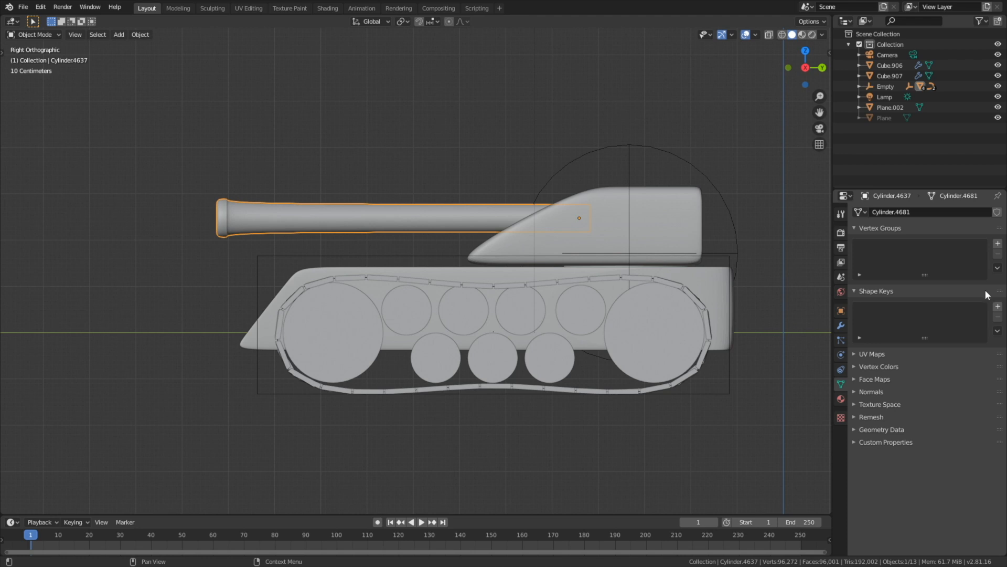
{"action": "left_click", "coordinate": [998, 305]}
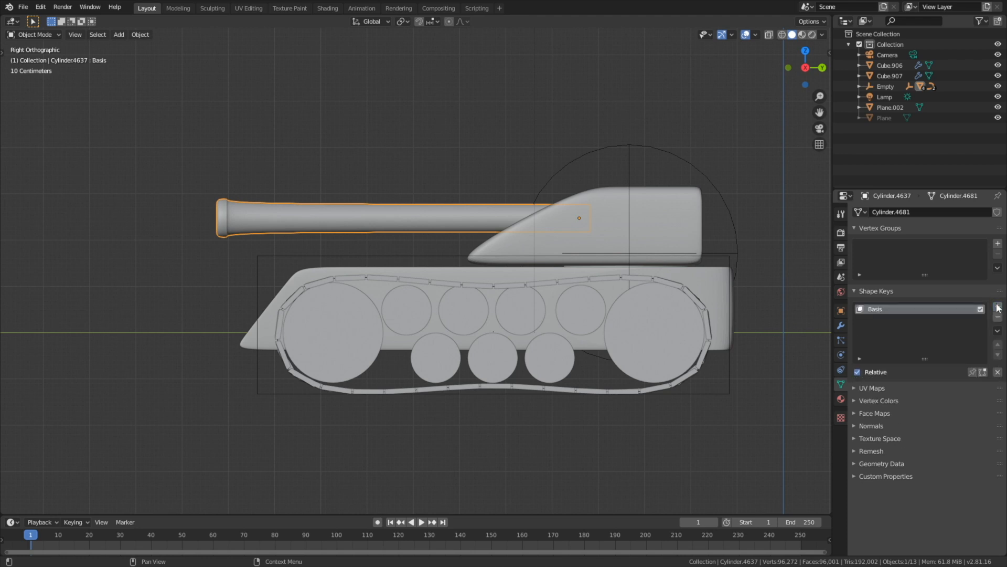
{"action": "left_click", "coordinate": [998, 308]}
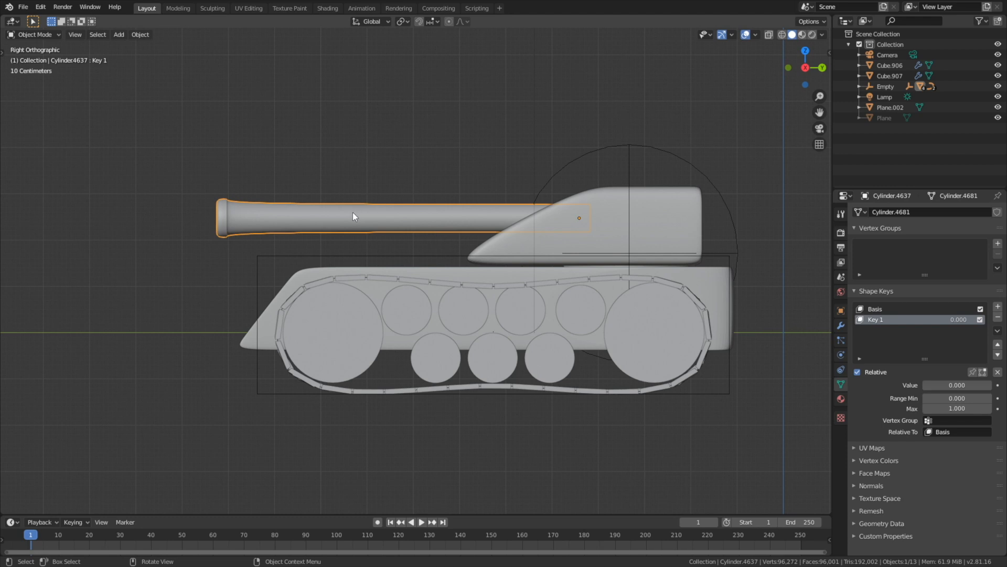
{"action": "left_click", "coordinate": [34, 34]}
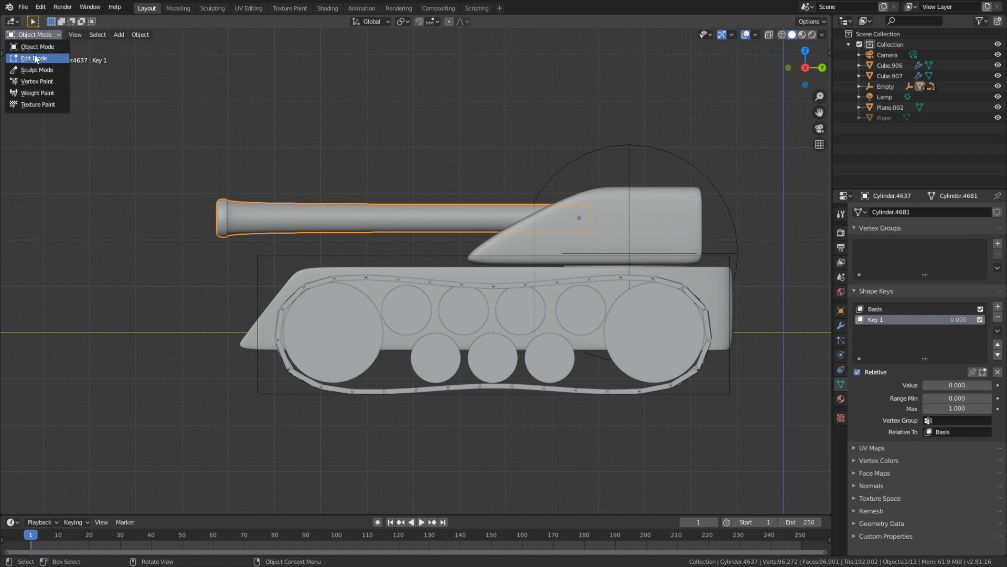
{"action": "left_click", "coordinate": [35, 57]}
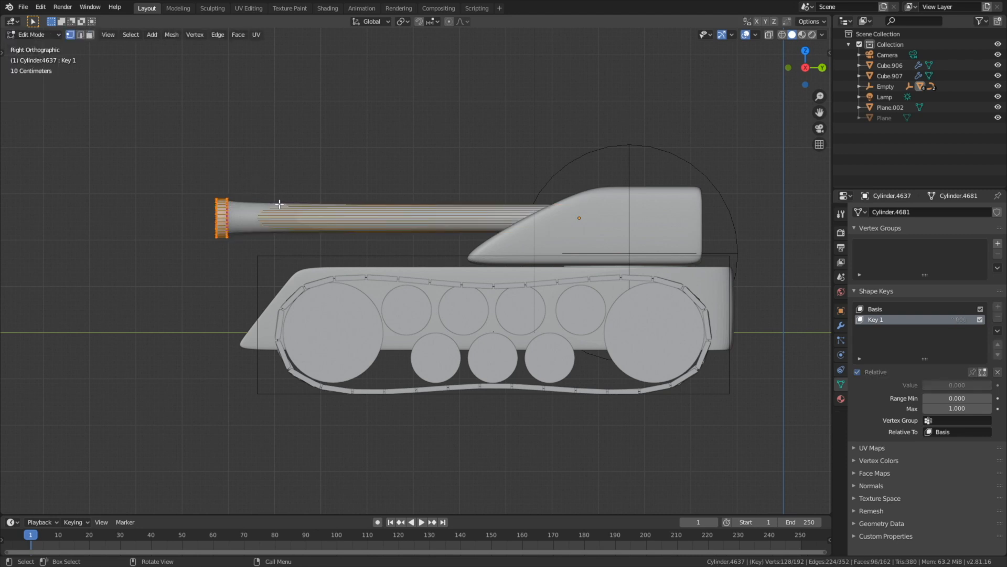
Step: In wireframe, select only the barrel's muzzle-end vertices and move them about 2.2 m along Y toward the turret for the second shape key
{"action": "key", "text": "alt+a"}
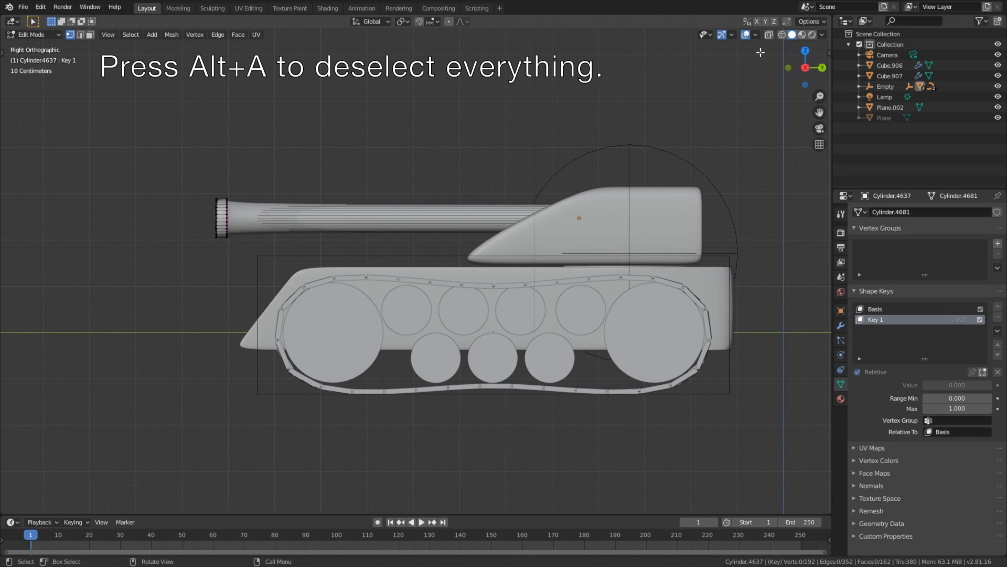
{"action": "left_click", "coordinate": [782, 34]}
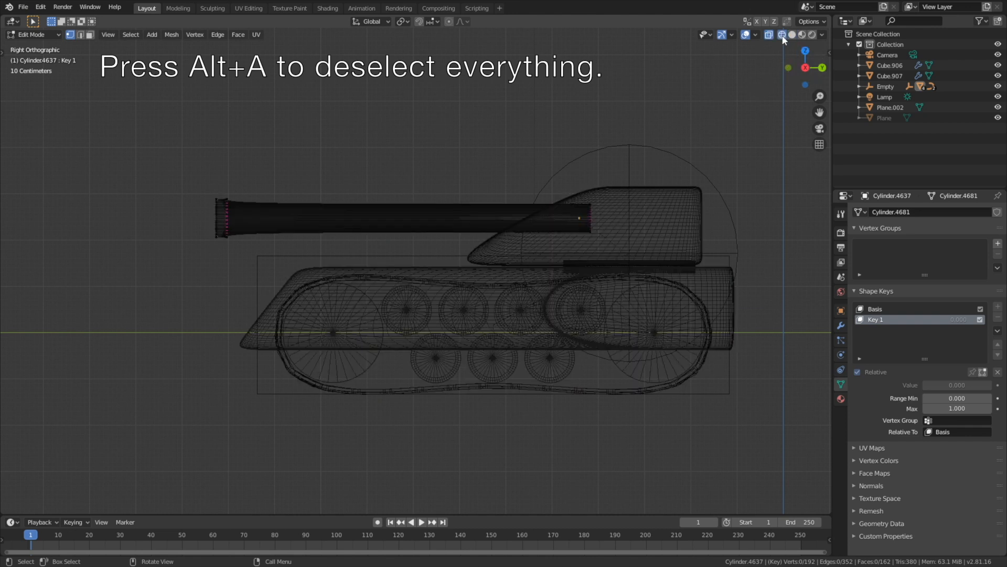
{"action": "key", "text": "b"}
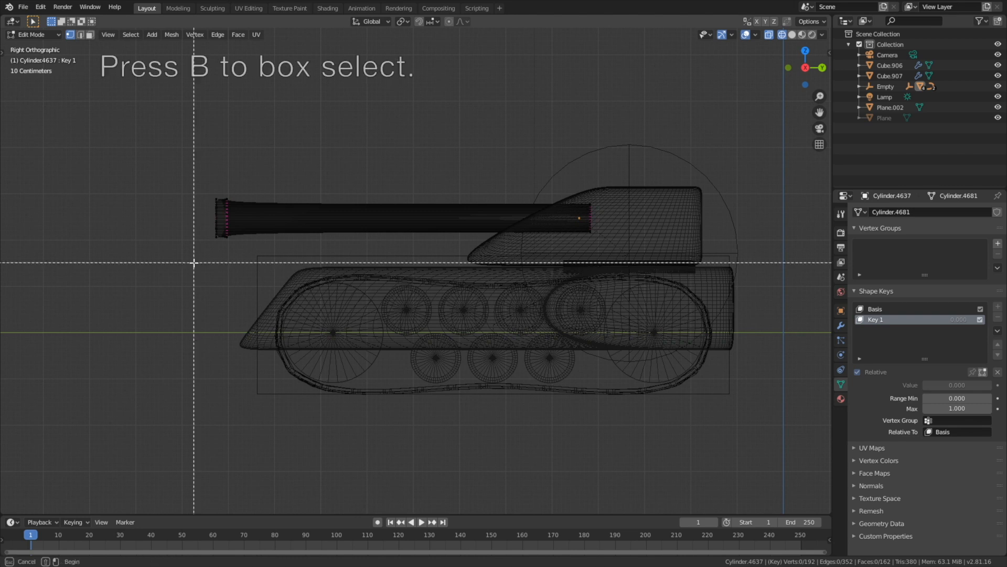
{"action": "left_click_drag", "start_coordinate": [194, 275], "coordinate": [241, 131]}
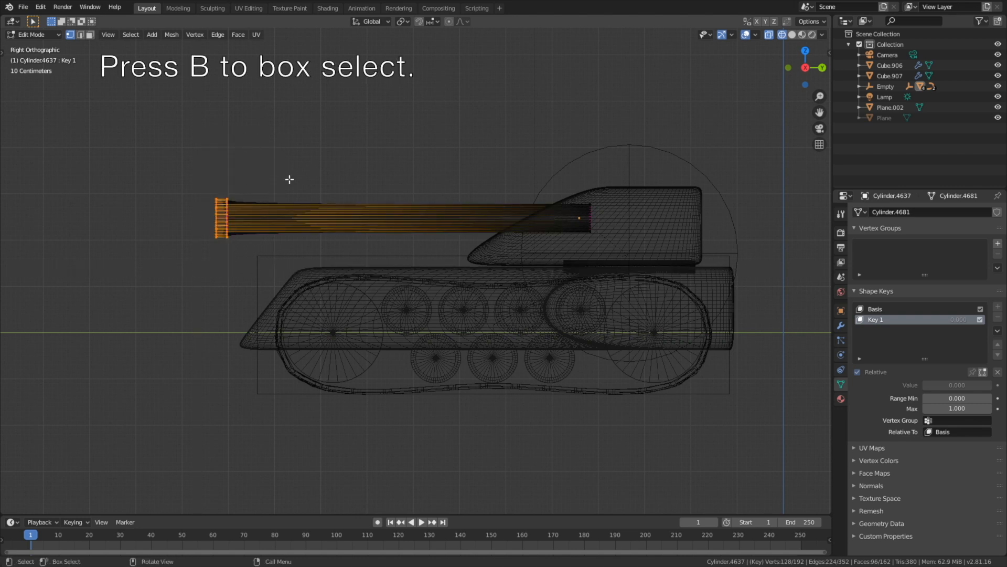
{"action": "key", "text": "g"}
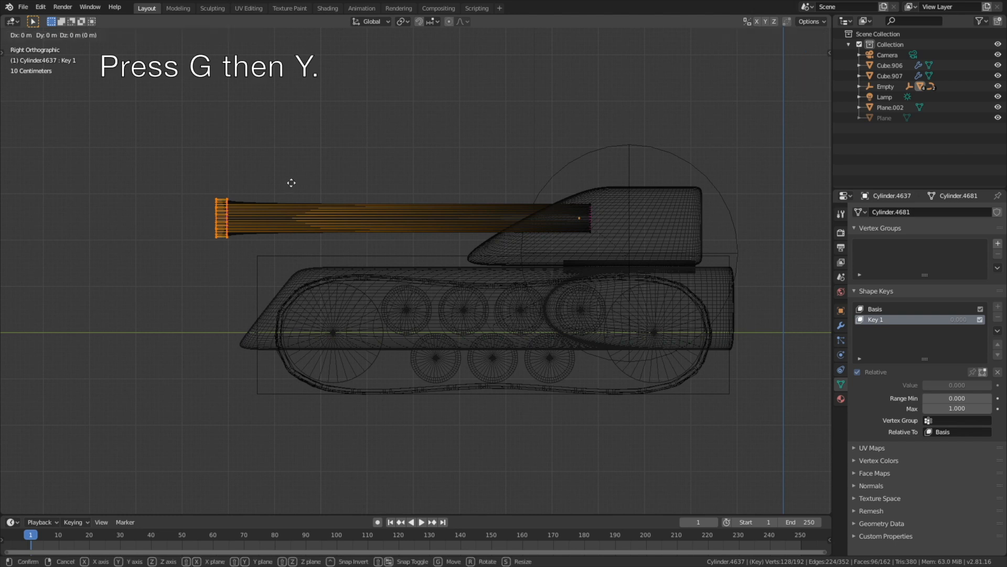
{"action": "key", "text": "y"}
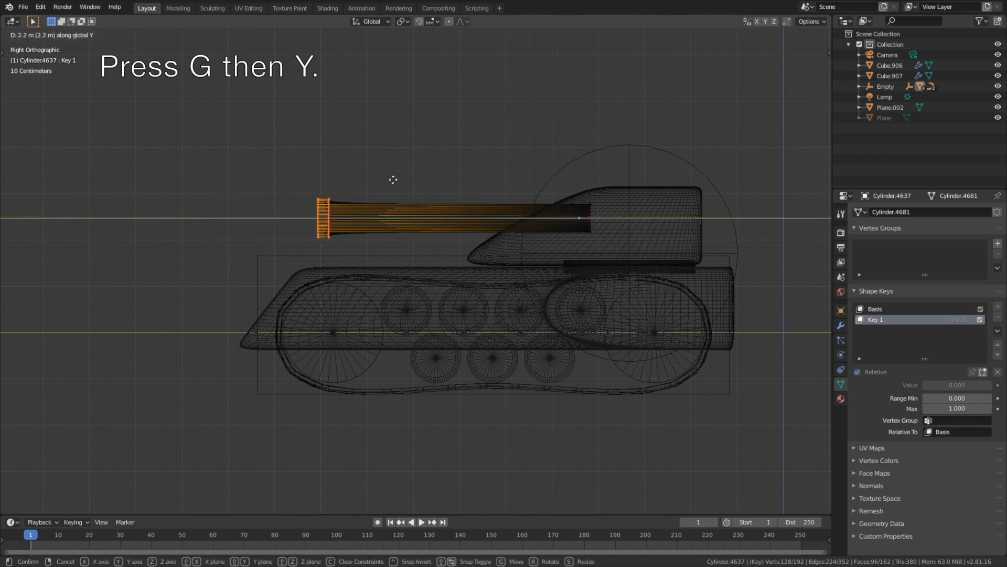
{"action": "left_click", "coordinate": [395, 180]}
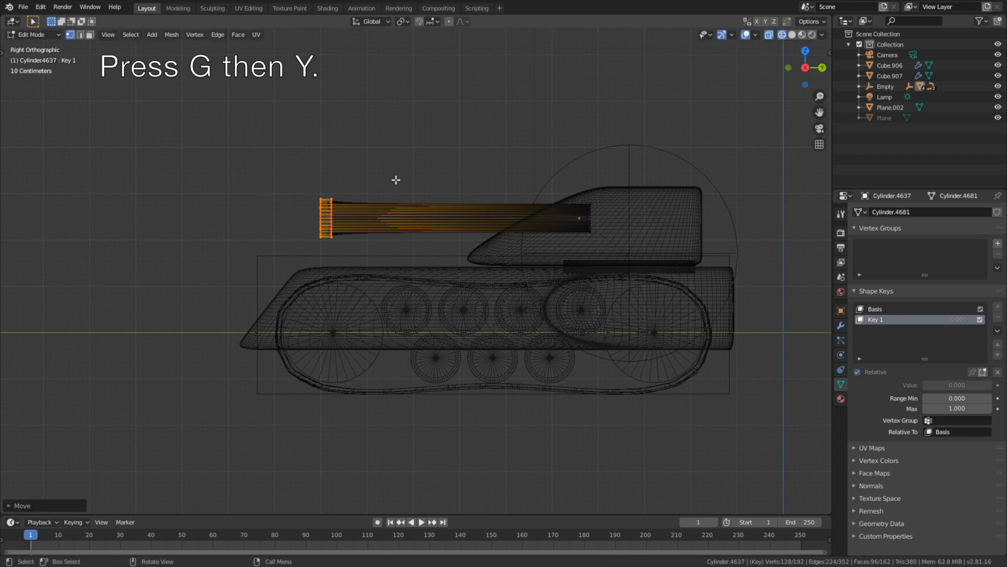
Step: Return to Object Mode, test the barrel's Key 1 value while leaving it at 0, and restore solid shading
{"action": "left_click", "coordinate": [46, 33]}
{"action": "left_click", "coordinate": [37, 47]}
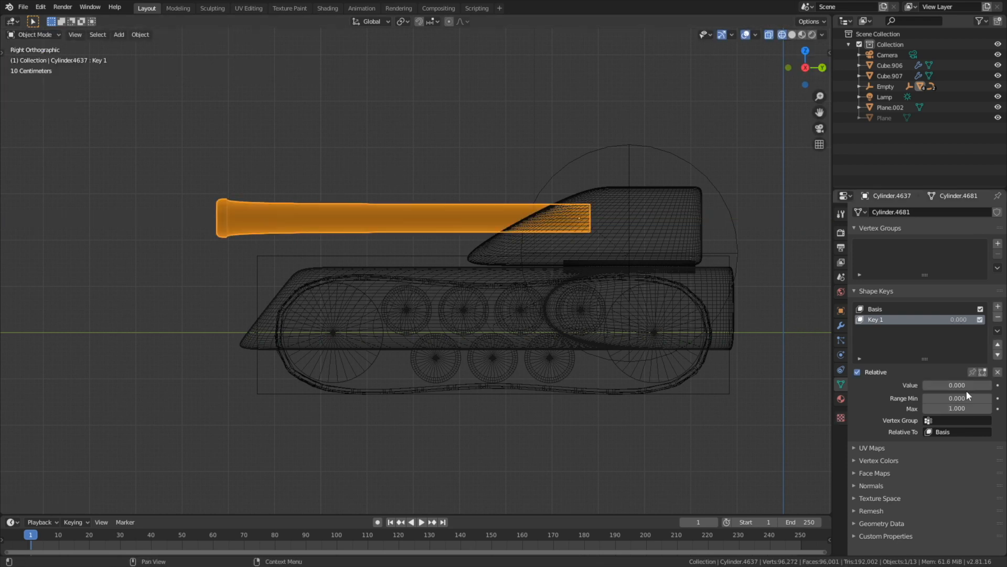
{"action": "mouse_move", "coordinate": [965, 386]}
{"action": "left_mouse_down"}
{"action": "mouse_move", "coordinate": [982, 386]}
{"action": "mouse_move", "coordinate": [960, 386]}
{"action": "left_mouse_up"}
{"action": "middle_click_drag", "start_coordinate": [502, 159], "coordinate": [560, 178]}
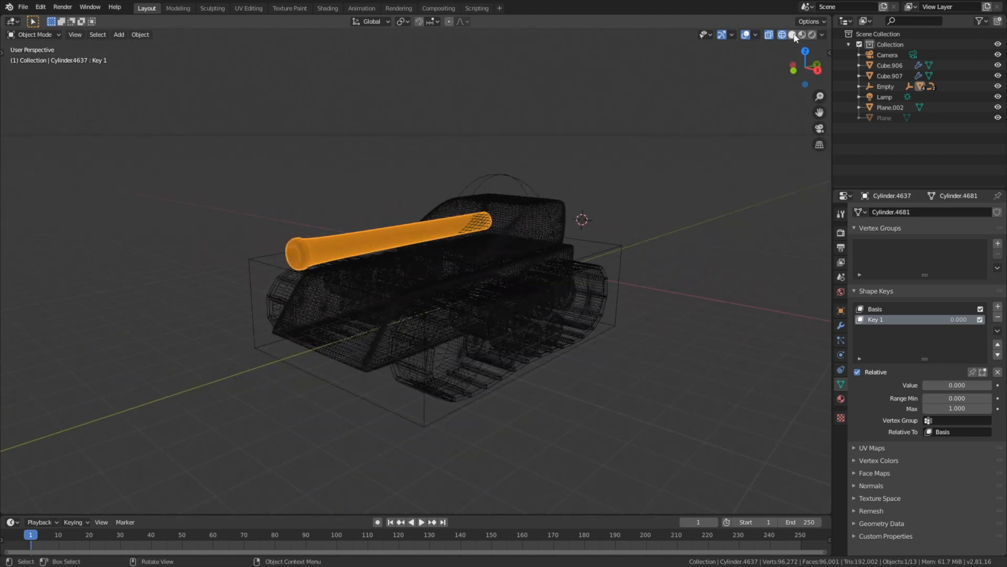
{"action": "left_click", "coordinate": [792, 35]}
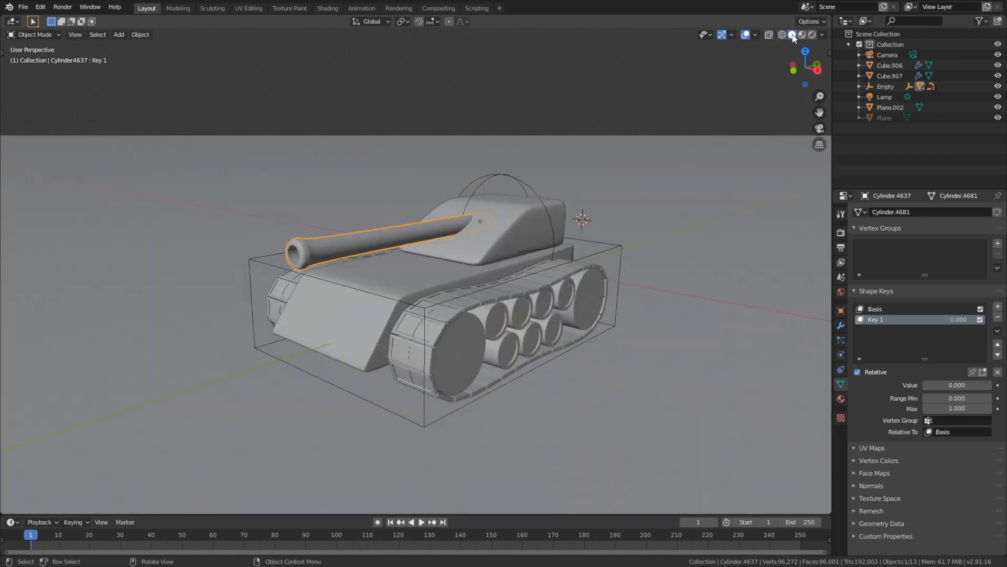
Step: Save the project as a new file named Rig.blend in the Gumroad folder
{"action": "left_click", "coordinate": [23, 7]}
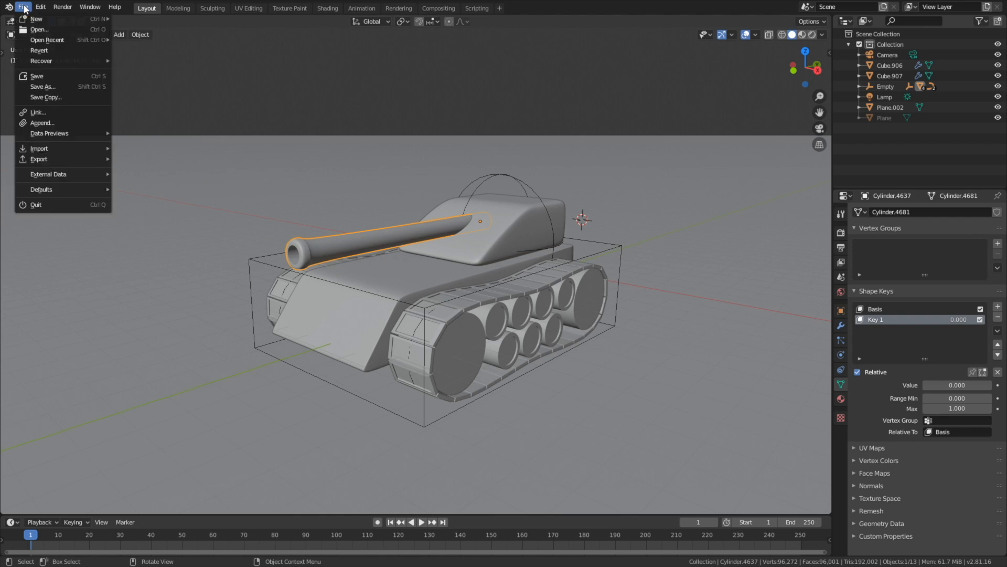
{"action": "left_click", "coordinate": [44, 87]}
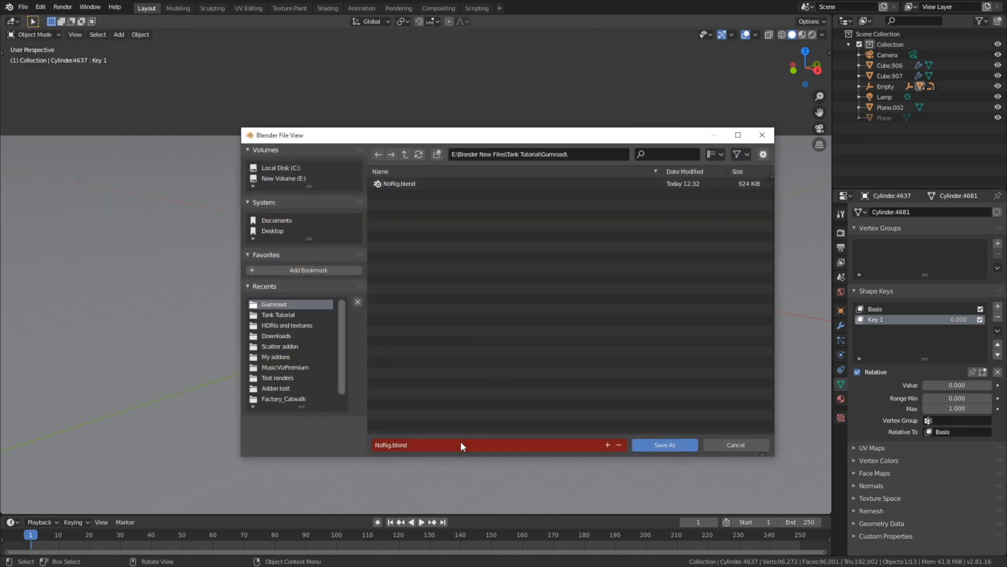
{"action": "left_click", "coordinate": [466, 442]}
{"action": "type", "text": "Rig"}
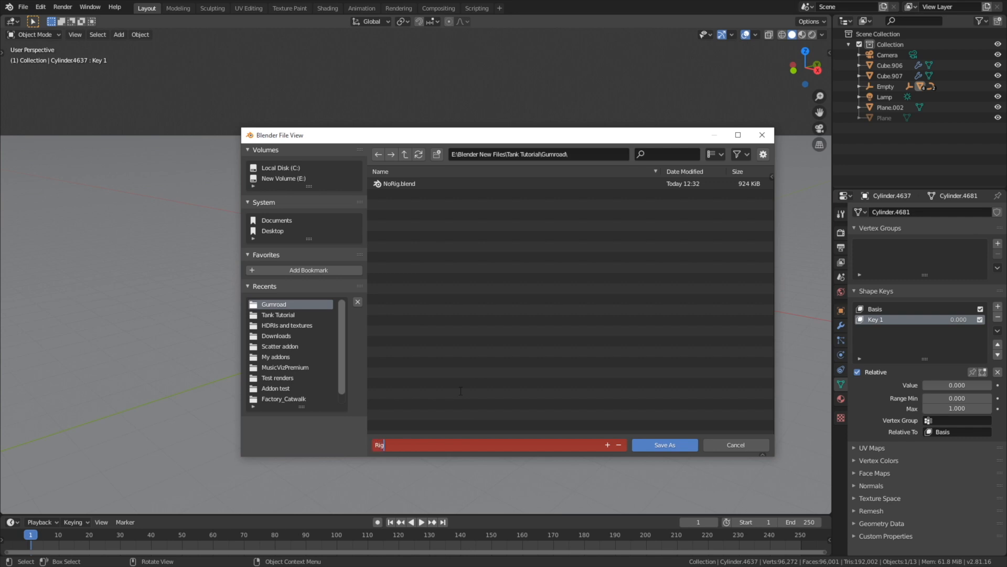
{"action": "key", "text": "Return"}
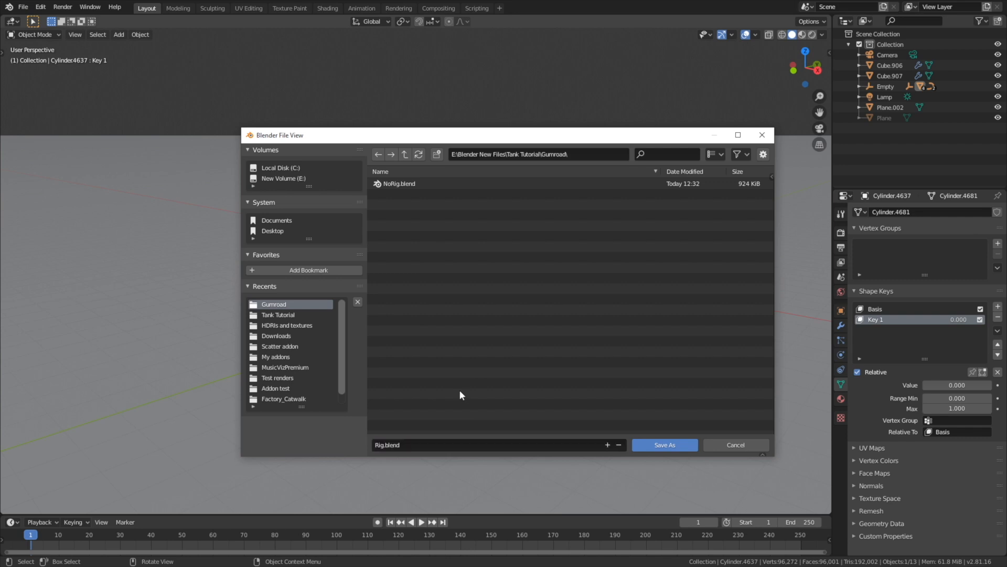
{"action": "key", "text": "Return"}
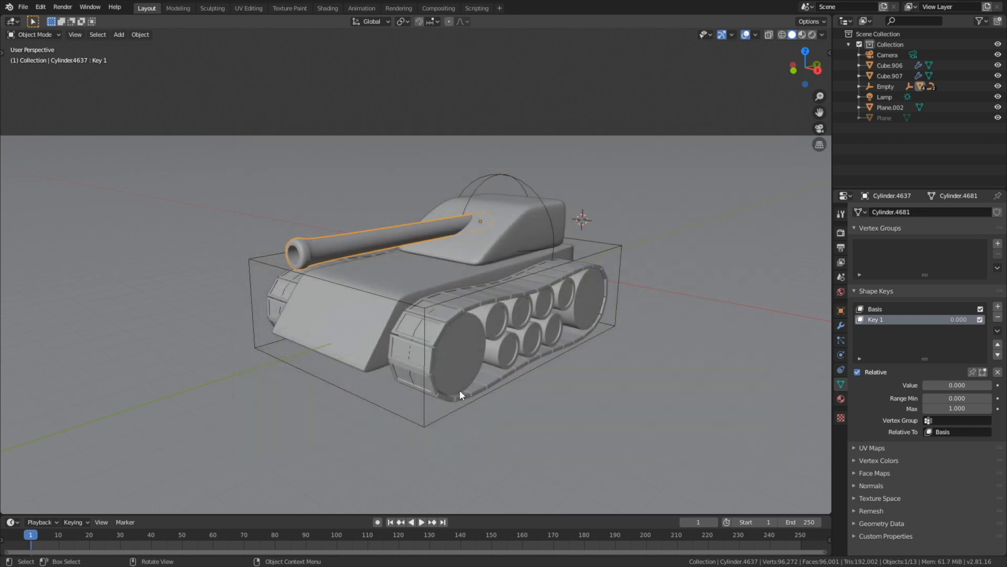
Step: Set the Cycles render device to CPU
{"action": "scroll", "coordinate": [460, 389], "scroll_direction": "down", "scroll_amount": 3}
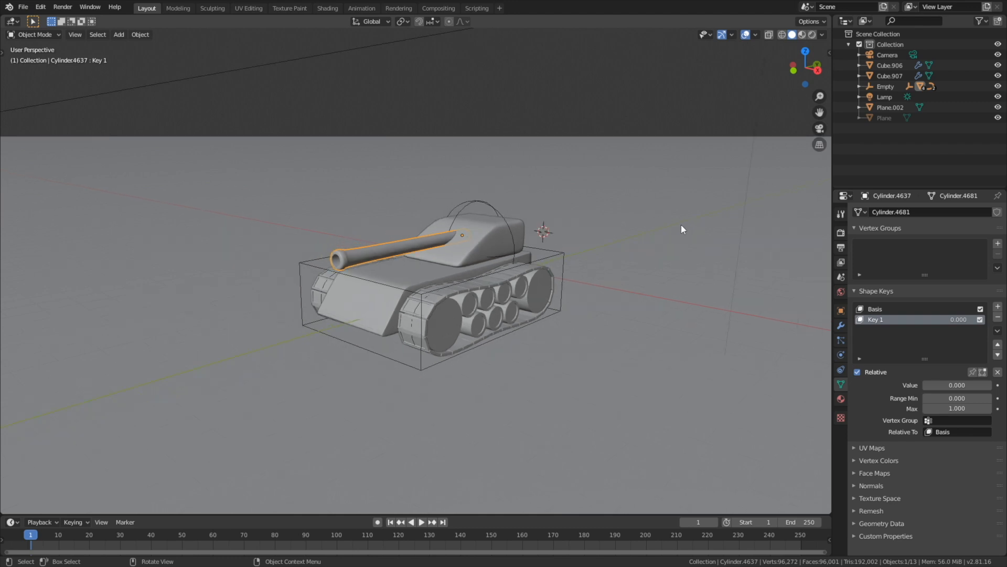
{"action": "left_click", "coordinate": [841, 233]}
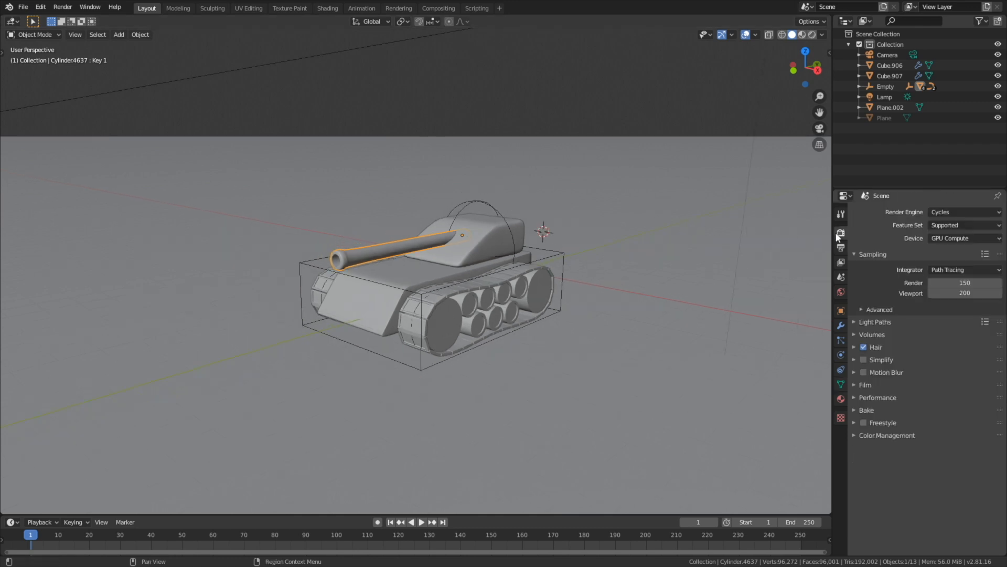
{"action": "left_click", "coordinate": [944, 237]}
{"action": "left_click", "coordinate": [937, 247]}
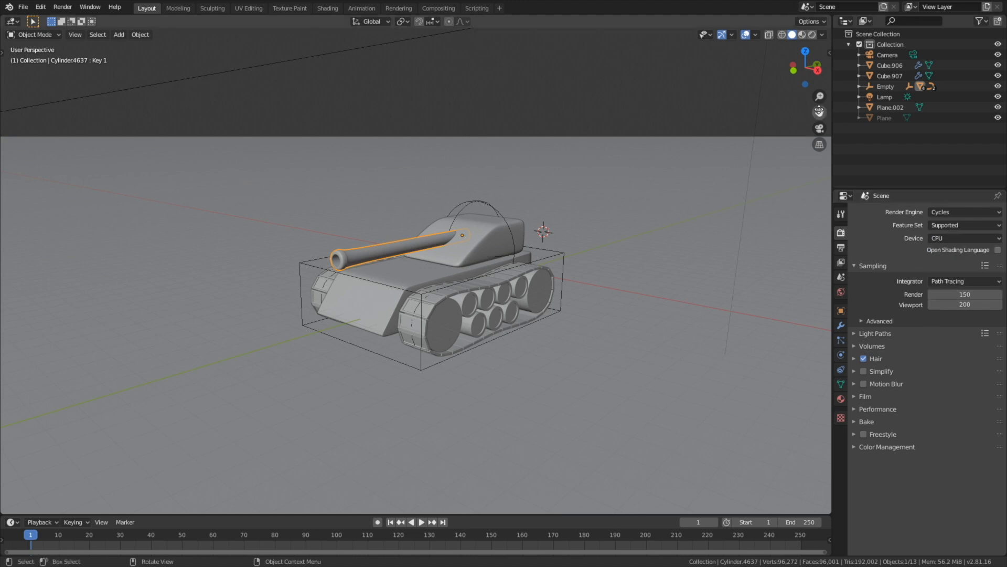
Step: Preview the tank in rendered shading with overlays hidden, and return to solid shading with overlays shown
{"action": "left_click", "coordinate": [812, 35]}
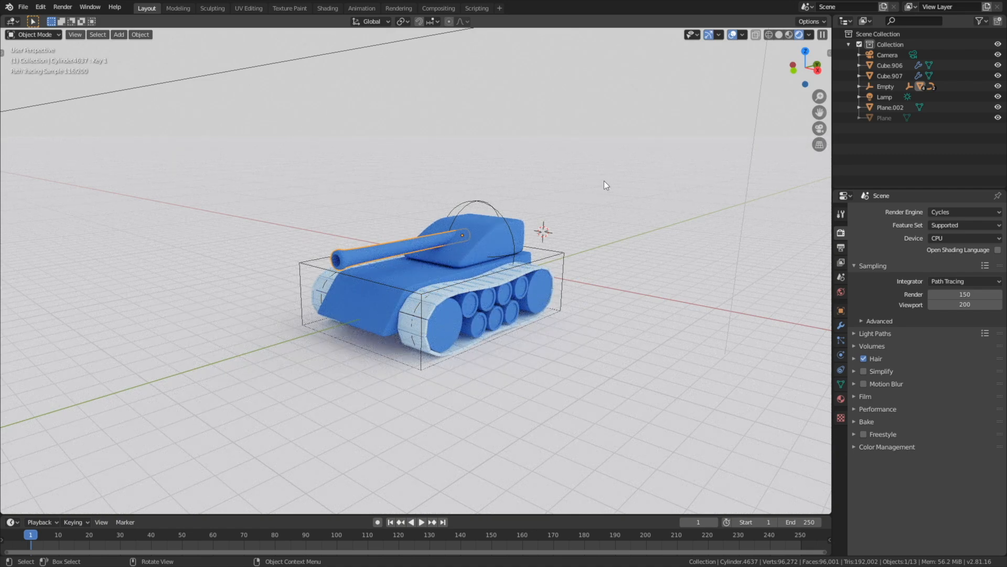
{"action": "left_click", "coordinate": [733, 35]}
{"action": "scroll", "coordinate": [680, 128], "scroll_direction": "up", "scroll_amount": 3}
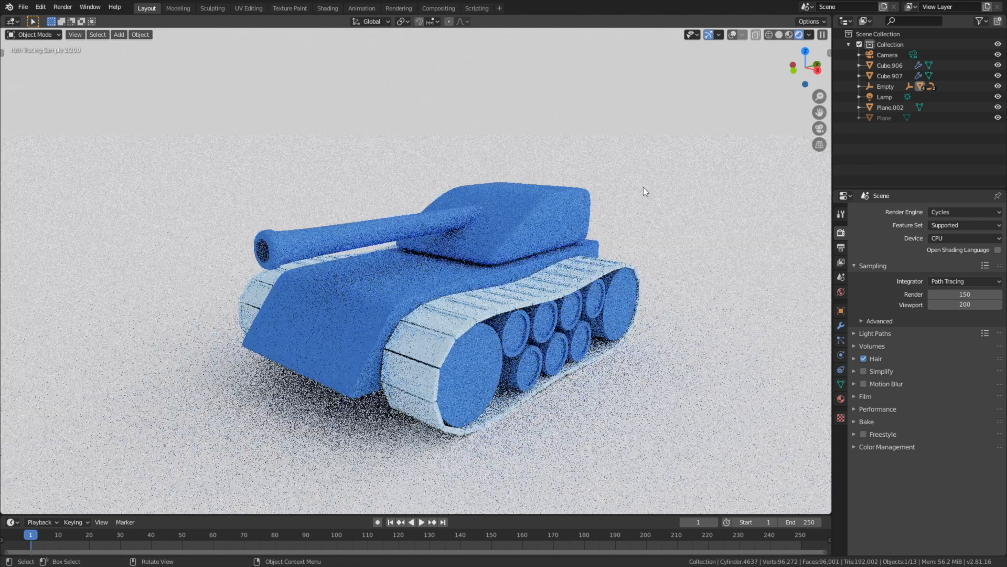
{"action": "middle_click_drag", "start_coordinate": [643, 187], "coordinate": [621, 178]}
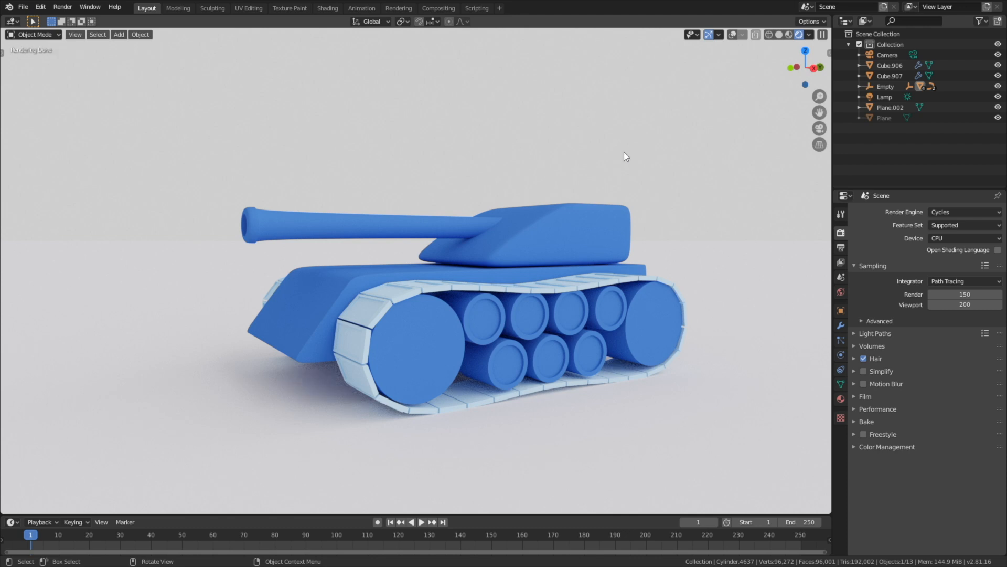
{"action": "left_click", "coordinate": [779, 34]}
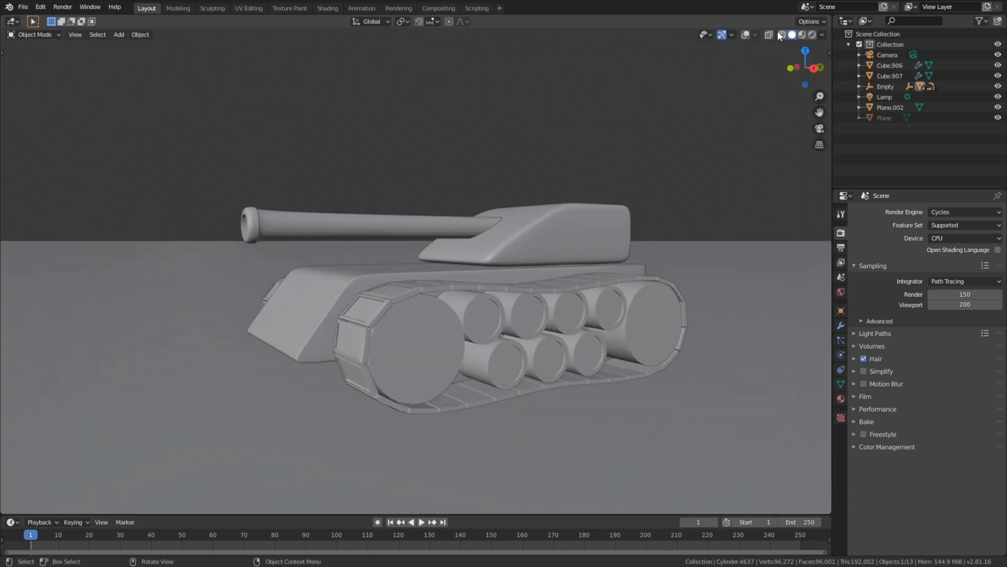
{"action": "scroll", "coordinate": [561, 234], "scroll_direction": "down", "scroll_amount": 3}
{"action": "middle_click_drag", "start_coordinate": [560, 236], "coordinate": [581, 250]}
{"action": "left_click", "coordinate": [745, 34]}
Step: In wireframe, select the whole tank with its empties and place a duplicate about 37.5 m away along the Y axis
{"action": "scroll", "coordinate": [559, 212], "scroll_direction": "down", "scroll_amount": 3}
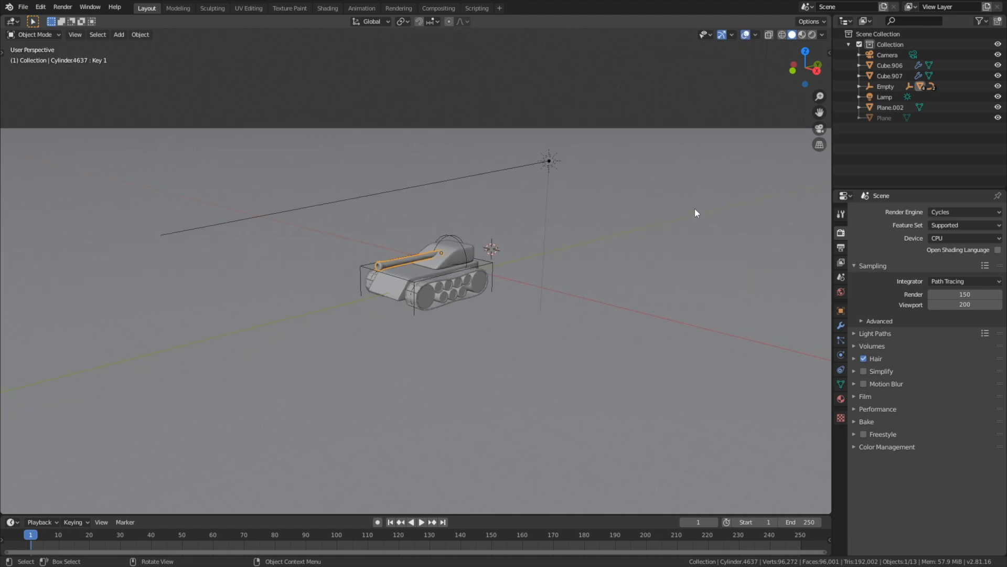
{"action": "left_click", "coordinate": [769, 35]}
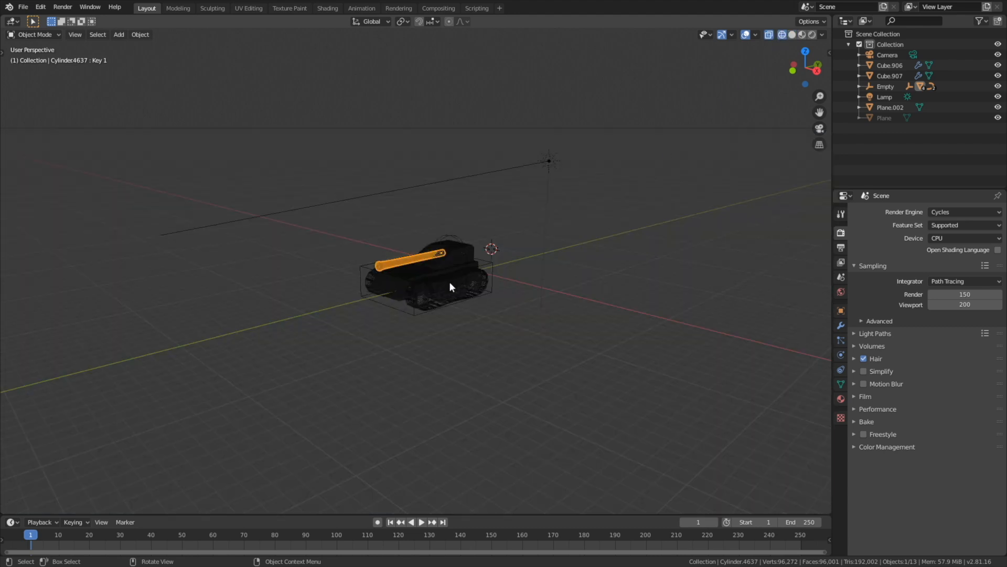
{"action": "key", "text": "b"}
{"action": "left_click_drag", "start_coordinate": [329, 327], "coordinate": [517, 213]}
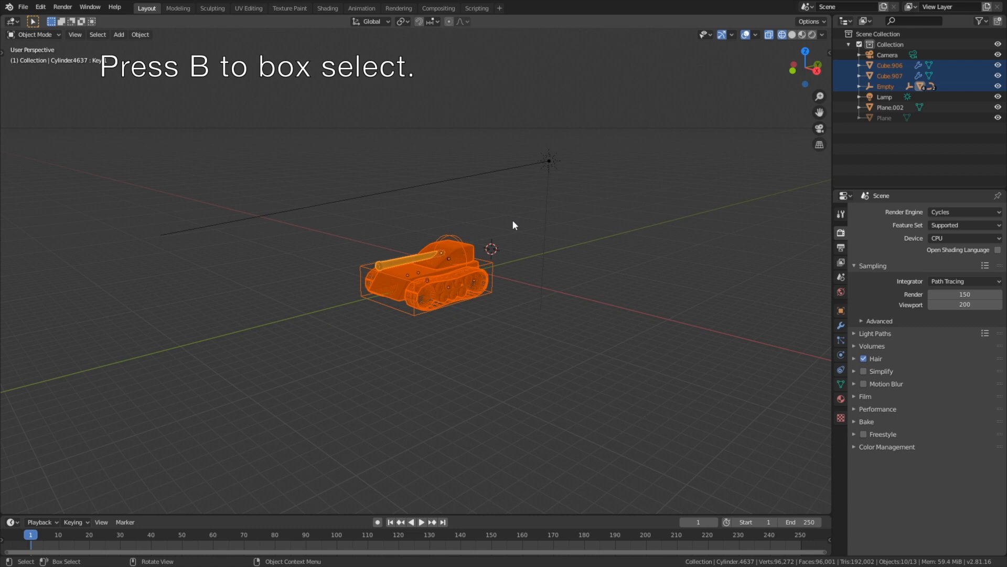
{"action": "key", "text": "shift+d"}
{"action": "key", "text": "y"}
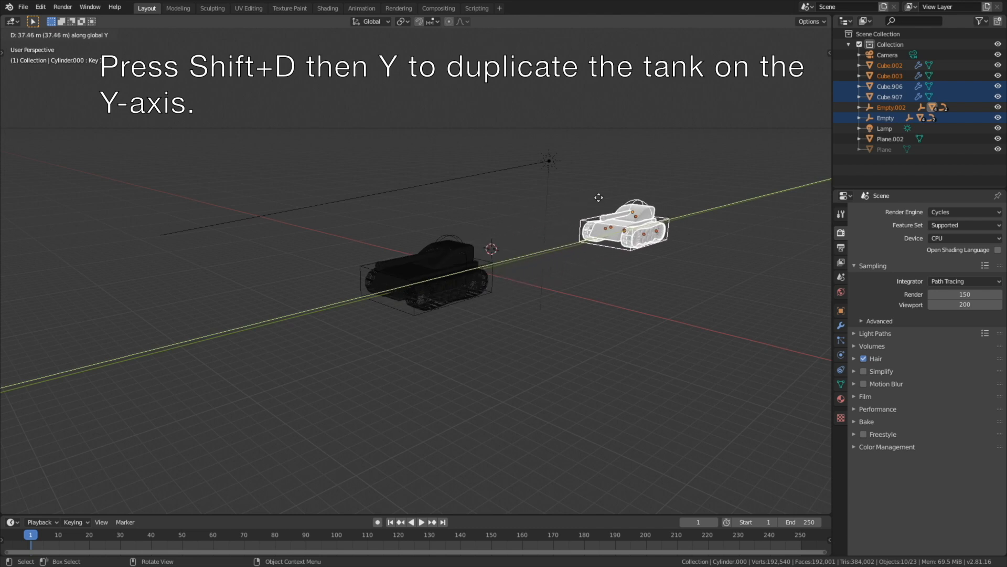
{"action": "left_click", "coordinate": [599, 197]}
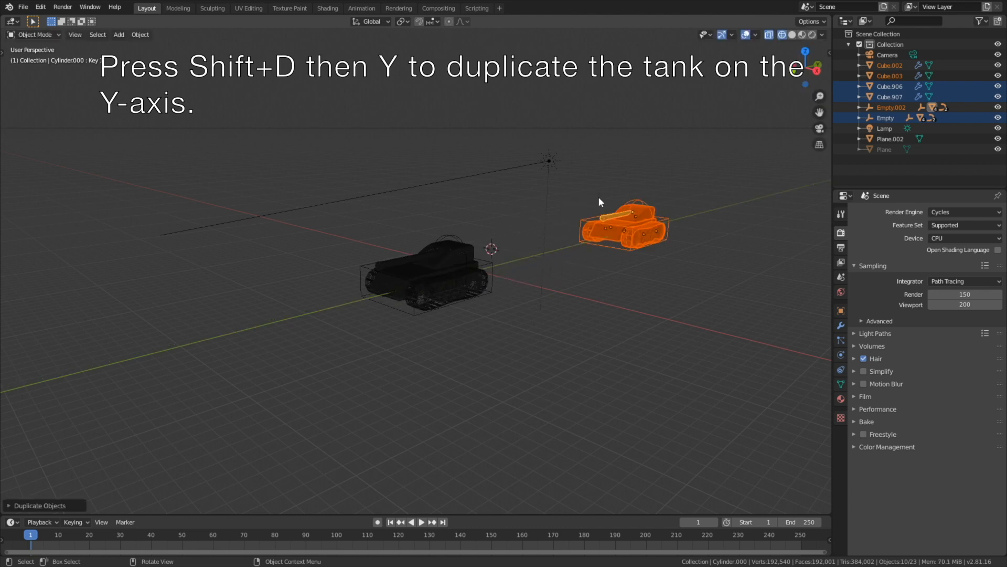
Step: Restore solid shading, focus the view on the duplicated tank and deselect everything
{"action": "left_click", "coordinate": [792, 35]}
{"action": "scroll", "coordinate": [666, 157], "scroll_direction": "up", "scroll_amount": 2}
{"action": "middle_click_drag", "start_coordinate": [685, 150], "coordinate": [391, 271], "text": "shift"}
{"action": "scroll", "coordinate": [506, 250], "scroll_direction": "up", "scroll_amount": 1}
{"action": "key", "text": "KP_Decimal"}
{"action": "mouse_move", "coordinate": [532, 309]}
{"action": "middle_mouse_down"}
{"action": "mouse_move", "coordinate": [524, 302]}
{"action": "mouse_move", "coordinate": [536, 301]}
{"action": "middle_mouse_up"}
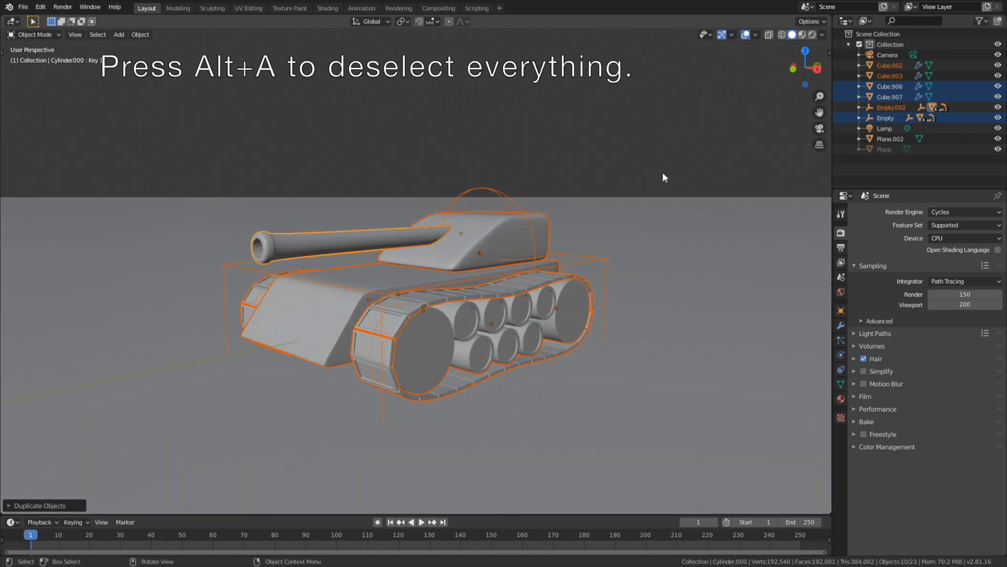
{"action": "key", "text": "alt+a"}
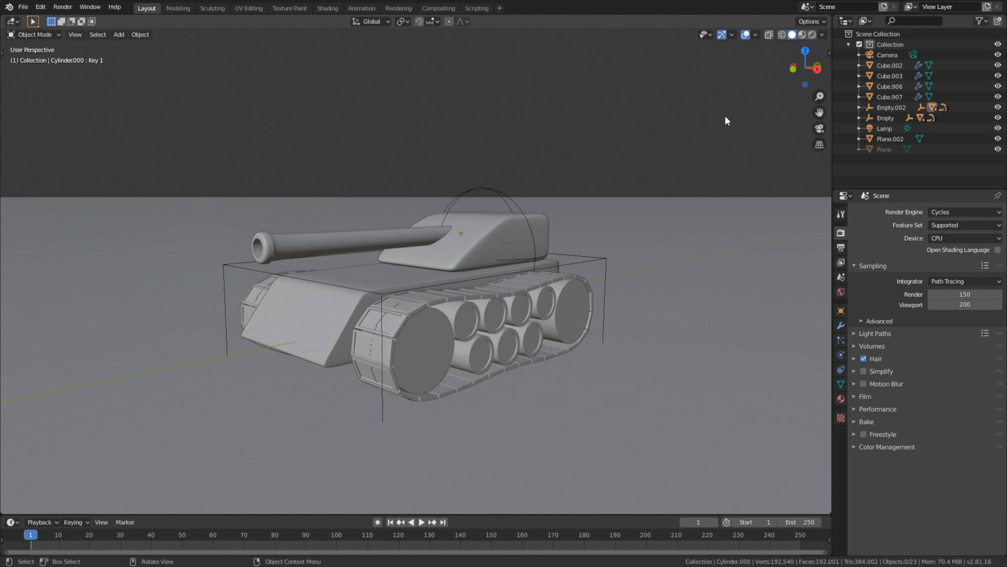
Step: Make a separate copy of the Blue material for the duplicated tank's wheels and name it Red
{"action": "left_click", "coordinate": [564, 310]}
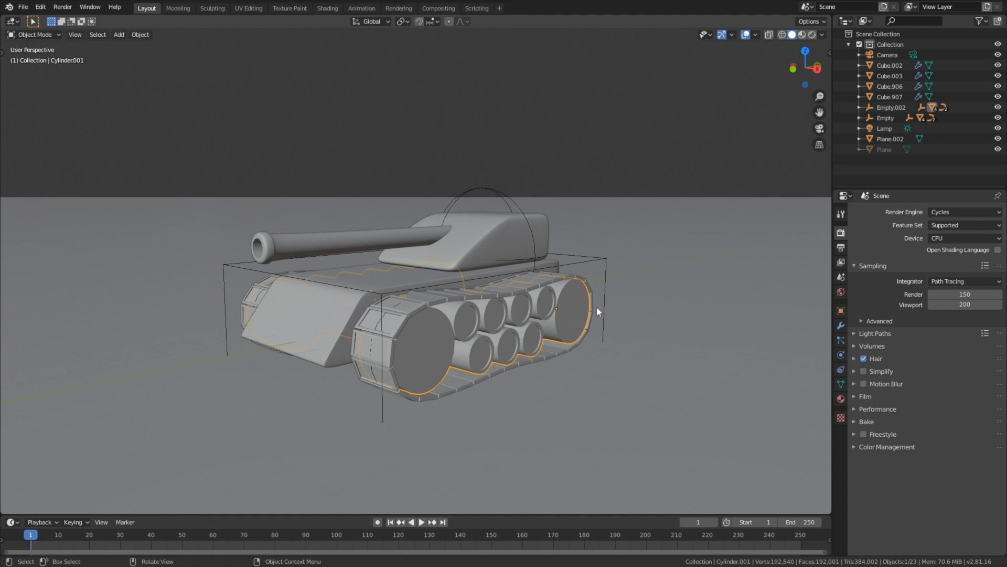
{"action": "left_click", "coordinate": [841, 398]}
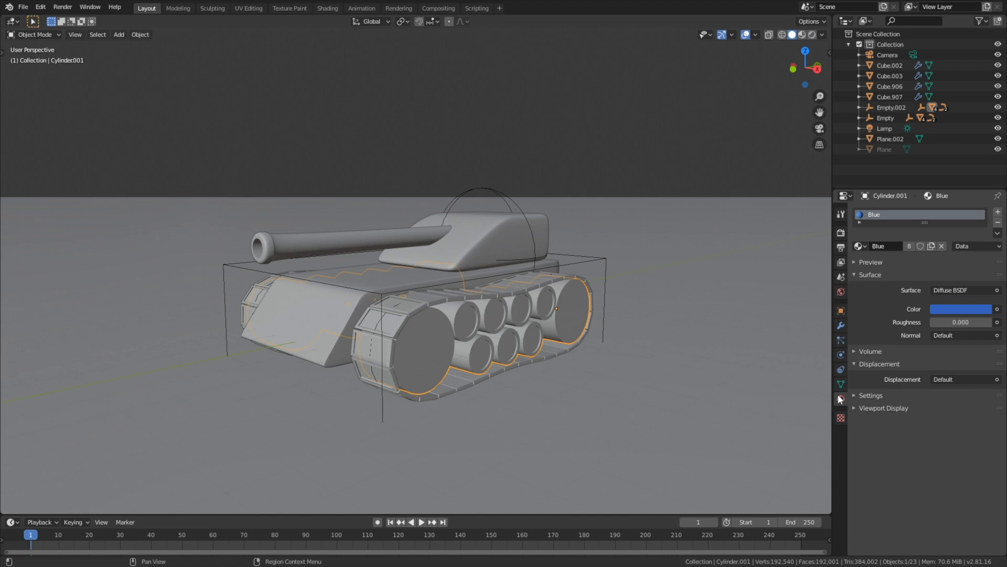
{"action": "left_click", "coordinate": [931, 247]}
{"action": "left_click", "coordinate": [882, 249]}
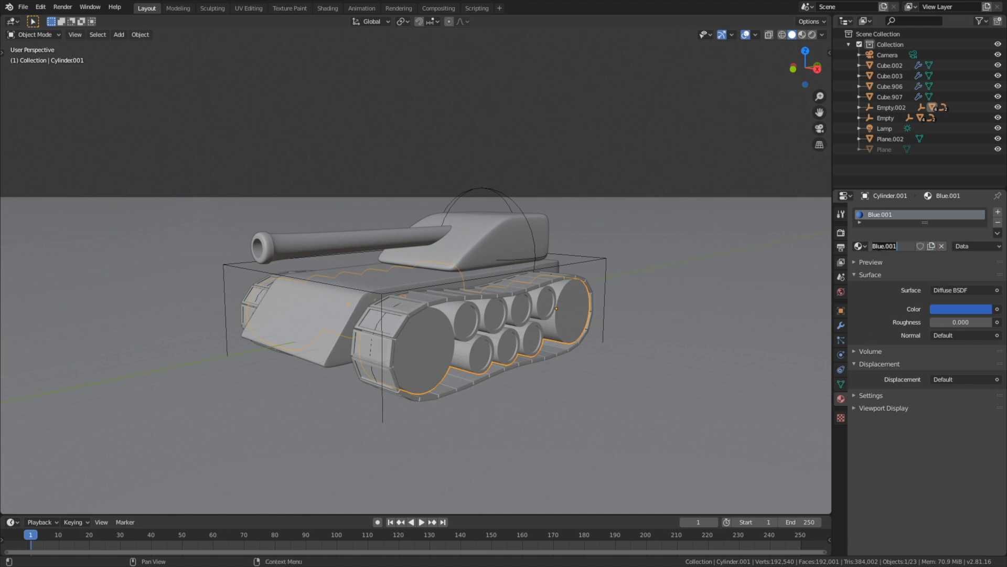
{"action": "type", "text": "Red"}
{"action": "key", "text": "Return"}
Step: Change the Red material's diffuse colour to red and show the scene in rendered shading
{"action": "left_click", "coordinate": [950, 308]}
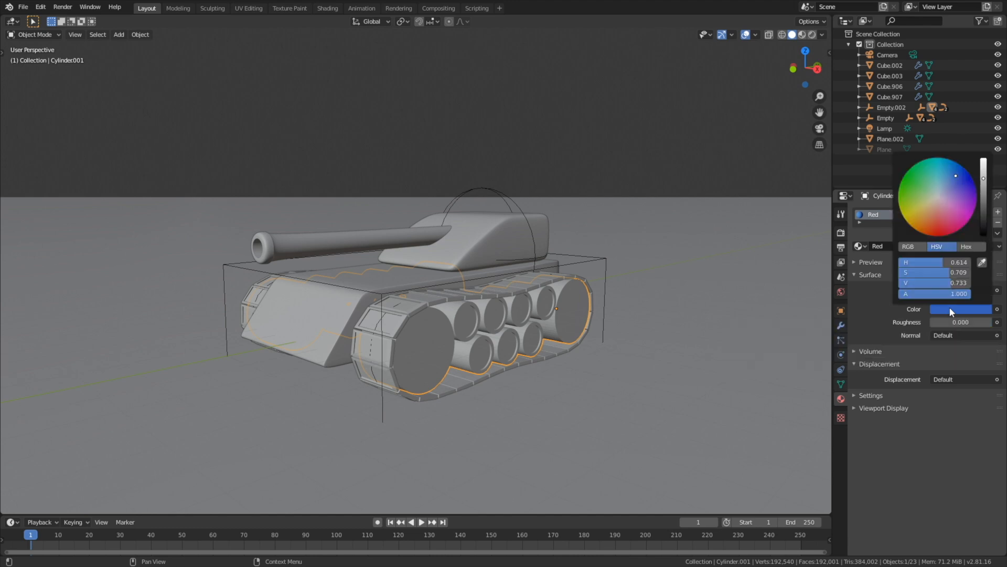
{"action": "left_click", "coordinate": [937, 224]}
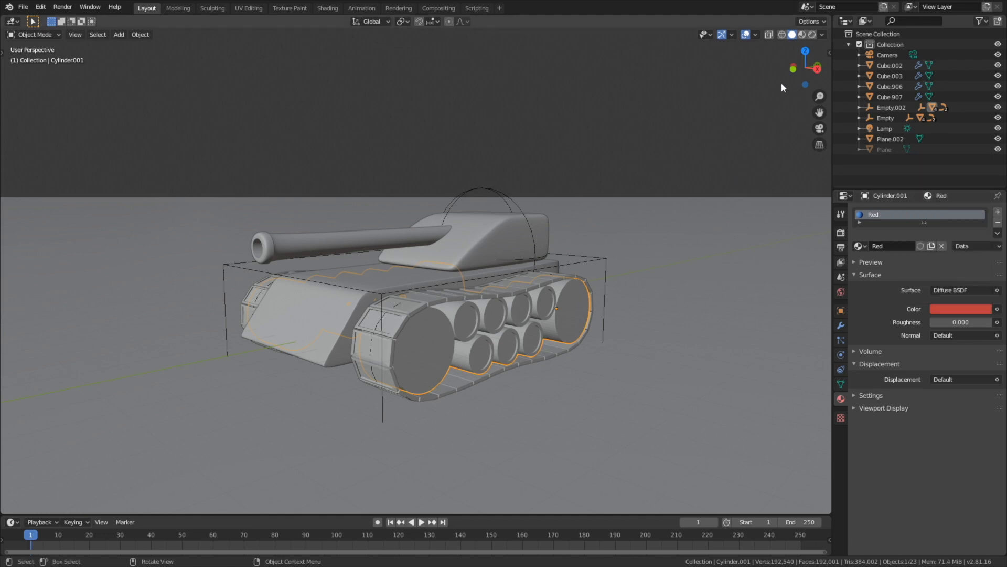
{"action": "left_click", "coordinate": [812, 35]}
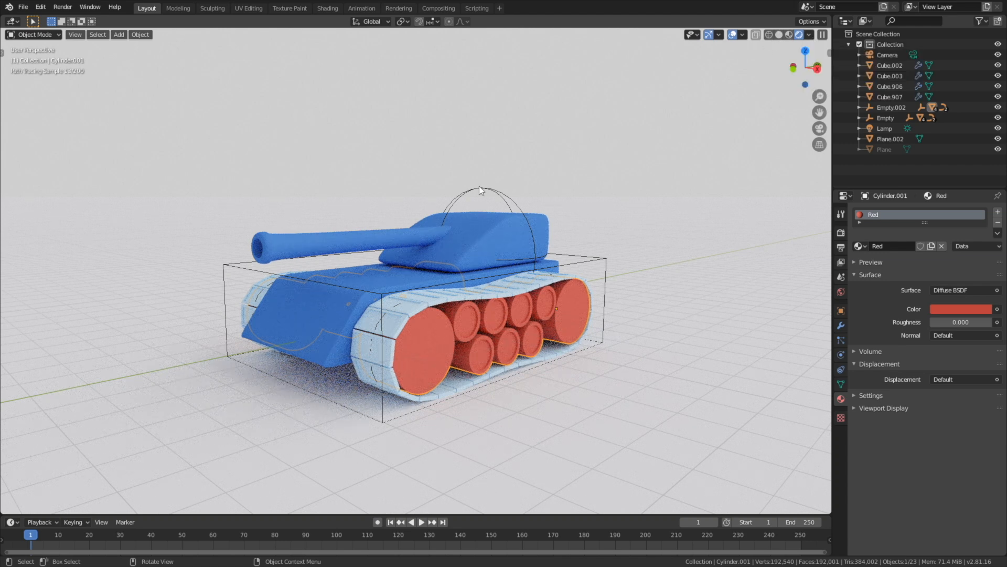
Step: Assign the existing Red material to the duplicated tank's turret, hull and barrel
{"action": "left_click", "coordinate": [467, 230]}
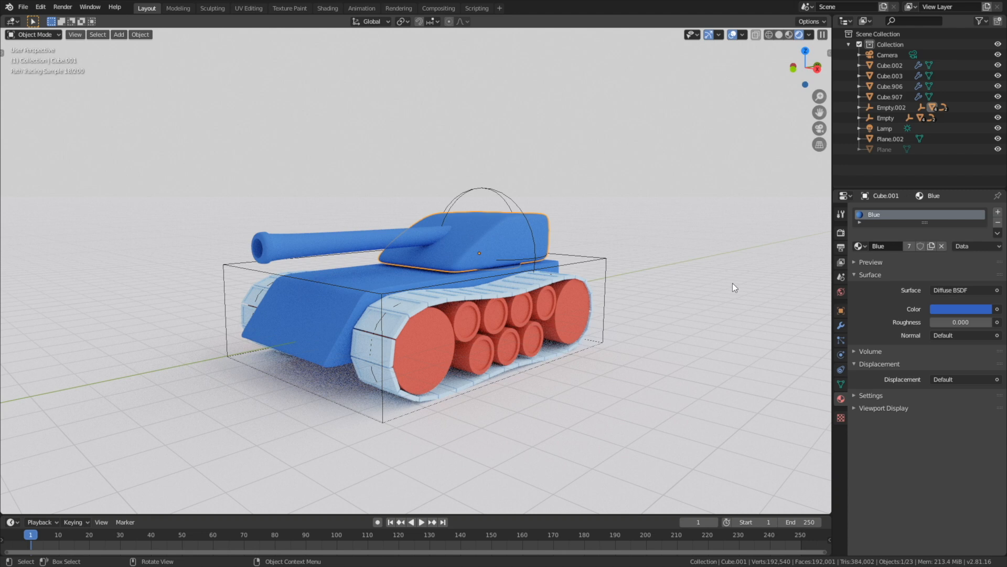
{"action": "left_click", "coordinate": [863, 247]}
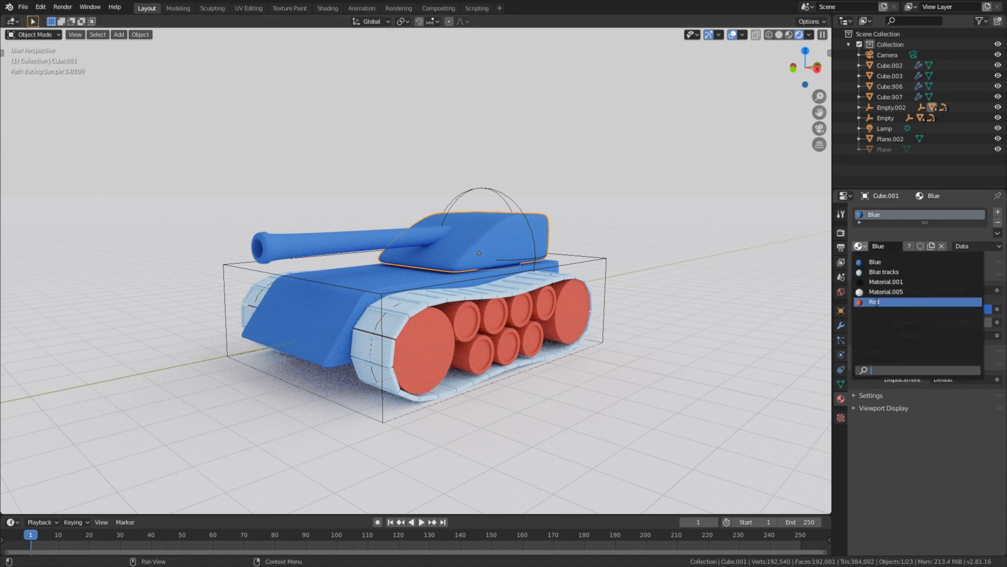
{"action": "left_click", "coordinate": [876, 302]}
{"action": "left_click", "coordinate": [382, 273]}
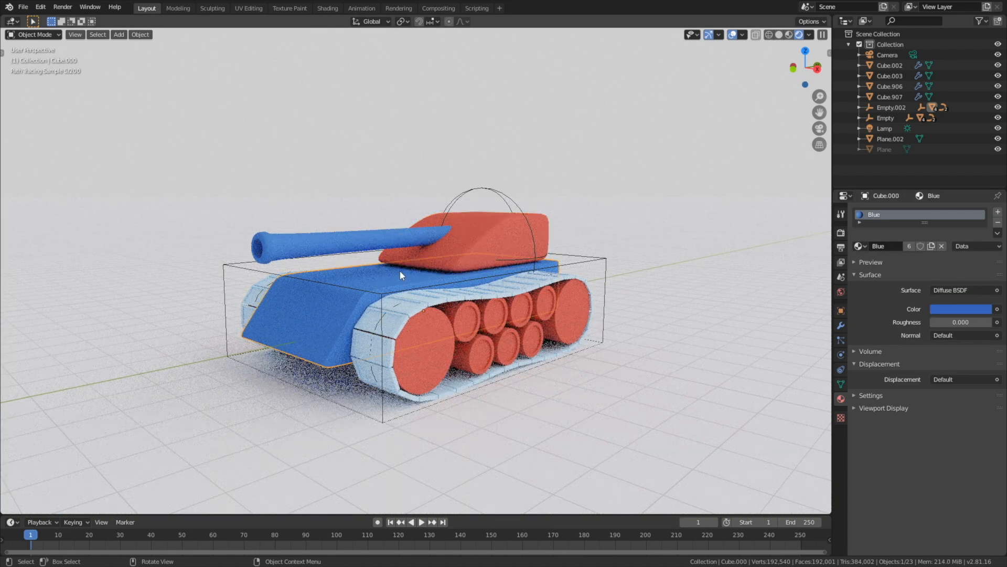
{"action": "left_click", "coordinate": [859, 246]}
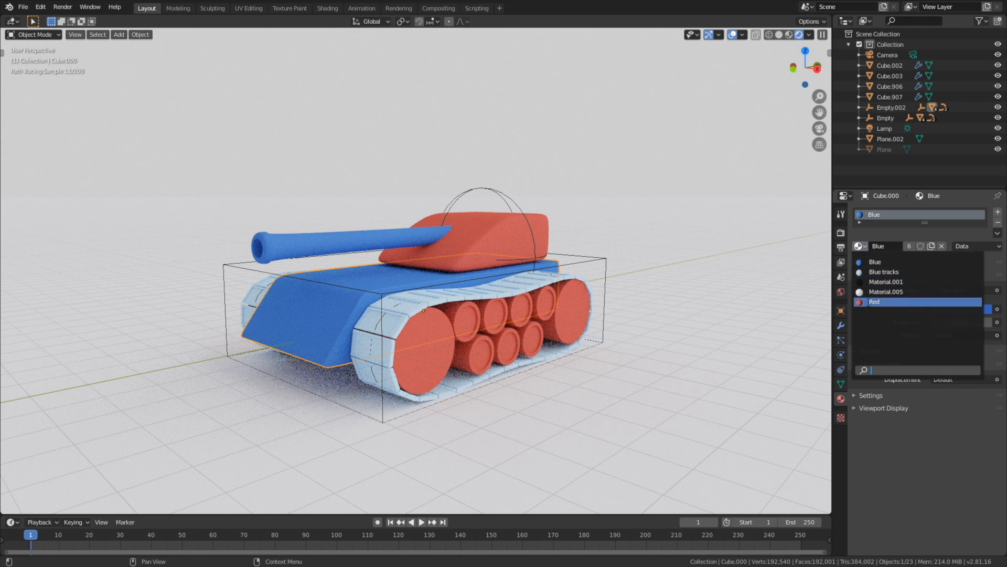
{"action": "left_click", "coordinate": [874, 302]}
{"action": "left_click", "coordinate": [404, 236]}
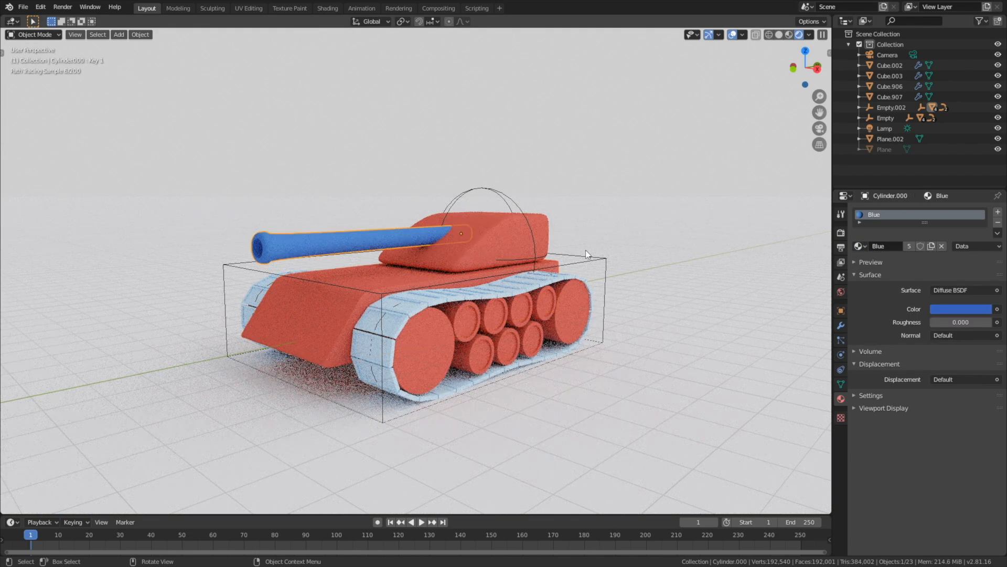
{"action": "left_click", "coordinate": [860, 246]}
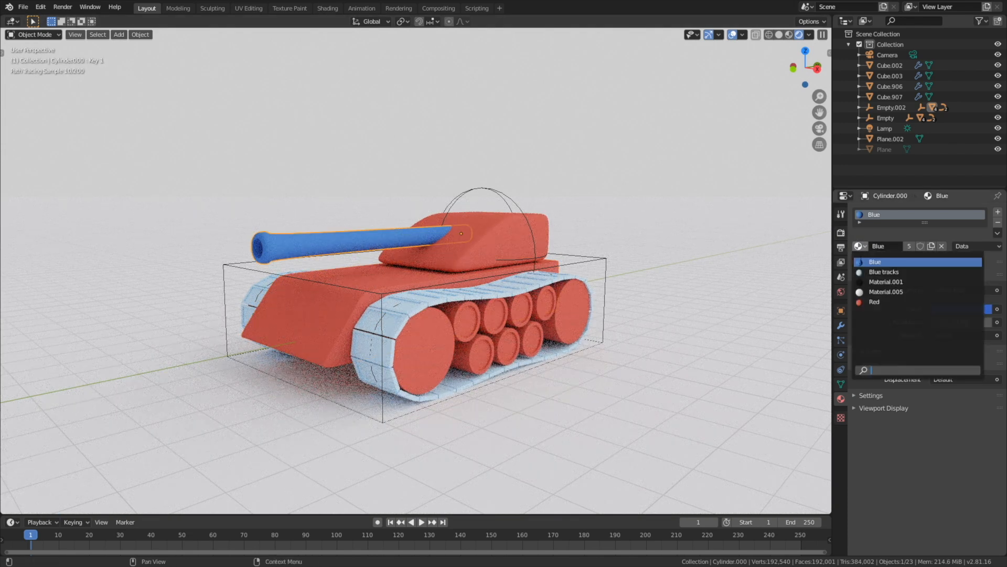
{"action": "left_click", "coordinate": [865, 300]}
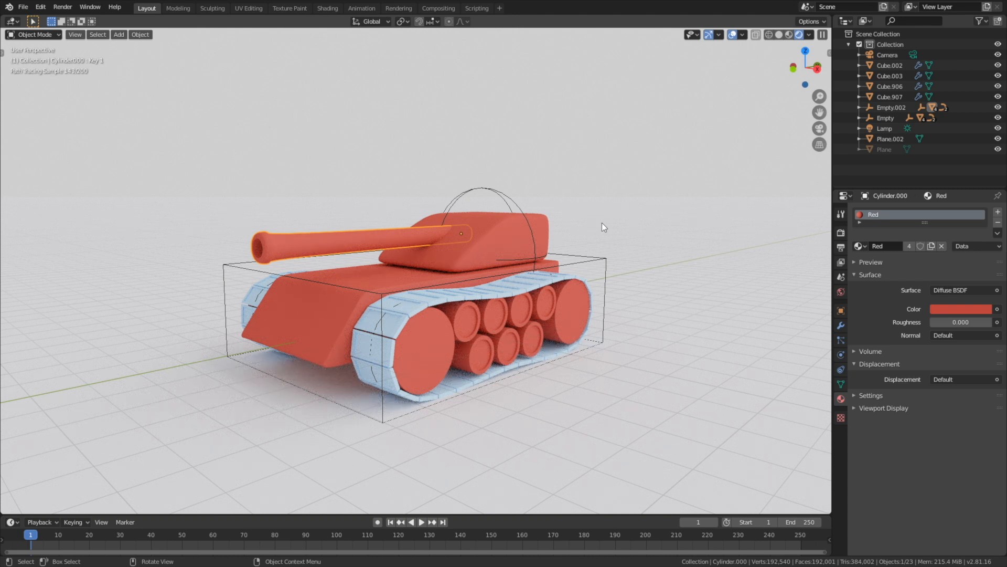
Step: Hide the viewport overlays, make a separate copy of the near track's Blue tracks material and name it Red tracks
{"action": "left_click", "coordinate": [733, 34]}
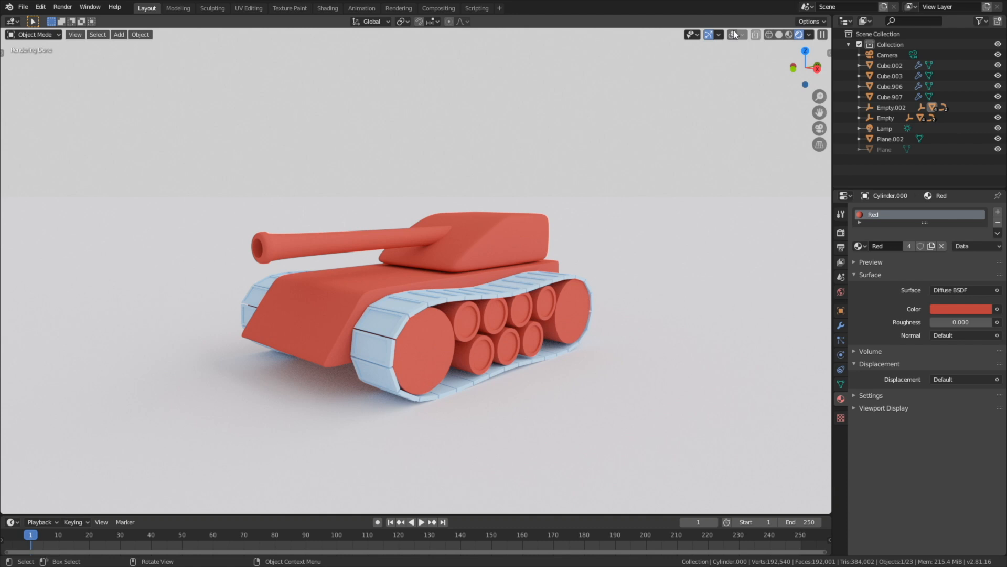
{"action": "left_click", "coordinate": [407, 304]}
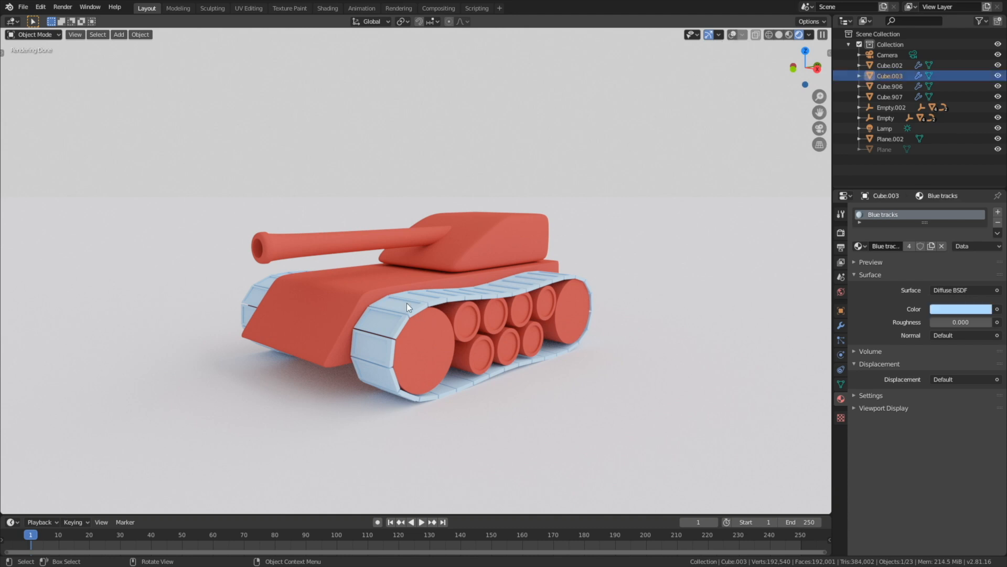
{"action": "left_click", "coordinate": [931, 246]}
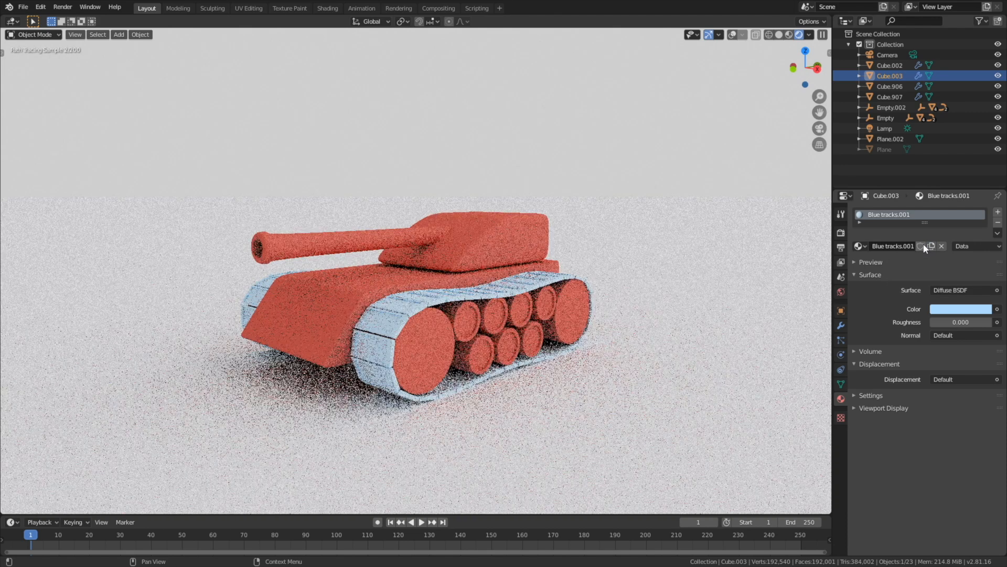
{"action": "left_click", "coordinate": [894, 246]}
{"action": "type", "text": "Red tracks"}
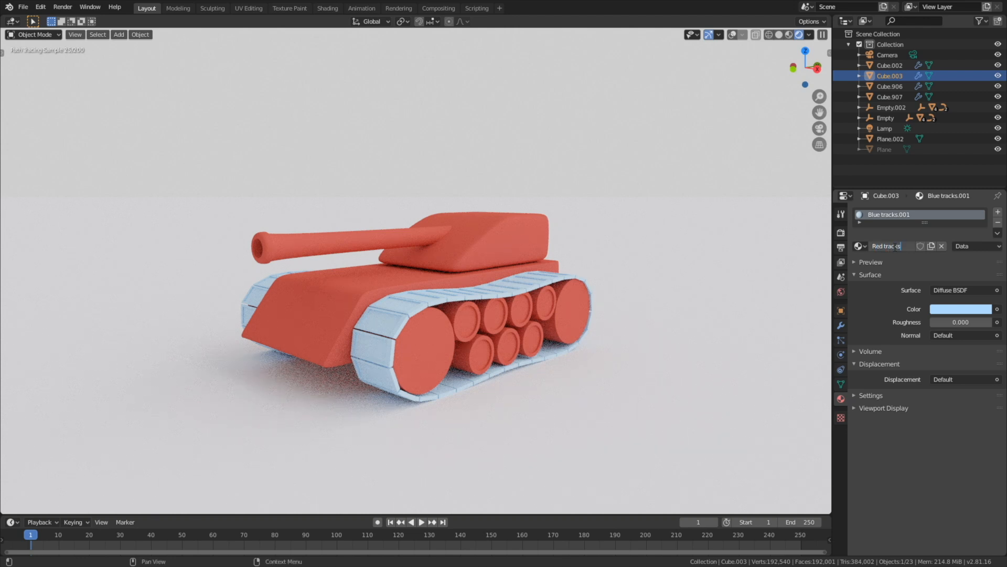
{"action": "key", "text": "Return"}
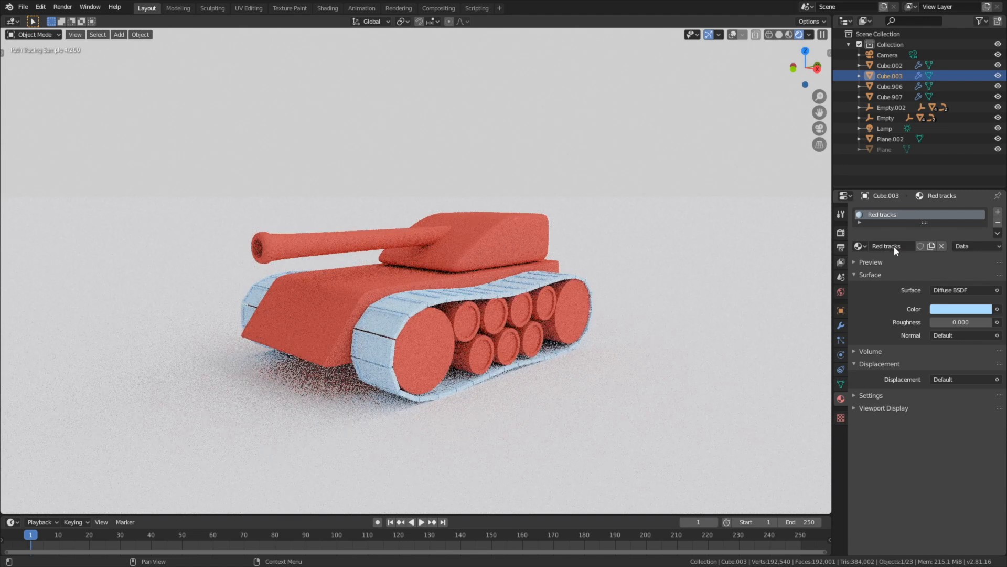
Step: Change the Red tracks material's diffuse colour to a very pale pink
{"action": "left_click", "coordinate": [959, 310]}
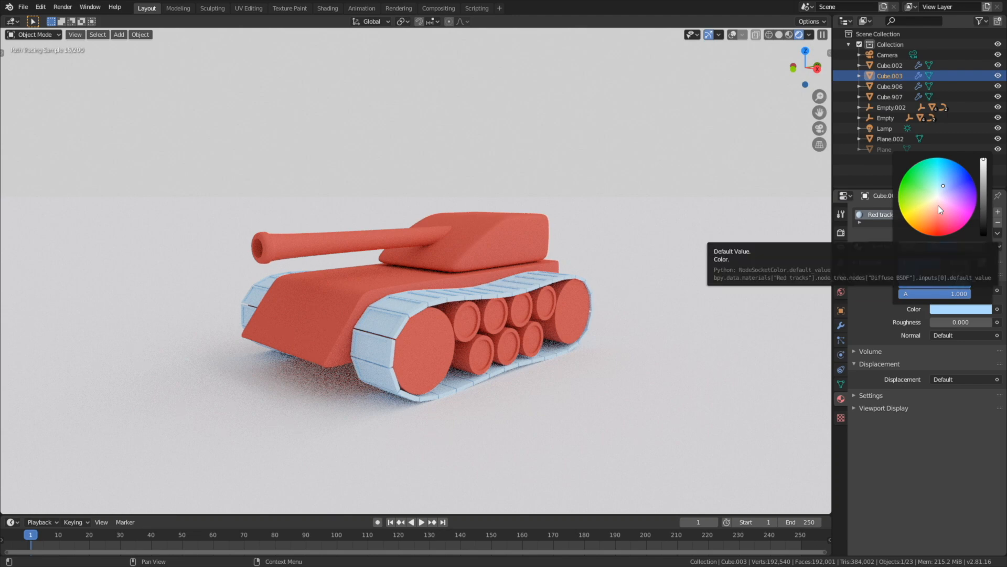
{"action": "left_click_drag", "start_coordinate": [938, 209], "coordinate": [938, 206]}
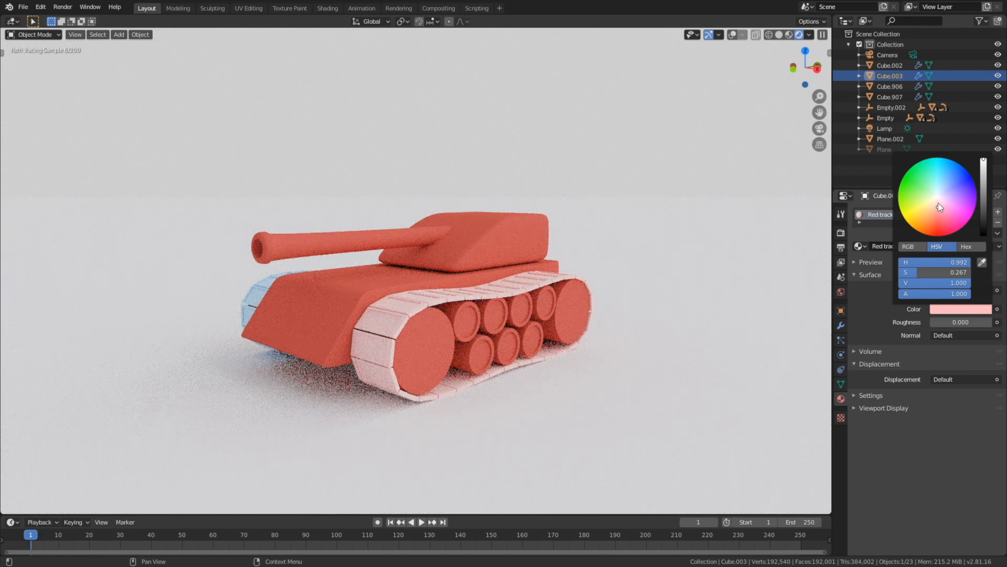
{"action": "left_click", "coordinate": [937, 203]}
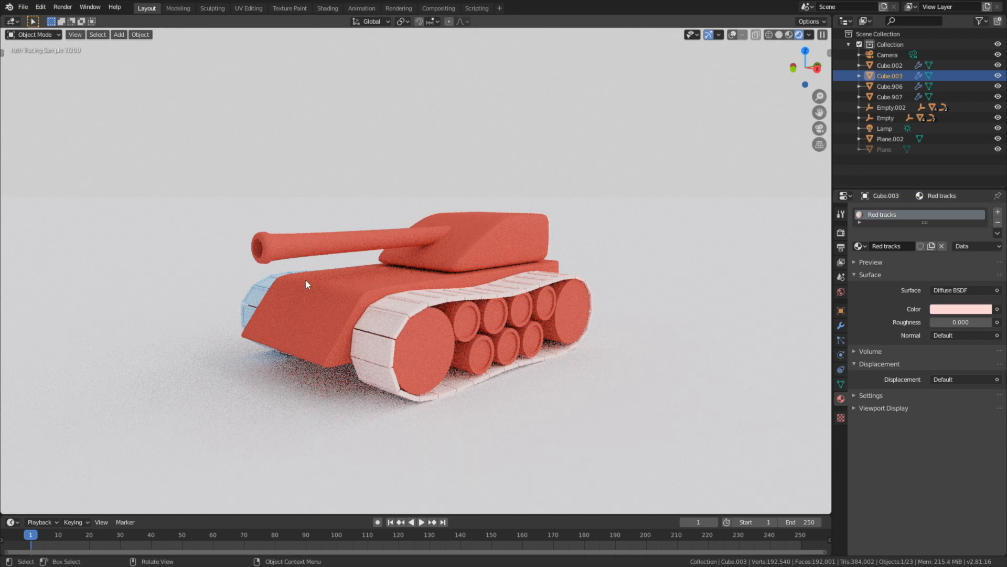
Step: Assign the Red tracks material to the red tank's far track
{"action": "left_click", "coordinate": [268, 284]}
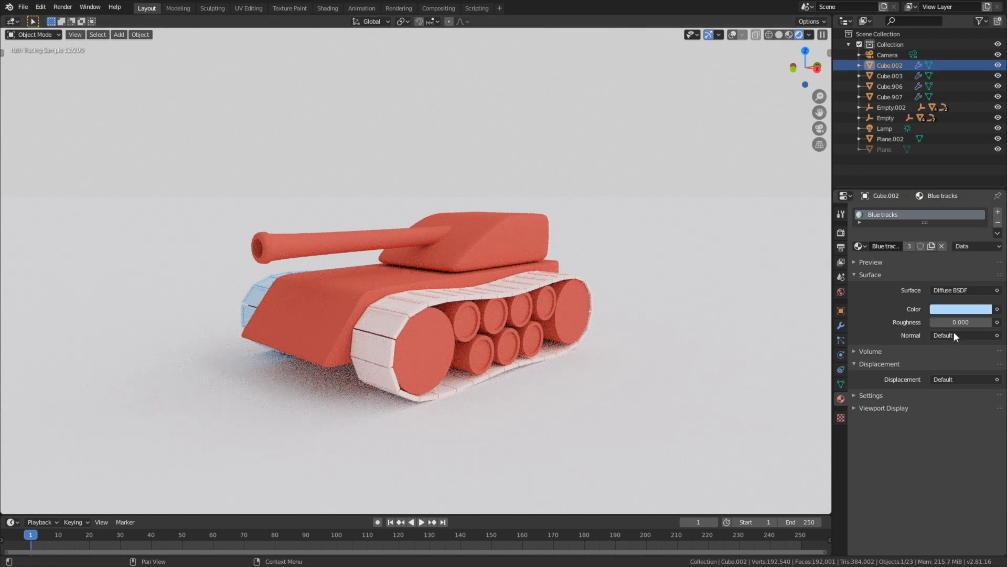
{"action": "left_click", "coordinate": [860, 246]}
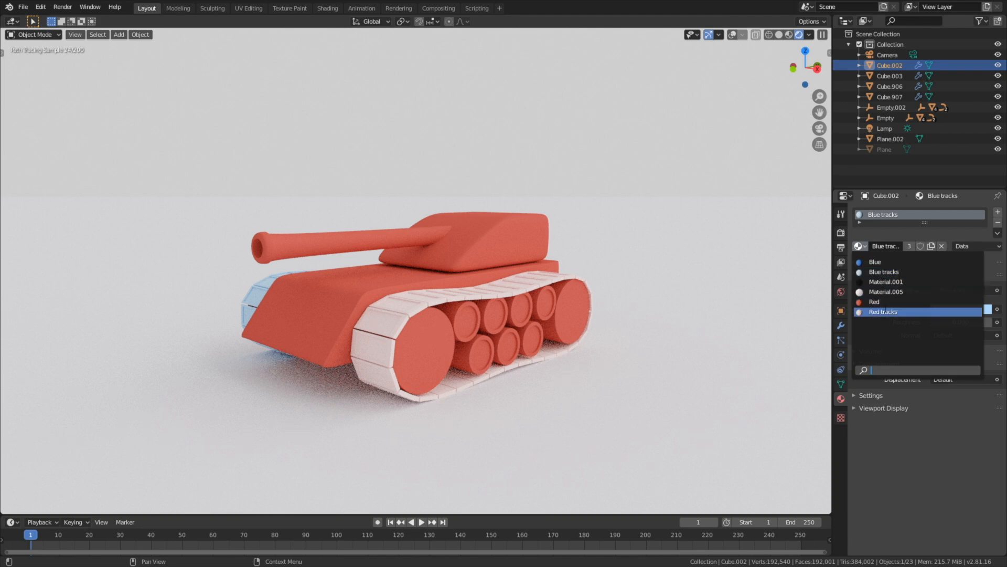
{"action": "left_click", "coordinate": [883, 311]}
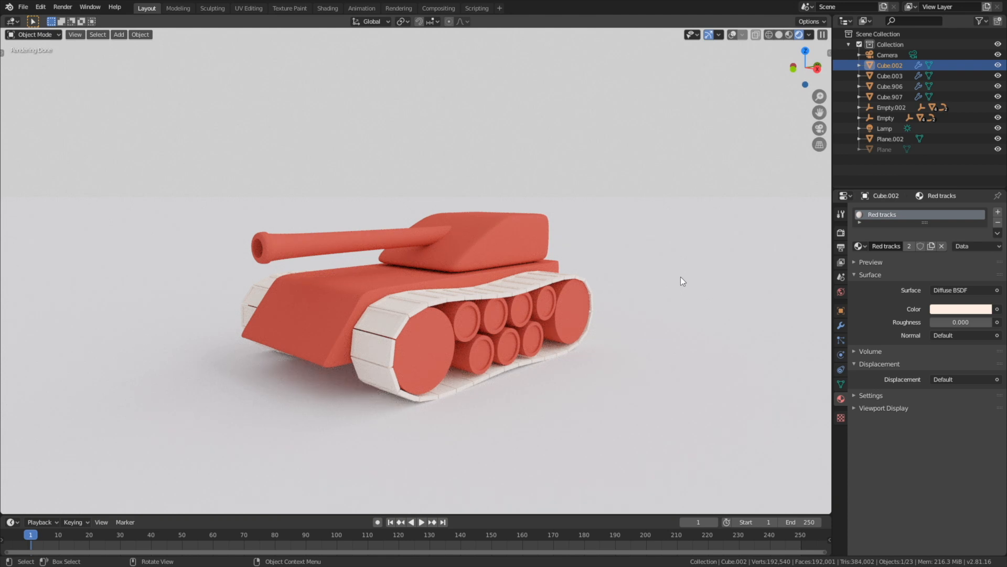
Step: Return the viewport to solid shading with the overlays shown
{"action": "left_click", "coordinate": [780, 35]}
{"action": "left_click", "coordinate": [745, 35]}
{"action": "scroll", "coordinate": [517, 183], "scroll_direction": "down", "scroll_amount": 4}
{"action": "middle_click_drag", "start_coordinate": [514, 196], "coordinate": [521, 235]}
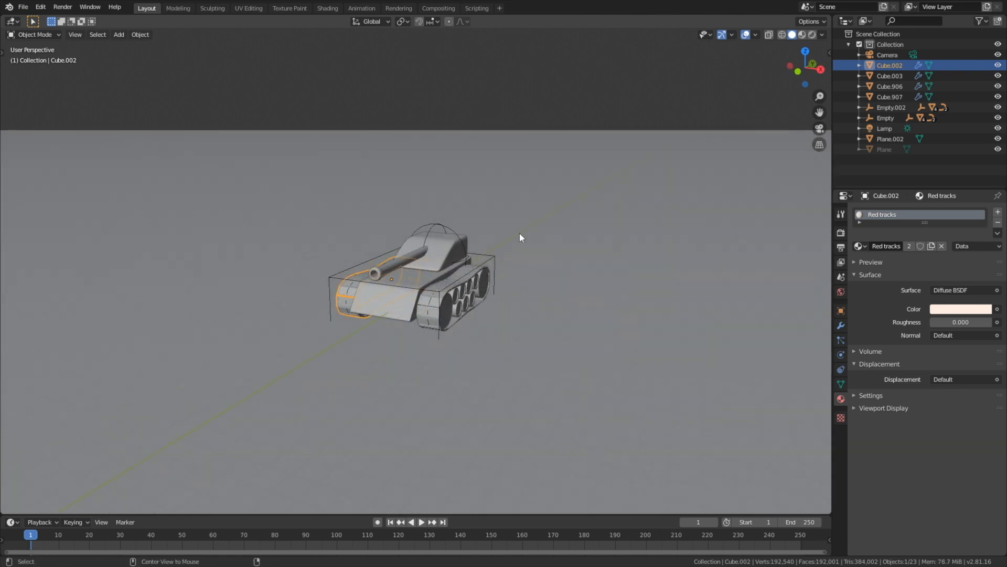
{"action": "left_click", "coordinate": [520, 234]}
Step: Snap the 3D cursor to the duplicated tank's hull
{"action": "left_click", "coordinate": [419, 280]}
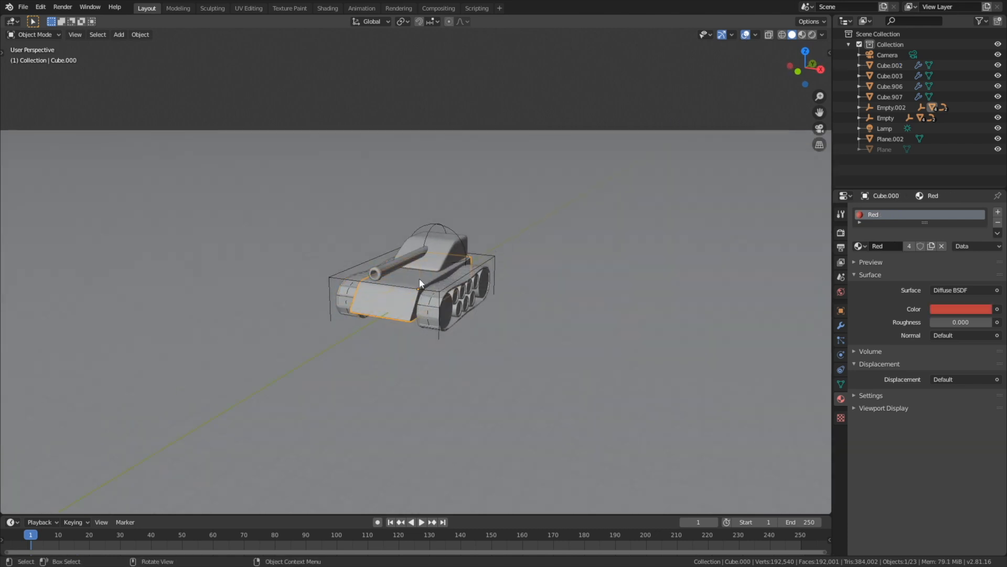
{"action": "left_click", "coordinate": [142, 36]}
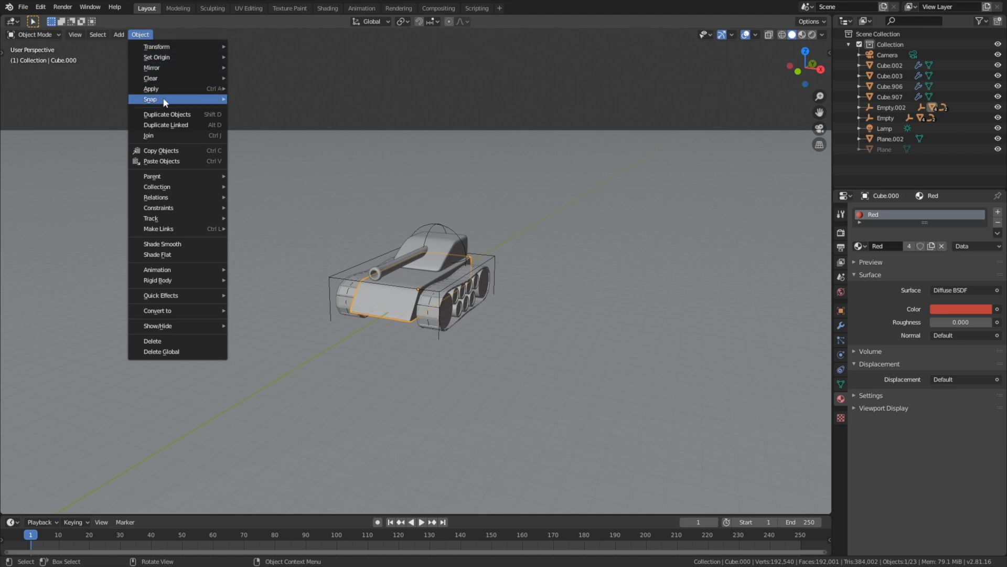
{"action": "mouse_move", "coordinate": [173, 100]}
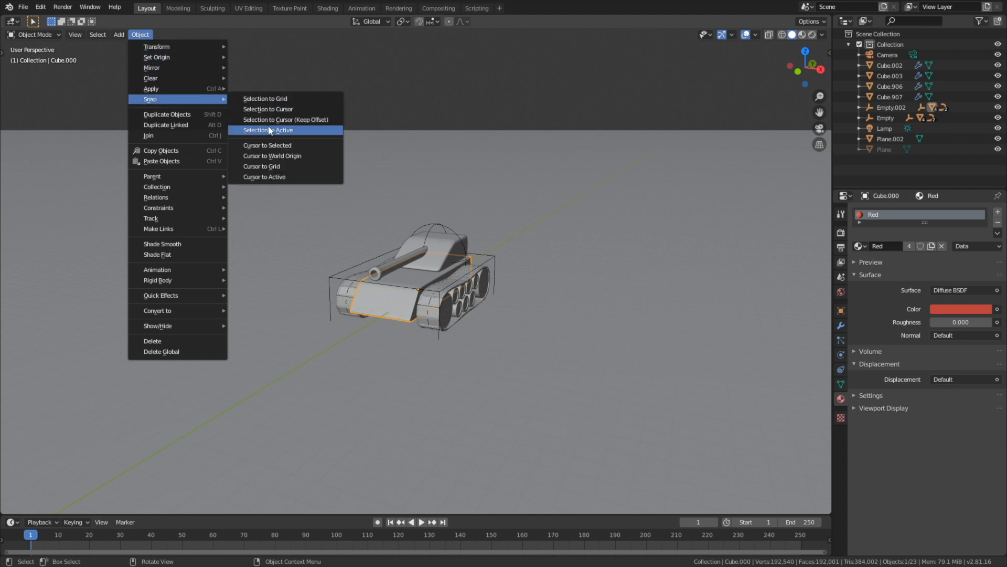
{"action": "left_click", "coordinate": [275, 146]}
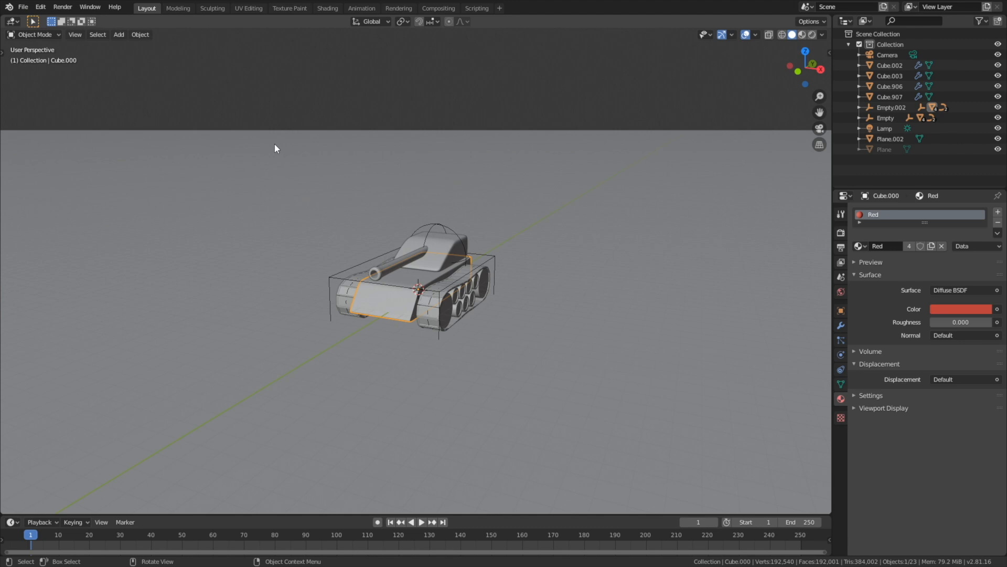
Step: Add a cube-shaped empty at the 3D cursor
{"action": "left_click", "coordinate": [124, 37]}
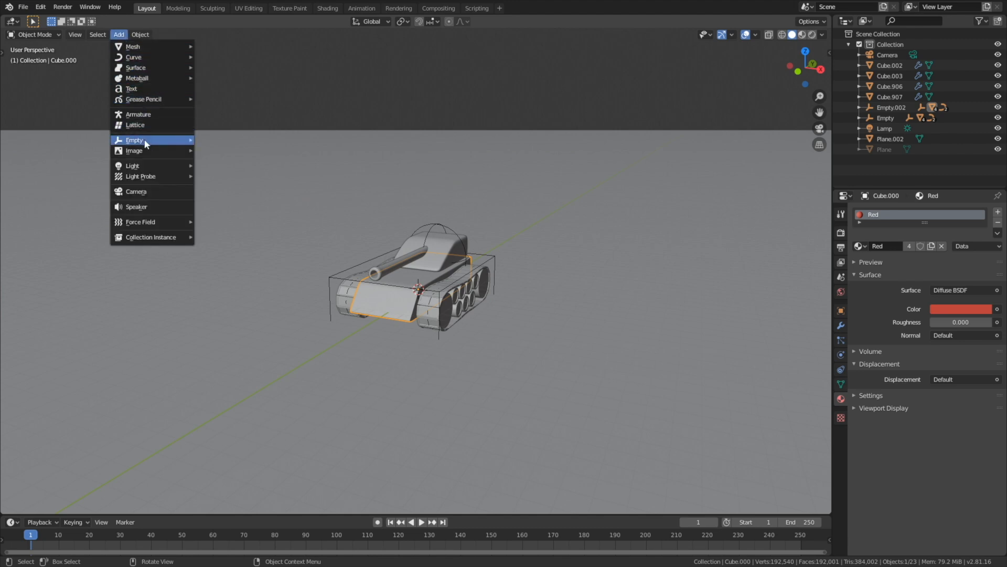
{"action": "mouse_move", "coordinate": [156, 141]}
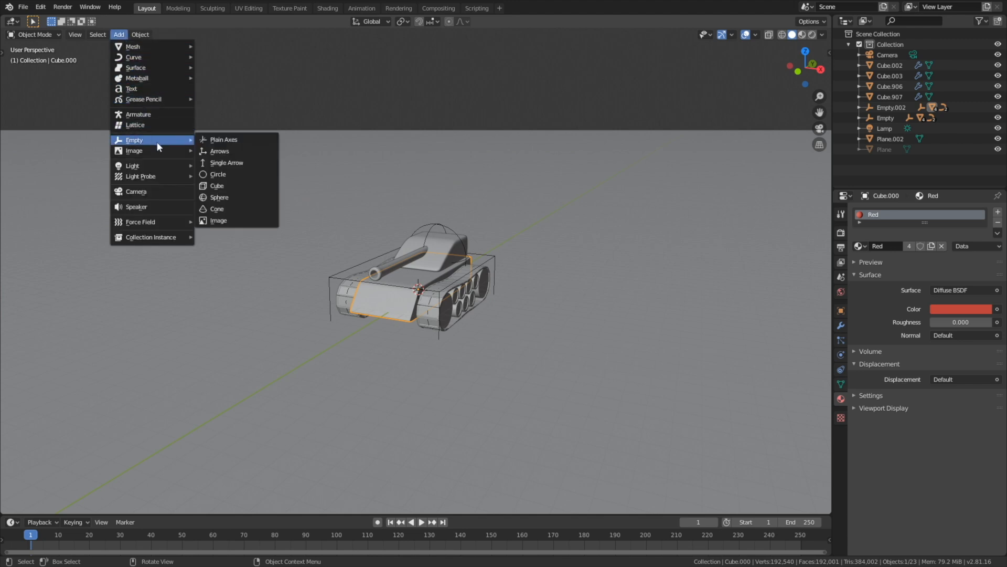
{"action": "left_click", "coordinate": [234, 188]}
Step: Raise the new cube empty along Z well above the duplicated tank and scale it up by about 1.33
{"action": "scroll", "coordinate": [474, 253], "scroll_direction": "down", "scroll_amount": 4}
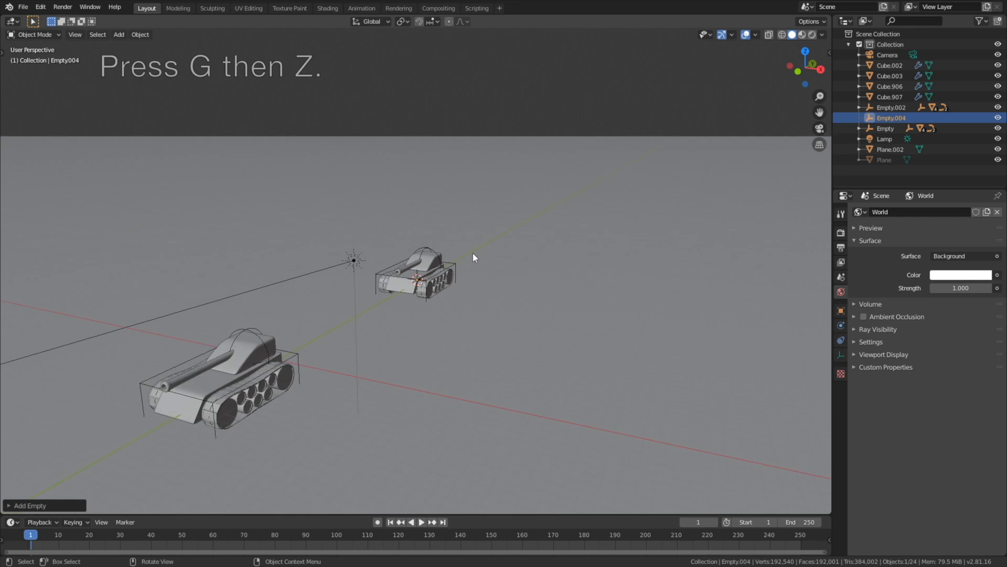
{"action": "key", "text": "g"}
{"action": "key", "text": "z"}
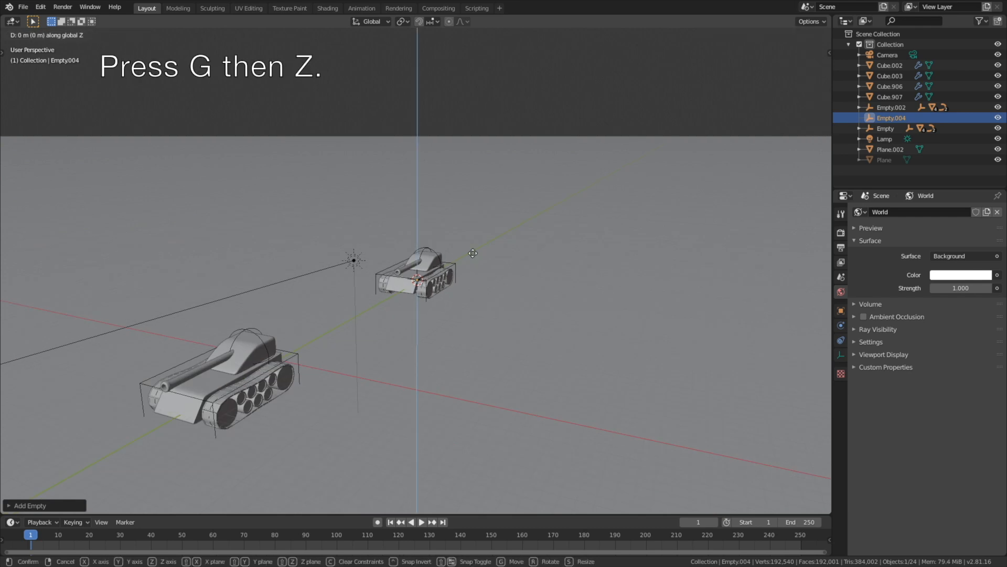
{"action": "left_click", "coordinate": [489, 131]}
{"action": "key", "text": "s"}
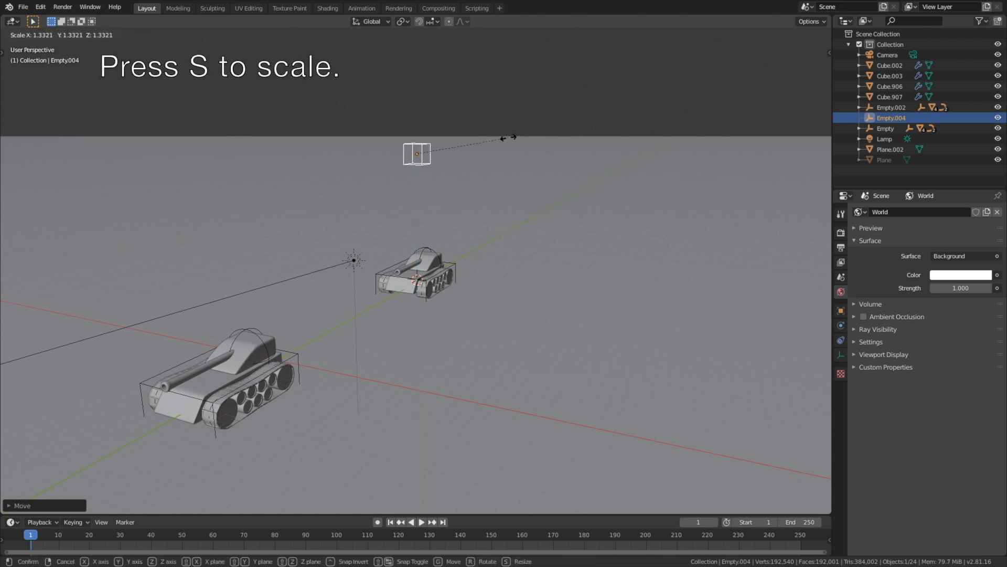
{"action": "left_click", "coordinate": [508, 137]}
Step: Parent the duplicated tank's box empty to the raised cube empty with Object (Keep Transform), and deselect everything
{"action": "scroll", "coordinate": [474, 225], "scroll_direction": "up", "scroll_amount": 4}
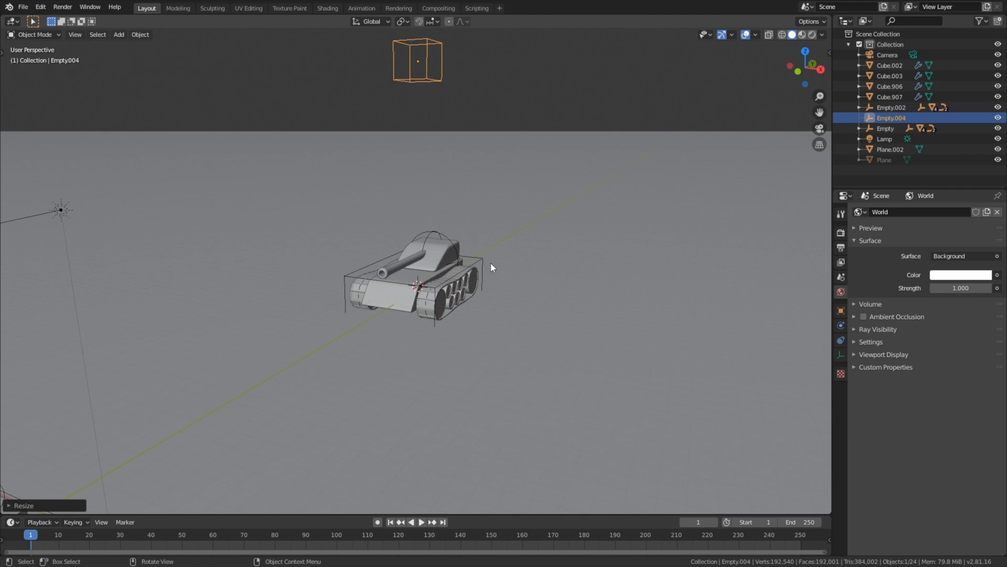
{"action": "left_click", "coordinate": [481, 260]}
{"action": "scroll", "coordinate": [462, 178], "scroll_direction": "down", "scroll_amount": 3}
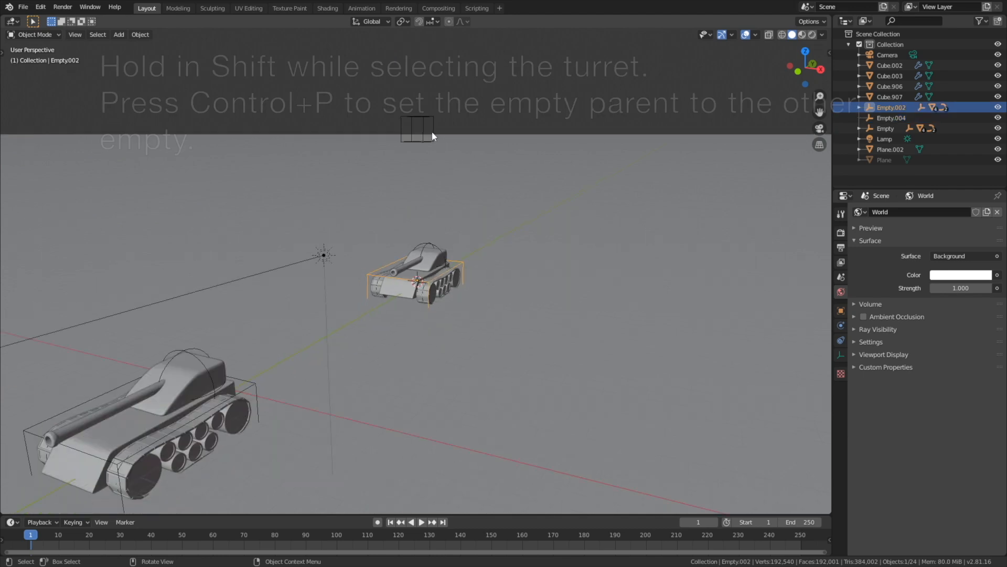
{"action": "left_click", "coordinate": [429, 122], "text": "shift"}
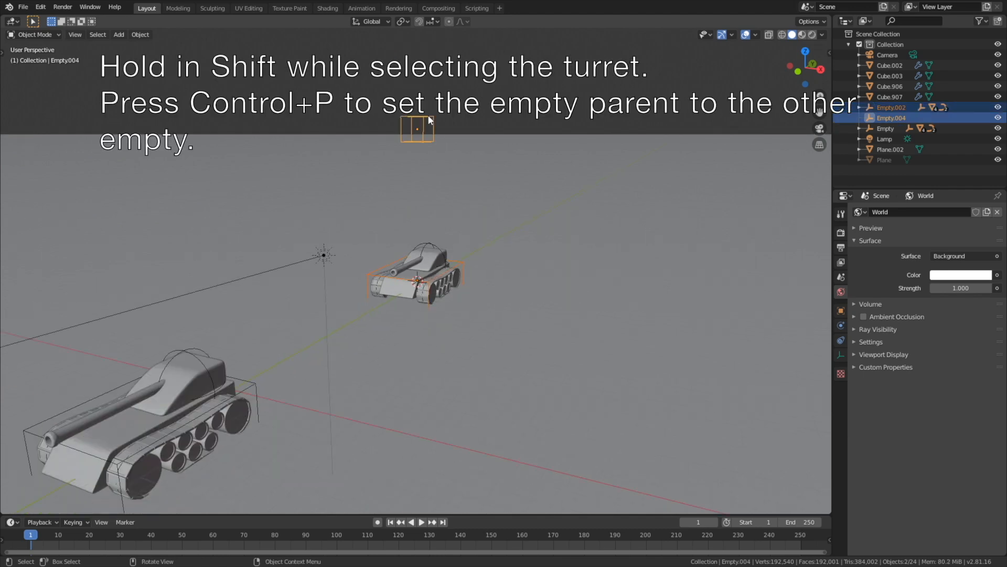
{"action": "key", "text": "ctrl+p"}
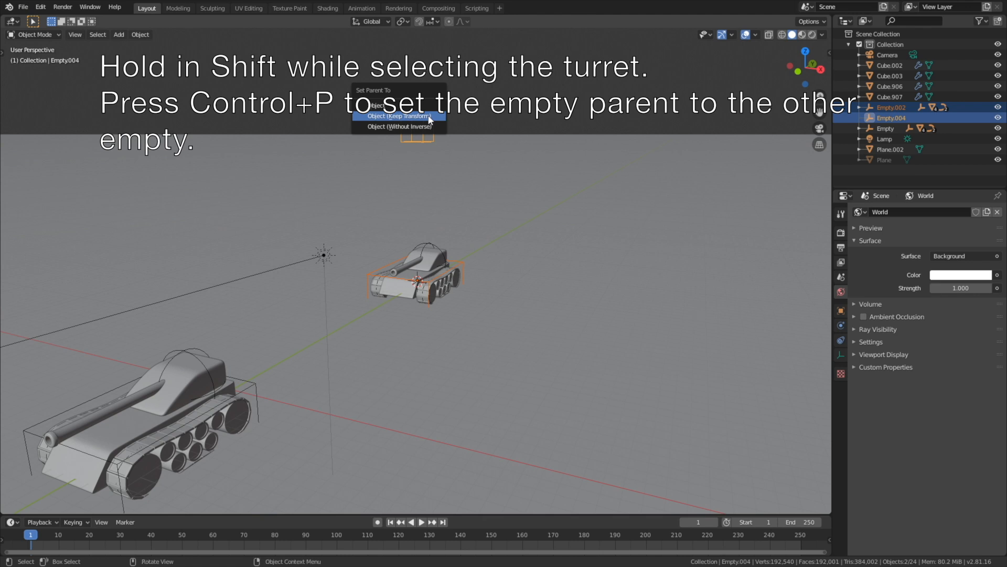
{"action": "left_click", "coordinate": [429, 118]}
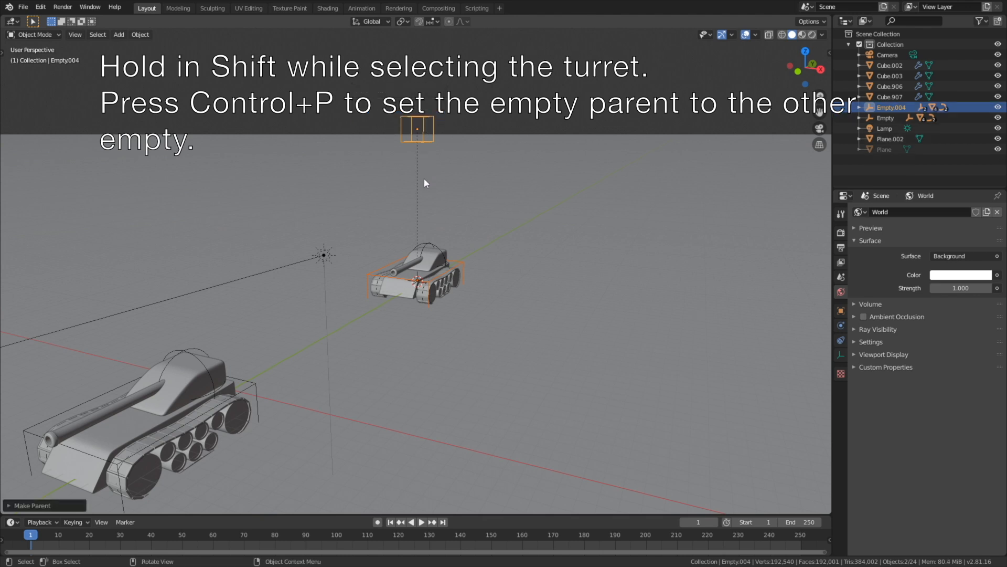
{"action": "left_click", "coordinate": [429, 200]}
Step: Select the second tank without its raised cube empty in wireframe display and duplicate it along negative X, leaving about one tank width between them
{"action": "middle_click_drag", "start_coordinate": [542, 193], "coordinate": [703, 79]}
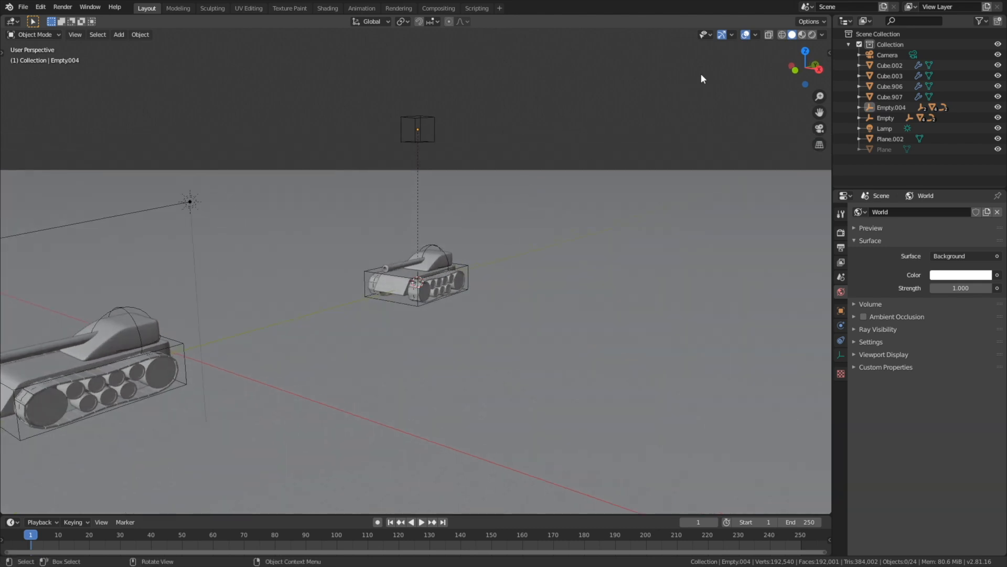
{"action": "left_click", "coordinate": [769, 34]}
{"action": "key", "text": "b"}
{"action": "left_click_drag", "start_coordinate": [334, 329], "coordinate": [527, 223]}
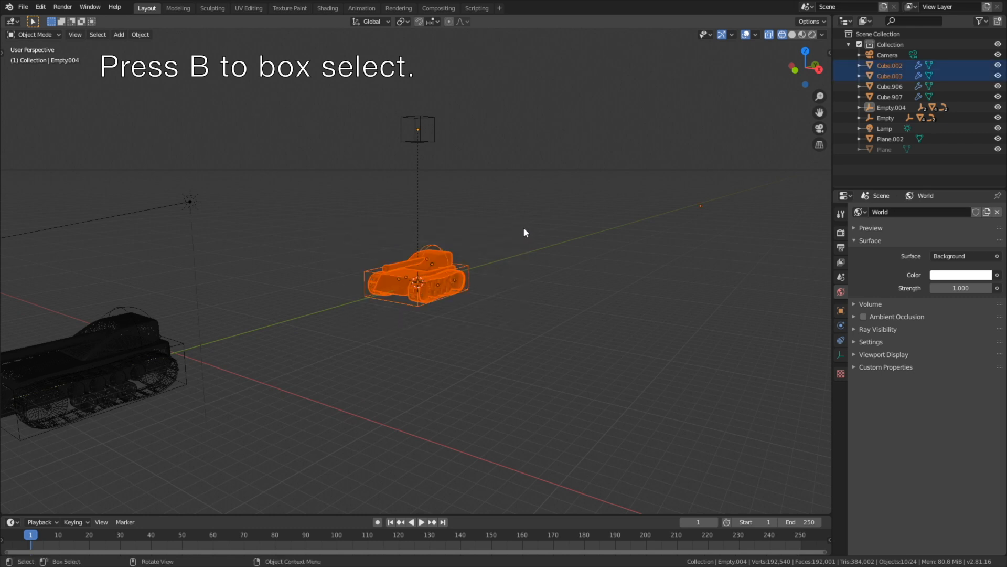
{"action": "scroll", "coordinate": [523, 228], "scroll_direction": "down", "scroll_amount": 3}
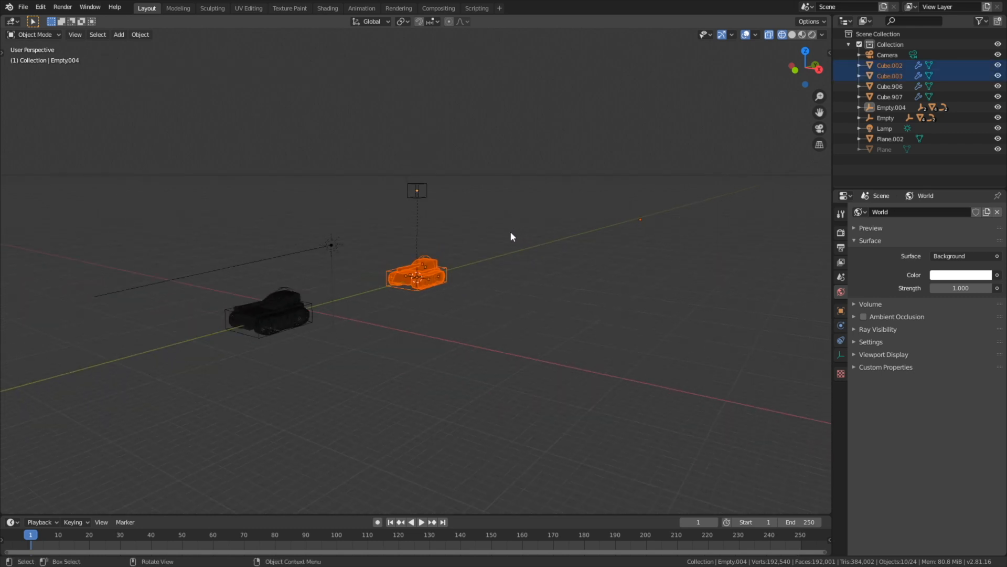
{"action": "key", "text": "KP_7"}
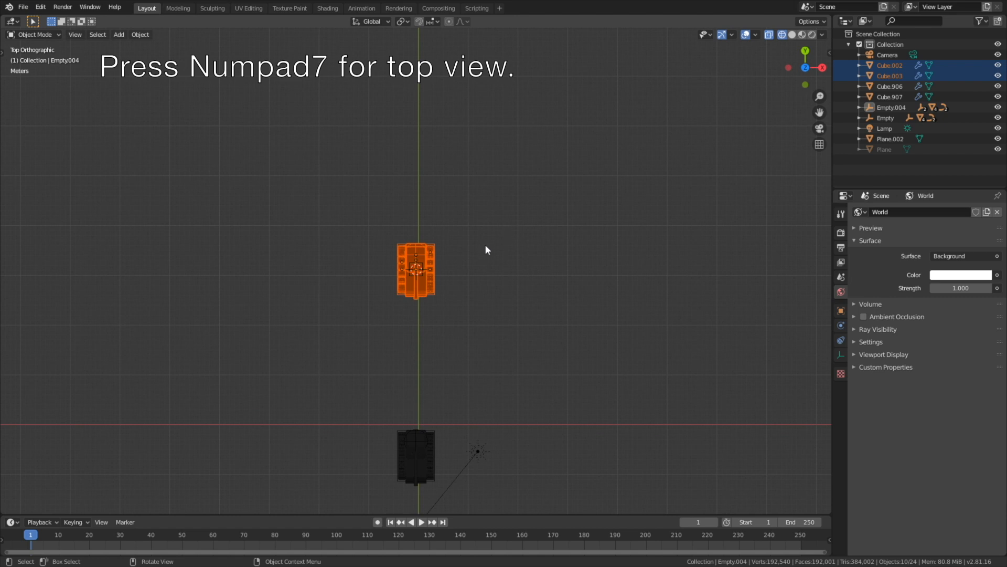
{"action": "scroll", "coordinate": [485, 250], "scroll_direction": "down", "scroll_amount": 3}
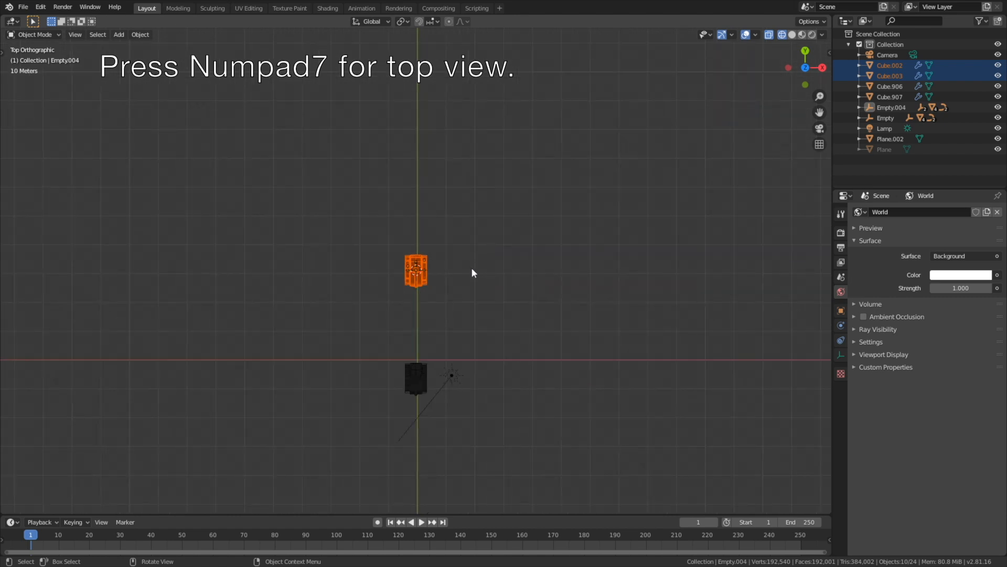
{"action": "key", "text": "shift+d"}
{"action": "key", "text": "x"}
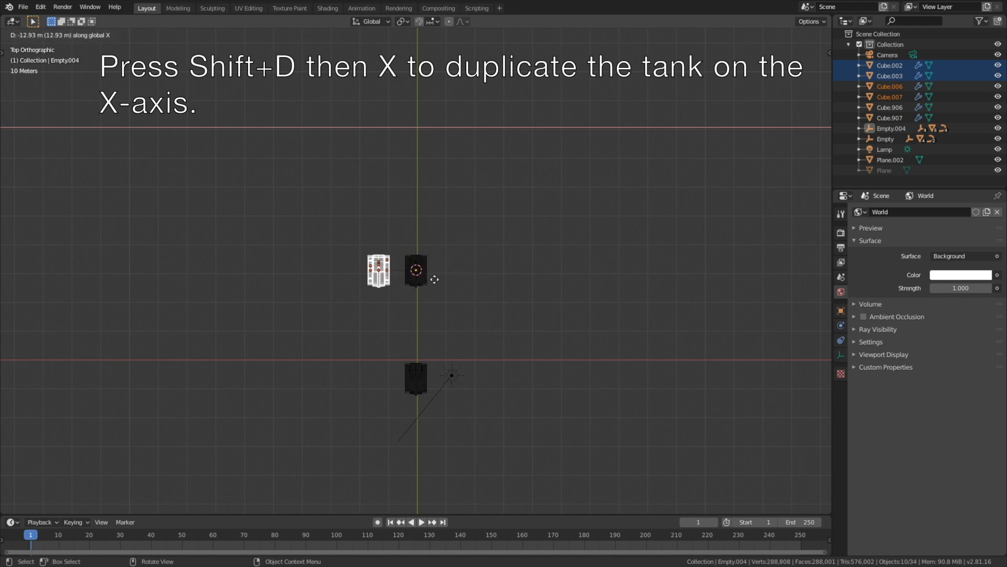
{"action": "left_click", "coordinate": [430, 280]}
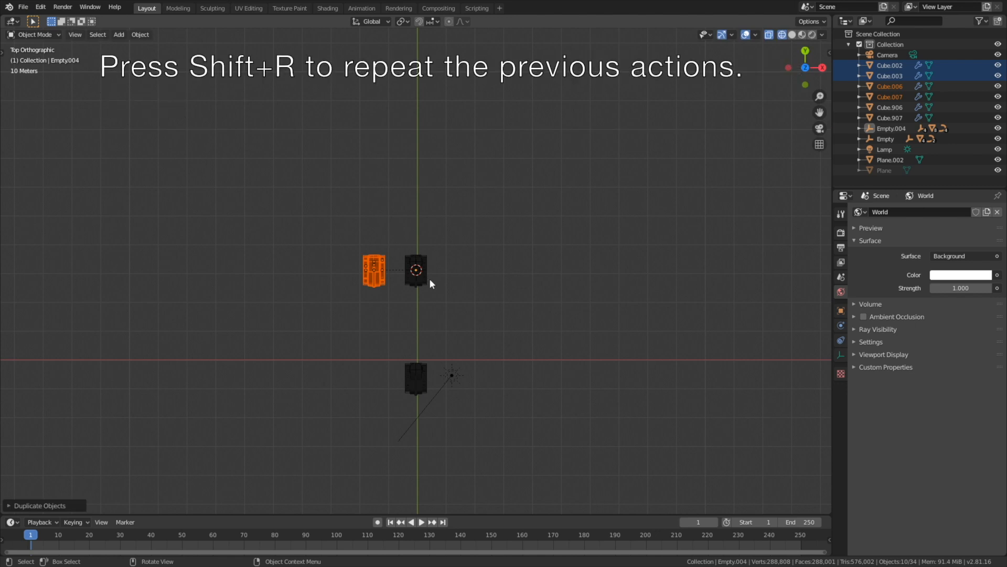
Step: Repeat the tank duplication 21 times to extend the row along negative X to 23 tanks
{"action": "key", "text": "shift+r"}
{"action": "key", "text": "shift+r"}
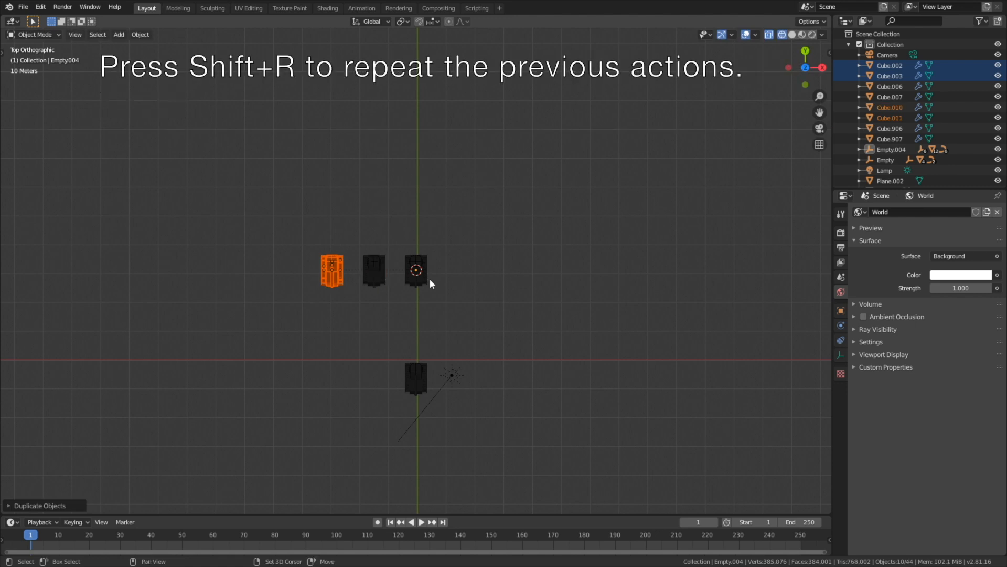
{"action": "key", "text": "shift+r"}
{"action": "key", "text": "shift+r"}
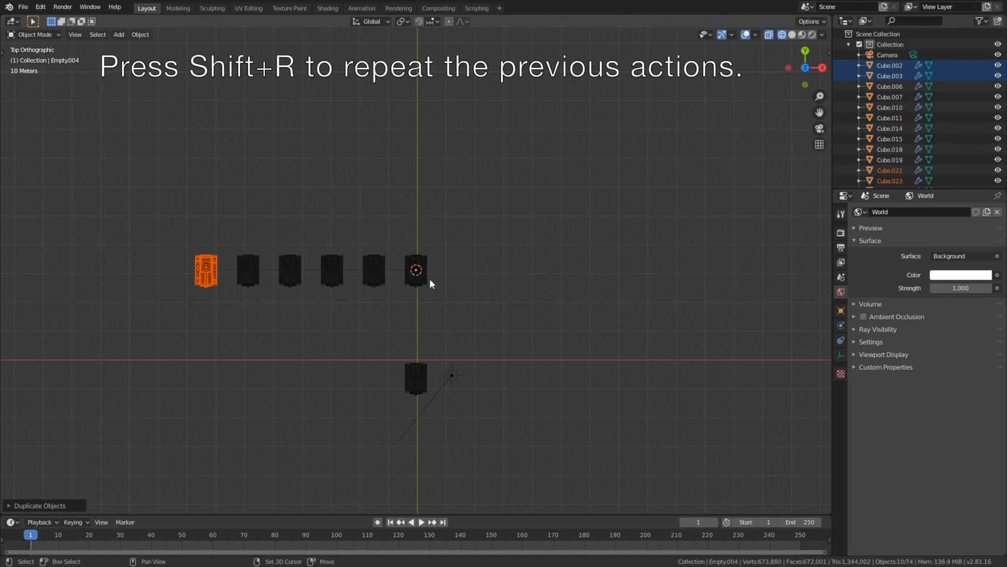
{"action": "key", "text": "shift+r"}
{"action": "key", "text": "shift+r"}
{"action": "key", "text": "shift+r"}
{"action": "scroll", "coordinate": [430, 279], "scroll_direction": "down", "scroll_amount": 6}
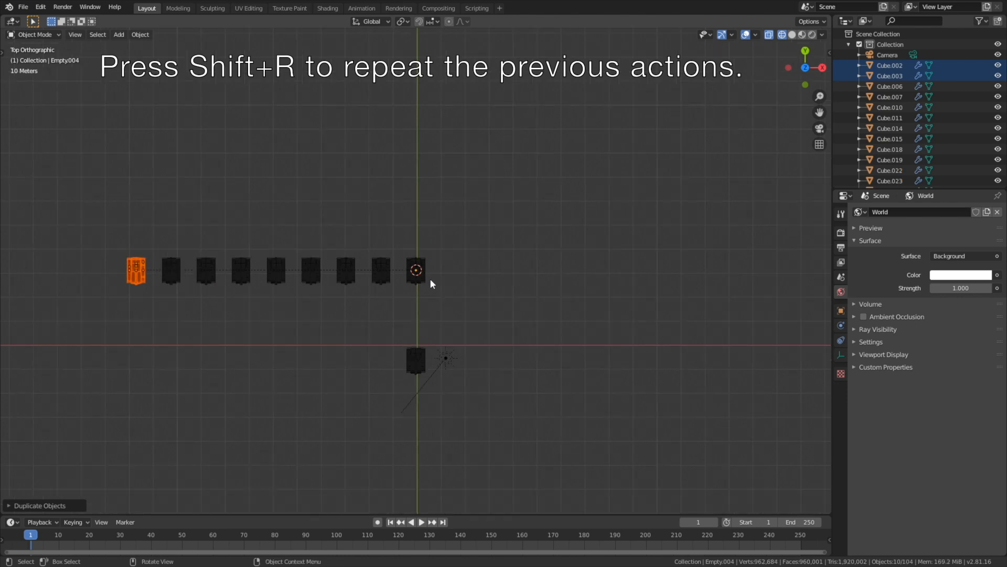
{"action": "key", "text": "shift+r"}
{"action": "key", "text": "shift+r"}
{"action": "key", "text": "shift+r"}
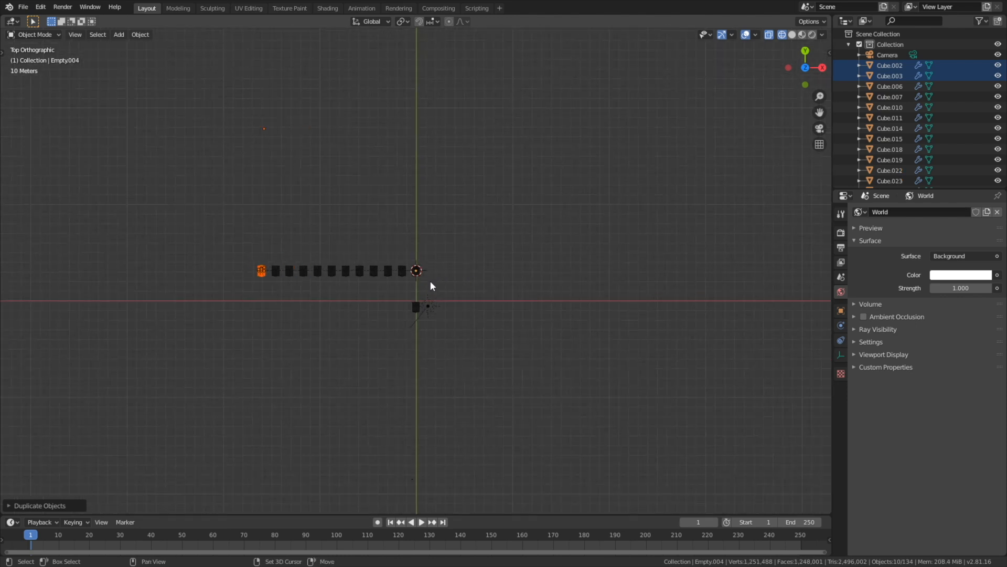
{"action": "key", "text": "shift+r"}
{"action": "key", "text": "shift+r"}
{"action": "key", "text": "shift+r"}
{"action": "key", "text": "shift+r"}
{"action": "key", "text": "shift+r"}
{"action": "key", "text": "shift+r"}
{"action": "key", "text": "shift+r"}
{"action": "key", "text": "shift+r"}
{"action": "key", "text": "shift+r"}
{"action": "key", "text": "shift+r"}
{"action": "key", "text": "shift+r"}
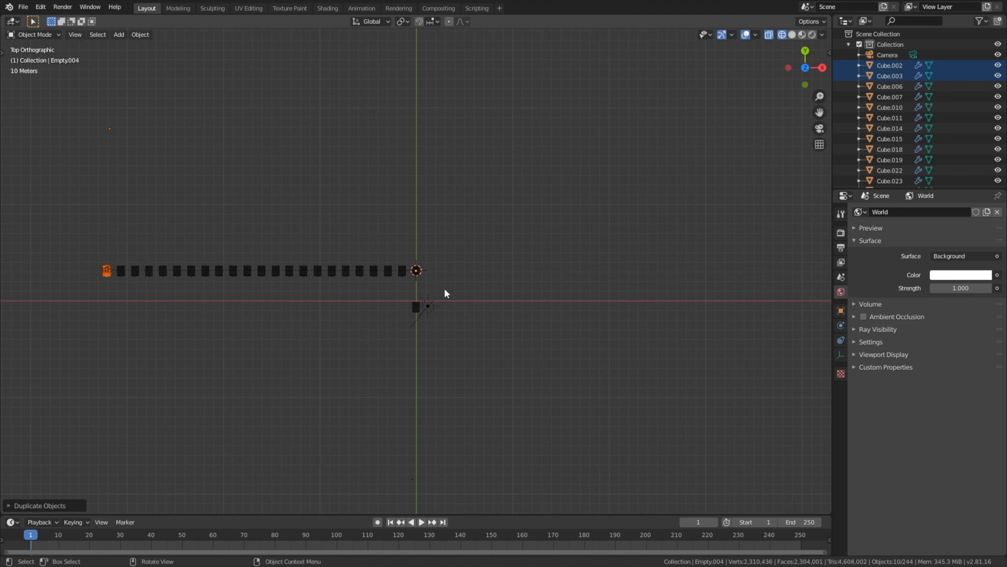
Step: Try moving the raised cube empty along Y in solid display to test its control over the row of tanks
{"action": "middle_click_drag", "start_coordinate": [445, 288], "coordinate": [410, 202]}
{"action": "left_click", "coordinate": [442, 242]}
{"action": "scroll", "coordinate": [441, 246], "scroll_direction": "up", "scroll_amount": 3}
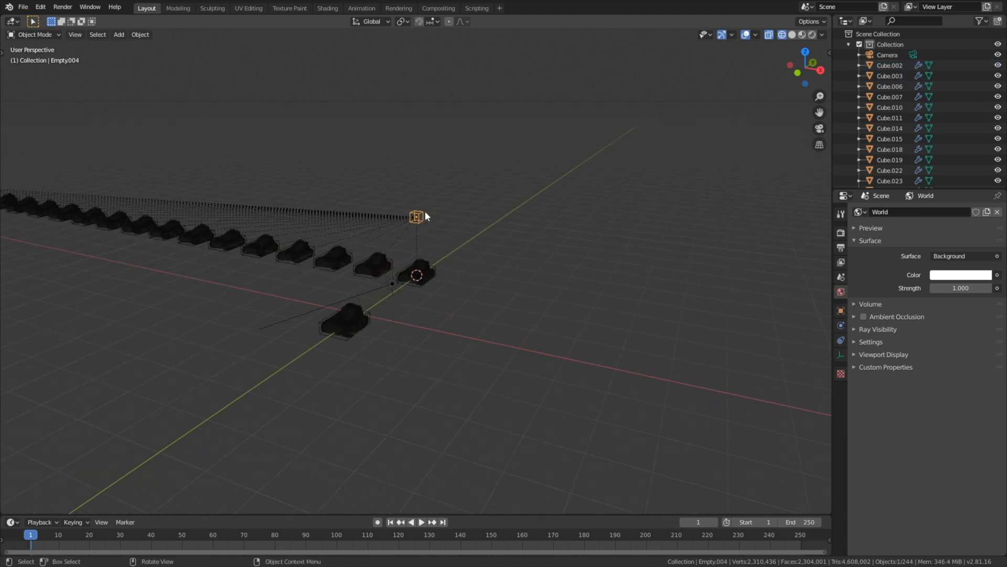
{"action": "key", "text": "KP_Decimal"}
{"action": "scroll", "coordinate": [420, 213], "scroll_direction": "down", "scroll_amount": 6}
{"action": "scroll", "coordinate": [419, 248], "scroll_direction": "down", "scroll_amount": 8}
{"action": "middle_click_drag", "start_coordinate": [417, 248], "coordinate": [369, 242]}
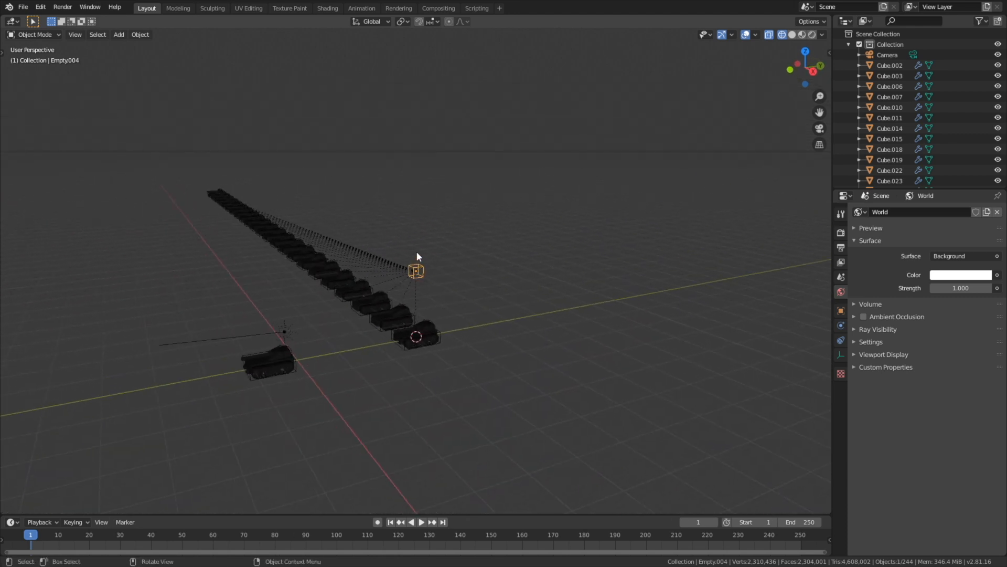
{"action": "left_click", "coordinate": [792, 34]}
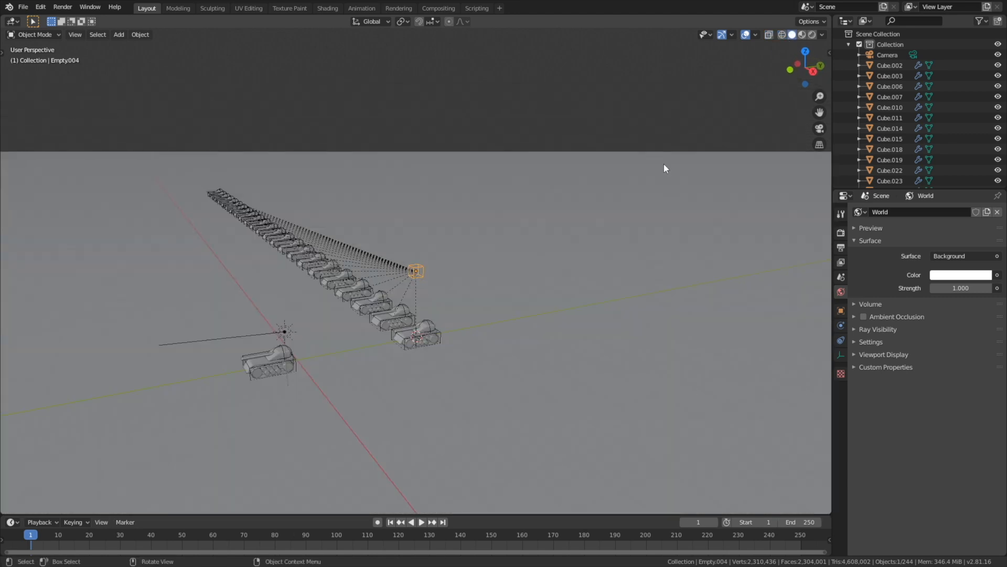
{"action": "scroll", "coordinate": [535, 308], "scroll_direction": "up", "scroll_amount": 5}
{"action": "middle_click_drag", "start_coordinate": [505, 331], "coordinate": [566, 125], "text": "shift"}
{"action": "key", "text": "g"}
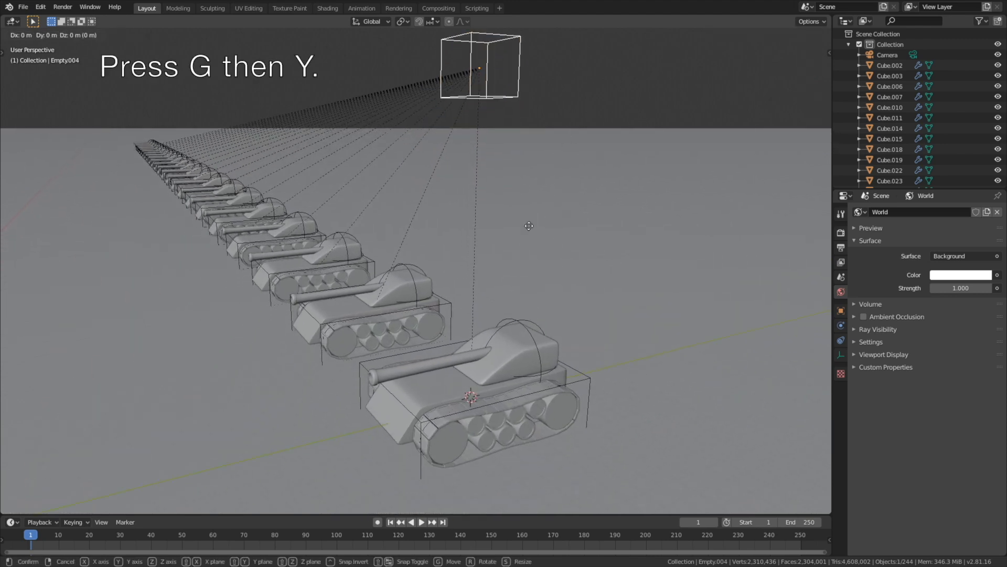
{"action": "key", "text": "y"}
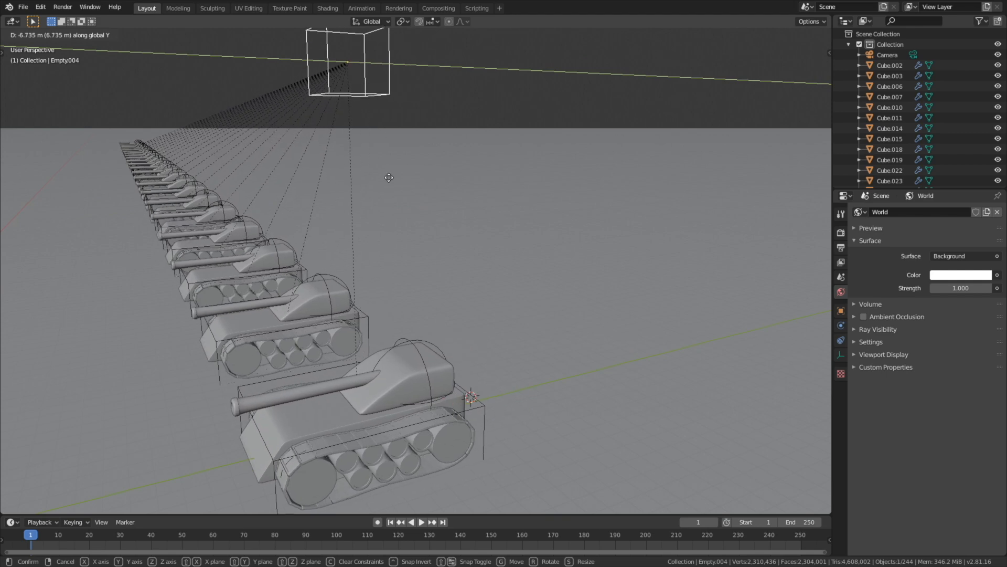
{"action": "left_click", "coordinate": [741, 146]}
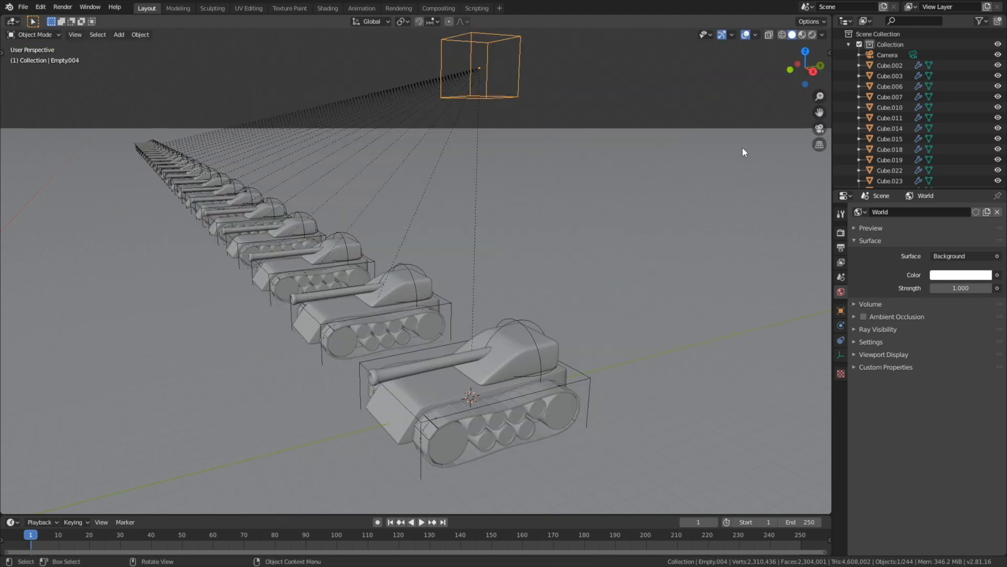
Step: Preview the row of tanks in rendered display with overlays hidden, and return to solid display with overlays shown
{"action": "left_click", "coordinate": [812, 34]}
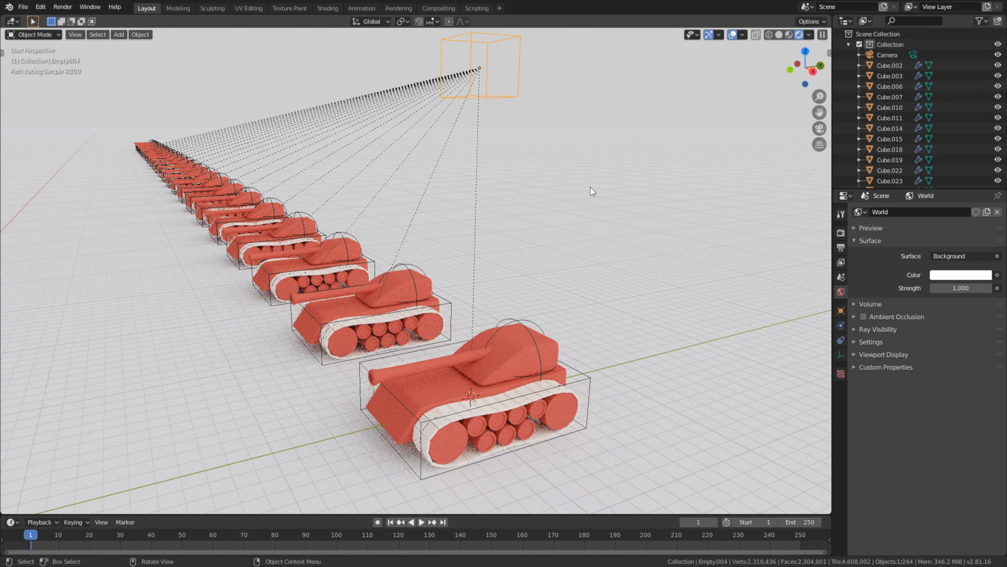
{"action": "left_click", "coordinate": [732, 34]}
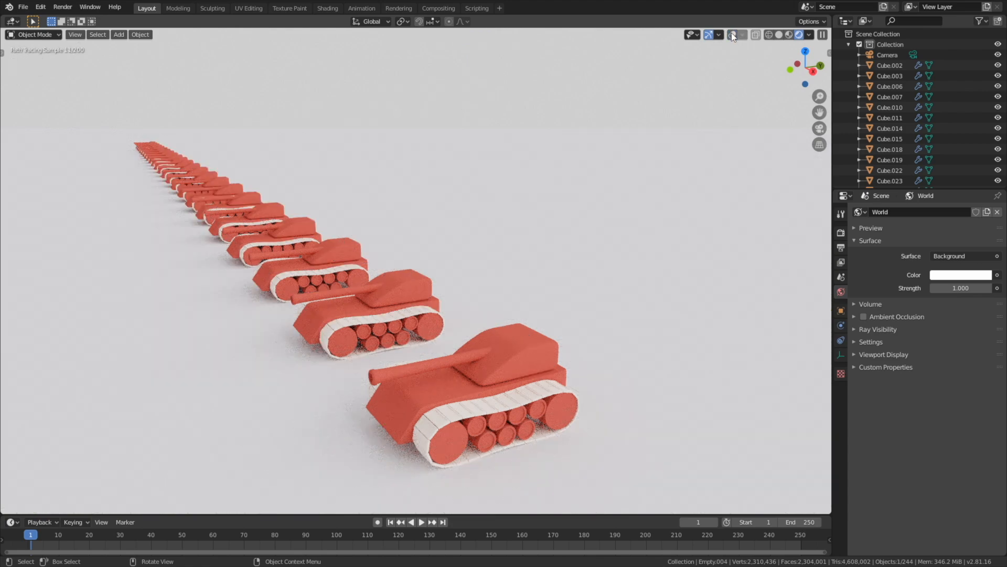
{"action": "middle_click_drag", "start_coordinate": [617, 169], "coordinate": [625, 155]}
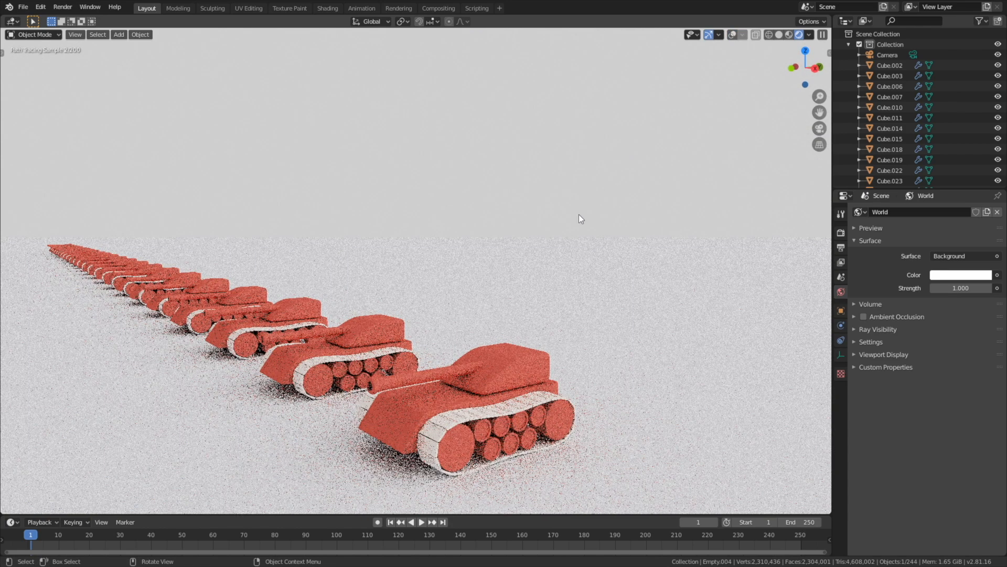
{"action": "mouse_move", "coordinate": [572, 186]}
{"action": "middle_mouse_down", "text": "shift"}
{"action": "mouse_move", "coordinate": [655, 151]}
{"action": "mouse_move", "coordinate": [690, 105]}
{"action": "middle_mouse_up", "text": "shift"}
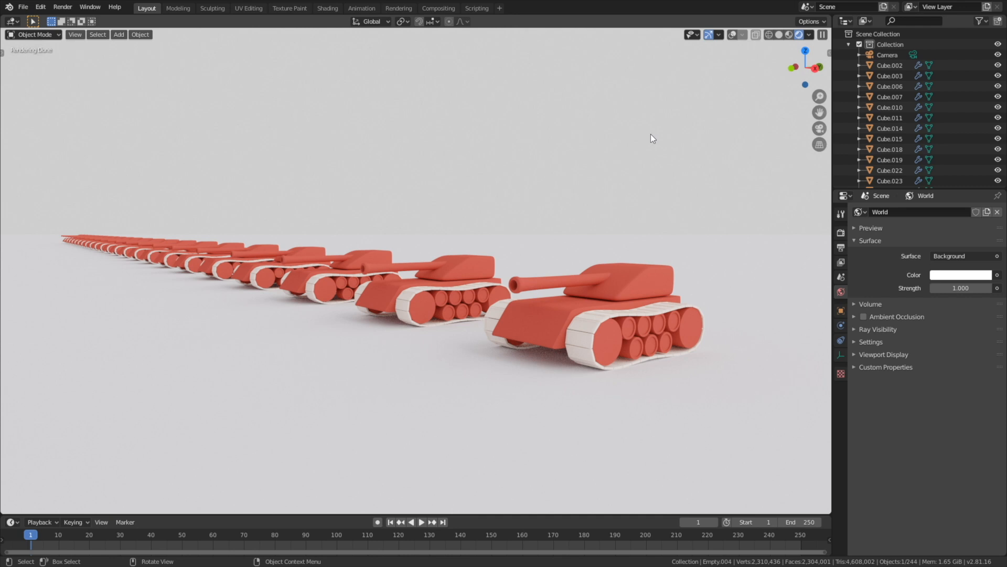
{"action": "left_click", "coordinate": [778, 35]}
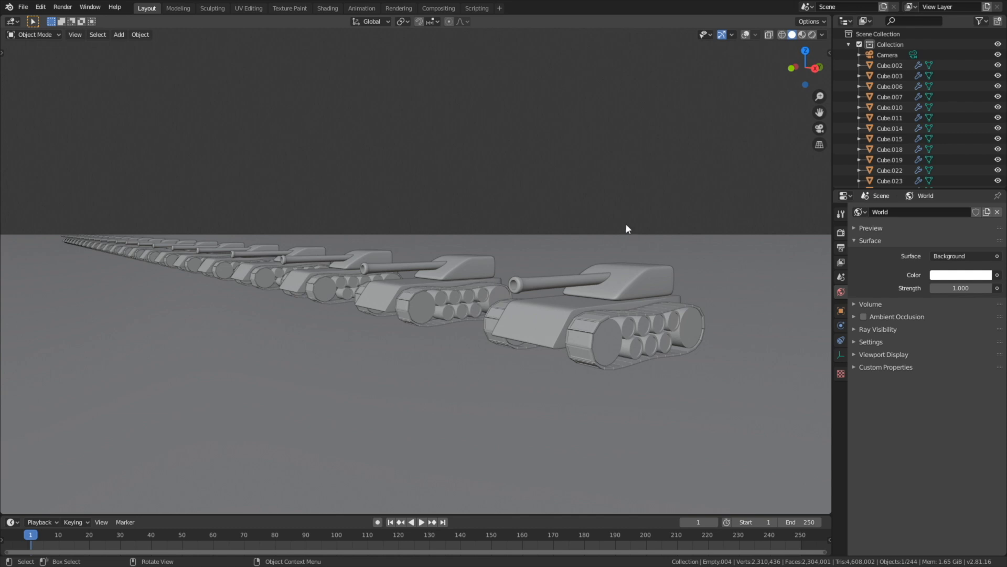
{"action": "left_click", "coordinate": [745, 34]}
{"action": "middle_click_drag", "start_coordinate": [681, 200], "coordinate": [640, 222]}
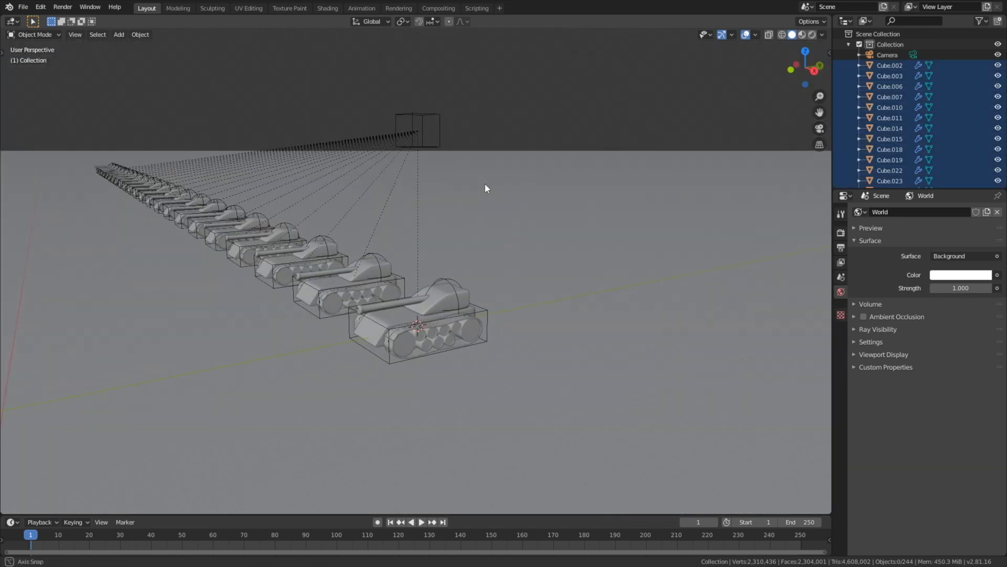
Step: Save the scene under the new file name Rigs.blend in the Gumroad folder
{"action": "left_click", "coordinate": [23, 7]}
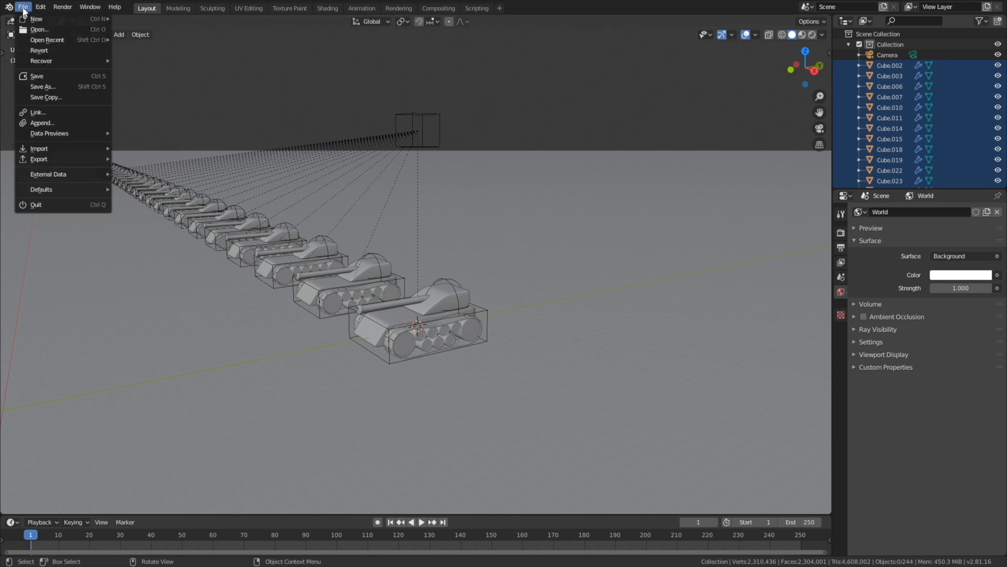
{"action": "left_click", "coordinate": [44, 86]}
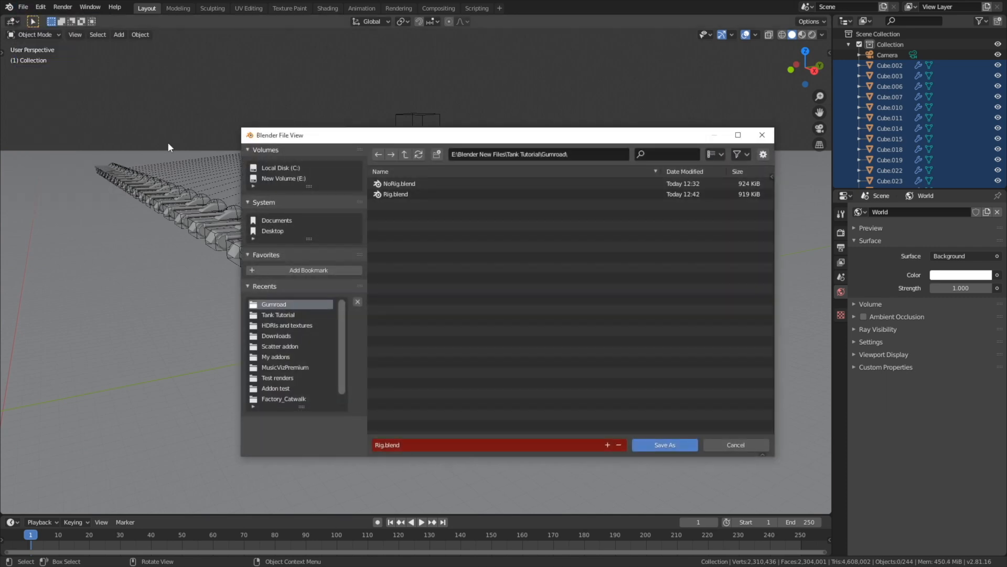
{"action": "left_click", "coordinate": [382, 445]}
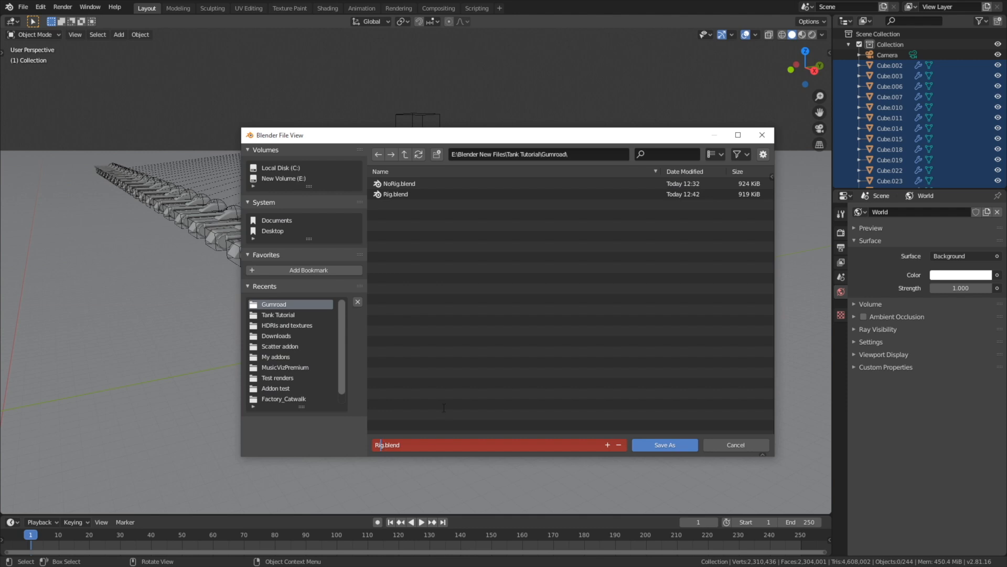
{"action": "key", "text": "Right"}
{"action": "type", "text": "s"}
{"action": "key", "text": "Return"}
{"action": "key", "text": "Return"}
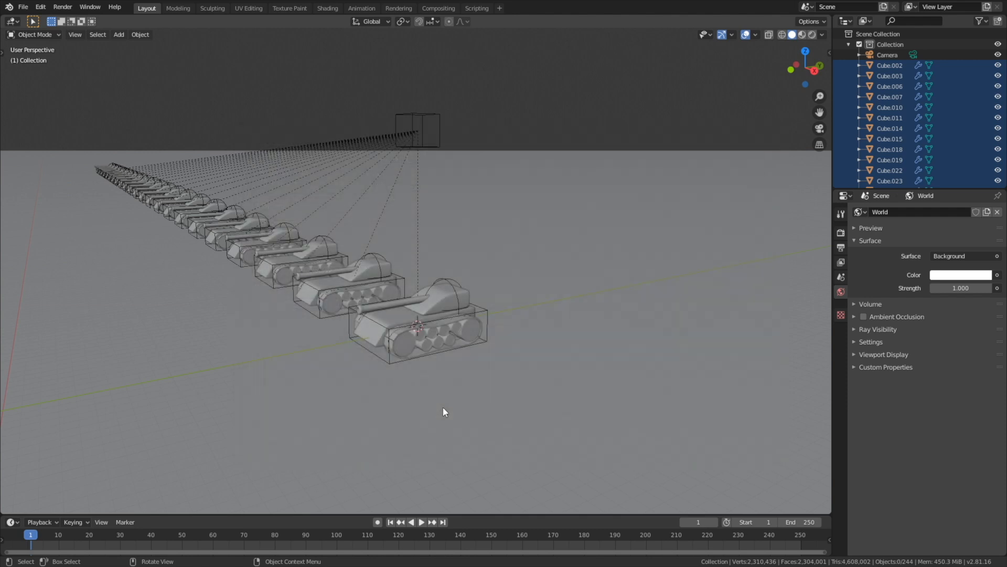
Step: Select the row's first tank together with its raised cube empty and duplicate them about 20 m along positive Y
{"action": "middle_click_drag", "start_coordinate": [521, 243], "coordinate": [567, 240]}
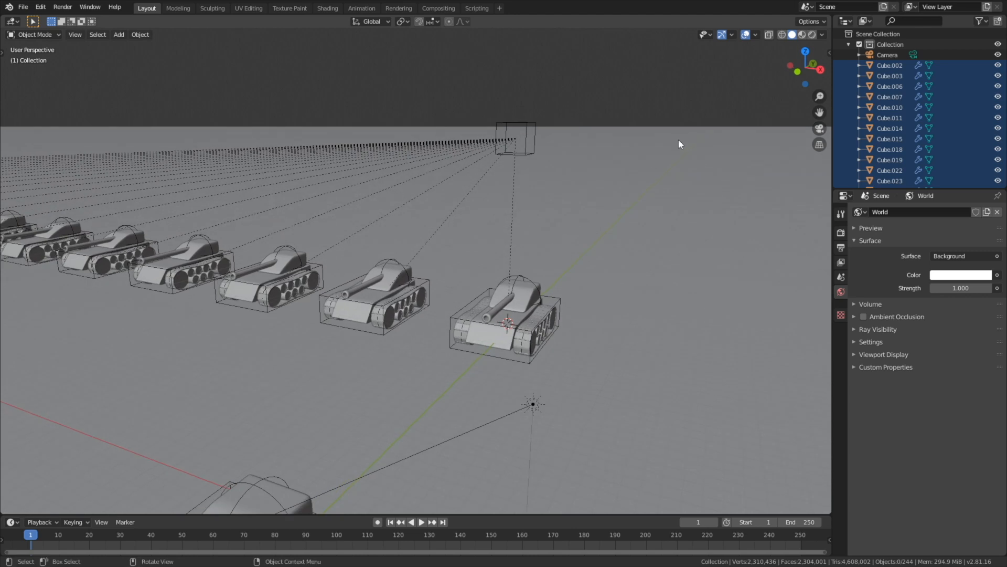
{"action": "left_click", "coordinate": [781, 35]}
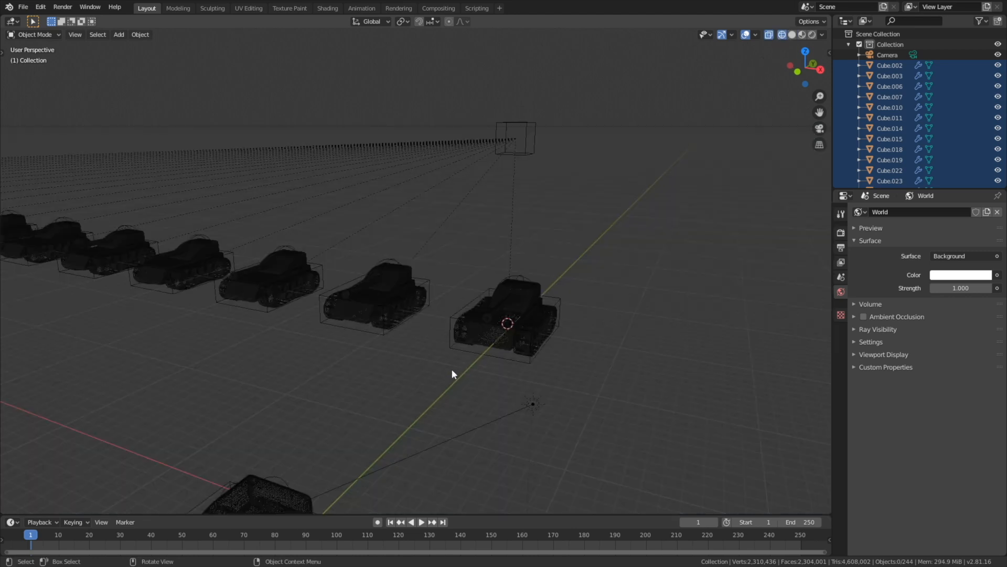
{"action": "key", "text": "b"}
{"action": "left_click_drag", "start_coordinate": [441, 368], "coordinate": [668, 81]}
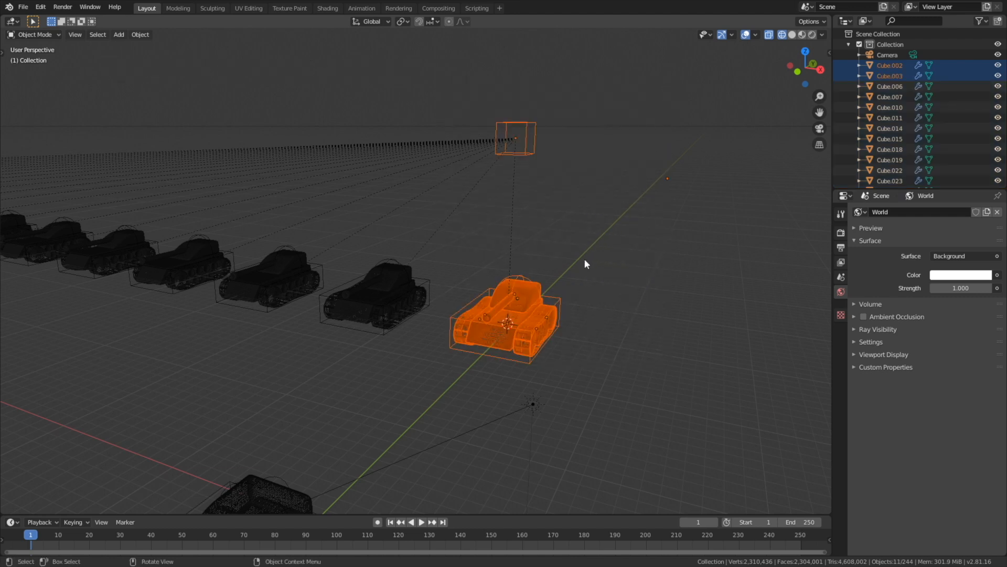
{"action": "key", "text": "KP_3"}
{"action": "scroll", "coordinate": [439, 276], "scroll_direction": "up", "scroll_amount": 3}
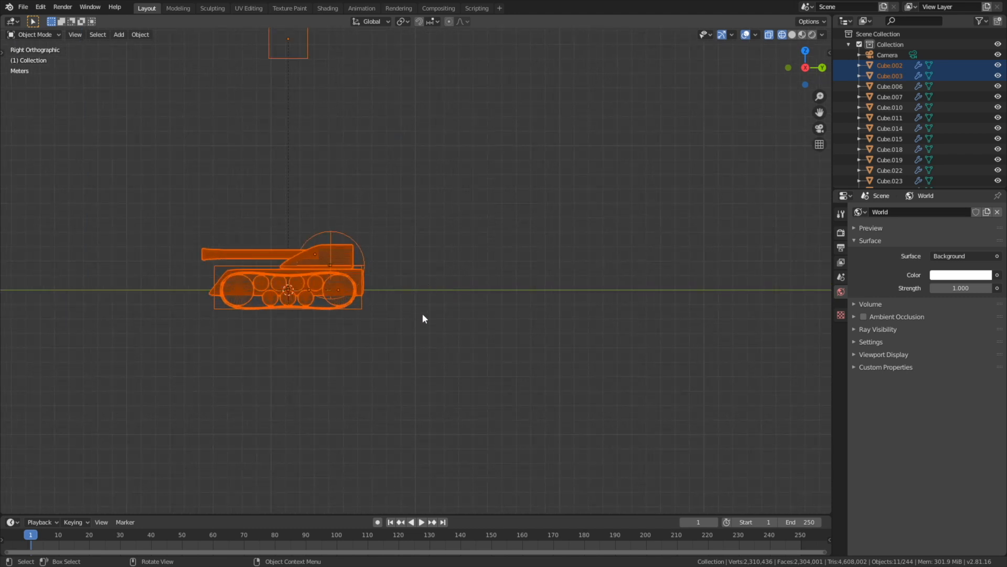
{"action": "scroll", "coordinate": [405, 323], "scroll_direction": "up", "scroll_amount": 1}
{"action": "middle_click_drag", "start_coordinate": [404, 323], "coordinate": [341, 389], "text": "shift"}
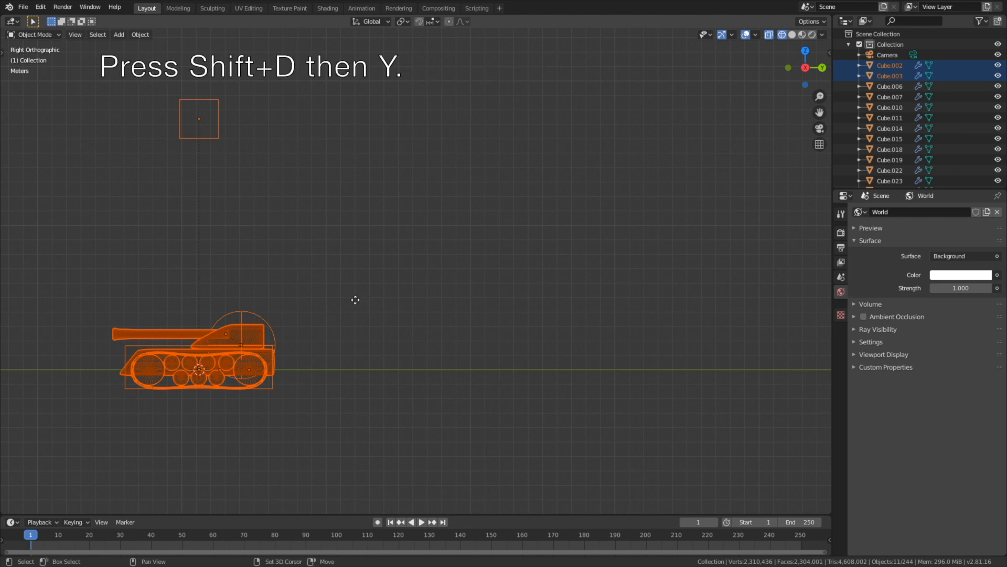
{"action": "key", "text": "shift+d"}
{"action": "key", "text": "y"}
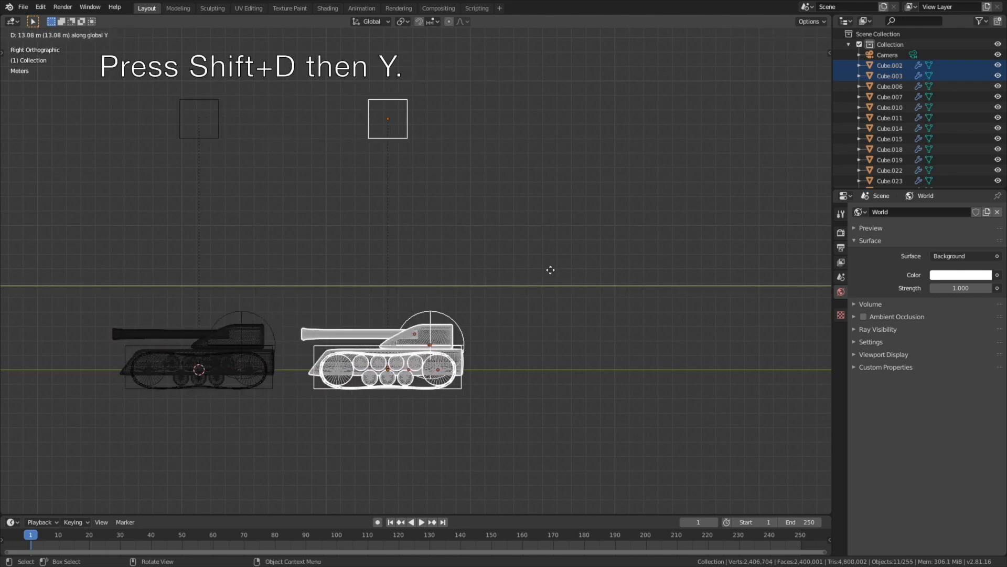
{"action": "left_click", "coordinate": [644, 268]}
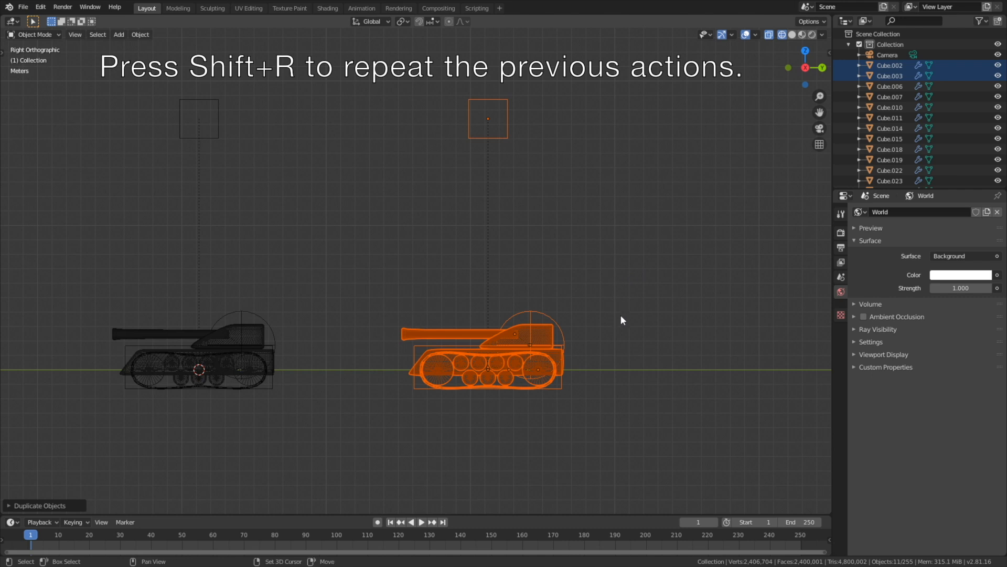
Step: Repeat the duplication of the tank and its raised cube empty along positive Y, and show the copies in rendered display with everything deselected
{"action": "key", "text": "shift+r"}
{"action": "middle_click_drag", "start_coordinate": [584, 310], "coordinate": [437, 330]}
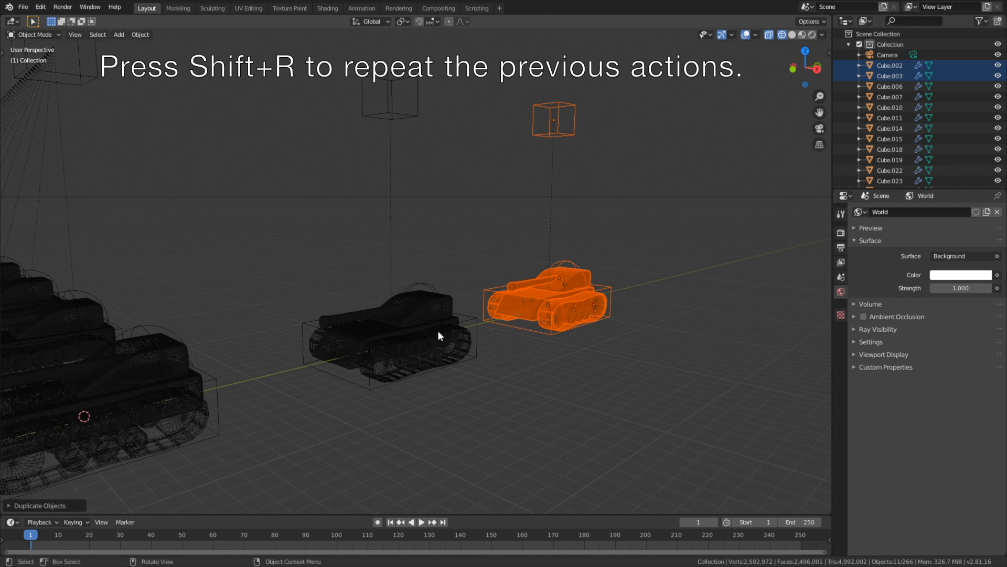
{"action": "left_click", "coordinate": [812, 35]}
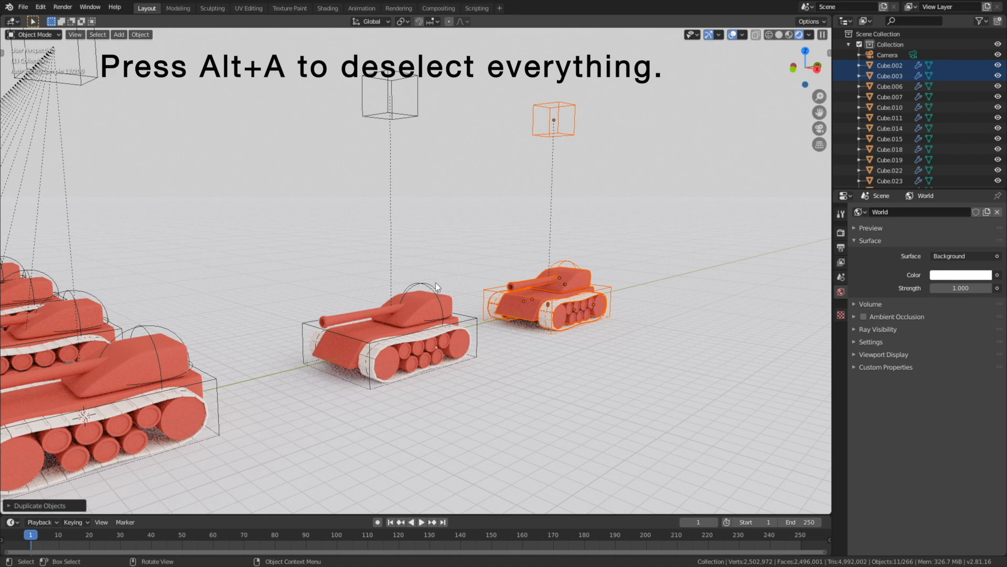
{"action": "key", "text": "alt+a"}
{"action": "scroll", "coordinate": [396, 335], "scroll_direction": "up", "scroll_amount": 3}
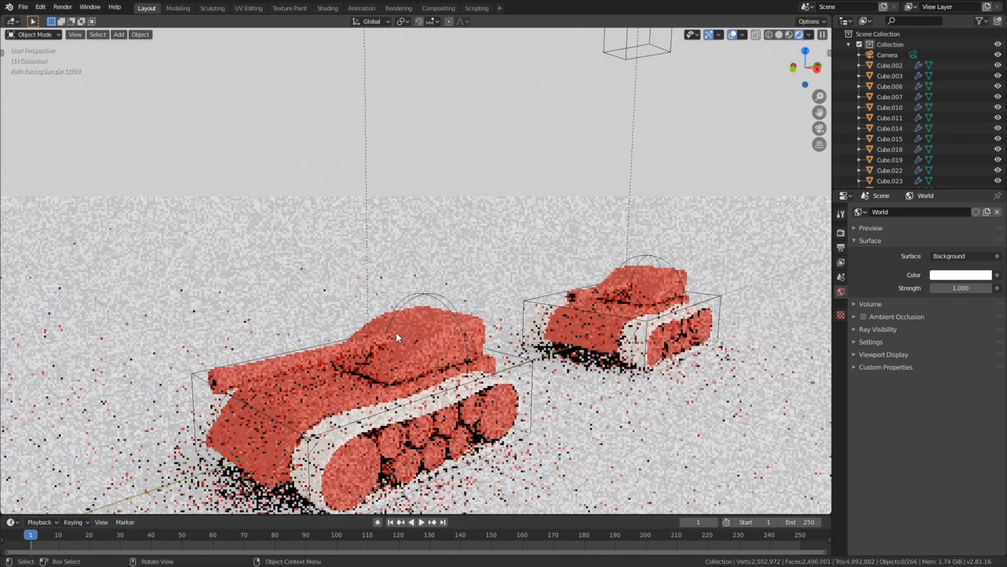
{"action": "mouse_move", "coordinate": [416, 335]}
{"action": "middle_mouse_down", "text": "shift"}
{"action": "mouse_move", "coordinate": [430, 225]}
{"action": "mouse_move", "coordinate": [428, 238]}
{"action": "middle_mouse_up", "text": "shift"}
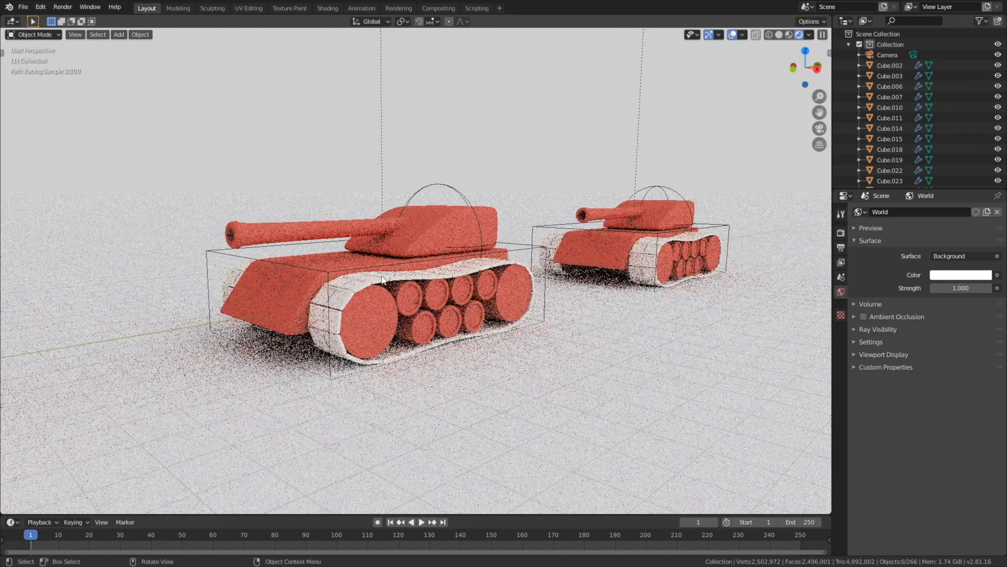
Step: Assign the existing Blue material to the hull and the wheels of the nearer duplicated tank
{"action": "left_click", "coordinate": [291, 295]}
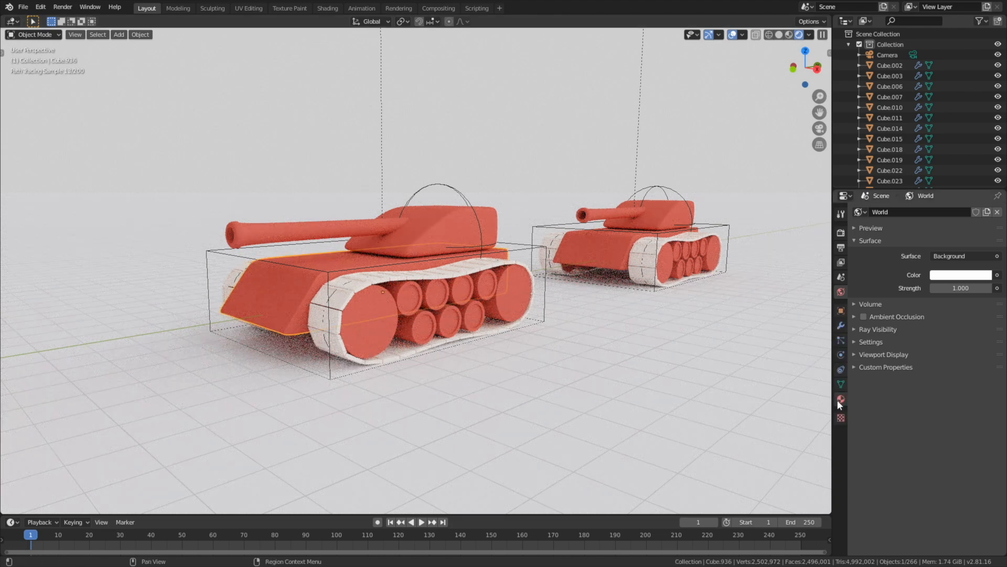
{"action": "left_click", "coordinate": [840, 399]}
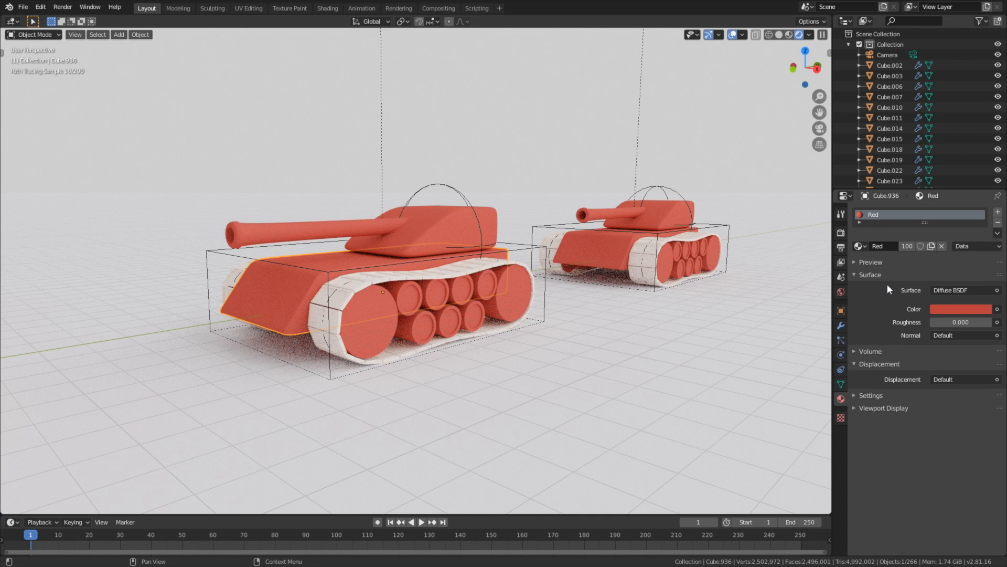
{"action": "left_click", "coordinate": [858, 246]}
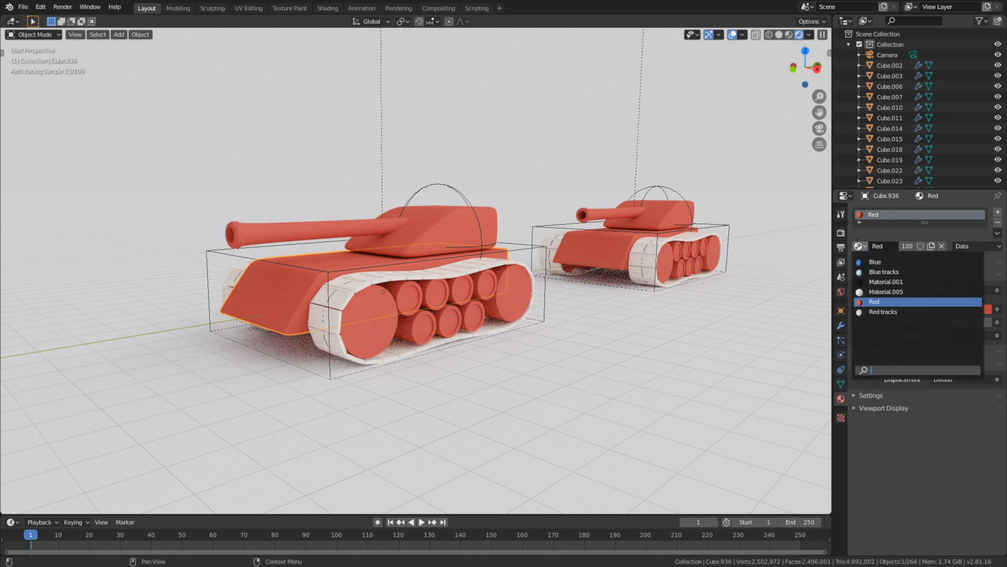
{"action": "left_click", "coordinate": [874, 262]}
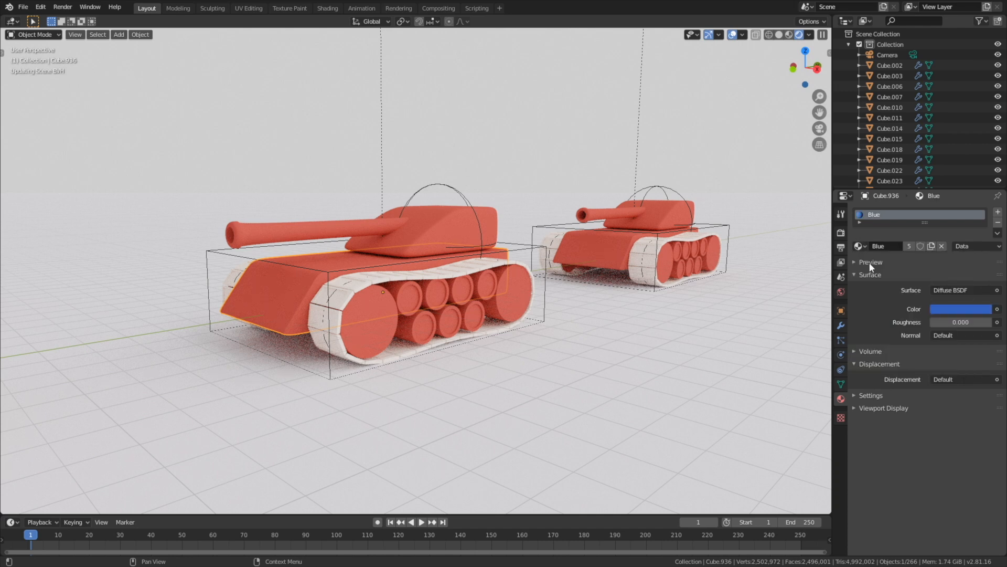
{"action": "left_click", "coordinate": [373, 310]}
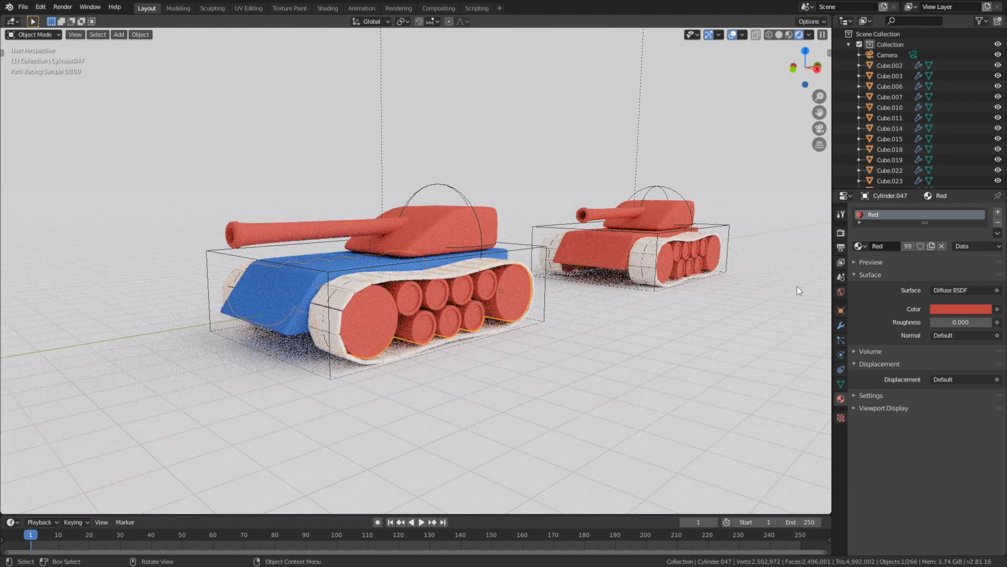
{"action": "left_click", "coordinate": [858, 246]}
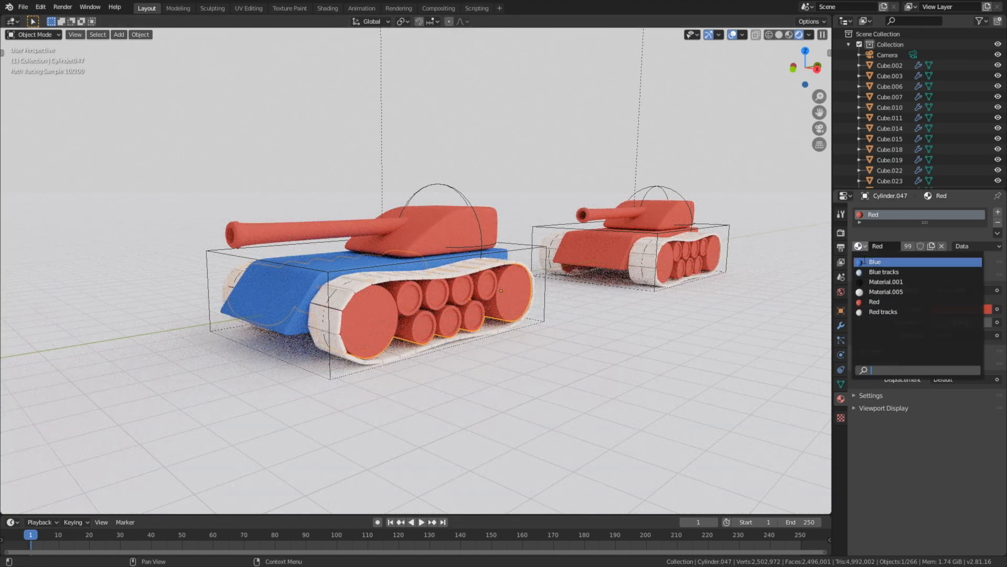
{"action": "left_click", "coordinate": [874, 262]}
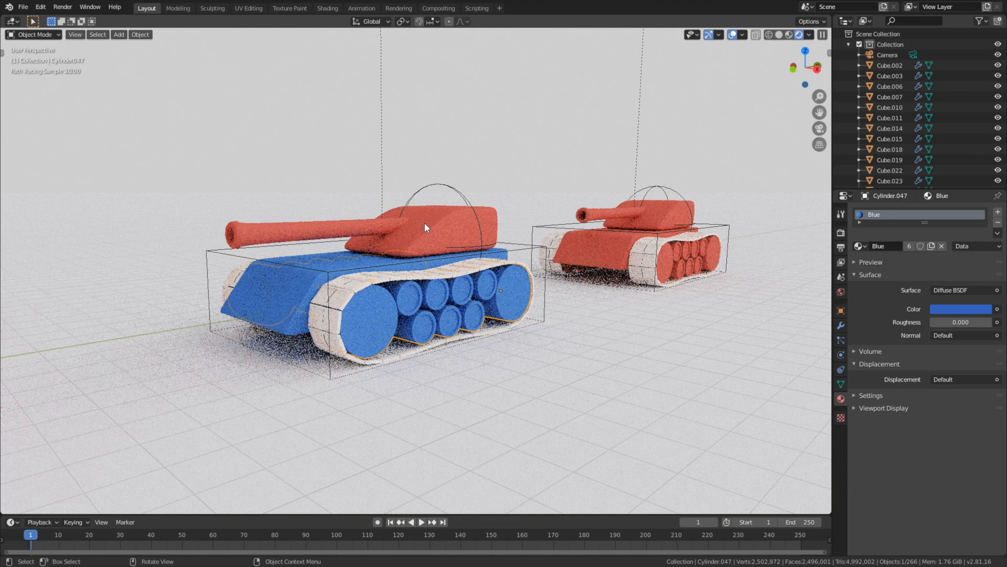
Step: Assign the Blue material to the same tank's turret and barrel
{"action": "left_click", "coordinate": [423, 232]}
{"action": "left_click", "coordinate": [860, 245]}
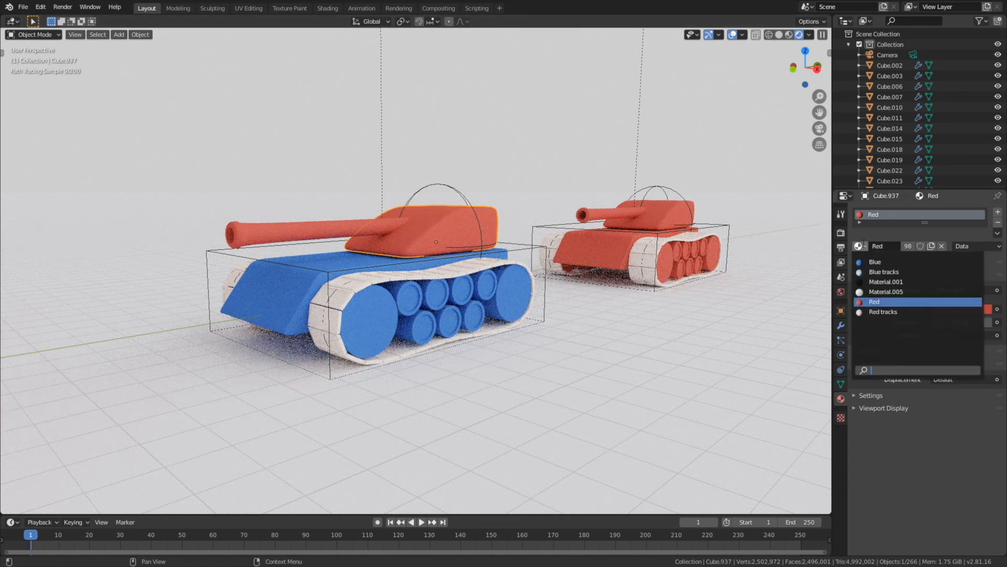
{"action": "left_click", "coordinate": [874, 262]}
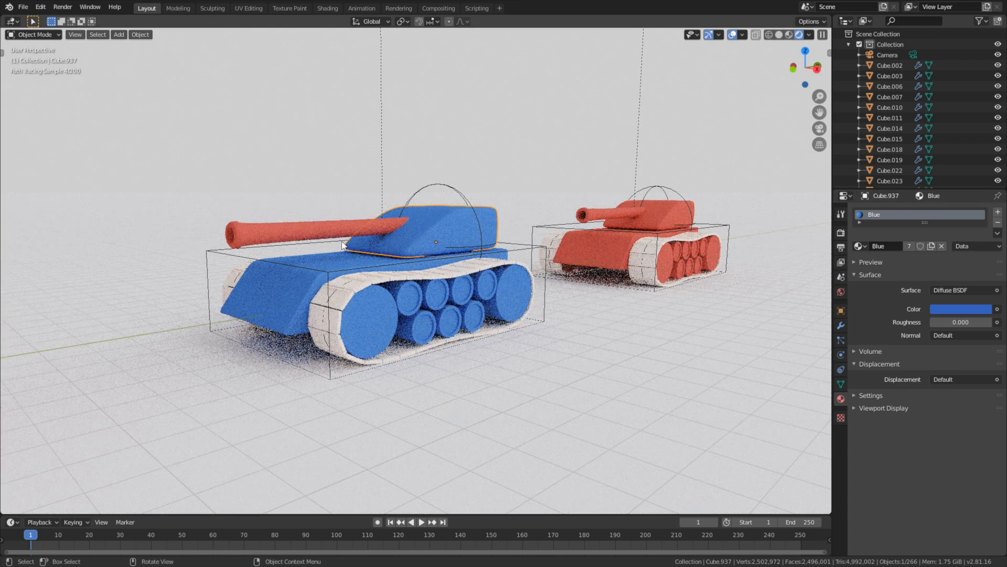
{"action": "left_click", "coordinate": [340, 221]}
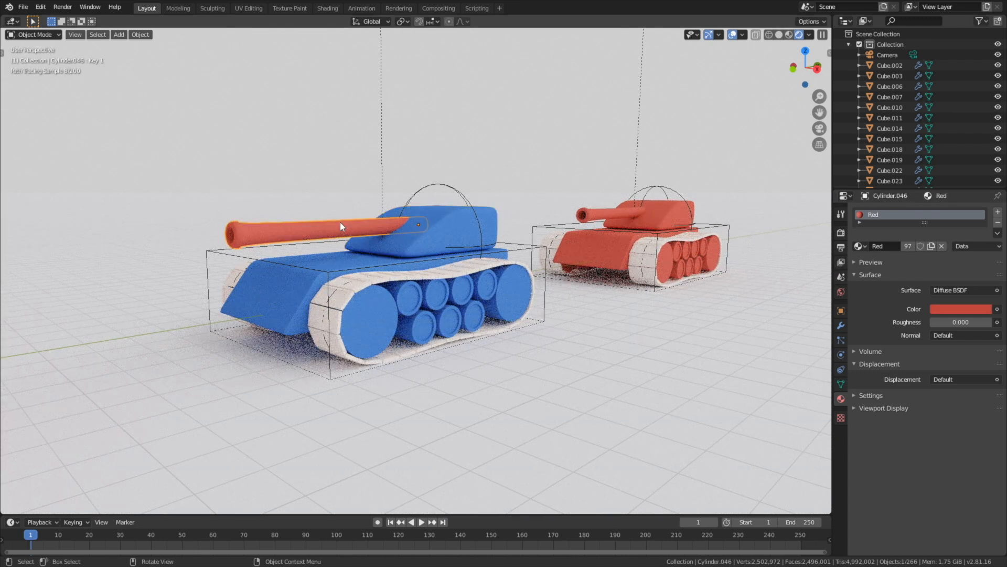
{"action": "left_click", "coordinate": [860, 246]}
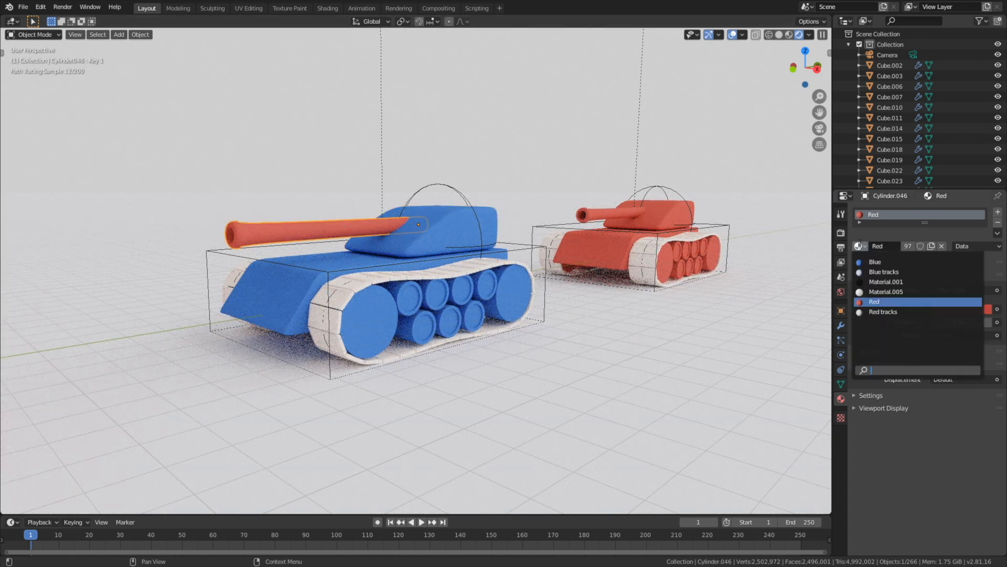
{"action": "left_click", "coordinate": [871, 261]}
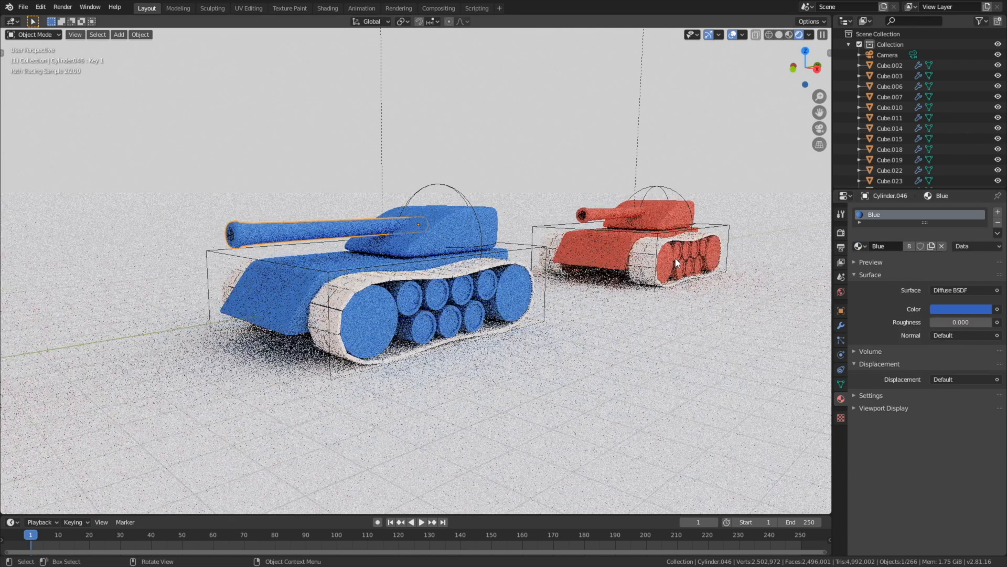
Step: Assign the existing Blue tracks material to both tracks of the blue tank
{"action": "left_click", "coordinate": [456, 270]}
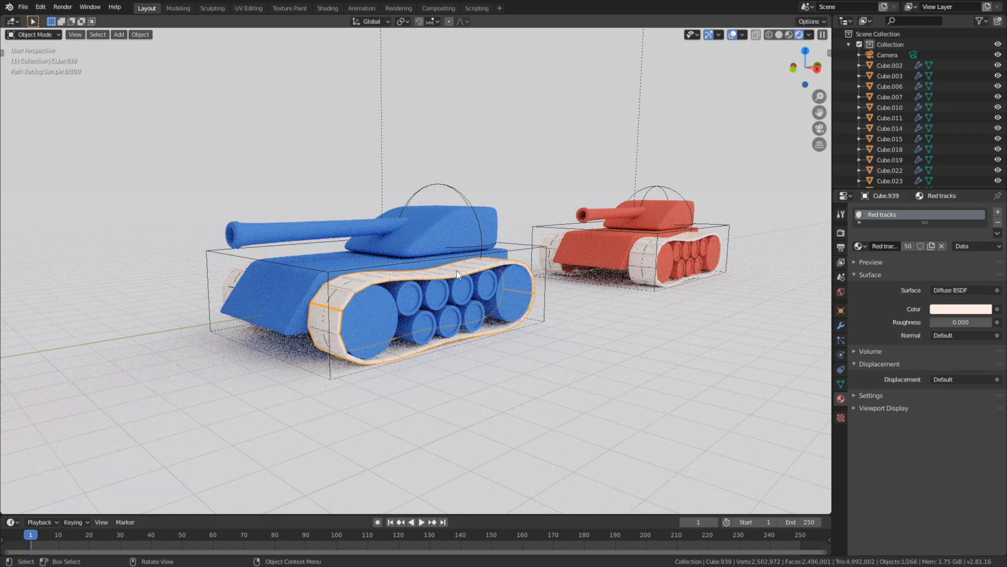
{"action": "left_click", "coordinate": [862, 246]}
{"action": "left_click", "coordinate": [872, 270]}
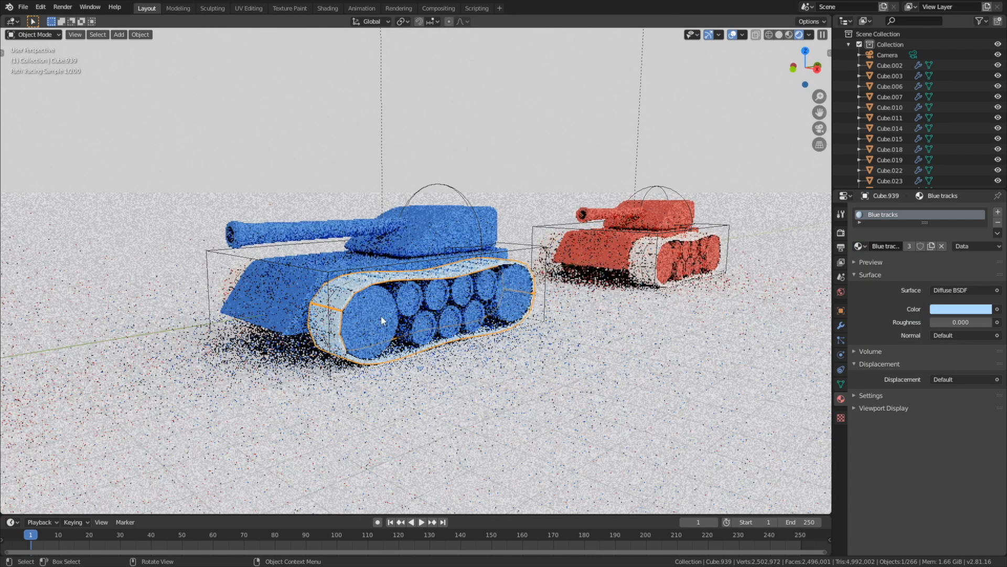
{"action": "left_click", "coordinate": [233, 275]}
{"action": "left_click", "coordinate": [862, 246]}
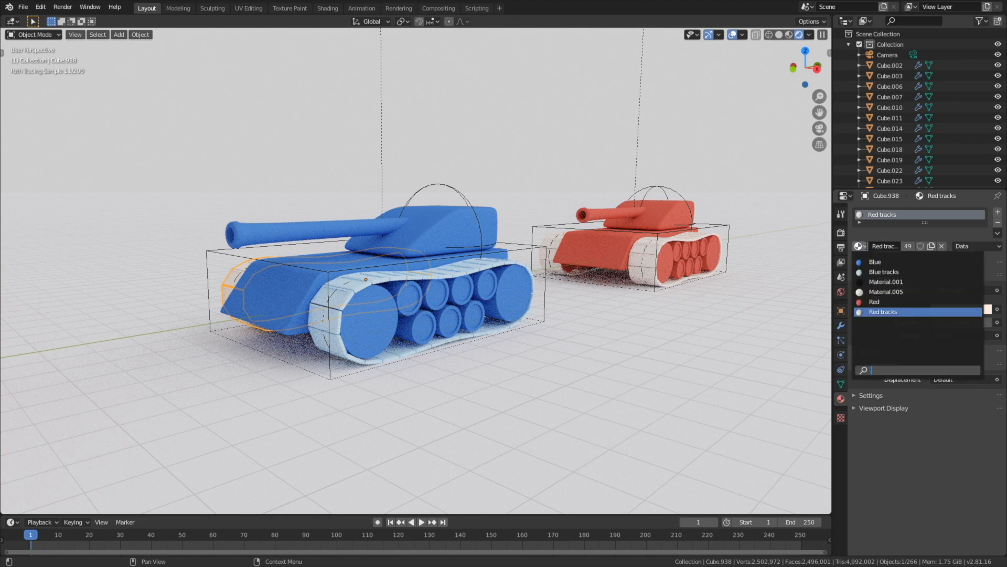
{"action": "left_click", "coordinate": [884, 271]}
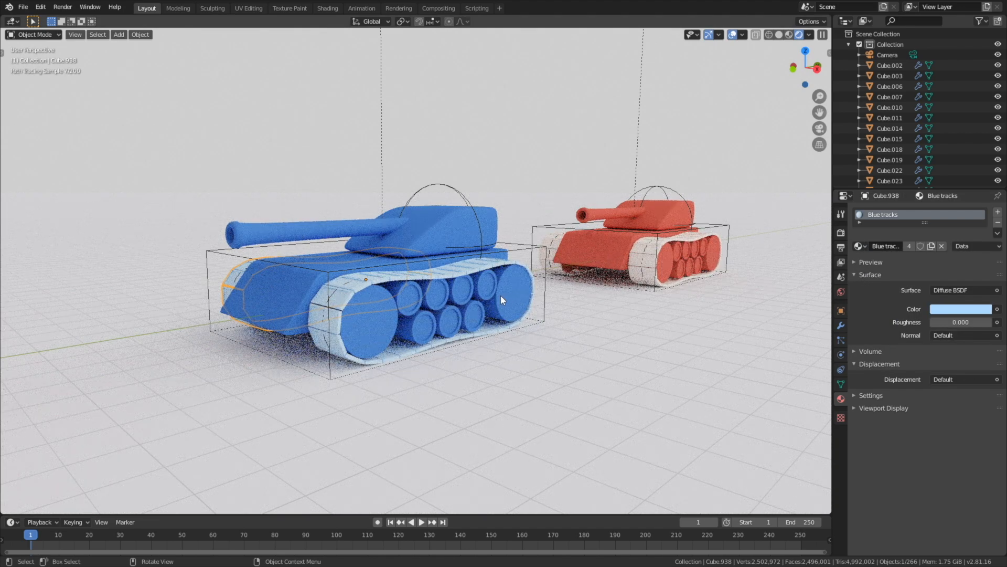
Step: In wireframe display, select the blue tank without its raised cube empty and duplicate it about 14.5 m along negative X in top view
{"action": "scroll", "coordinate": [498, 296], "scroll_direction": "down", "scroll_amount": 4}
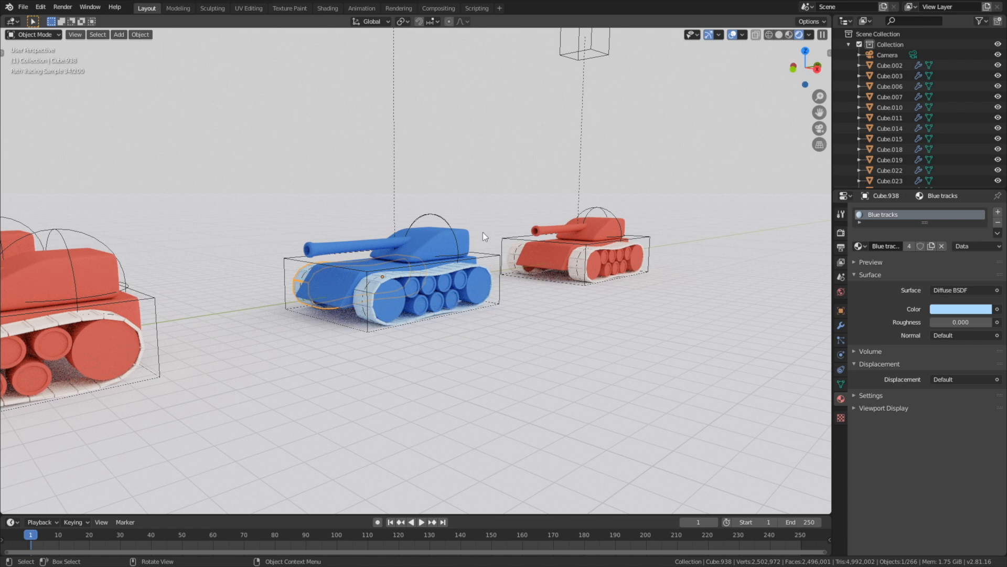
{"action": "left_click", "coordinate": [768, 36]}
{"action": "mouse_move", "coordinate": [578, 183]}
{"action": "middle_mouse_down"}
{"action": "mouse_move", "coordinate": [558, 185]}
{"action": "mouse_move", "coordinate": [362, 309]}
{"action": "middle_mouse_up"}
{"action": "key", "text": "b"}
{"action": "left_click_drag", "start_coordinate": [284, 338], "coordinate": [463, 216]}
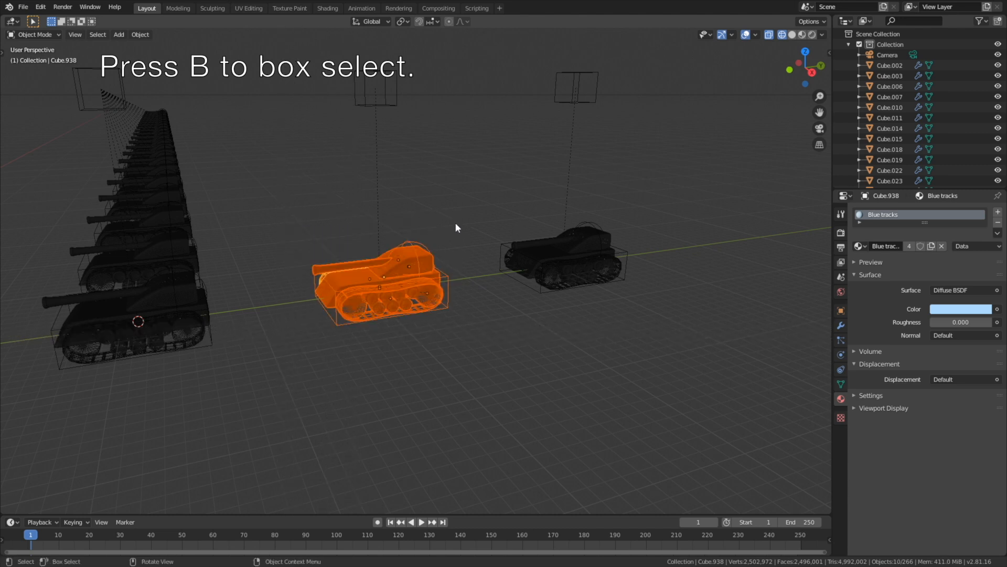
{"action": "key", "text": "KP_7"}
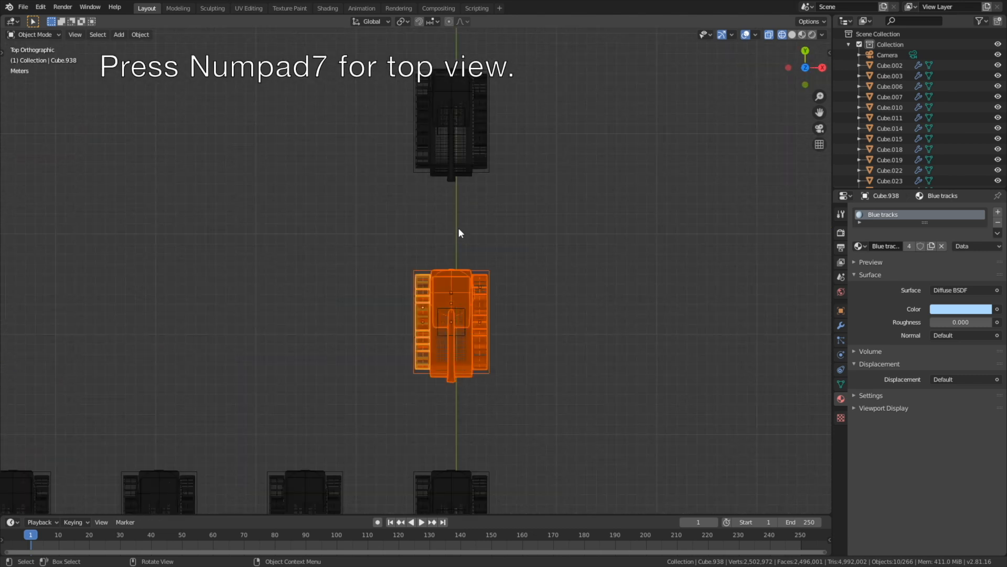
{"action": "scroll", "coordinate": [445, 309], "scroll_direction": "up", "scroll_amount": 3}
{"action": "middle_click_drag", "start_coordinate": [427, 420], "coordinate": [510, 159], "text": "shift"}
{"action": "scroll", "coordinate": [454, 215], "scroll_direction": "up", "scroll_amount": 2}
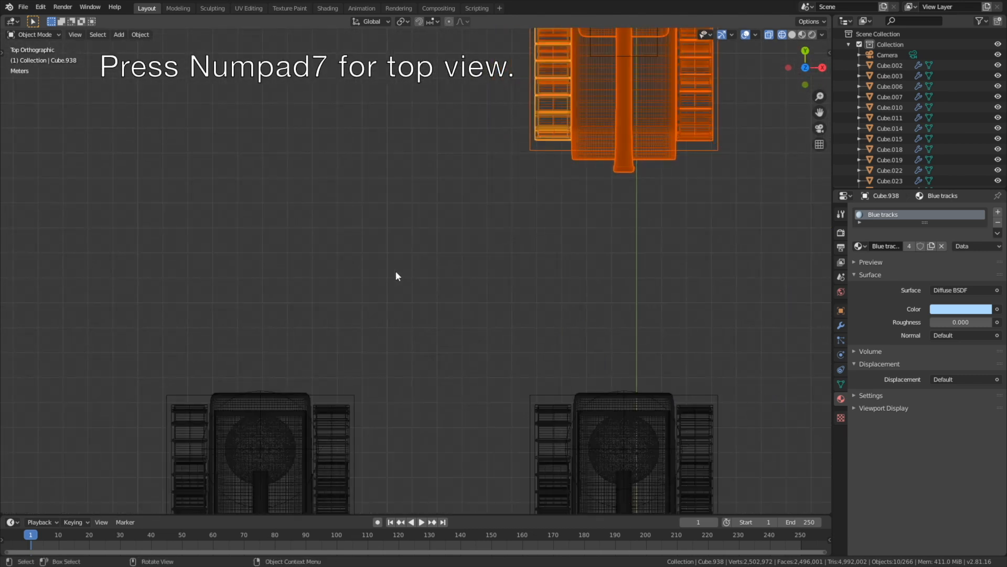
{"action": "middle_click_drag", "start_coordinate": [396, 227], "coordinate": [462, 303], "text": "shift"}
{"action": "scroll", "coordinate": [463, 303], "scroll_direction": "up", "scroll_amount": 1}
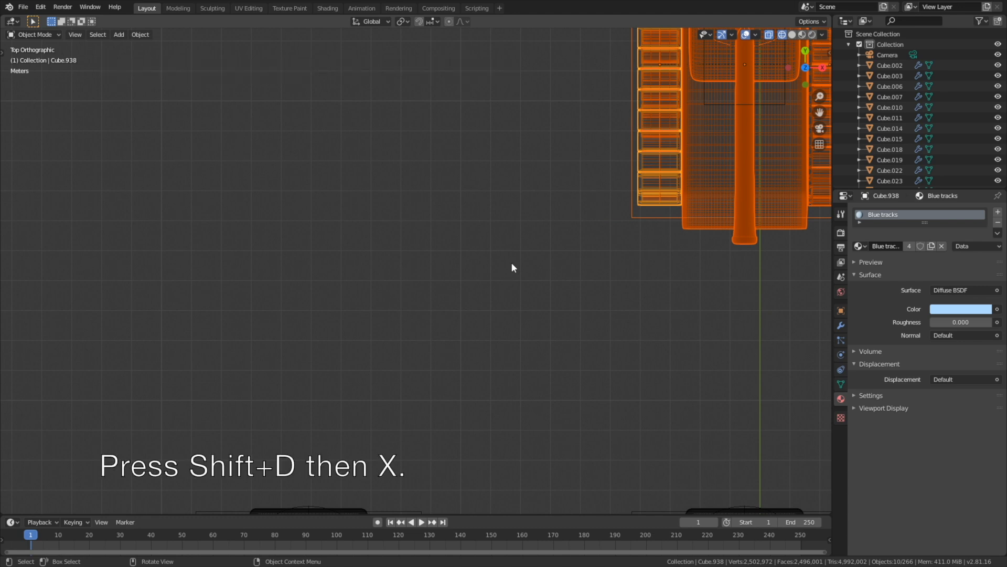
{"action": "key", "text": "shift+d"}
{"action": "key", "text": "x"}
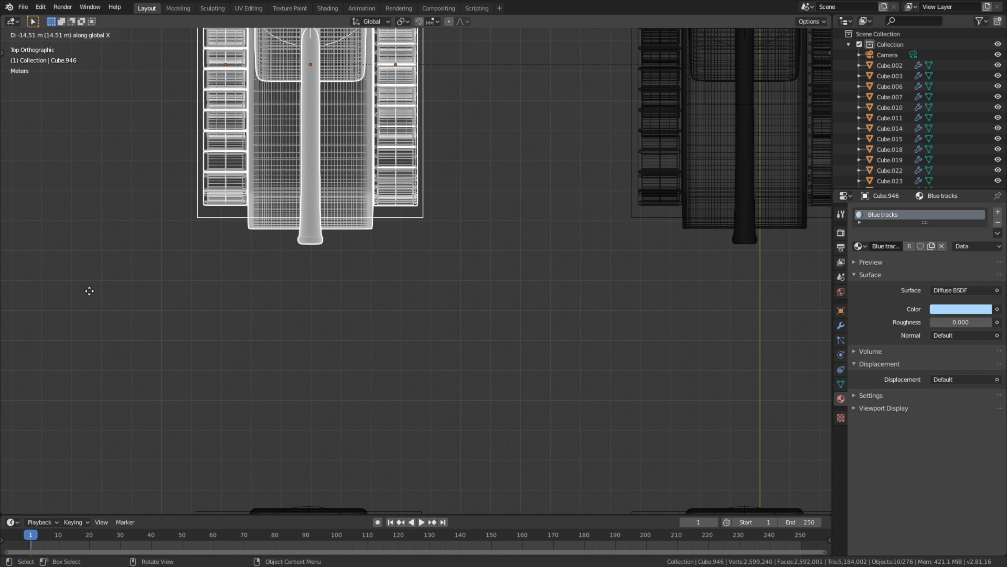
{"action": "left_click", "coordinate": [90, 294]}
Step: Repeat the blue tank's duplication 21 times along negative X until its row is as long as the red row
{"action": "scroll", "coordinate": [380, 272], "scroll_direction": "down", "scroll_amount": 10}
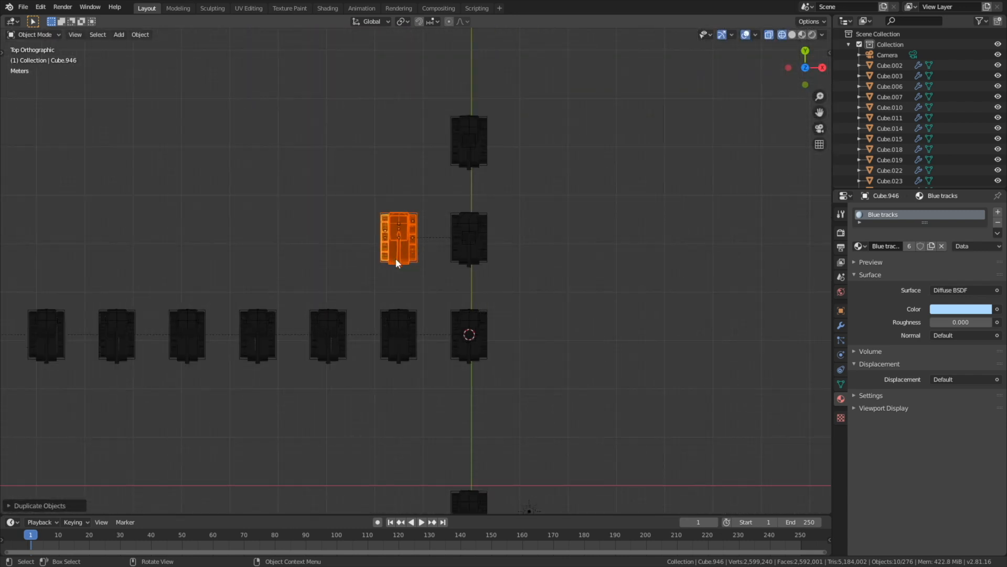
{"action": "key", "text": "shift+r"}
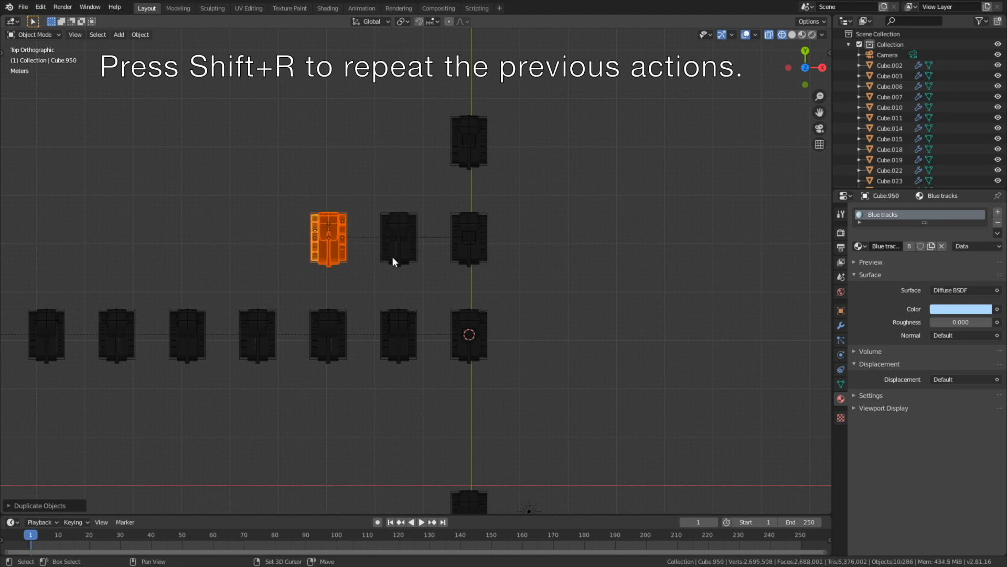
{"action": "key", "text": "shift+r"}
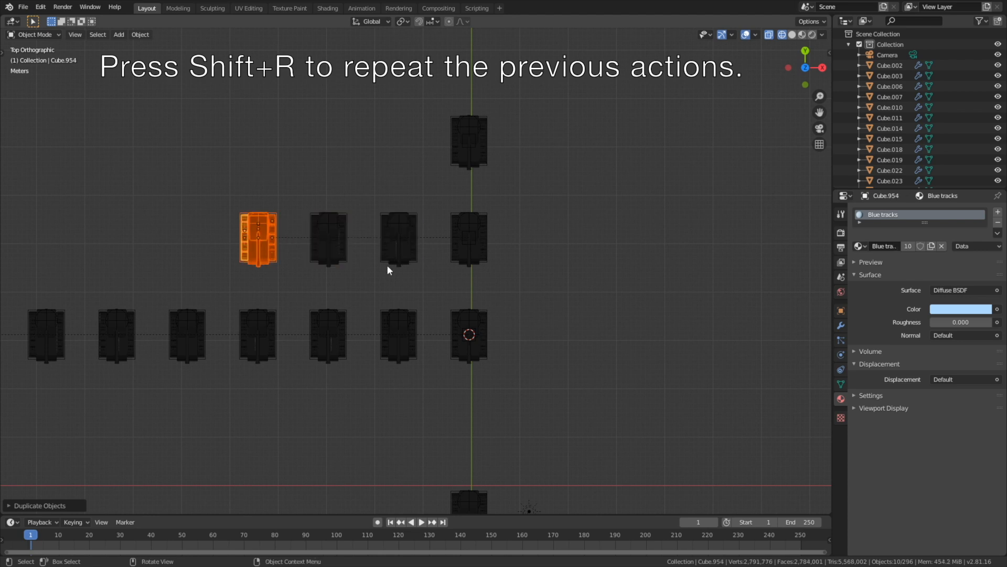
{"action": "scroll", "coordinate": [386, 264], "scroll_direction": "down", "scroll_amount": 10}
{"action": "key", "text": "shift+r"}
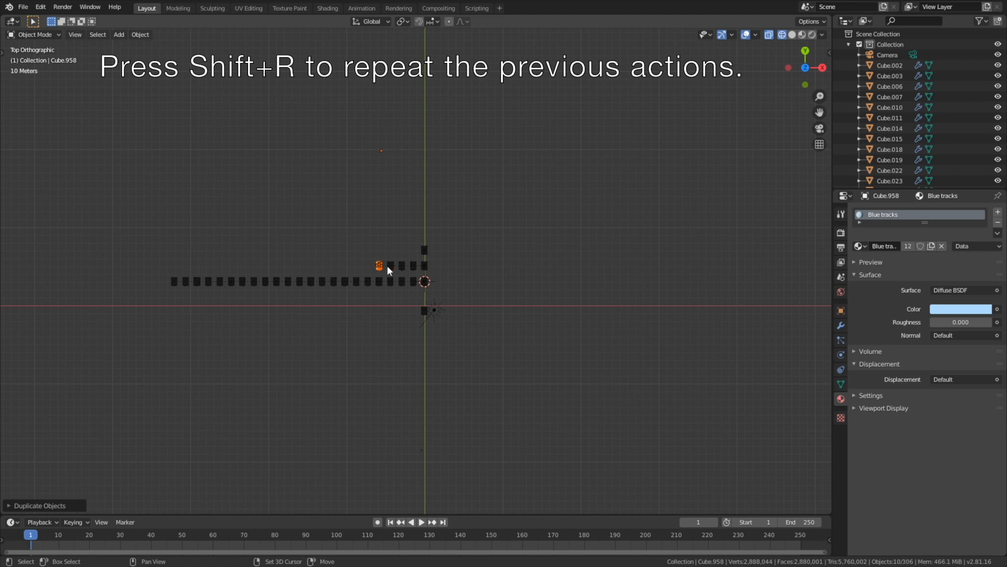
{"action": "key", "text": "shift+r"}
{"action": "key", "text": "shift+r"}
{"action": "key", "text": "shift+r"}
{"action": "key", "text": "shift+r"}
{"action": "key", "text": "shift+r"}
{"action": "key", "text": "shift+r"}
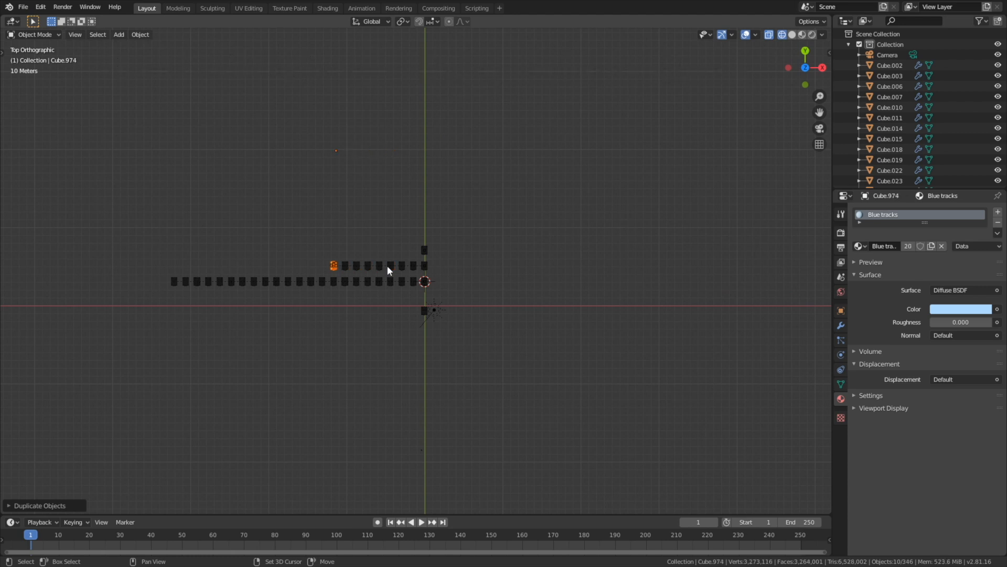
{"action": "key", "text": "shift+r"}
{"action": "key", "text": "shift+r"}
{"action": "key", "text": "shift+r"}
{"action": "key", "text": "shift+r"}
{"action": "key", "text": "shift+r"}
{"action": "key", "text": "shift+r"}
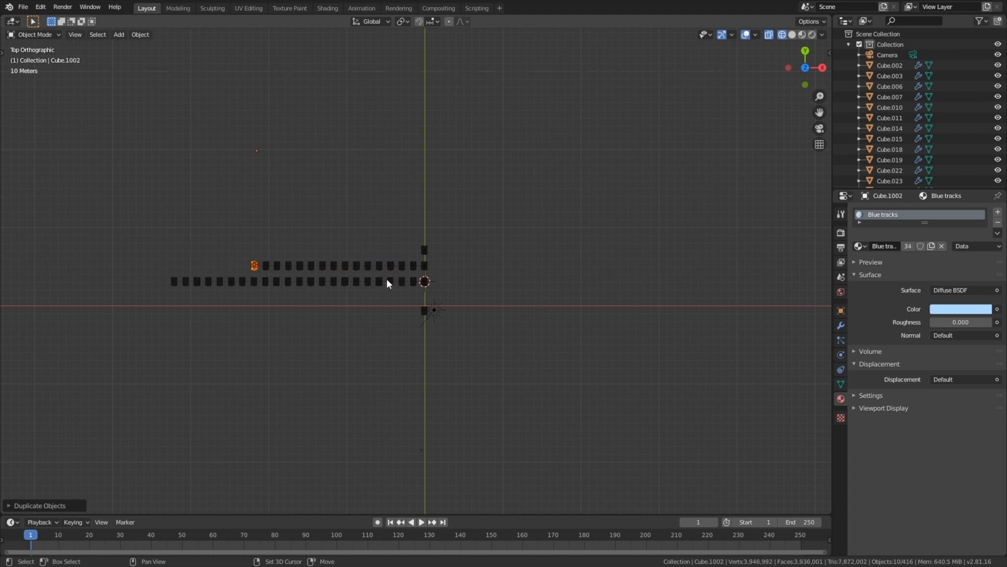
{"action": "key", "text": "shift+r"}
{"action": "key", "text": "shift+r"}
{"action": "key", "text": "shift+r"}
{"action": "key", "text": "shift+r"}
{"action": "key", "text": "shift+r"}
{"action": "key", "text": "shift+r"}
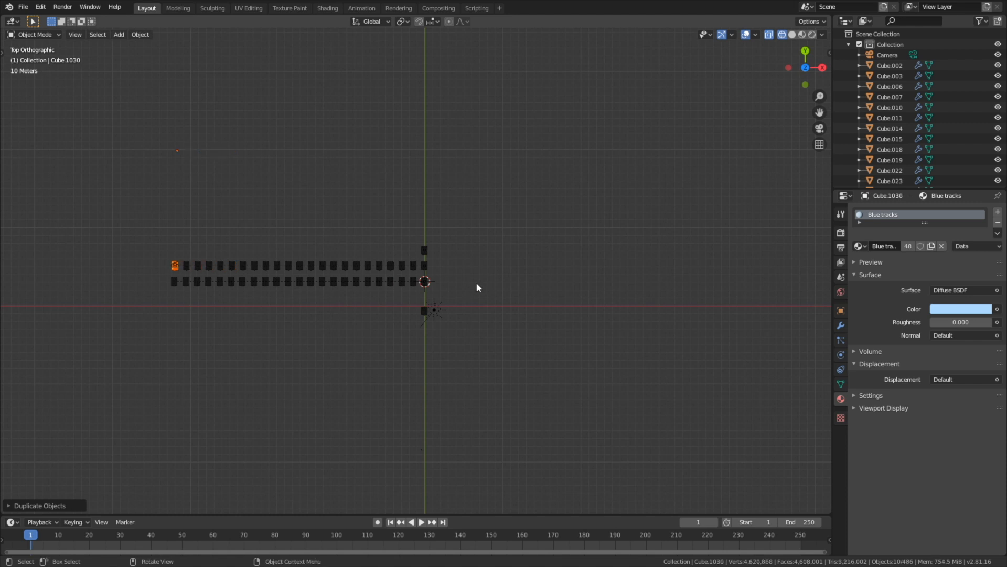
Step: Show the two rows of tanks and their raised cube empties in perspective in solid display
{"action": "scroll", "coordinate": [472, 302], "scroll_direction": "up", "scroll_amount": 5}
{"action": "scroll", "coordinate": [467, 318], "scroll_direction": "up", "scroll_amount": 5}
{"action": "middle_click_drag", "start_coordinate": [449, 335], "coordinate": [430, 187]}
{"action": "left_click", "coordinate": [792, 34]}
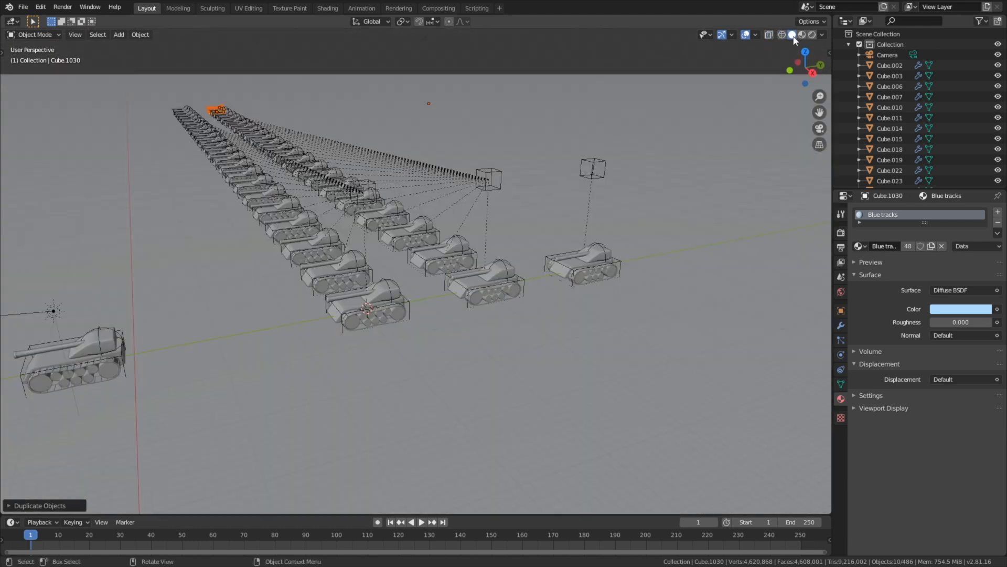
{"action": "scroll", "coordinate": [558, 194], "scroll_direction": "up", "scroll_amount": 3}
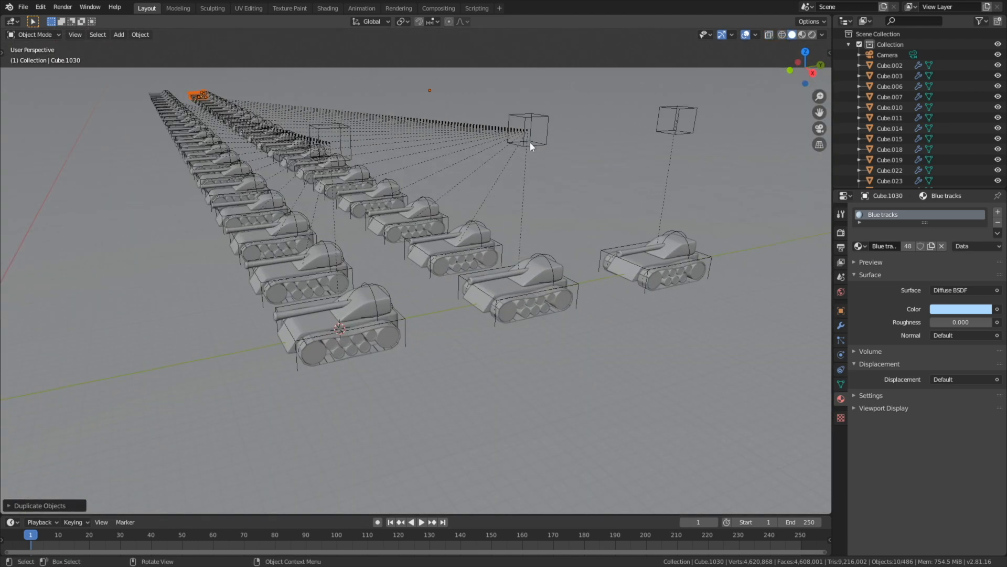
Step: Try moving the blue row's raised cube empty along the Y axis to test its control of the whole row
{"action": "left_click", "coordinate": [537, 122]}
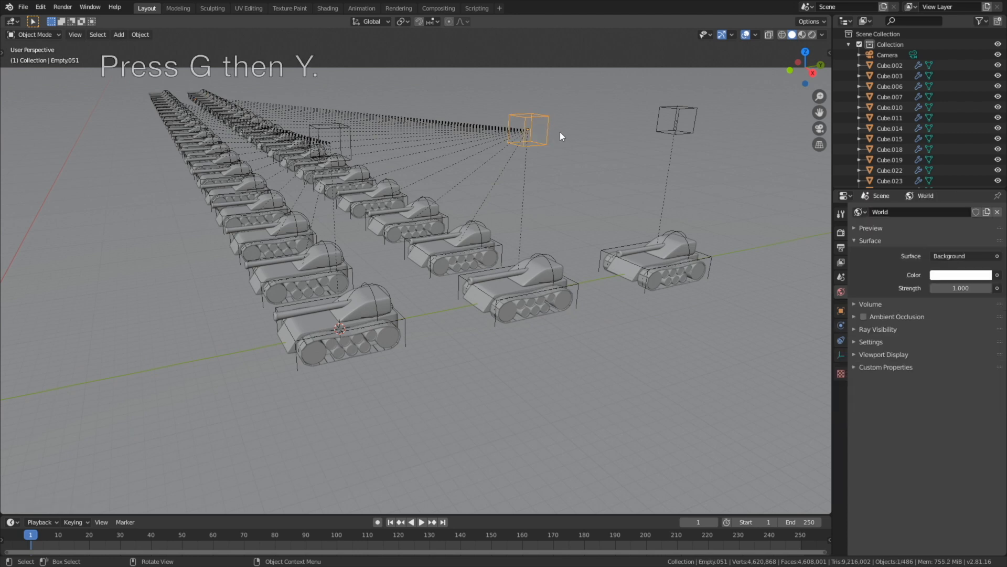
{"action": "key", "text": "g"}
{"action": "key", "text": "y"}
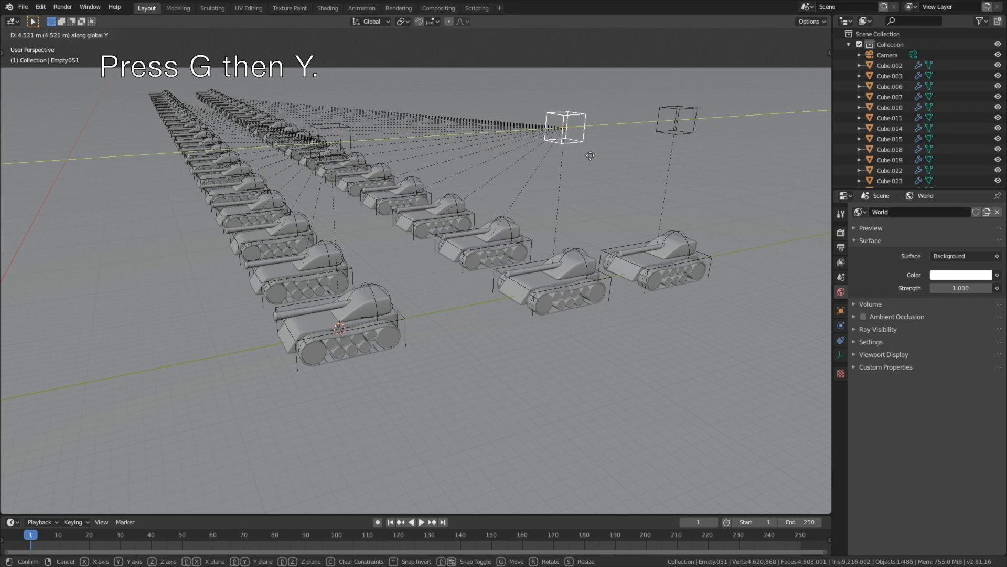
{"action": "left_click", "coordinate": [557, 154]}
Step: Preview the red and blue tank rows in rendered display with the viewport overlays hidden
{"action": "left_click", "coordinate": [812, 35]}
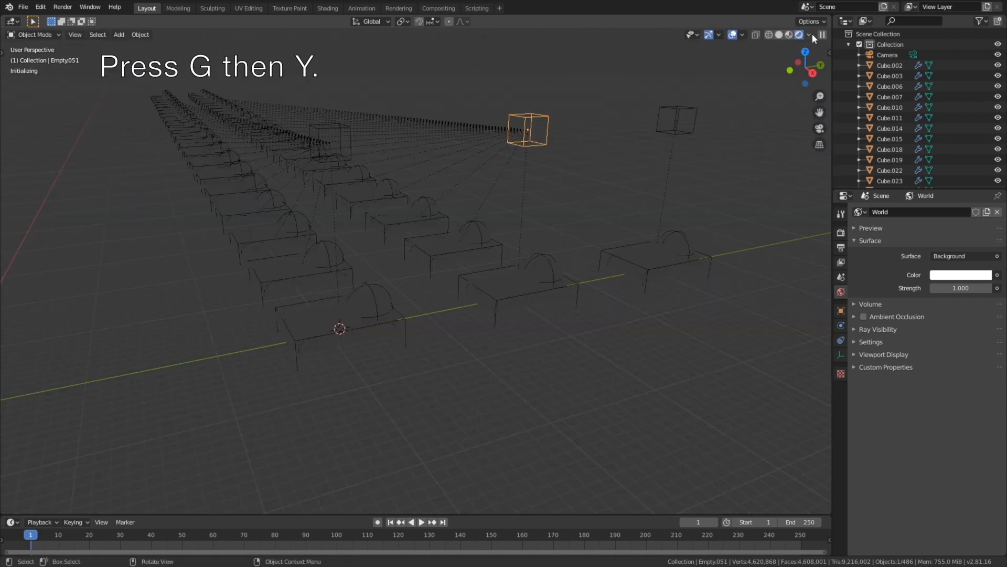
{"action": "left_click", "coordinate": [733, 34]}
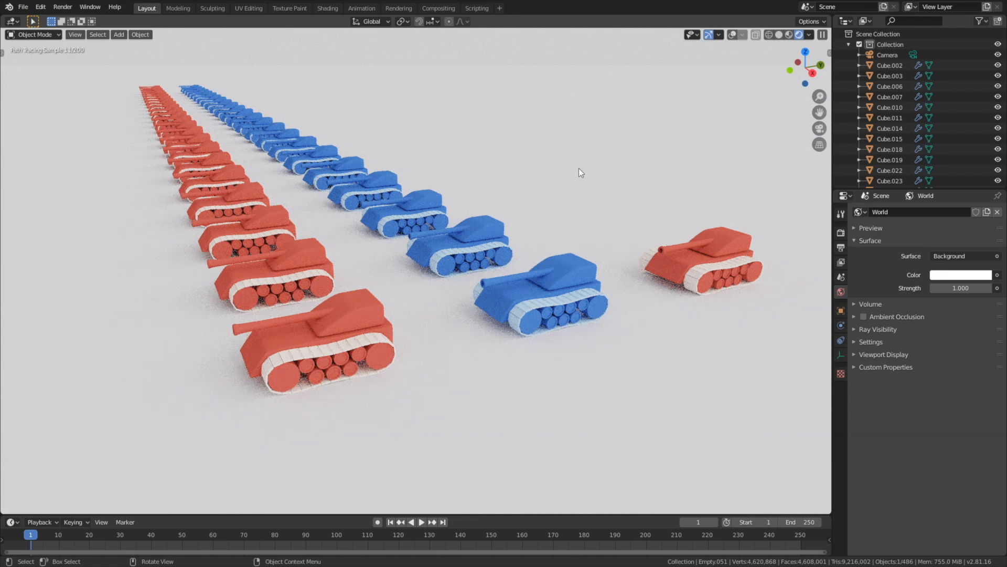
{"action": "middle_click_drag", "start_coordinate": [578, 168], "coordinate": [597, 181]}
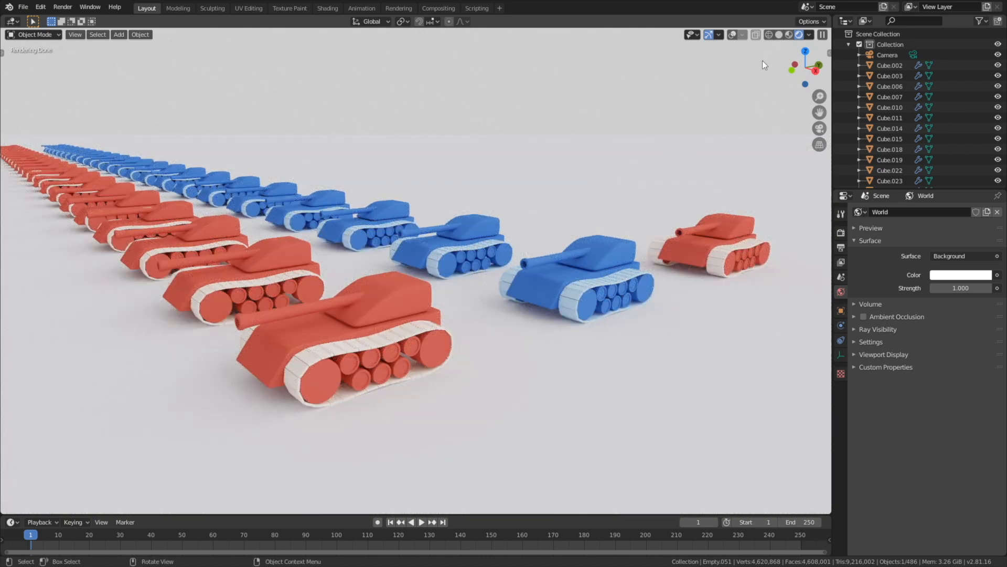
Step: Restore the viewport overlays and show the lone red tank up close in rendered display
{"action": "left_click", "coordinate": [779, 35]}
{"action": "left_click", "coordinate": [745, 34]}
{"action": "mouse_move", "coordinate": [697, 149]}
{"action": "middle_mouse_down"}
{"action": "mouse_move", "coordinate": [698, 158]}
{"action": "mouse_move", "coordinate": [482, 219]}
{"action": "mouse_move", "coordinate": [550, 254]}
{"action": "mouse_move", "coordinate": [548, 241]}
{"action": "middle_mouse_up"}
{"action": "left_click", "coordinate": [546, 242]}
{"action": "scroll", "coordinate": [555, 272], "scroll_direction": "up", "scroll_amount": 3}
{"action": "middle_click_drag", "start_coordinate": [576, 273], "coordinate": [451, 222], "text": "shift"}
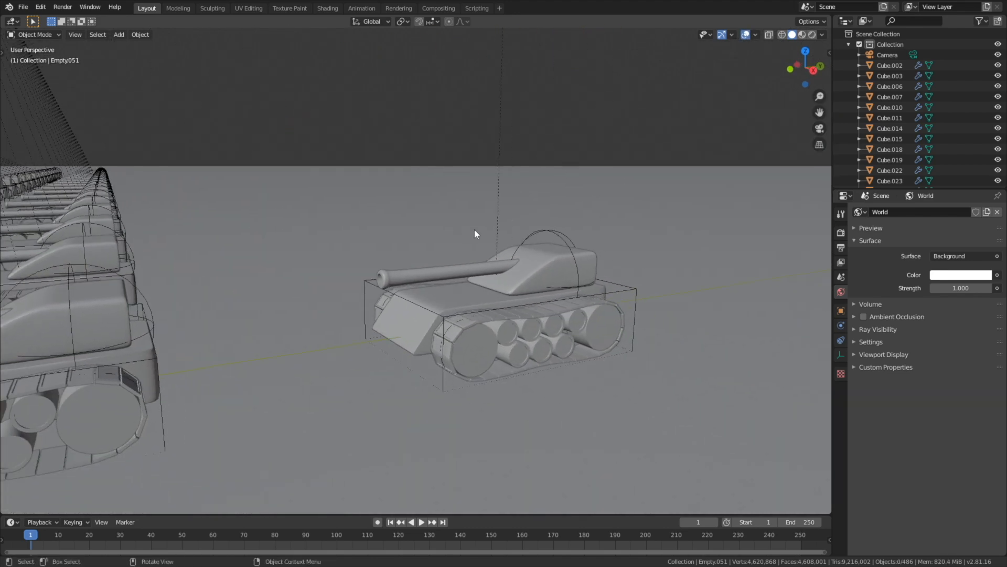
{"action": "scroll", "coordinate": [452, 223], "scroll_direction": "up", "scroll_amount": 2}
{"action": "left_click", "coordinate": [812, 35]}
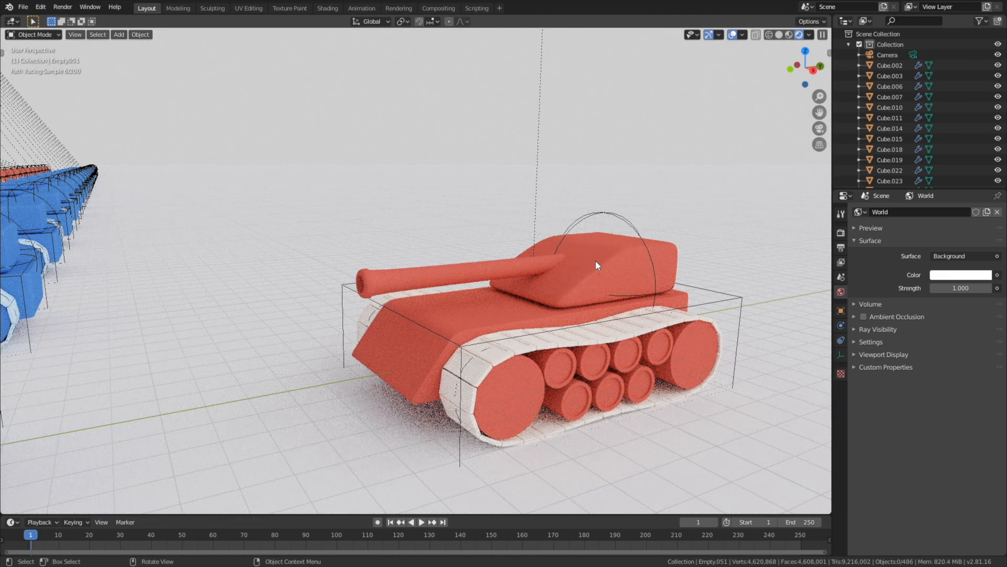
{"action": "scroll", "coordinate": [596, 260], "scroll_direction": "down", "scroll_amount": 4}
{"action": "middle_click_drag", "start_coordinate": [596, 260], "coordinate": [559, 269]}
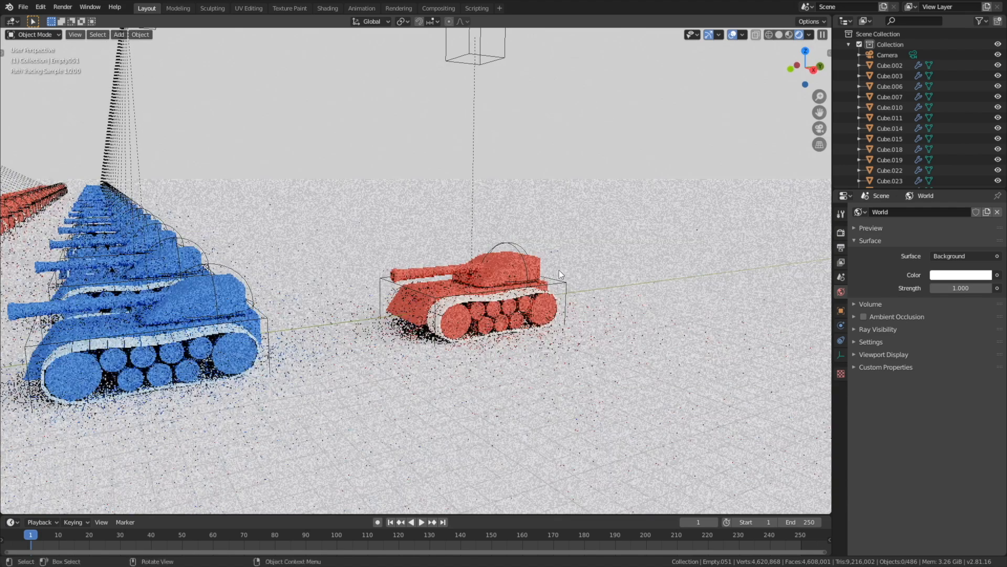
Step: Give the lone tank's turret its own copy of the Red material and set its colour to cyan (H 0.537, S 0.631, V 0.733)
{"action": "left_click", "coordinate": [502, 268]}
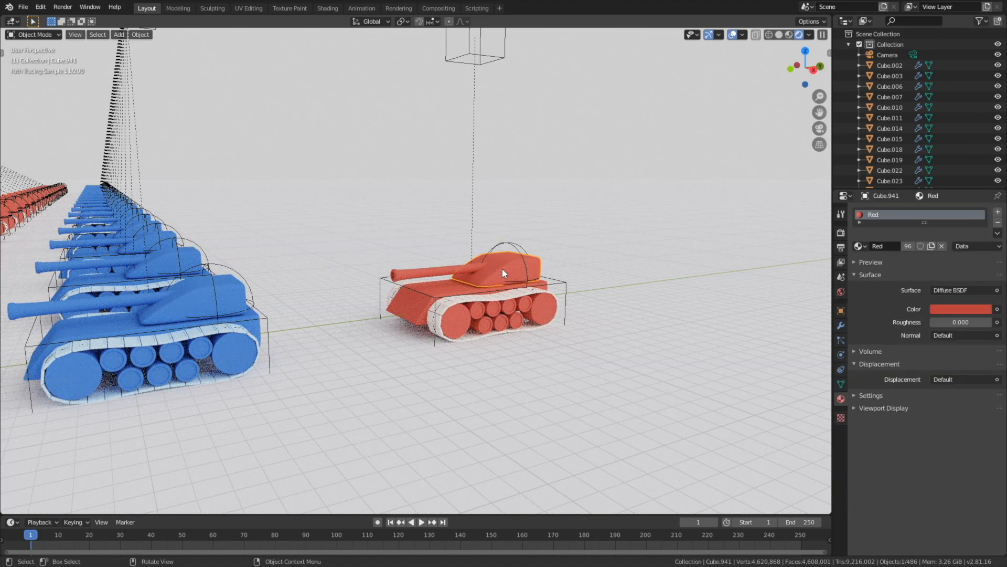
{"action": "left_click", "coordinate": [932, 245]}
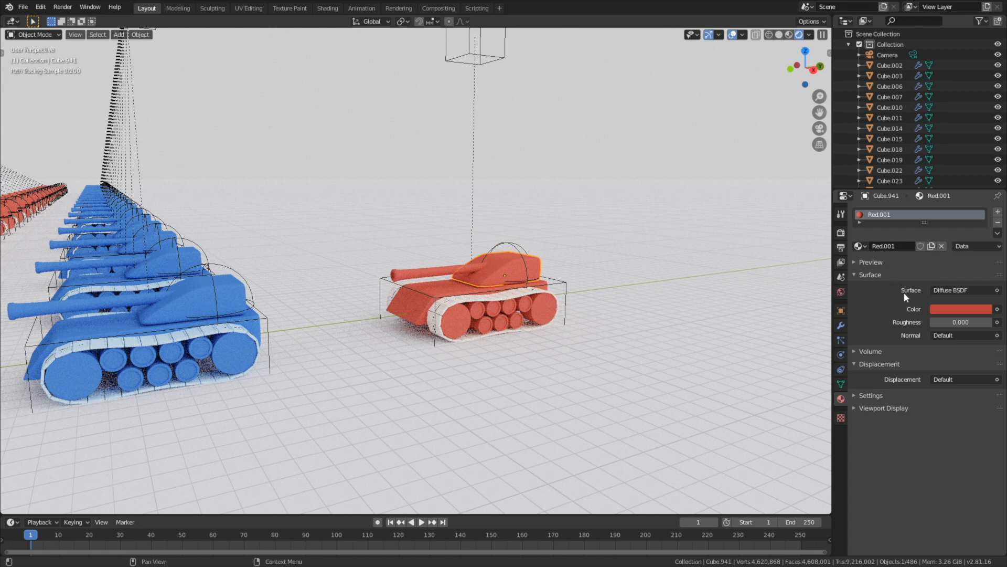
{"action": "left_click", "coordinate": [947, 306]}
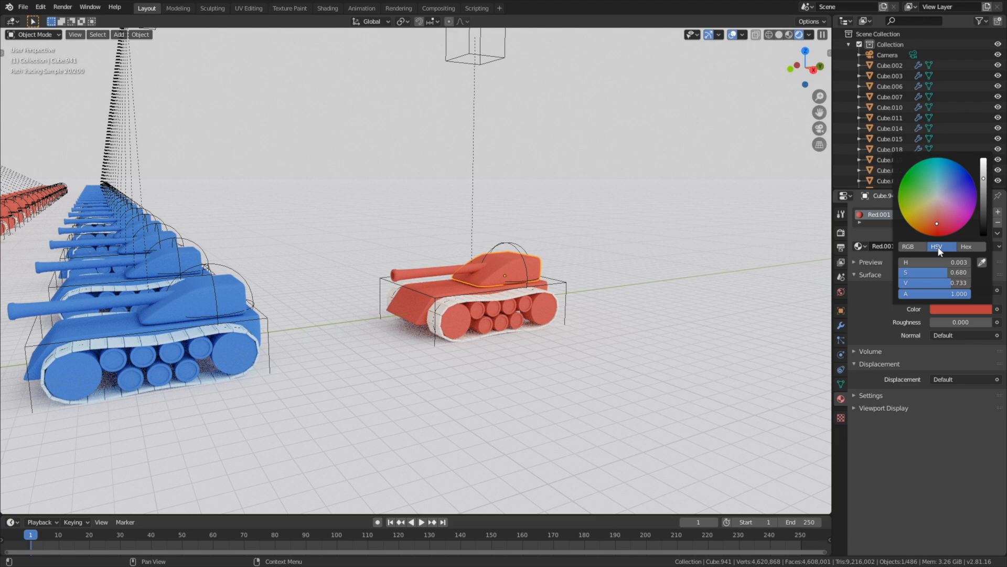
{"action": "left_click", "coordinate": [937, 168]}
{"action": "left_click", "coordinate": [915, 184]}
{"action": "left_click", "coordinate": [928, 219]}
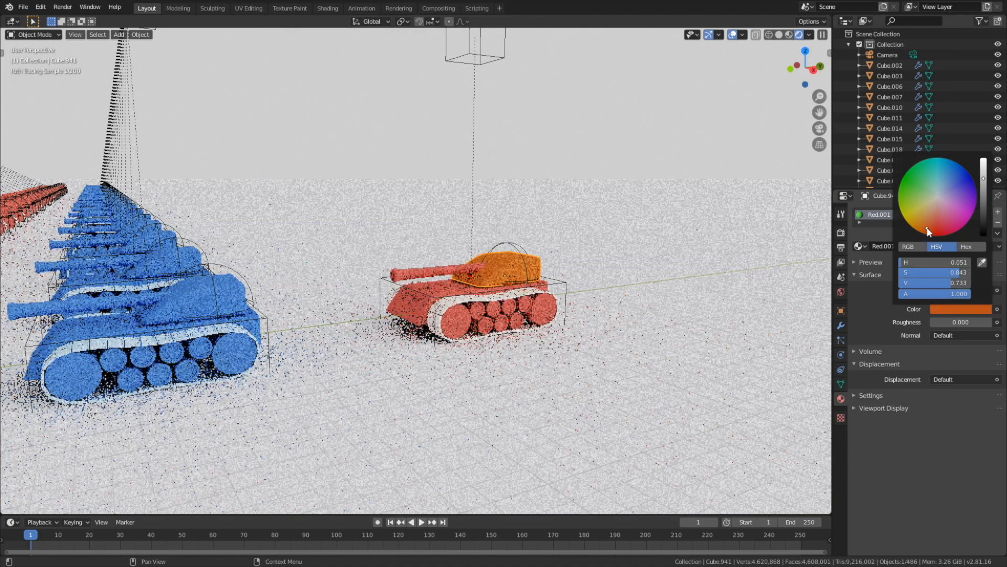
{"action": "left_click", "coordinate": [944, 172]}
Step: Assign the cyan Red.001 material to the lone tank's barrel, hull and wheels
{"action": "left_click", "coordinate": [447, 270]}
{"action": "left_click", "coordinate": [859, 246]}
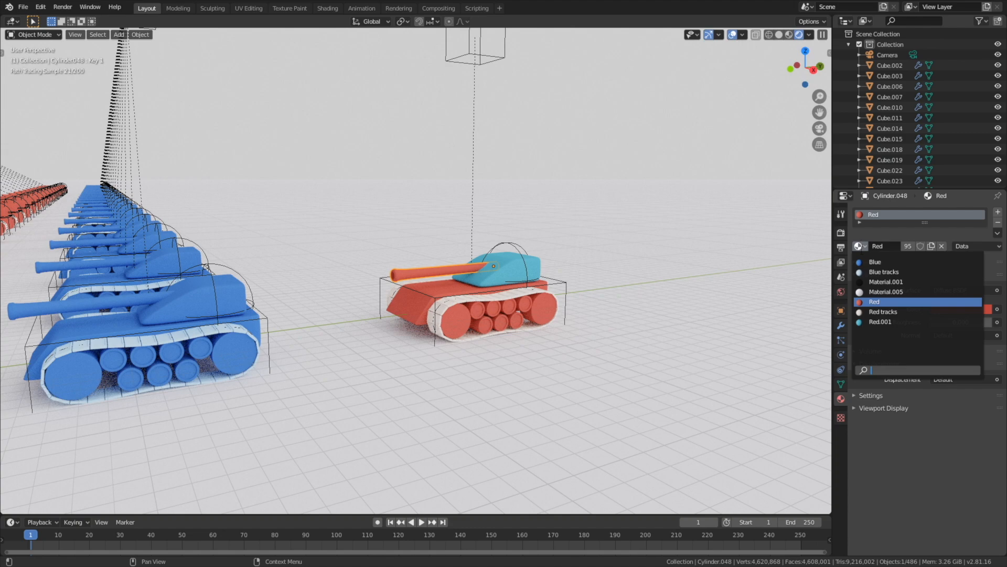
{"action": "left_click", "coordinate": [892, 322]}
{"action": "left_click", "coordinate": [441, 292]}
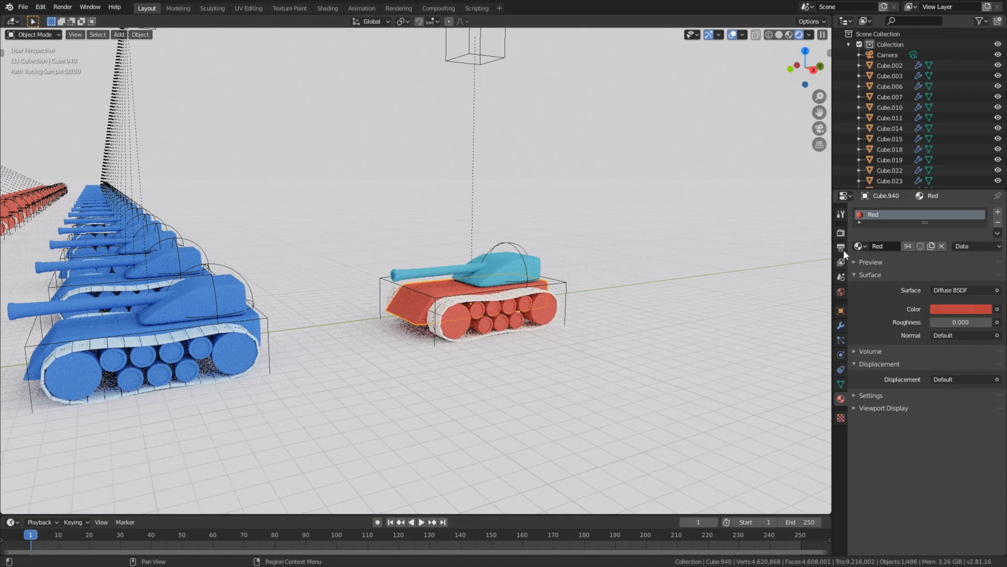
{"action": "left_click", "coordinate": [858, 246]}
{"action": "left_click", "coordinate": [892, 317]}
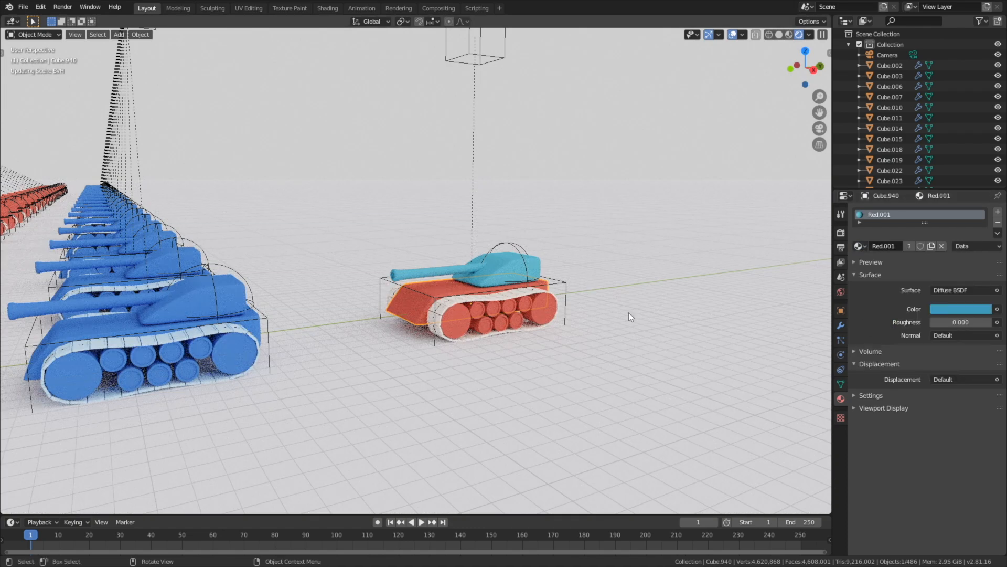
{"action": "left_click", "coordinate": [464, 317]}
{"action": "left_click", "coordinate": [859, 246]}
{"action": "left_click", "coordinate": [873, 321]}
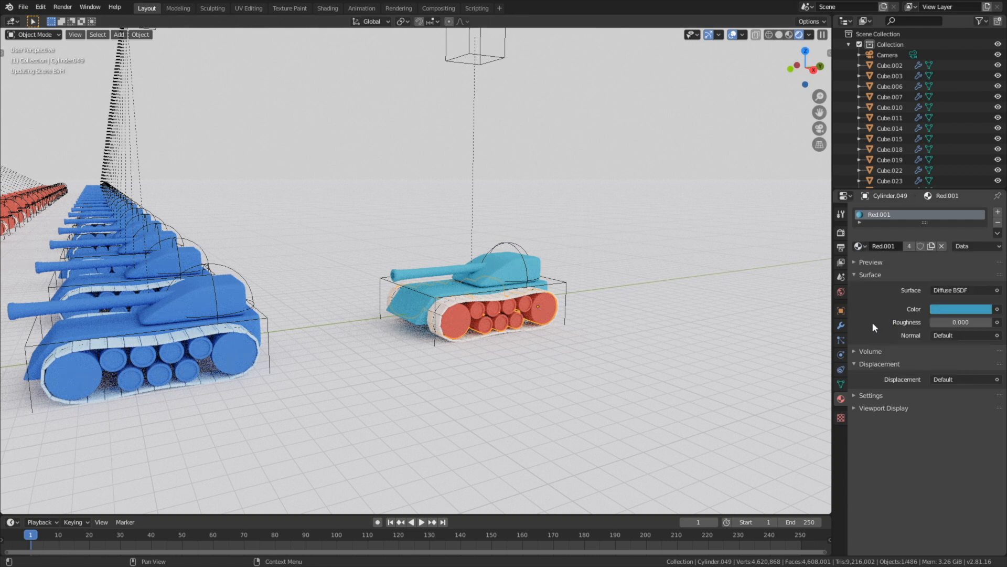
Step: Hide the viewport overlays, shift the Red.001 material's colour slightly towards blue, and rename the material LightBlue
{"action": "left_click", "coordinate": [732, 35]}
{"action": "left_click", "coordinate": [953, 309]}
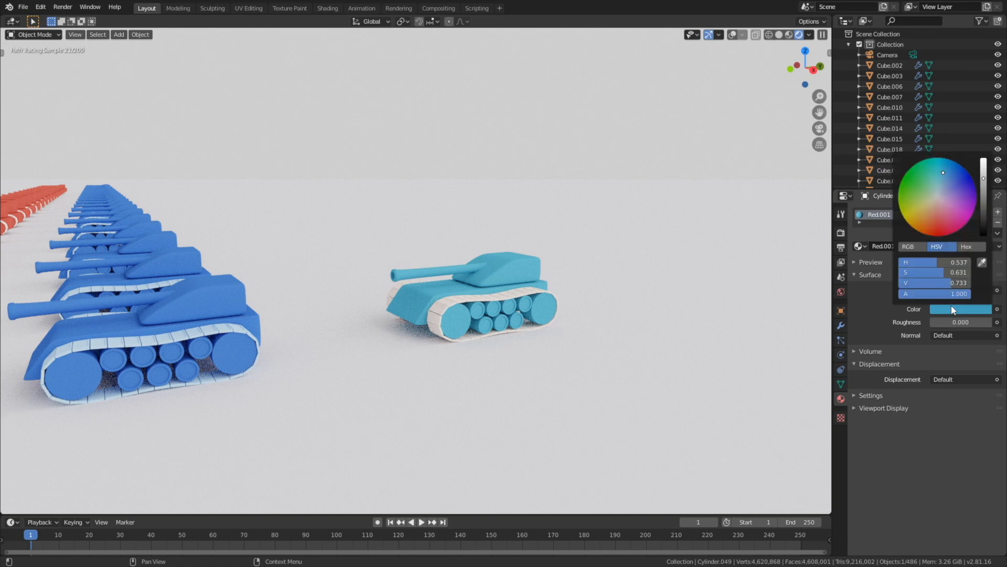
{"action": "left_click", "coordinate": [947, 174]}
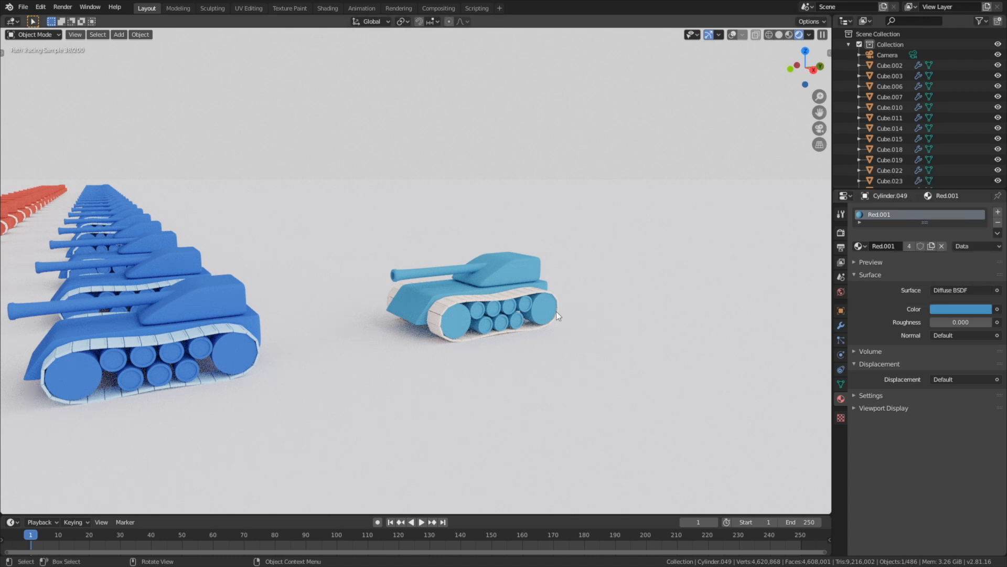
{"action": "left_click", "coordinate": [883, 246]}
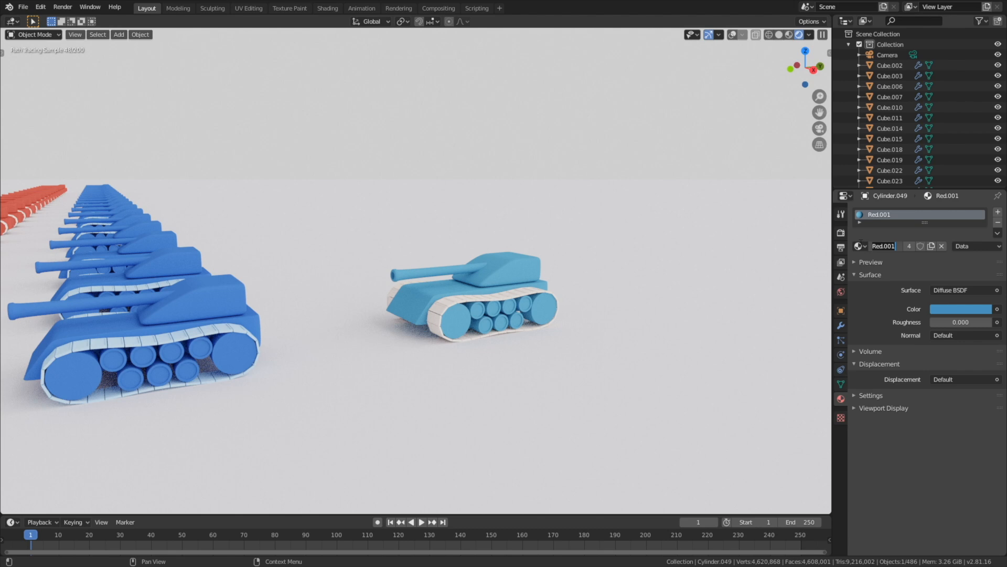
{"action": "type", "text": "LightBlue"}
{"action": "key", "text": "Return"}
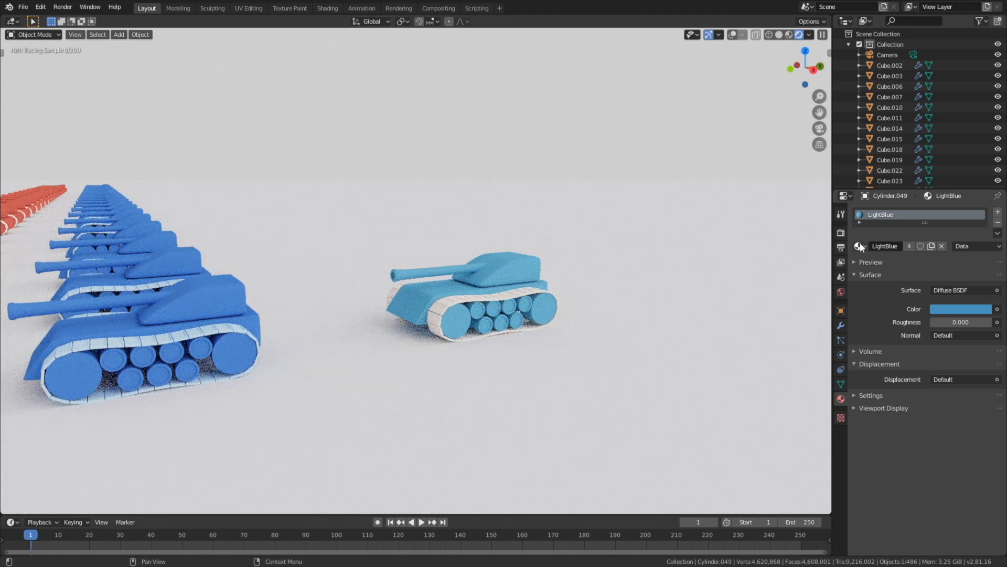
Step: Give the tank's near track its own copy of Red tracks named LightBlue Tracks, coloured pale blue (H 0.539, S 0.055)
{"action": "left_click", "coordinate": [447, 302]}
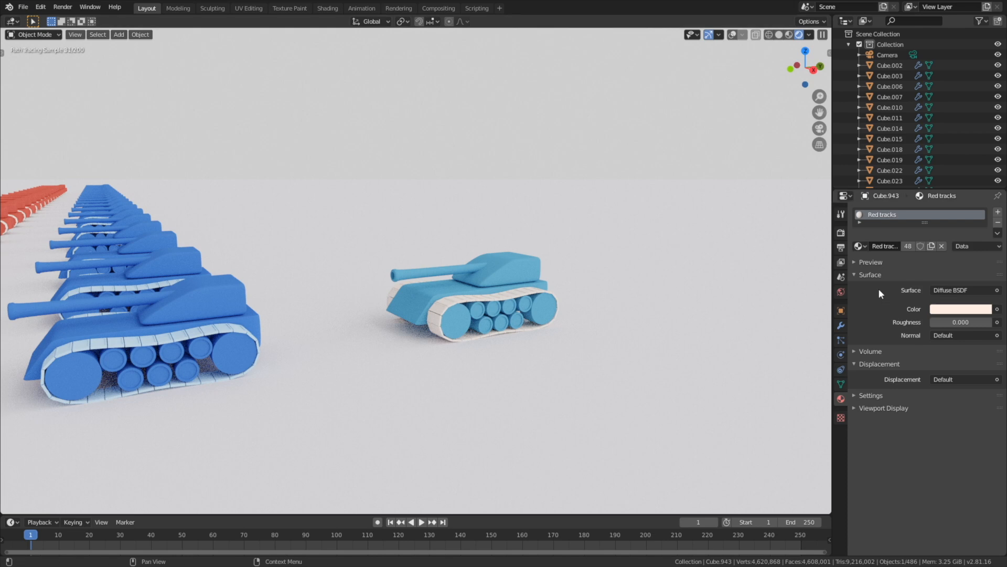
{"action": "left_click", "coordinate": [931, 246]}
{"action": "left_click", "coordinate": [914, 246]}
{"action": "type", "text": "L"}
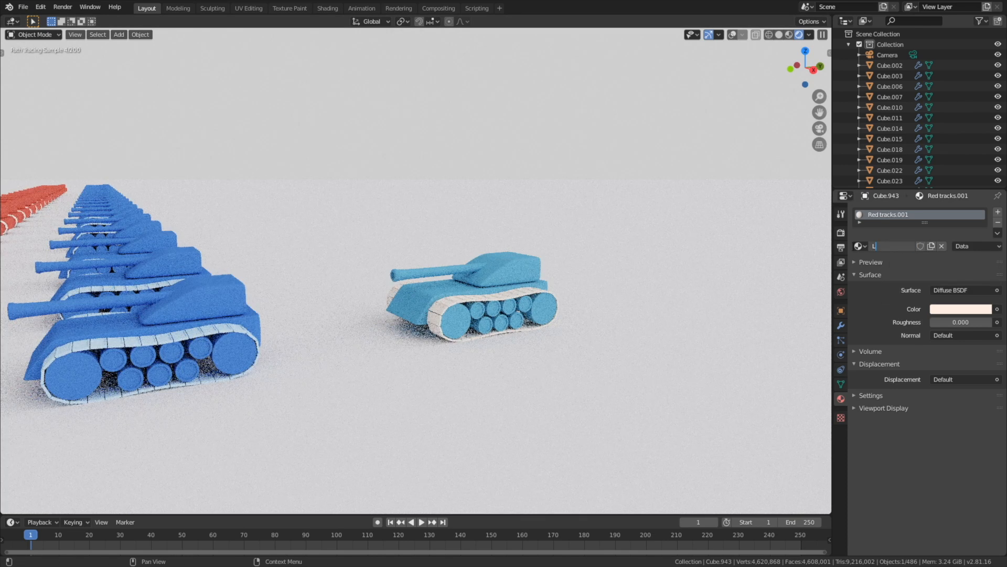
{"action": "type", "text": "ightBlue Tracks"}
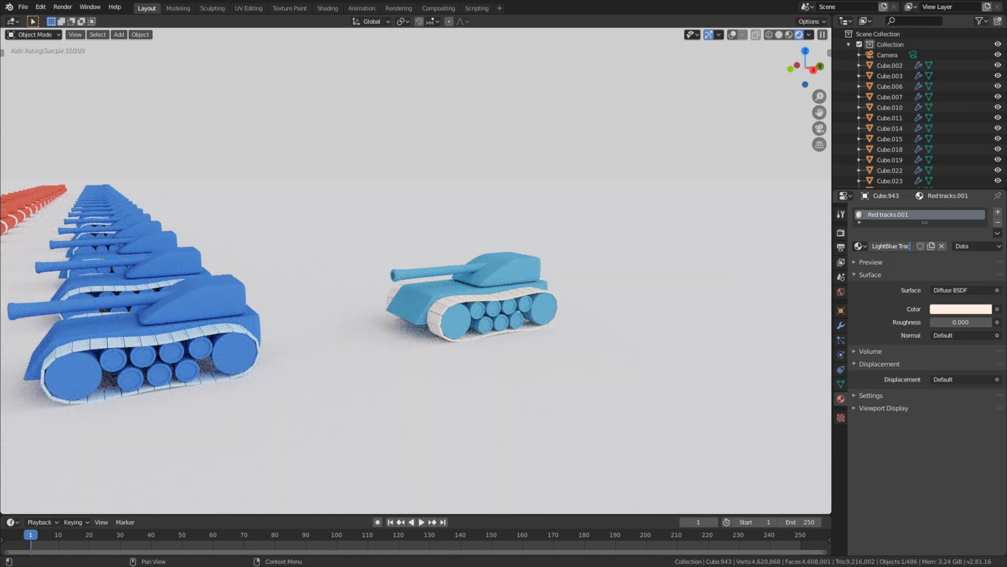
{"action": "key", "text": "Return"}
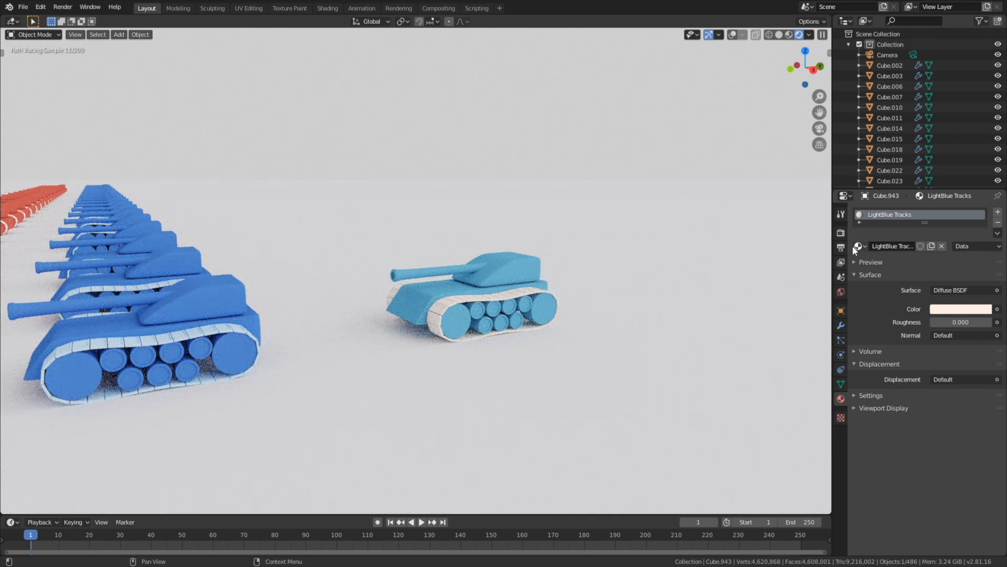
{"action": "left_click", "coordinate": [946, 310]}
{"action": "left_click", "coordinate": [938, 195]}
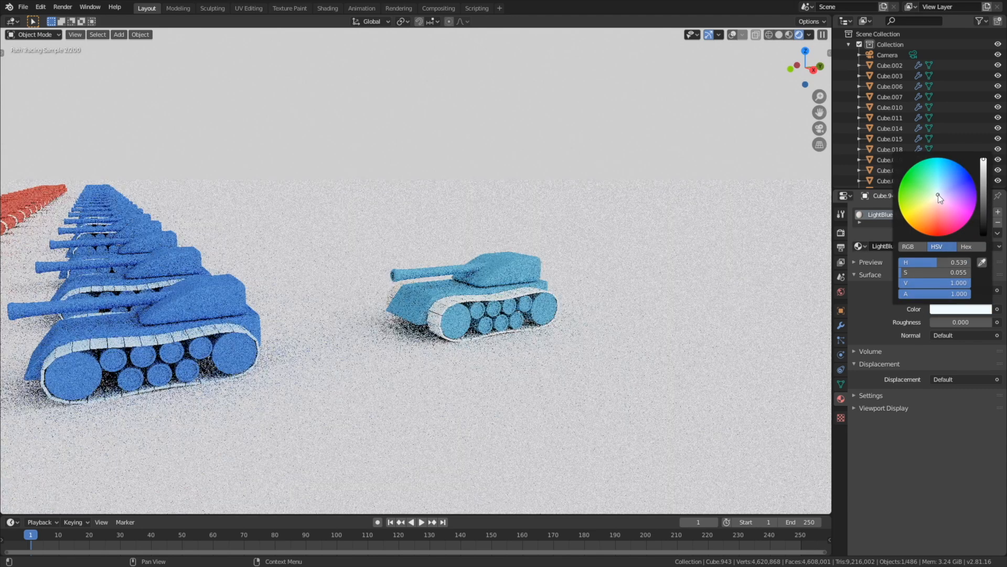
Step: Assign LightBlue Tracks to the tank's far track and make the material's pale blue colour slightly more saturated
{"action": "left_click", "coordinate": [391, 296]}
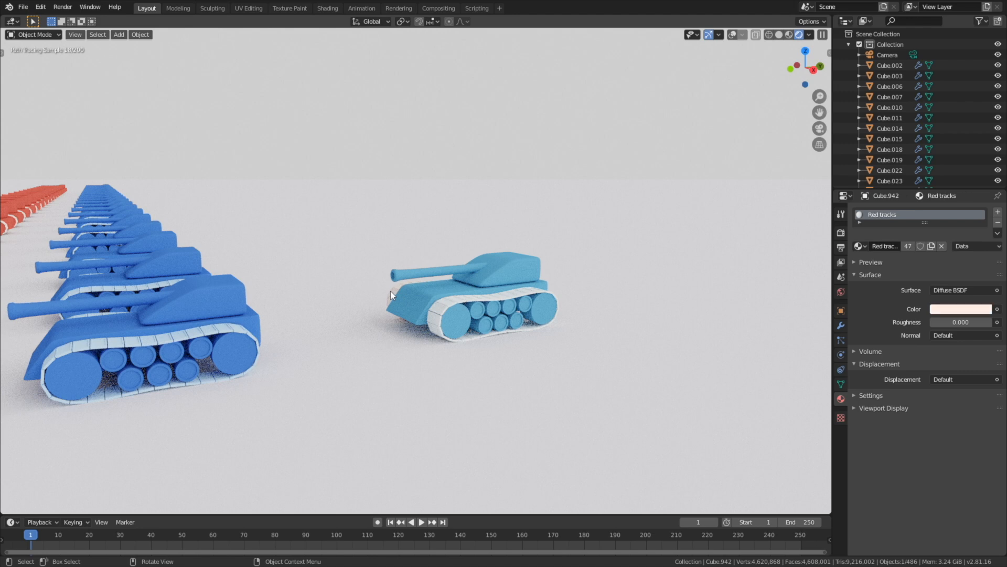
{"action": "left_click", "coordinate": [859, 247]}
{"action": "left_click", "coordinate": [887, 292]}
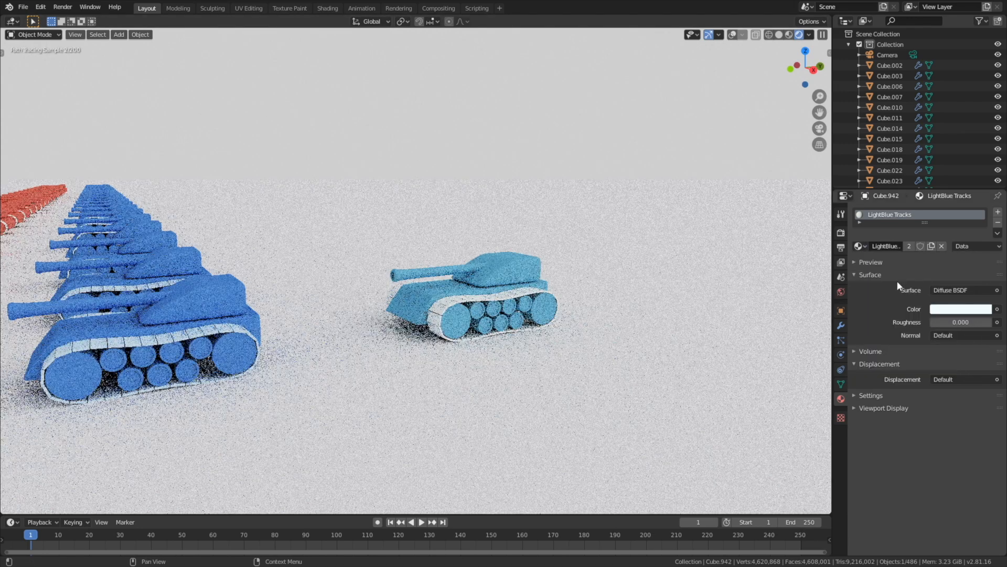
{"action": "left_click", "coordinate": [943, 310]}
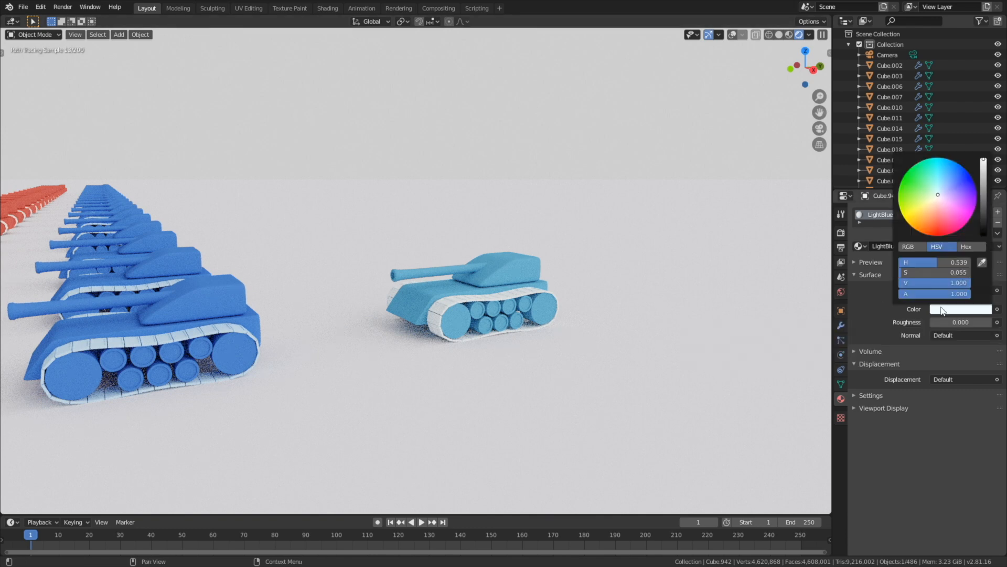
{"action": "left_click", "coordinate": [939, 190]}
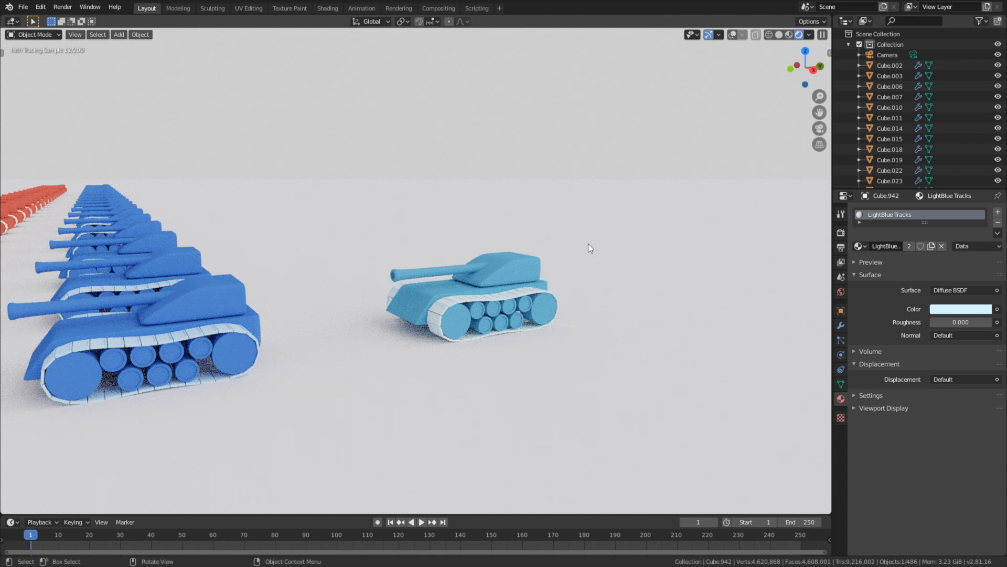
Step: Switch to a wireframe display with overlays shown and select all parts of the lone light blue tank
{"action": "left_click", "coordinate": [778, 34]}
{"action": "left_click", "coordinate": [746, 36]}
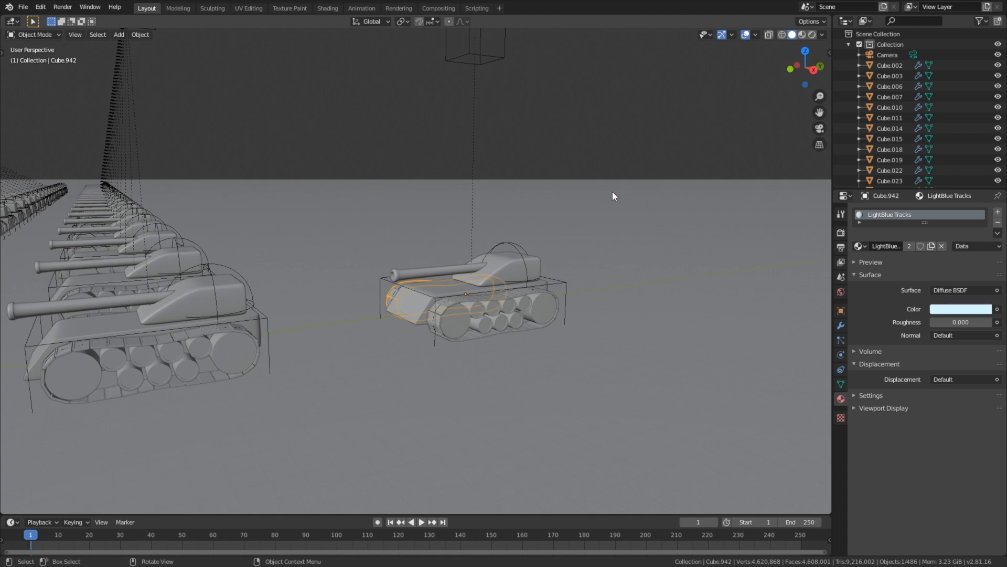
{"action": "left_click", "coordinate": [783, 35]}
{"action": "middle_click_drag", "start_coordinate": [650, 168], "coordinate": [612, 219]}
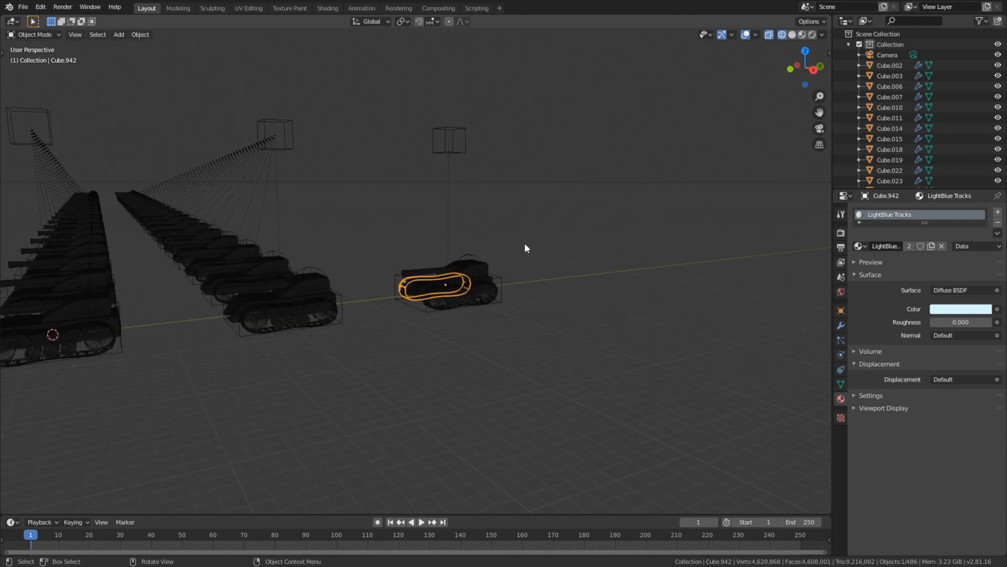
{"action": "key", "text": "b"}
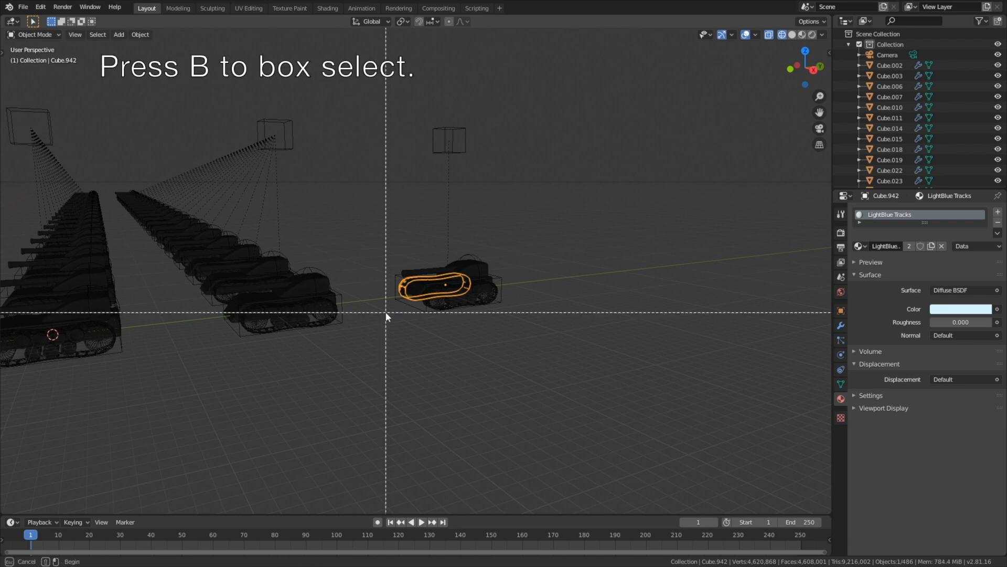
{"action": "left_click_drag", "start_coordinate": [386, 315], "coordinate": [543, 232]}
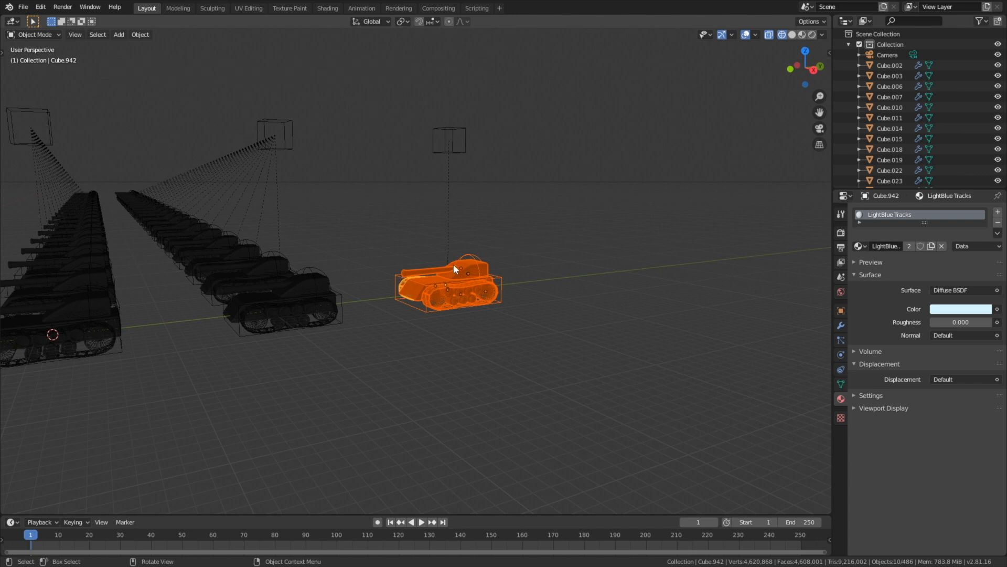
Step: Duplicate the light blue tank 14.53 m along negative X, lining the copy up with the second tank of the blue row
{"action": "key", "text": "KP_7"}
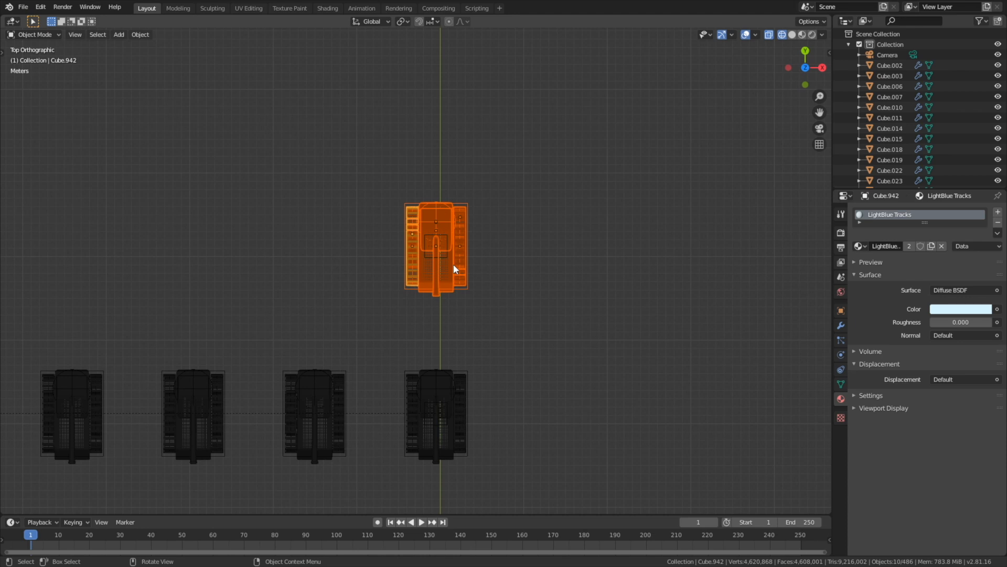
{"action": "scroll", "coordinate": [414, 304], "scroll_direction": "up", "scroll_amount": 3}
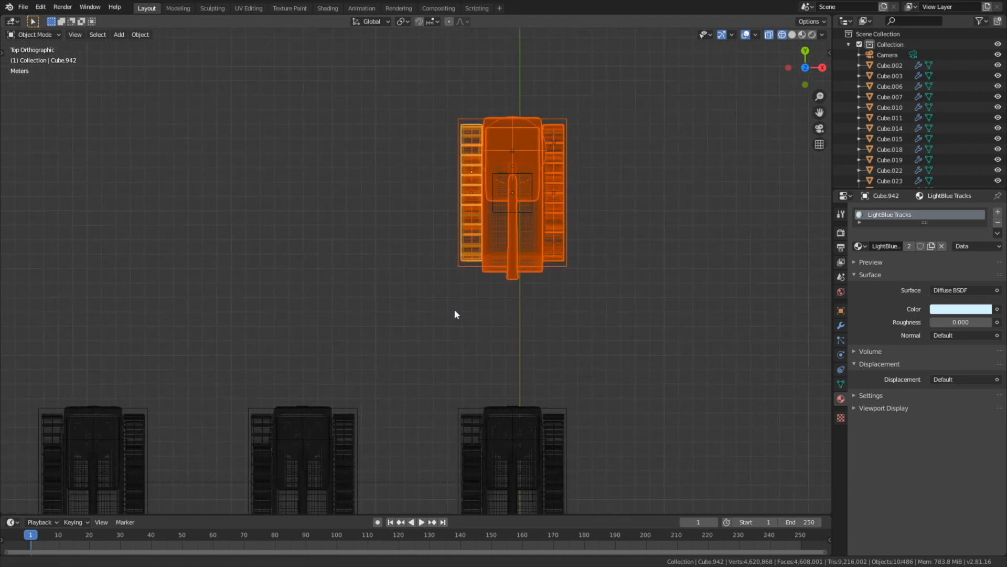
{"action": "middle_click_drag", "start_coordinate": [434, 311], "coordinate": [576, 313], "text": "shift"}
{"action": "scroll", "coordinate": [537, 324], "scroll_direction": "up", "scroll_amount": 2}
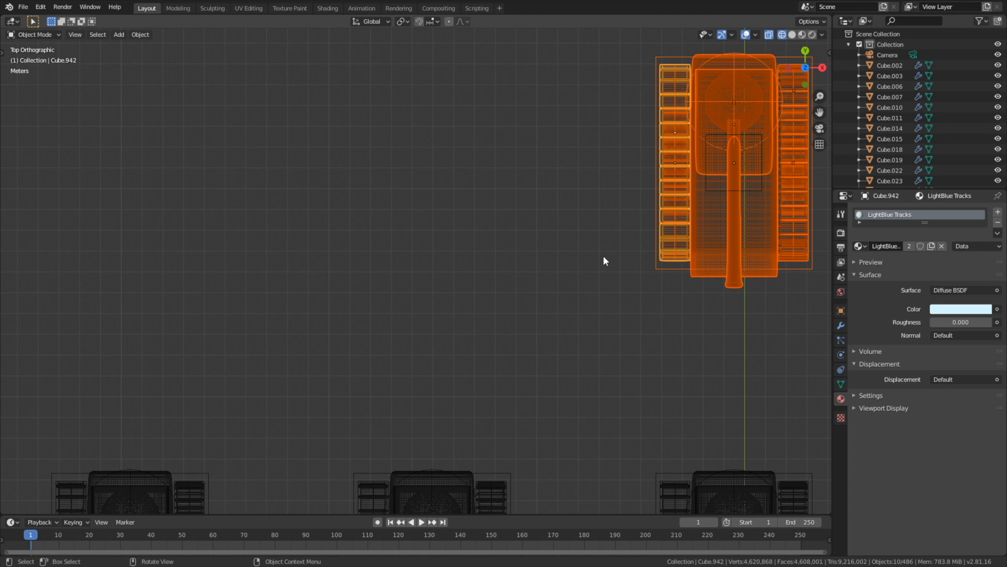
{"action": "scroll", "coordinate": [556, 283], "scroll_direction": "up", "scroll_amount": 3}
{"action": "scroll", "coordinate": [514, 326], "scroll_direction": "down", "scroll_amount": 2}
{"action": "middle_click_drag", "start_coordinate": [515, 320], "coordinate": [580, 285], "text": "shift"}
{"action": "key", "text": "shift+d"}
{"action": "key", "text": "x"}
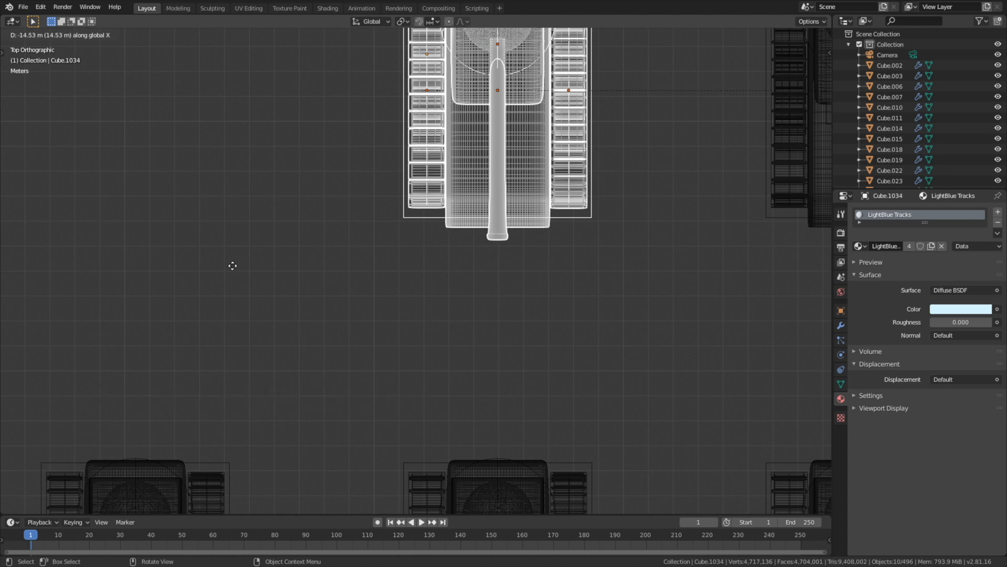
{"action": "left_click", "coordinate": [232, 265]}
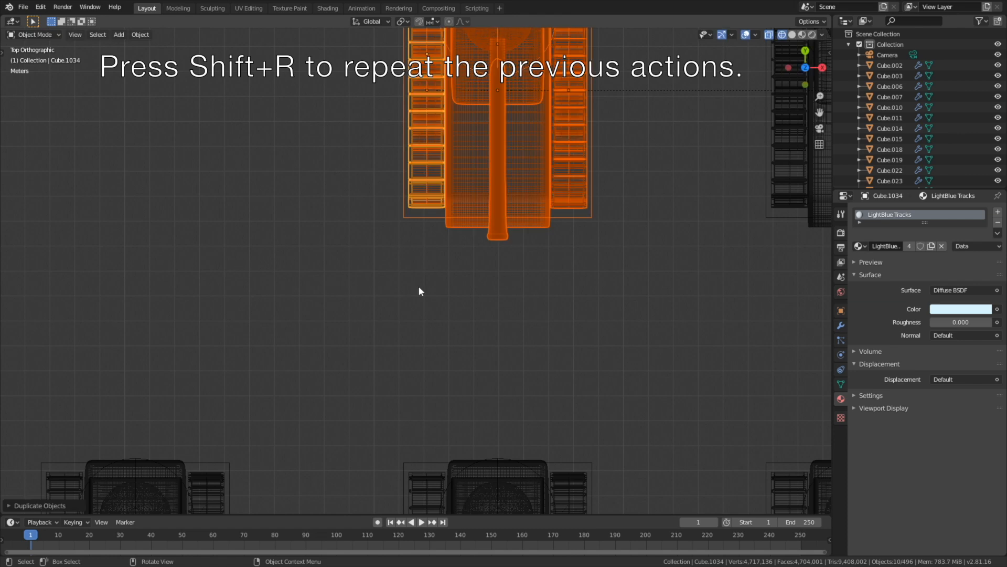
Step: Repeat the tank duplication 21 times to build a light blue row as long as the red and blue rows
{"action": "scroll", "coordinate": [419, 285], "scroll_direction": "down", "scroll_amount": 5}
{"action": "scroll", "coordinate": [480, 273], "scroll_direction": "down", "scroll_amount": 2}
{"action": "middle_click_drag", "start_coordinate": [484, 296], "coordinate": [445, 251]}
{"action": "scroll", "coordinate": [446, 272], "scroll_direction": "down", "scroll_amount": 4}
{"action": "scroll", "coordinate": [445, 252], "scroll_direction": "down", "scroll_amount": 3}
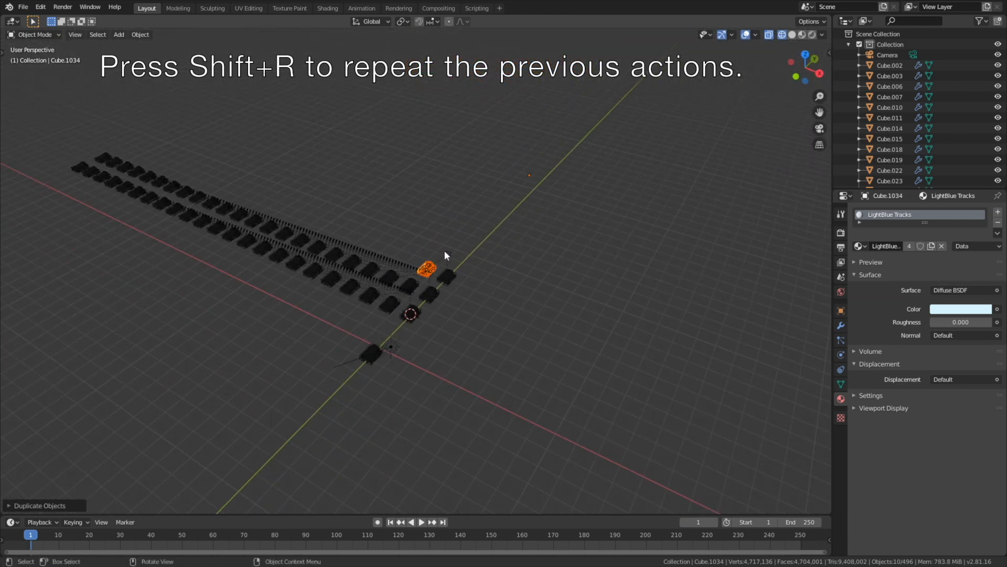
{"action": "key", "text": "shift+r"}
{"action": "key", "text": "shift+r"}
{"action": "key", "text": "shift+r"}
{"action": "key", "text": "shift+r"}
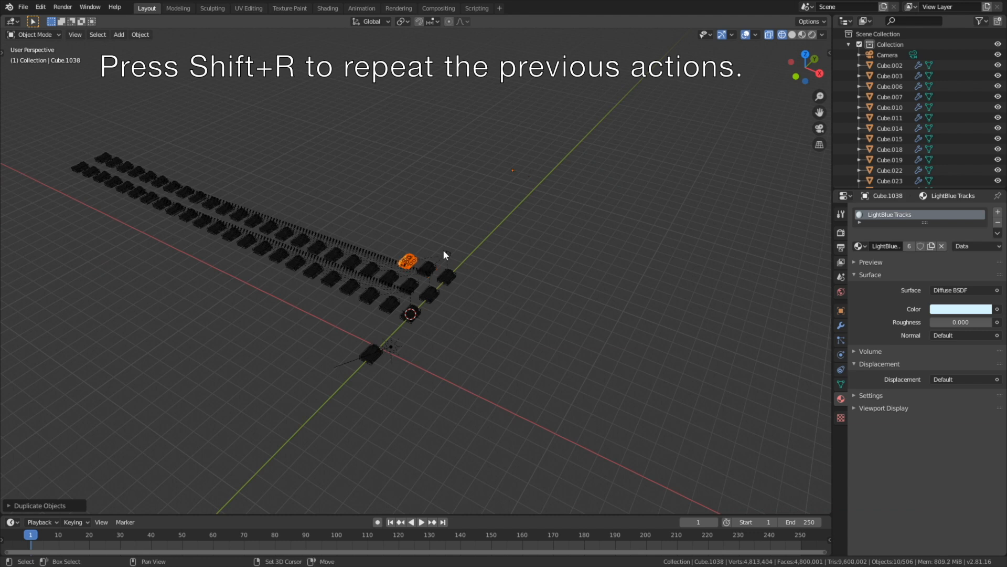
{"action": "key", "text": "shift+r"}
{"action": "key", "text": "shift+r"}
{"action": "key", "text": "shift+r"}
{"action": "key", "text": "shift+r"}
{"action": "key", "text": "shift+r"}
{"action": "key", "text": "shift+r"}
{"action": "key", "text": "shift+r"}
{"action": "key", "text": "shift+r"}
{"action": "key", "text": "shift+r"}
{"action": "key", "text": "shift+r"}
{"action": "key", "text": "shift+r"}
{"action": "key", "text": "shift+r"}
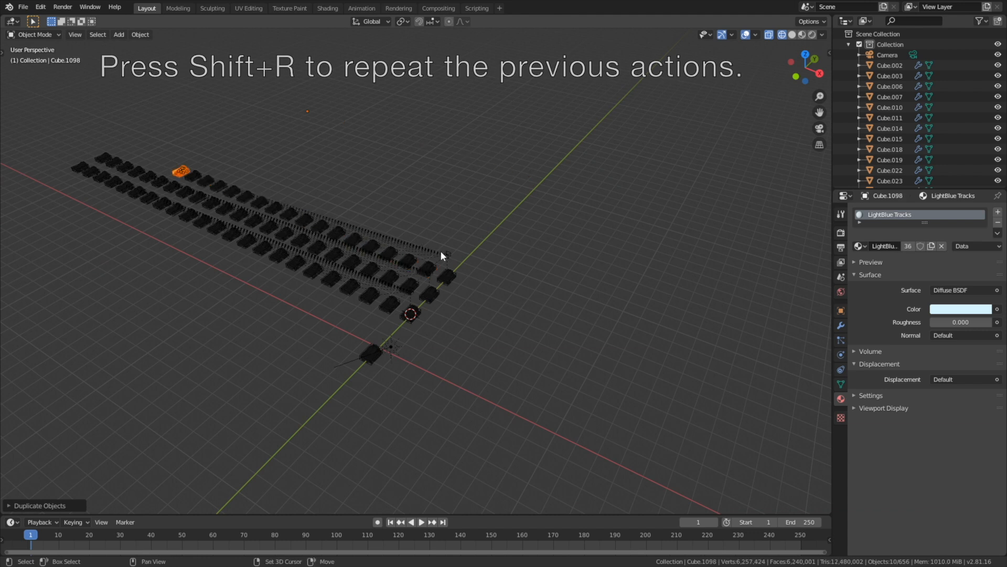
{"action": "middle_click_drag", "start_coordinate": [439, 253], "coordinate": [407, 348]}
{"action": "key", "text": "shift+r"}
{"action": "key", "text": "shift+r"}
{"action": "key", "text": "shift+r"}
{"action": "key", "text": "shift+r"}
{"action": "key", "text": "shift+r"}
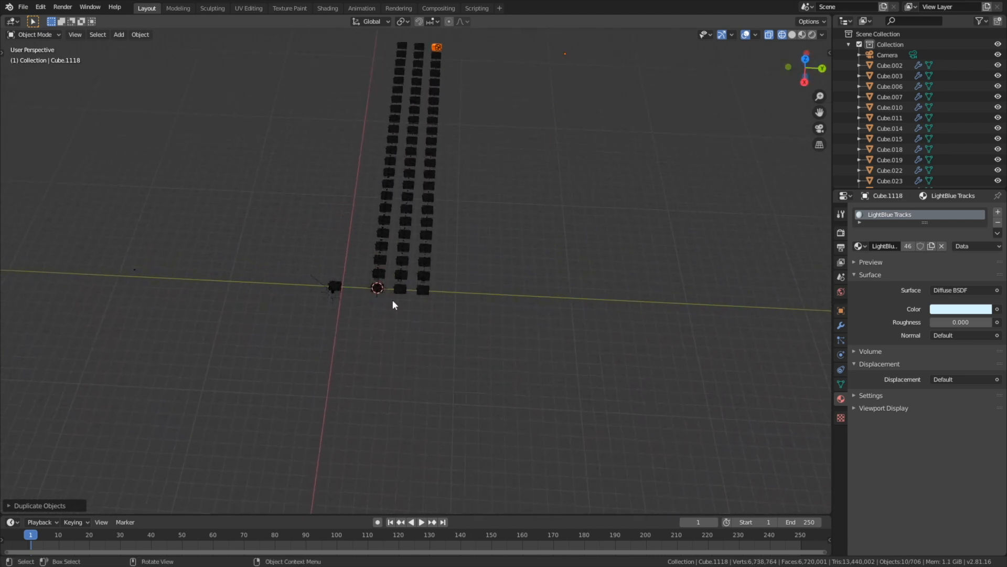
Step: Hide the overlays and examine the red, blue and light blue rows in a rendered preview, then return to solid display
{"action": "middle_click_drag", "start_coordinate": [391, 302], "coordinate": [397, 301]}
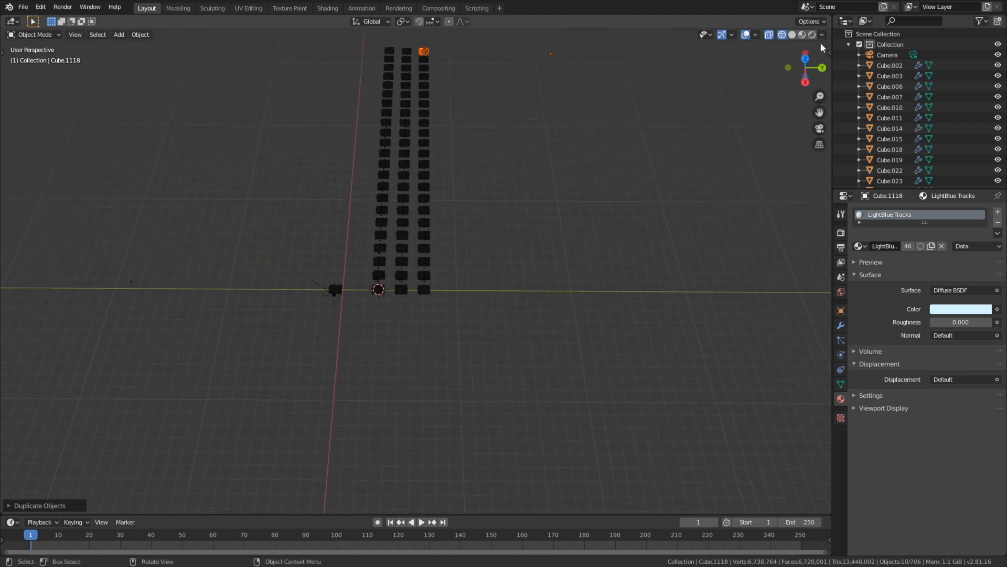
{"action": "left_click", "coordinate": [746, 35]}
{"action": "middle_click_drag", "start_coordinate": [474, 236], "coordinate": [472, 272]}
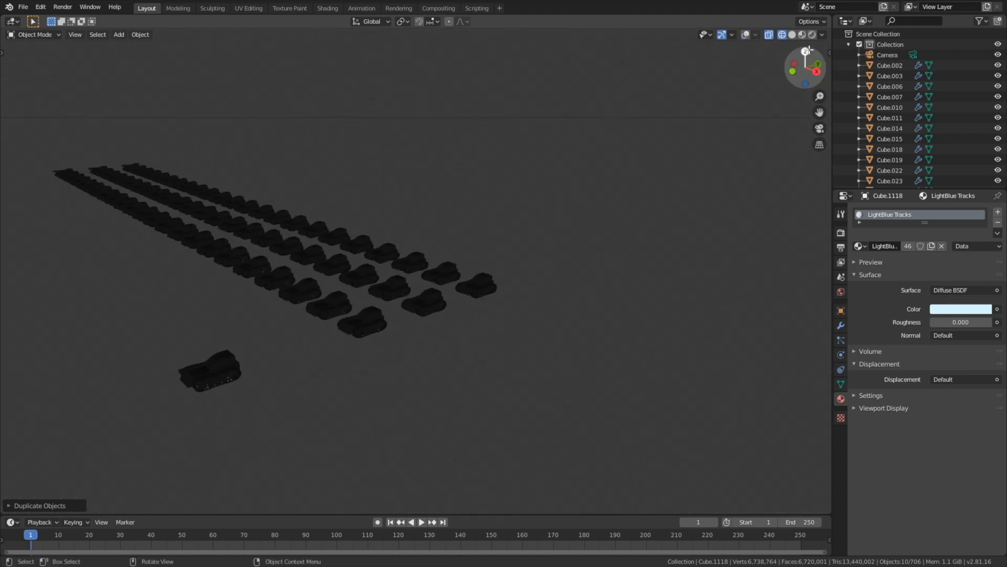
{"action": "scroll", "coordinate": [464, 247], "scroll_direction": "up", "scroll_amount": 3}
{"action": "mouse_move", "coordinate": [456, 219]}
{"action": "middle_mouse_down"}
{"action": "mouse_move", "coordinate": [540, 271]}
{"action": "mouse_move", "coordinate": [572, 157]}
{"action": "middle_mouse_up"}
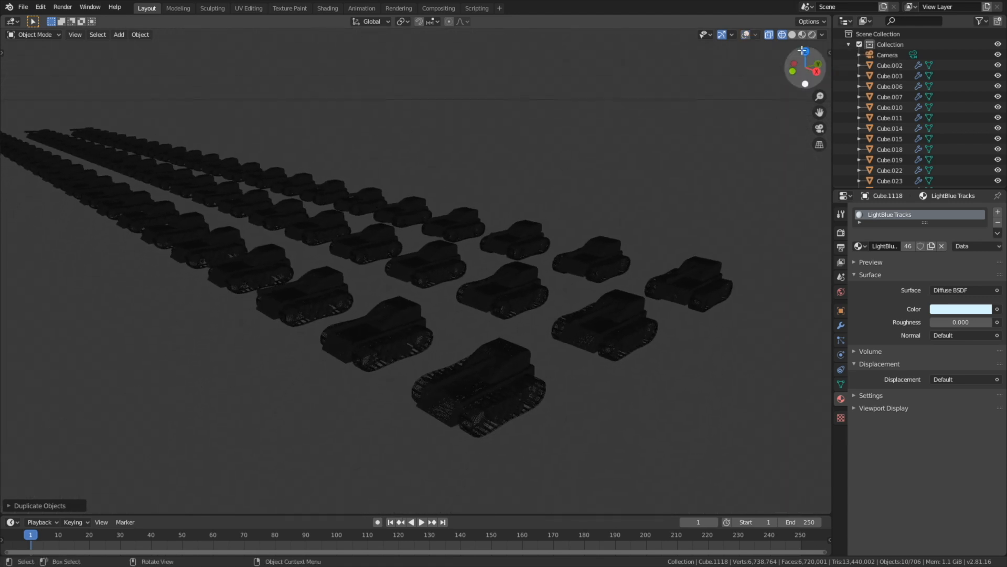
{"action": "left_click", "coordinate": [812, 35]}
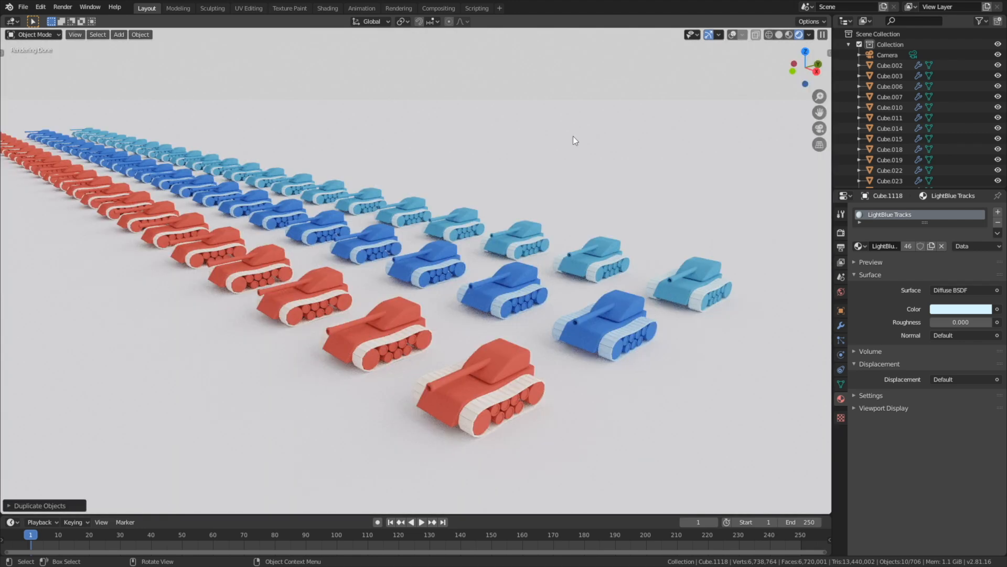
{"action": "left_click", "coordinate": [780, 35]}
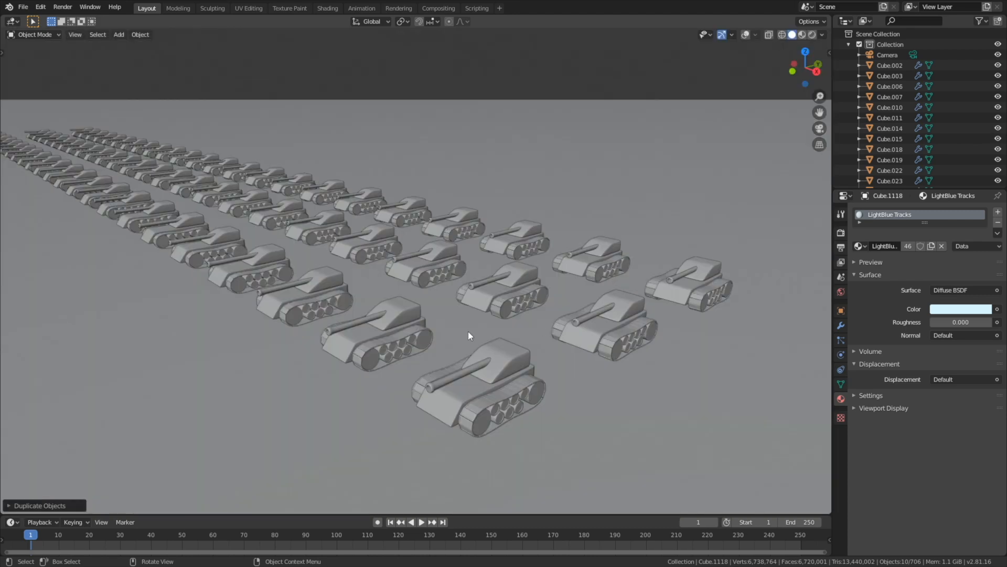
Step: Show the overlays in a wireframe top view and select all three tank rows, leaving out the separate tank near the light
{"action": "key", "text": "KP_7"}
{"action": "scroll", "coordinate": [445, 331], "scroll_direction": "down", "scroll_amount": 5}
{"action": "scroll", "coordinate": [445, 332], "scroll_direction": "up", "scroll_amount": 9}
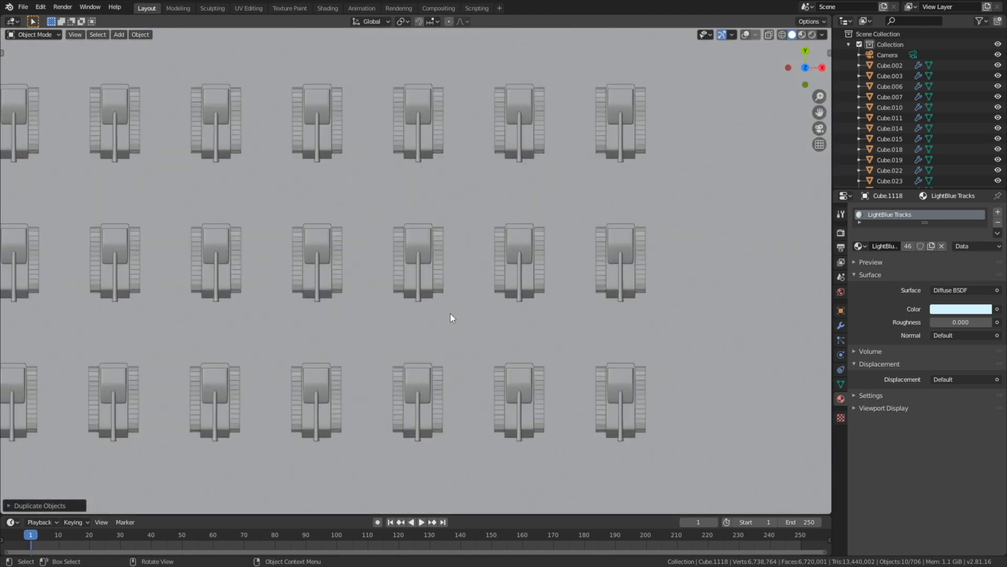
{"action": "left_click", "coordinate": [749, 35]}
{"action": "scroll", "coordinate": [490, 420], "scroll_direction": "down", "scroll_amount": 6}
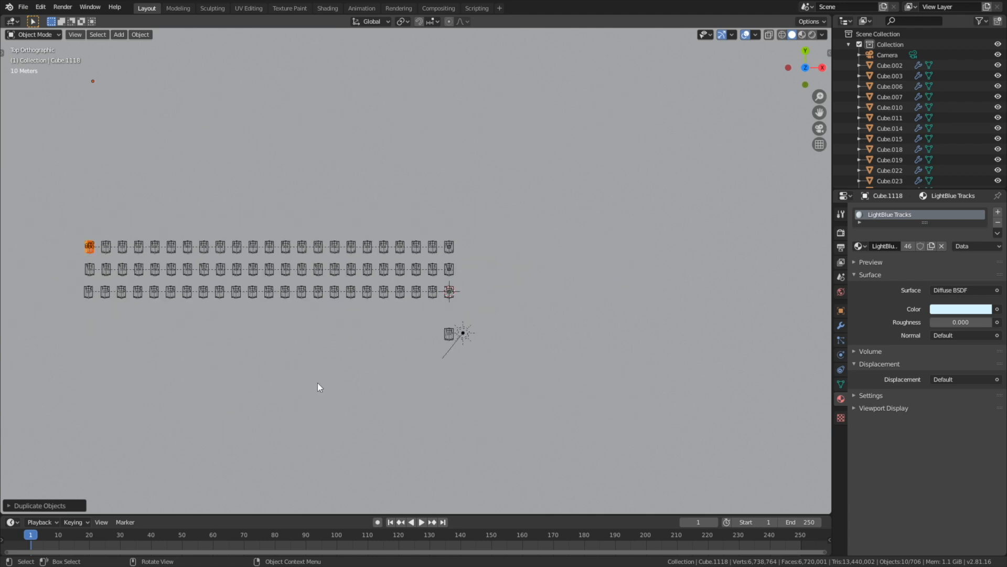
{"action": "middle_click_drag", "start_coordinate": [393, 362], "coordinate": [396, 366], "text": "shift"}
{"action": "key", "text": "alt+a"}
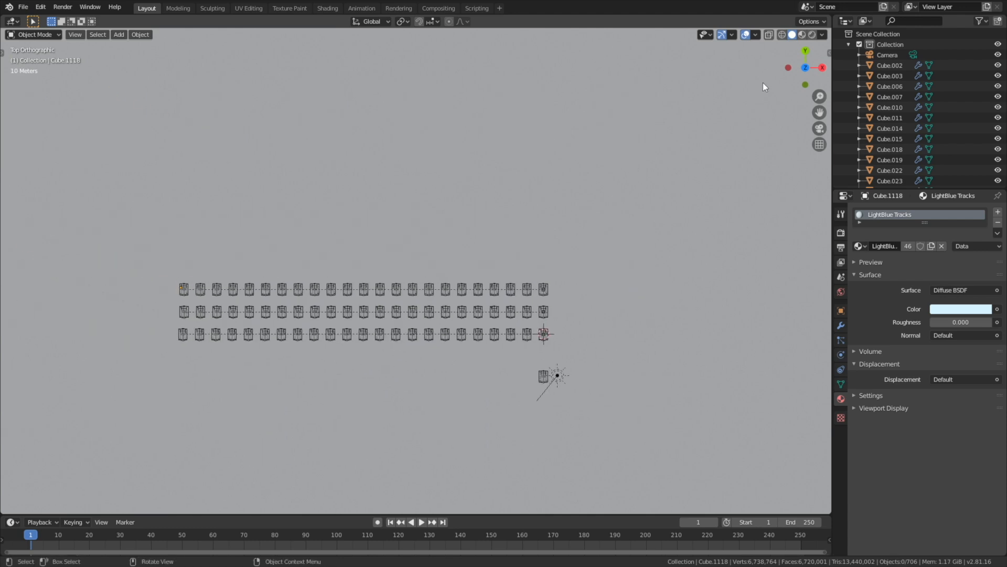
{"action": "left_click", "coordinate": [782, 34]}
{"action": "key", "text": "b"}
{"action": "left_click_drag", "start_coordinate": [149, 356], "coordinate": [632, 185]}
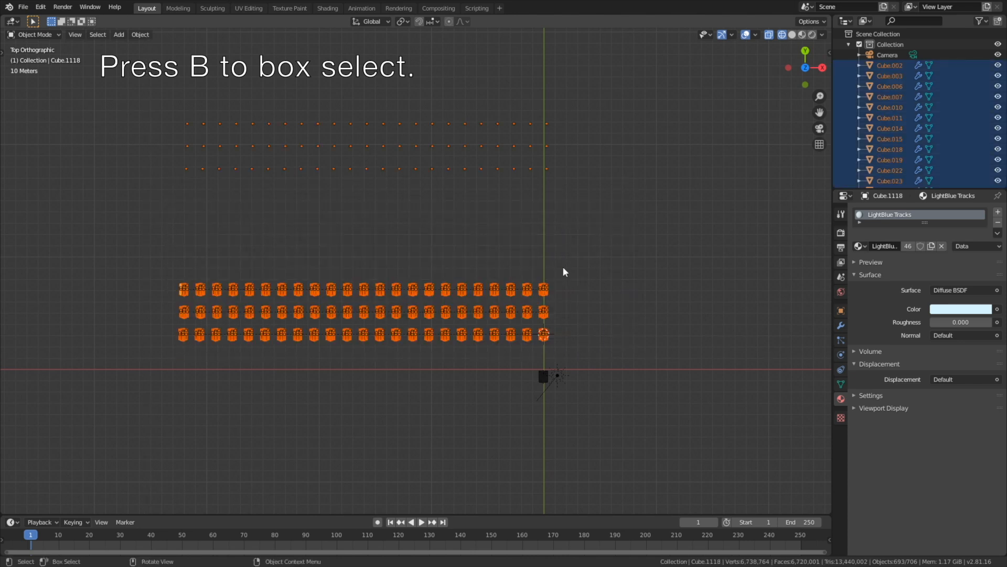
Step: Duplicate the three selected tank rows 58.33 m along Y, placing the copies behind the light blue row
{"action": "key", "text": "KP_3"}
{"action": "scroll", "coordinate": [389, 372], "scroll_direction": "up", "scroll_amount": 8}
{"action": "scroll", "coordinate": [389, 372], "scroll_direction": "up", "scroll_amount": 2}
{"action": "scroll", "coordinate": [361, 354], "scroll_direction": "down", "scroll_amount": 2}
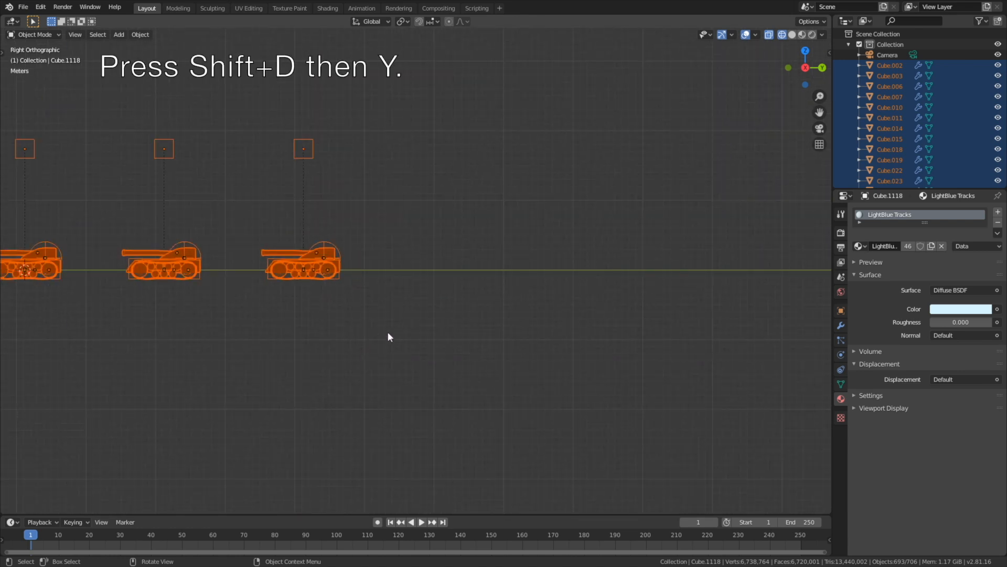
{"action": "key", "text": "shift+d"}
{"action": "key", "text": "y"}
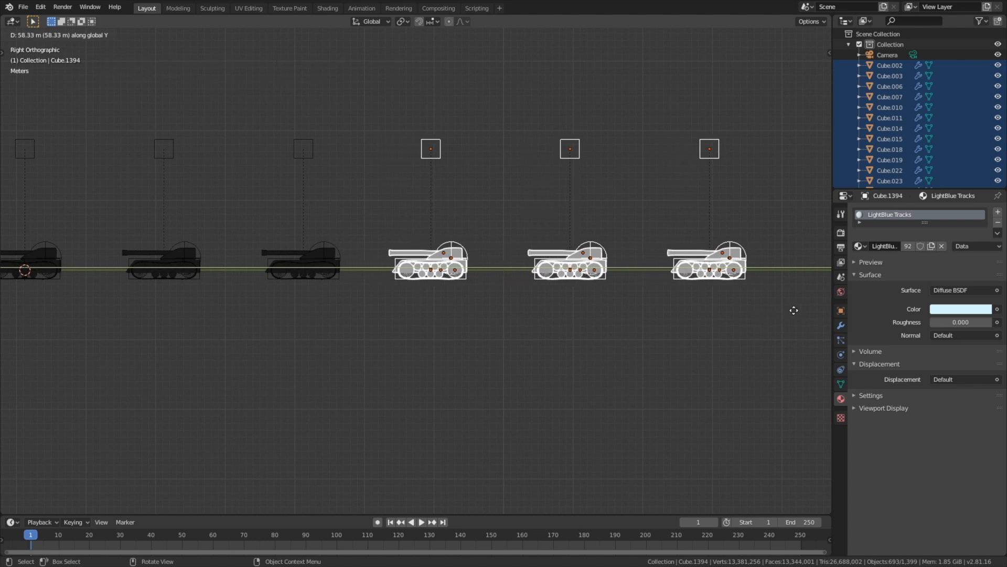
{"action": "left_click", "coordinate": [794, 310]}
Step: Repeat the three-row duplication three more times to extend the tank formation along Y
{"action": "scroll", "coordinate": [502, 345], "scroll_direction": "down", "scroll_amount": 5}
{"action": "middle_click_drag", "start_coordinate": [502, 345], "coordinate": [561, 358]}
{"action": "scroll", "coordinate": [562, 358], "scroll_direction": "down", "scroll_amount": 6}
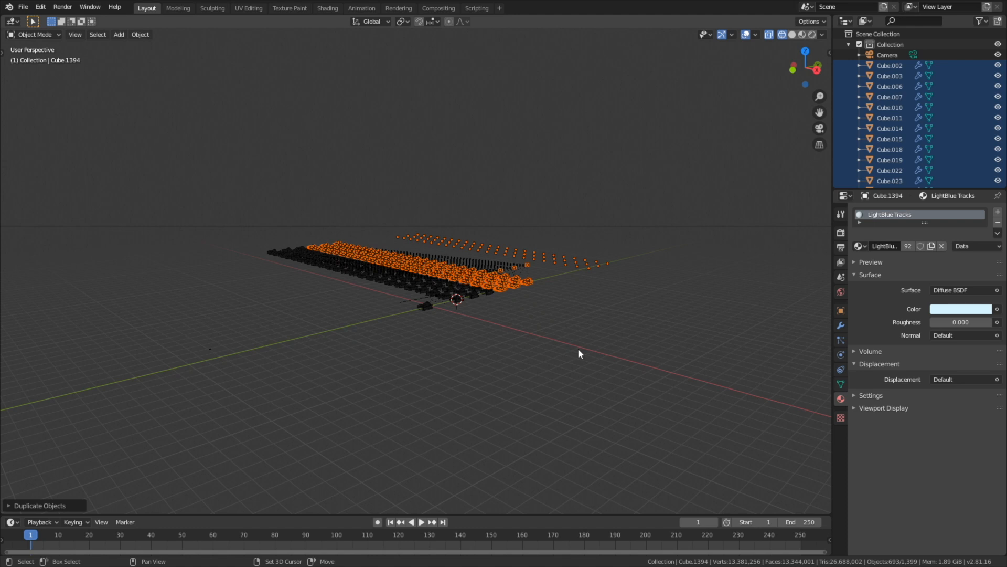
{"action": "key", "text": "shift+r"}
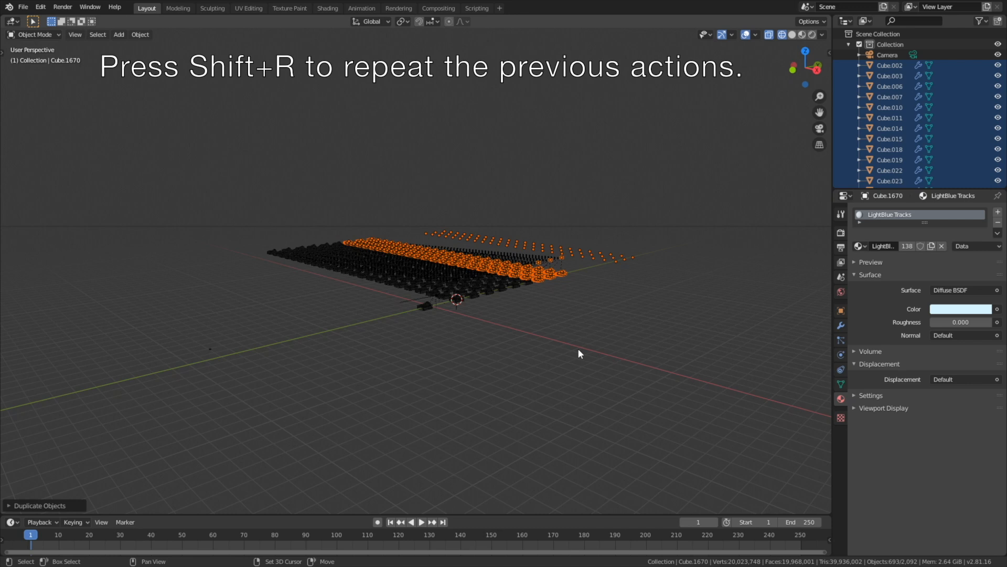
{"action": "key", "text": "shift+r"}
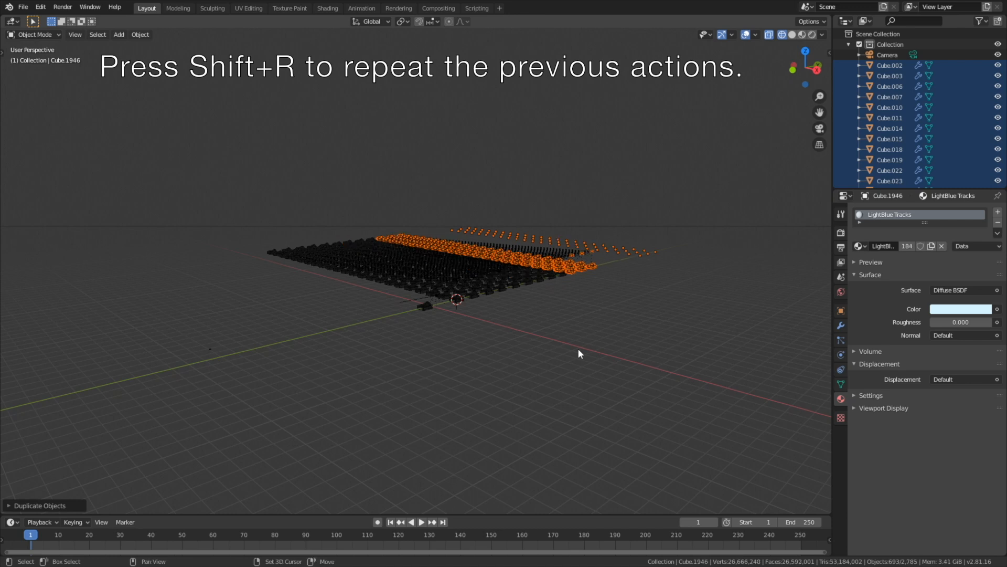
{"action": "key", "text": "shift+r"}
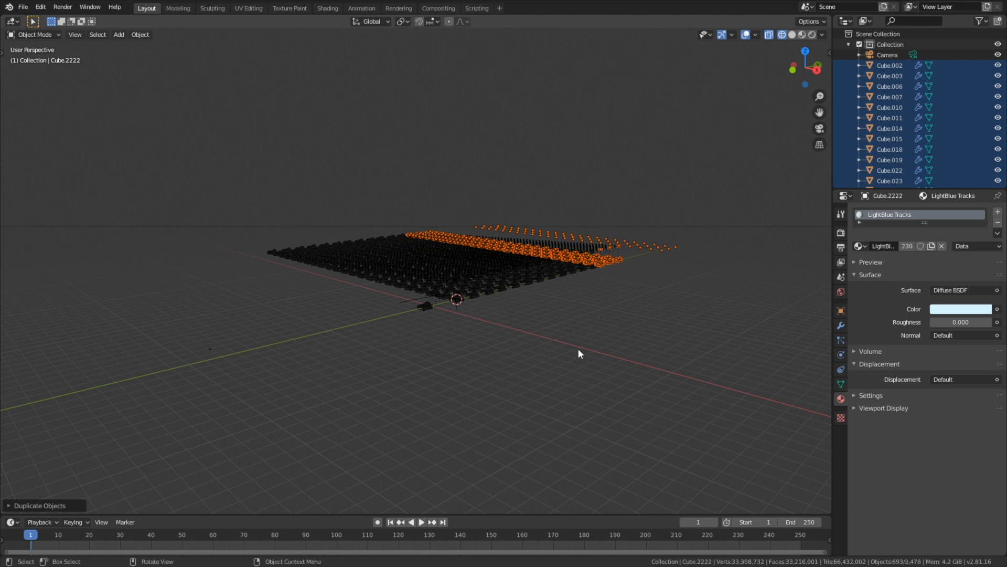
Step: Examine the enlarged formation up close in a rendered preview without overlays, then return to solid display with overlays shown
{"action": "scroll", "coordinate": [510, 309], "scroll_direction": "up", "scroll_amount": 10}
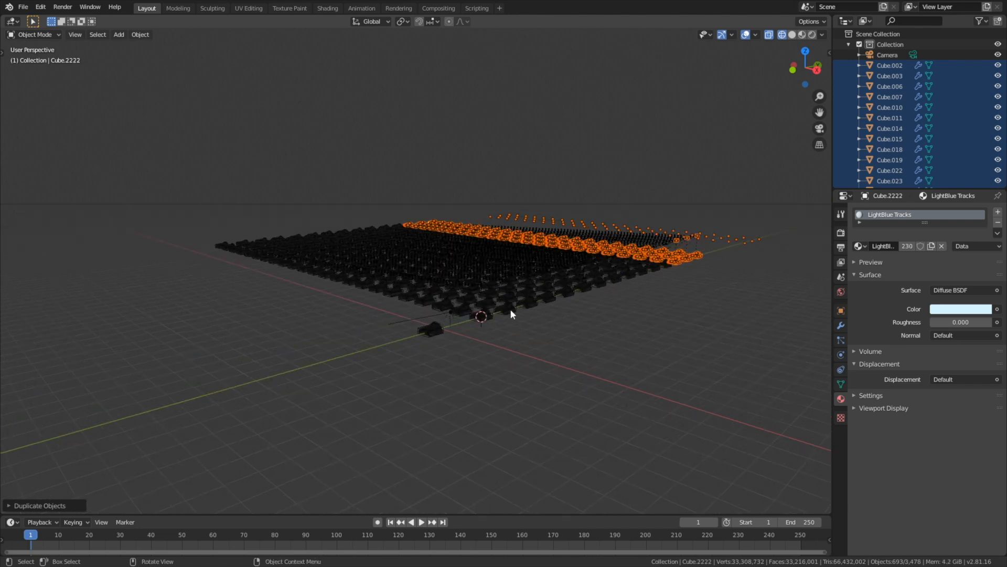
{"action": "middle_click_drag", "start_coordinate": [533, 322], "coordinate": [435, 299], "text": "shift"}
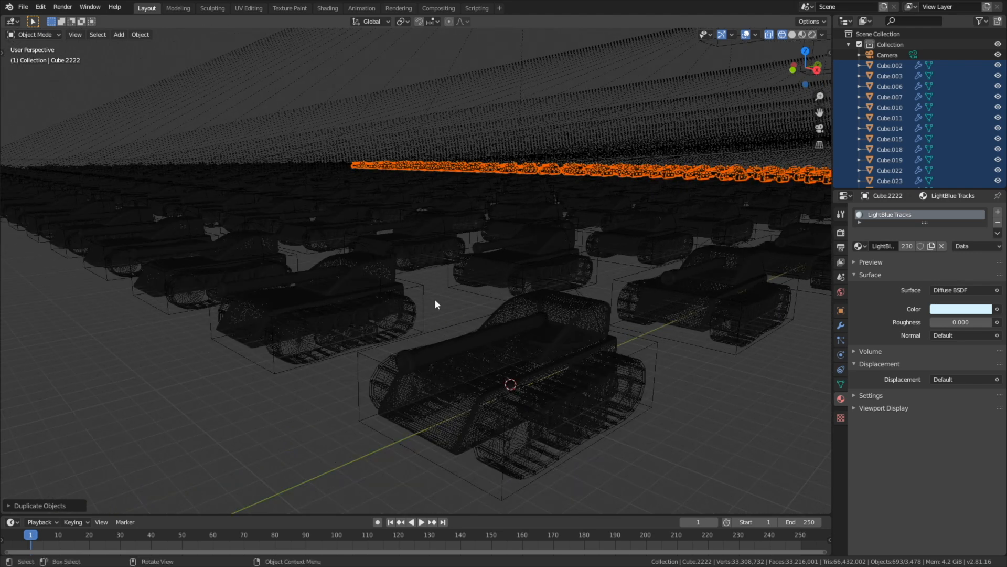
{"action": "left_click", "coordinate": [746, 34]}
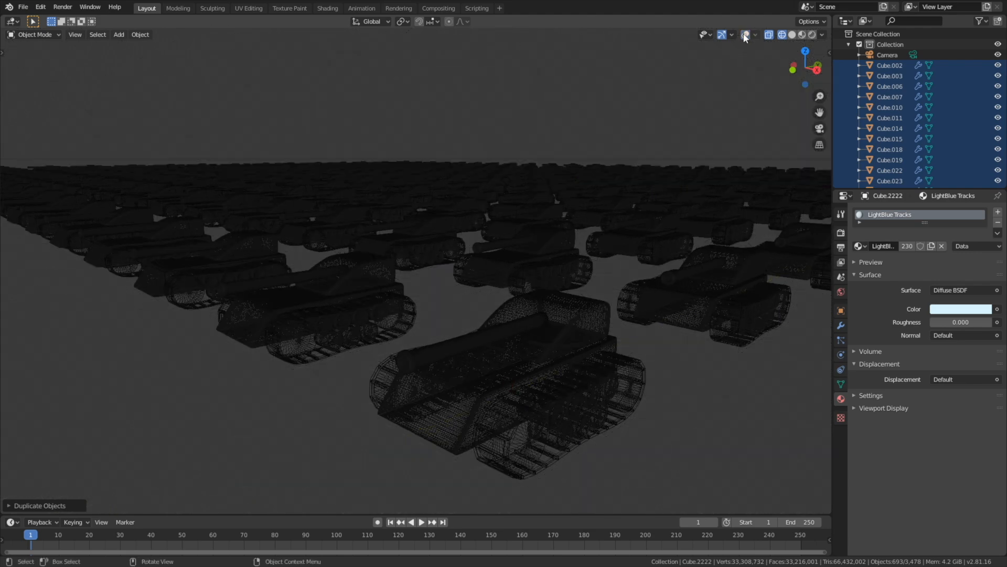
{"action": "left_click", "coordinate": [812, 35]}
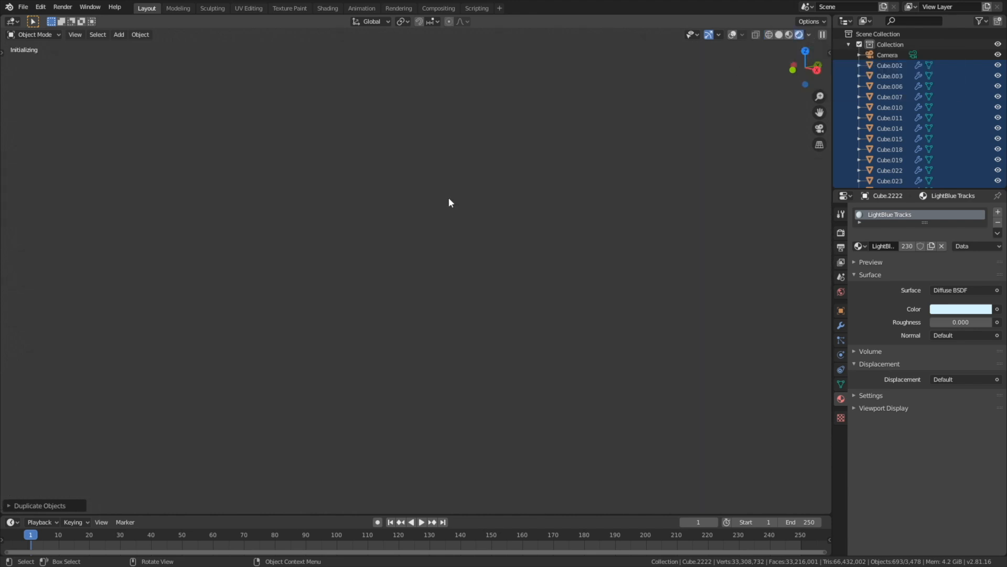
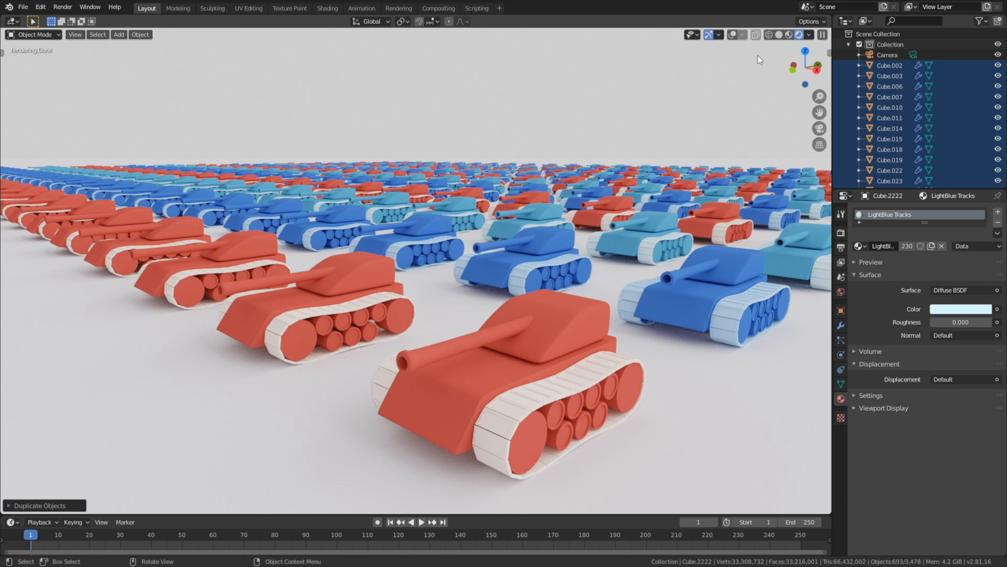
{"action": "left_click", "coordinate": [782, 34]}
{"action": "scroll", "coordinate": [505, 283], "scroll_direction": "down", "scroll_amount": 6}
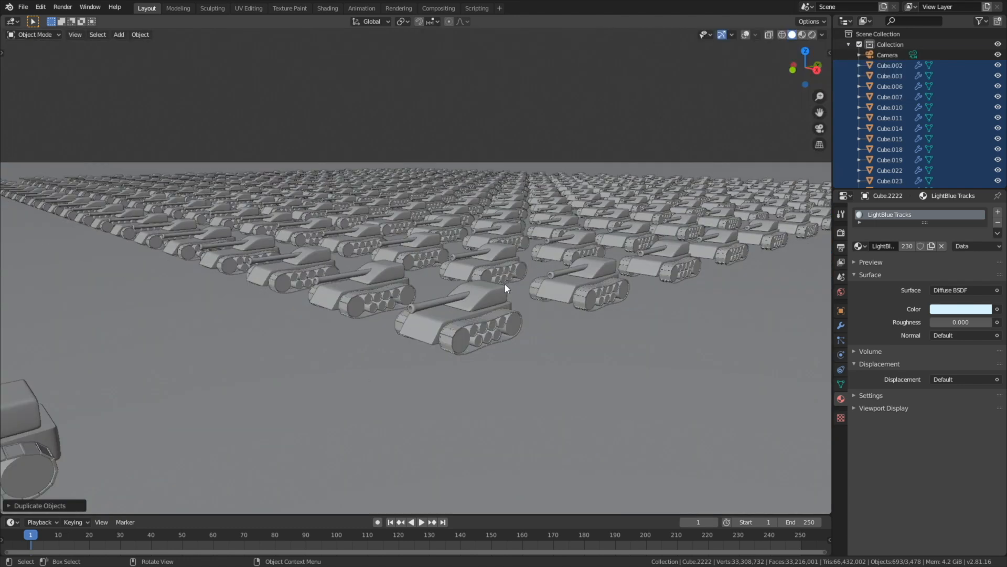
{"action": "left_click", "coordinate": [747, 35]}
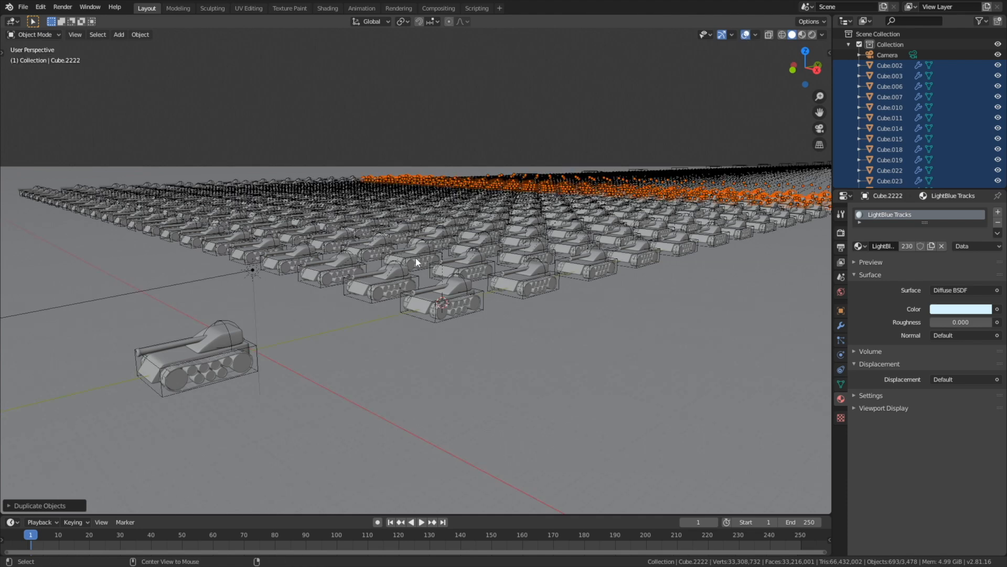
Step: Insert a location keyframe at frame 1 for the box empty of the separate tank near the light
{"action": "key", "text": "alt+a"}
{"action": "scroll", "coordinate": [236, 330], "scroll_direction": "up", "scroll_amount": 7}
{"action": "scroll", "coordinate": [237, 329], "scroll_direction": "down", "scroll_amount": 4}
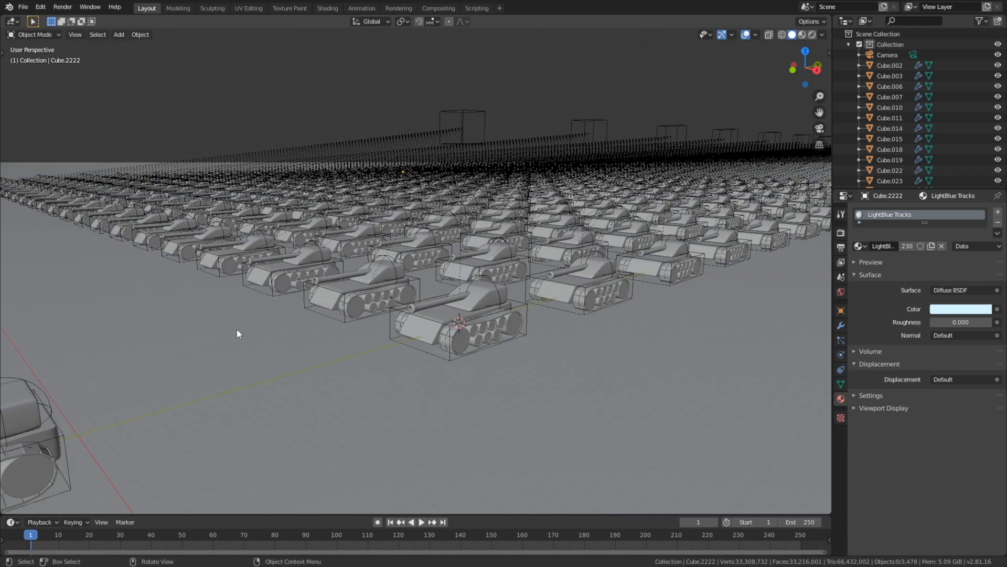
{"action": "middle_click_drag", "start_coordinate": [244, 329], "coordinate": [380, 270], "text": "shift"}
{"action": "left_click", "coordinate": [460, 266]}
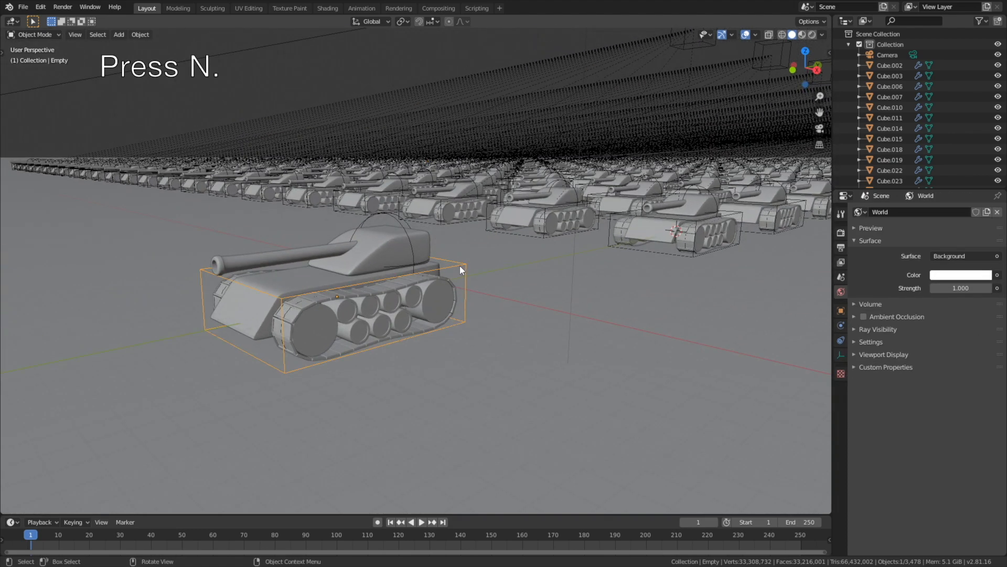
{"action": "key", "text": "n"}
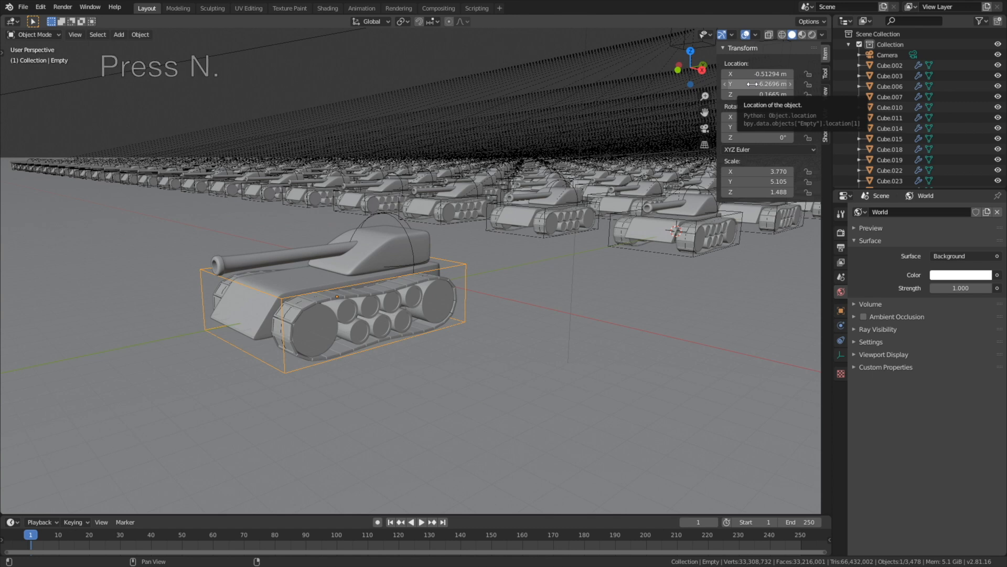
{"action": "key", "text": "i"}
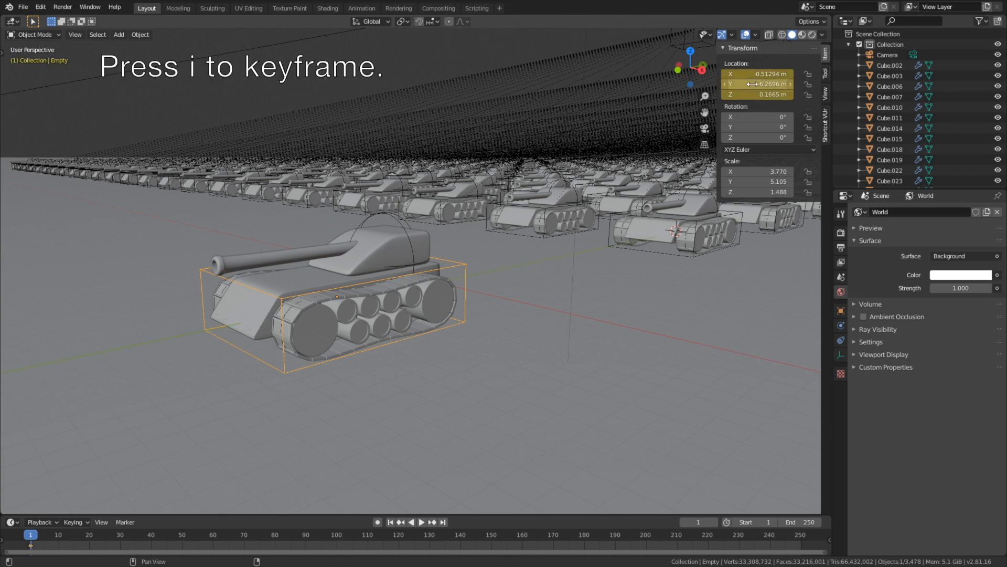
Step: At frame 30, move the tank's box empty about 11 m along negative Y, keyframe its location, and preview the motion around frame 28
{"action": "left_click", "coordinate": [119, 535]}
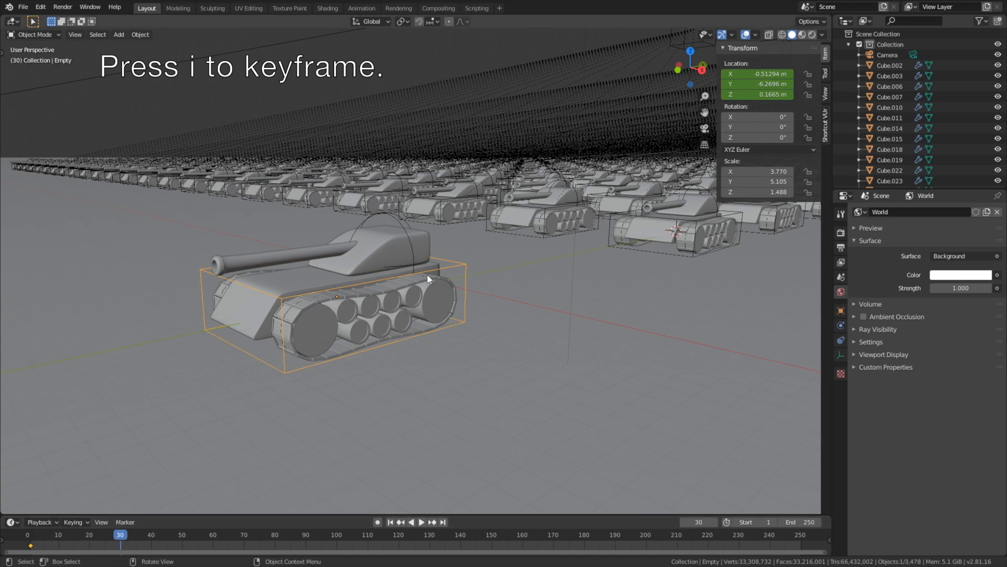
{"action": "key", "text": "g"}
{"action": "key", "text": "y"}
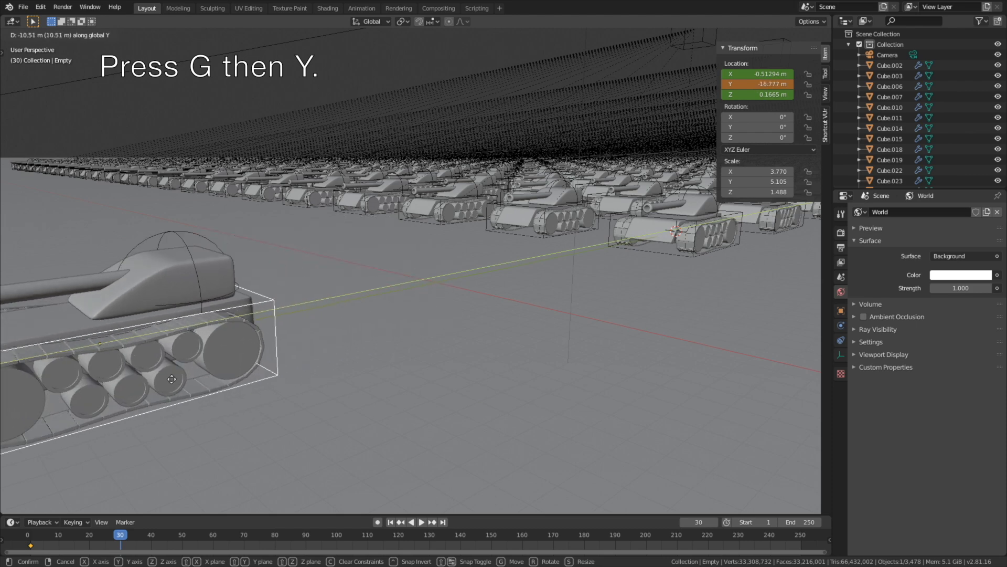
{"action": "left_click", "coordinate": [152, 371]}
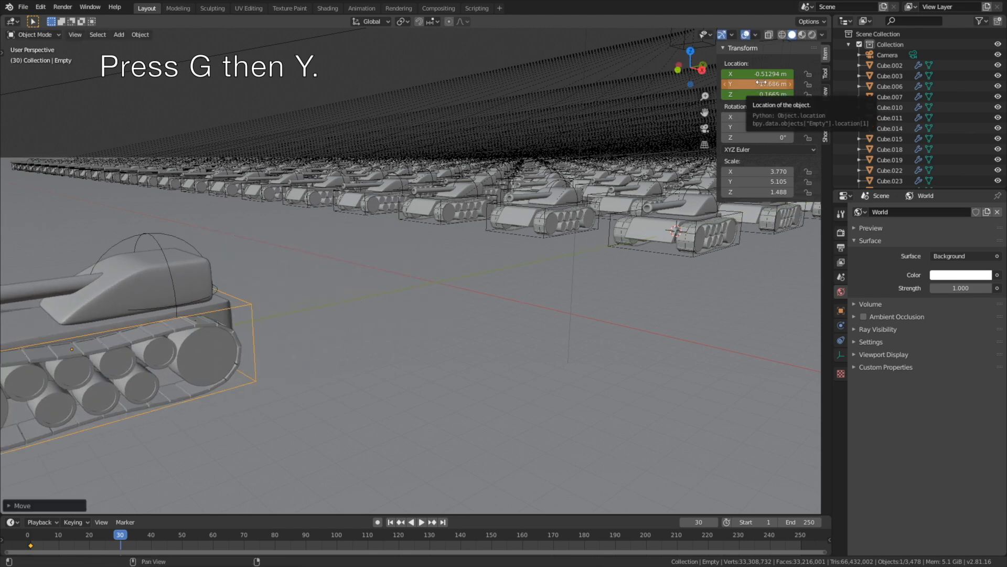
{"action": "key", "text": "i"}
{"action": "scroll", "coordinate": [233, 433], "scroll_direction": "down", "scroll_amount": 5}
{"action": "scroll", "coordinate": [226, 438], "scroll_direction": "up", "scroll_amount": 2}
{"action": "left_click_drag", "start_coordinate": [120, 535], "coordinate": [96, 537]}
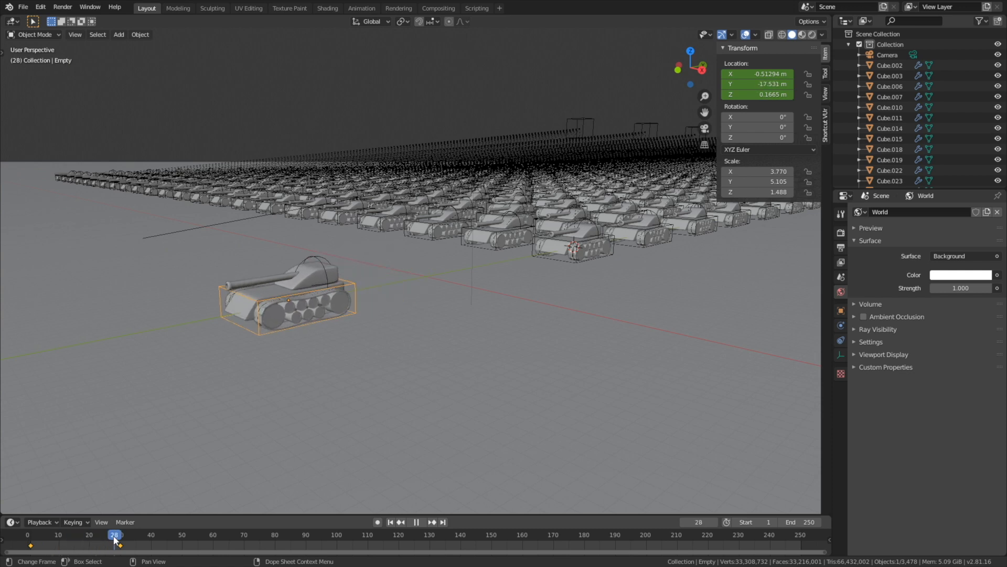
{"action": "key", "text": "space"}
Step: Keyframe the turret's sphere empty rotation at frame 28, and again at frame 50 after rotating it about -30.2° around global Z
{"action": "left_click", "coordinate": [313, 256]}
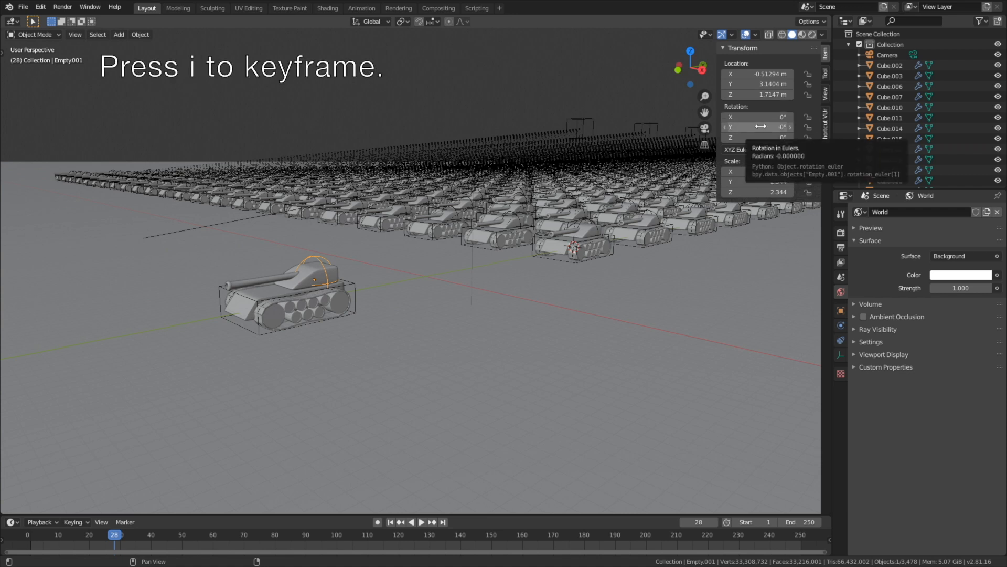
{"action": "key", "text": "i"}
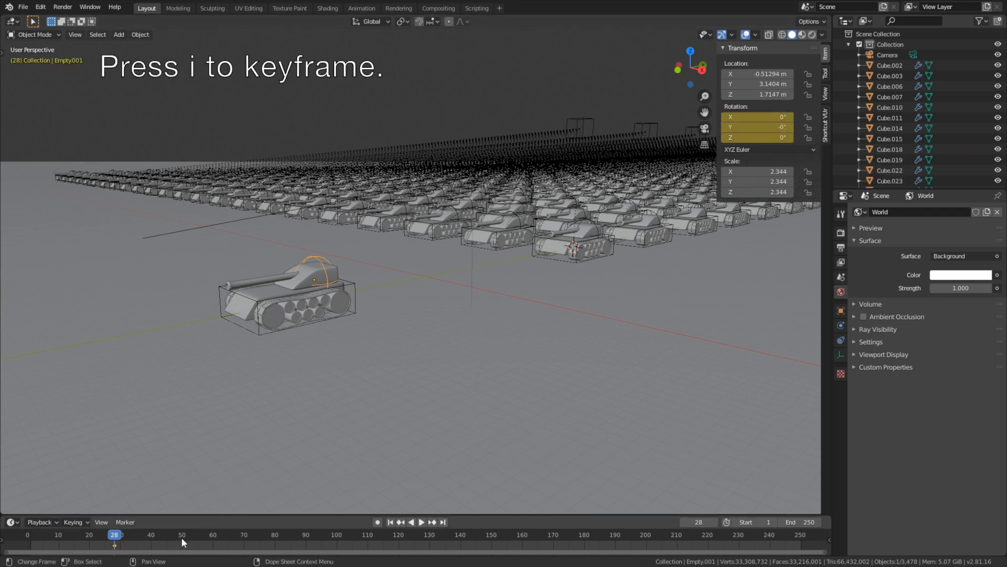
{"action": "left_click", "coordinate": [182, 537]}
{"action": "key", "text": "r"}
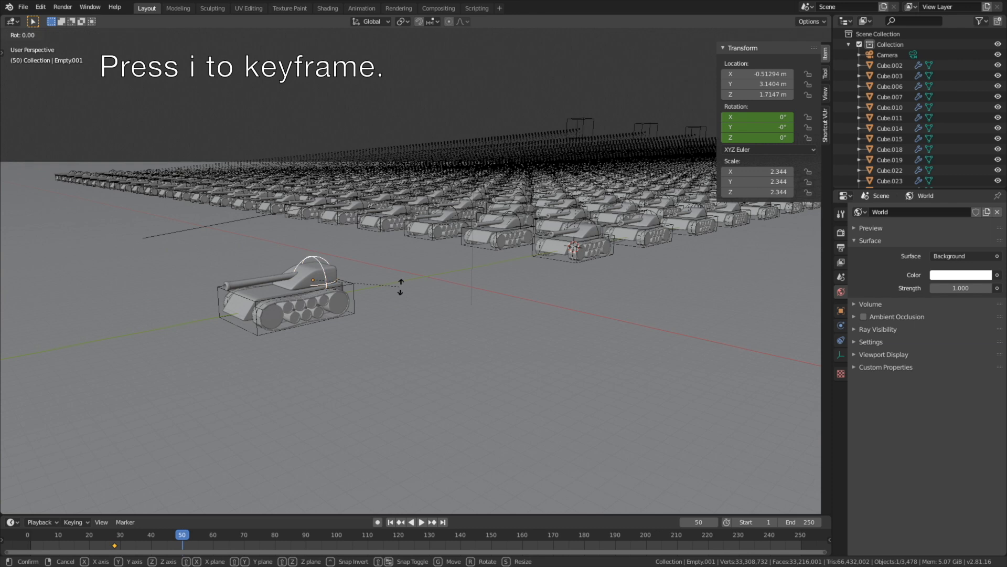
{"action": "key", "text": "z"}
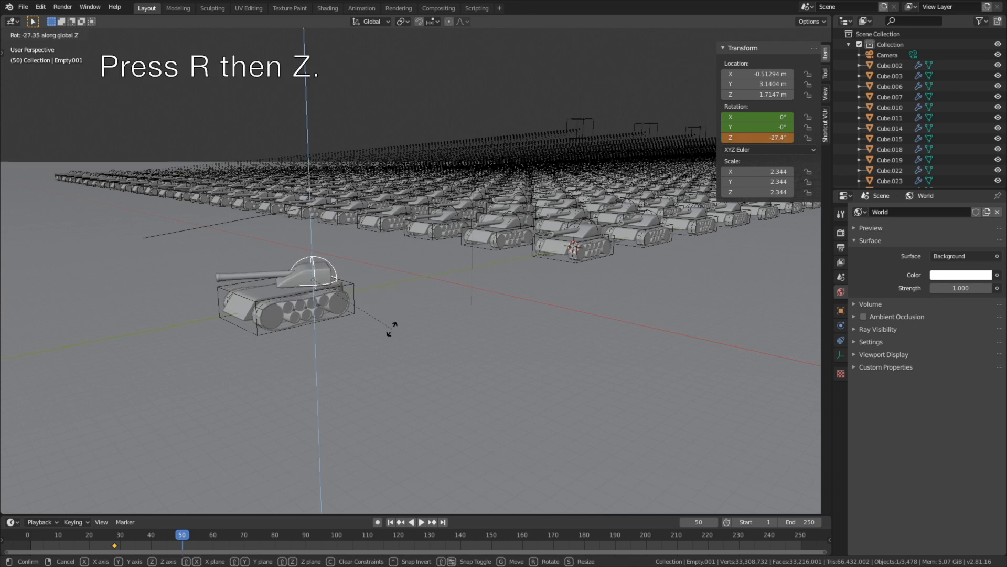
{"action": "left_click", "coordinate": [391, 337]}
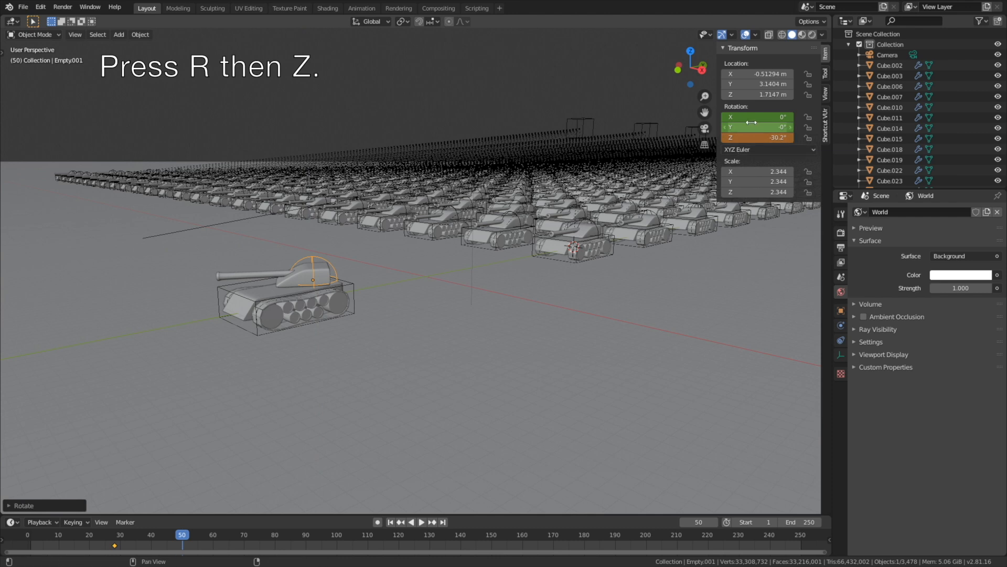
{"action": "key", "text": "i"}
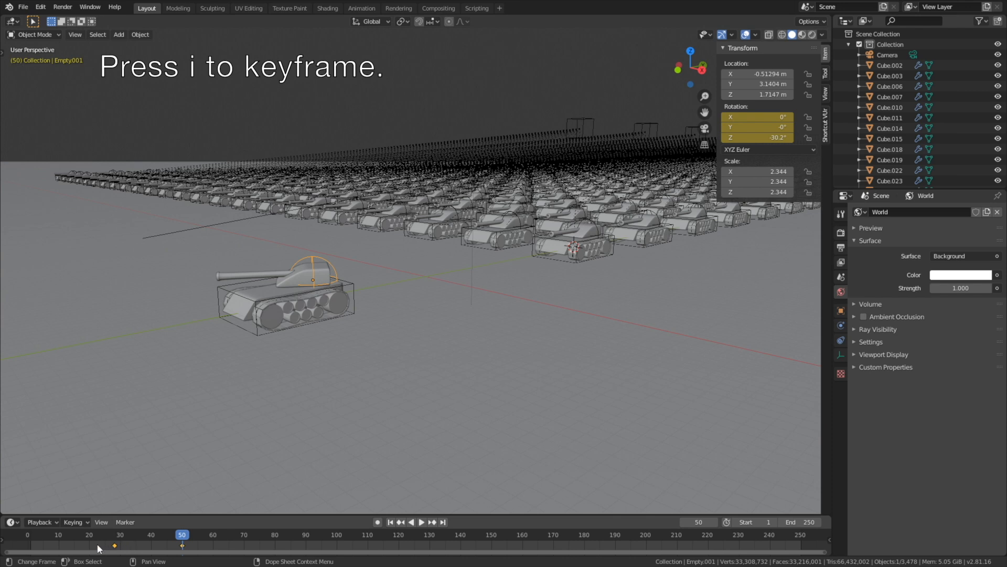
Step: Preview the turret rotation up to frame 56, and keyframe the barrel's Key 1 shape key value at 0 there
{"action": "left_click", "coordinate": [49, 534]}
{"action": "key", "text": "space"}
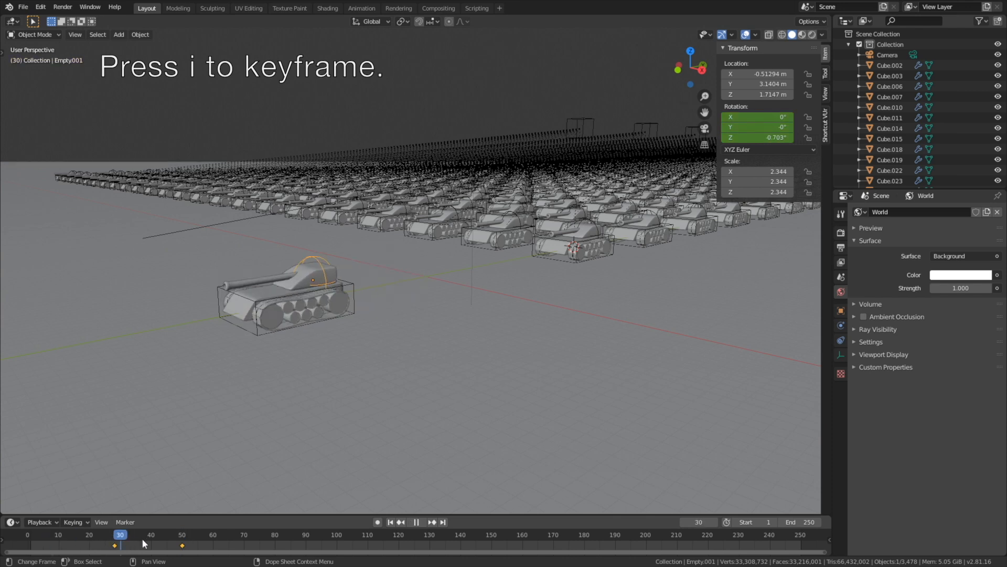
{"action": "left_click_drag", "start_coordinate": [176, 540], "coordinate": [201, 533]}
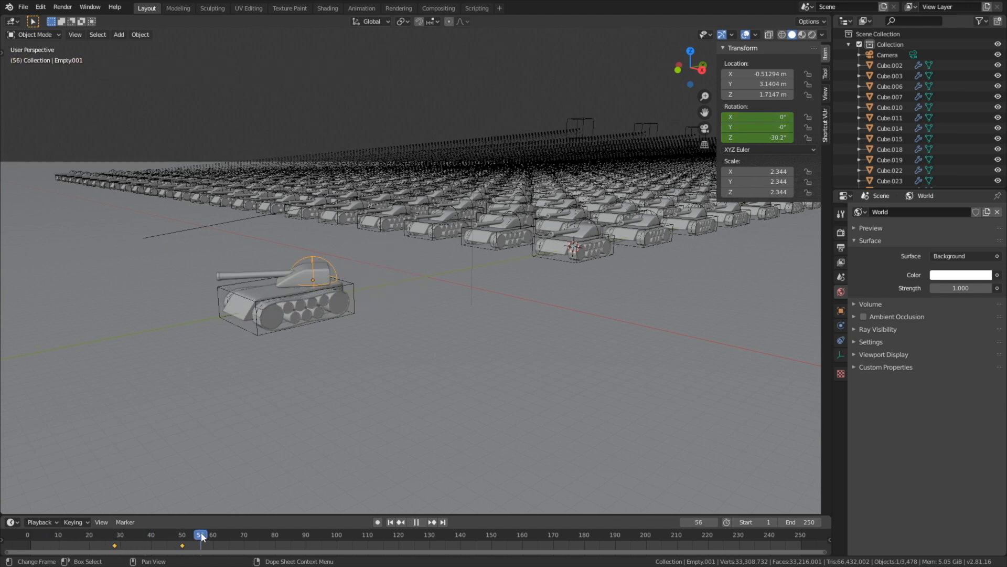
{"action": "key", "text": "space"}
{"action": "scroll", "coordinate": [260, 339], "scroll_direction": "up", "scroll_amount": 4}
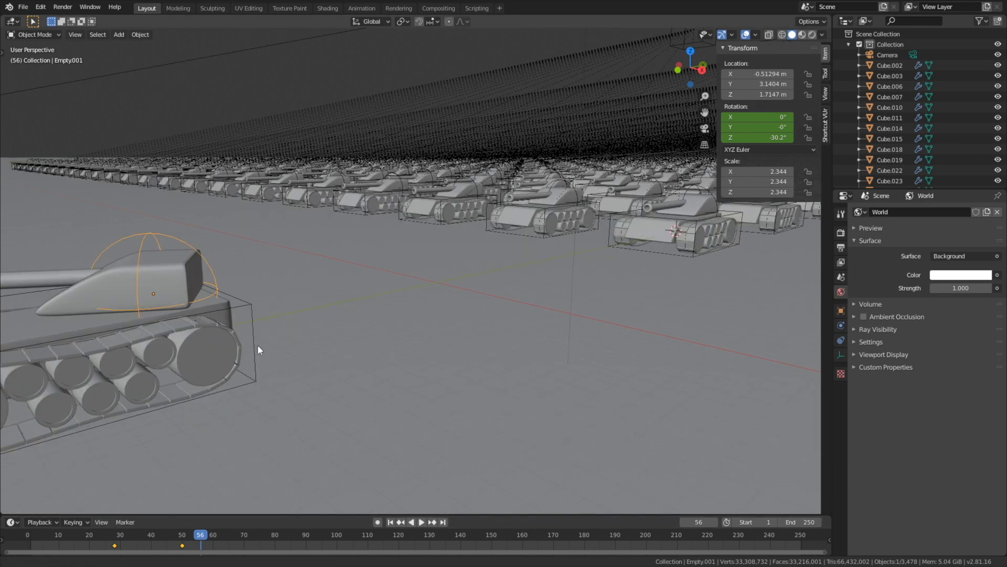
{"action": "middle_click_drag", "start_coordinate": [343, 337], "coordinate": [297, 339], "text": "shift"}
{"action": "left_click", "coordinate": [295, 223]}
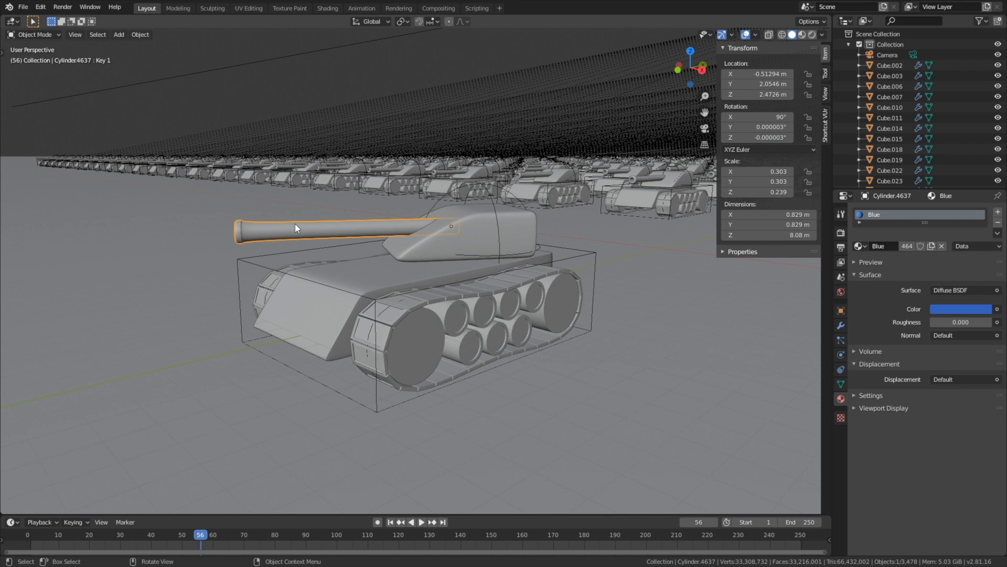
{"action": "left_click", "coordinate": [839, 386]}
{"action": "mouse_move", "coordinate": [929, 385]}
{"action": "left_mouse_down"}
{"action": "mouse_move", "coordinate": [986, 384]}
{"action": "mouse_move", "coordinate": [922, 384]}
{"action": "left_mouse_up"}
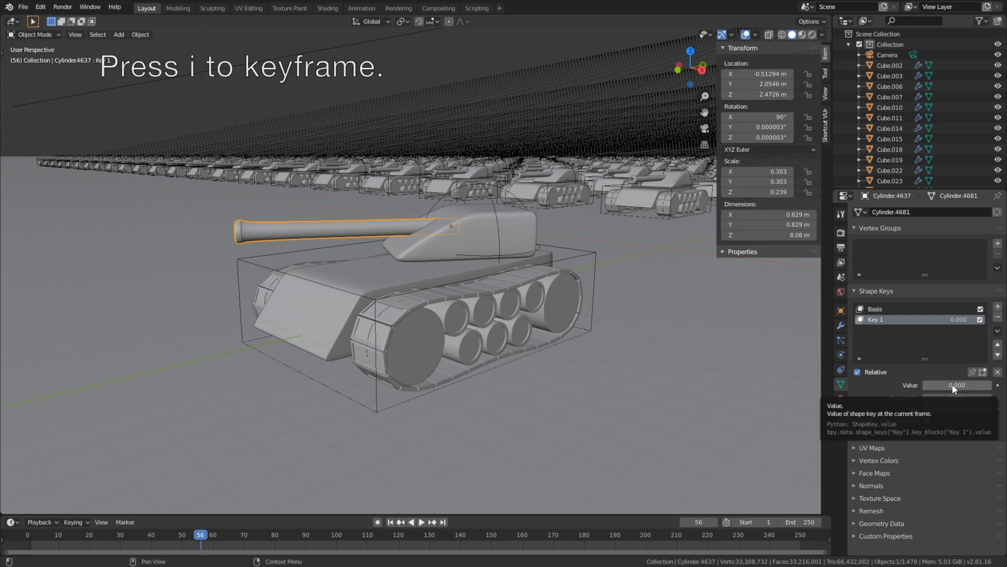
{"action": "key", "text": "i"}
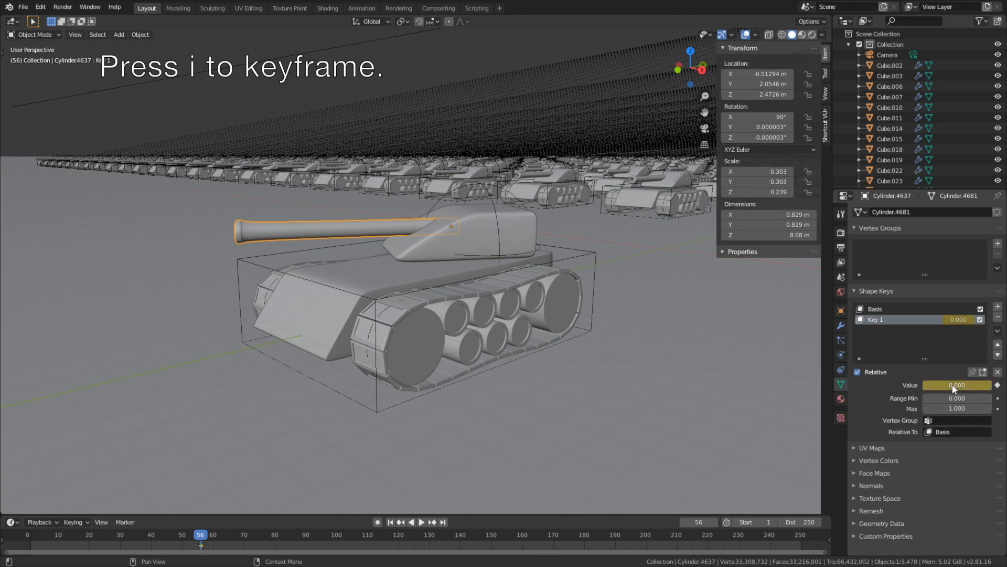
Step: At frame 60, set the barrel's Key 1 shape key value to 1.000 and keyframe it
{"action": "left_click", "coordinate": [698, 522]}
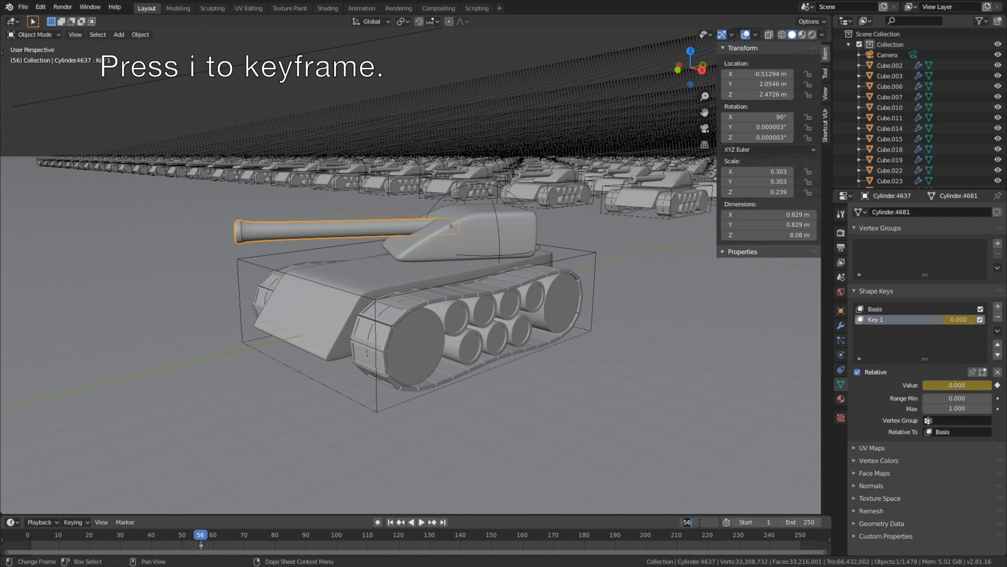
{"action": "type", "text": "60"}
{"action": "key", "text": "Return"}
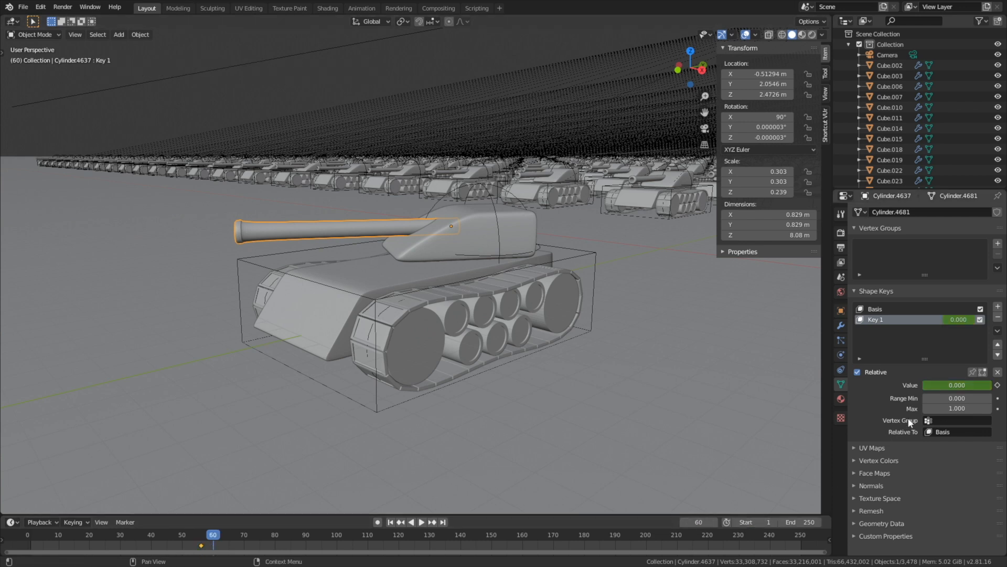
{"action": "left_click_drag", "start_coordinate": [926, 385], "coordinate": [994, 385]}
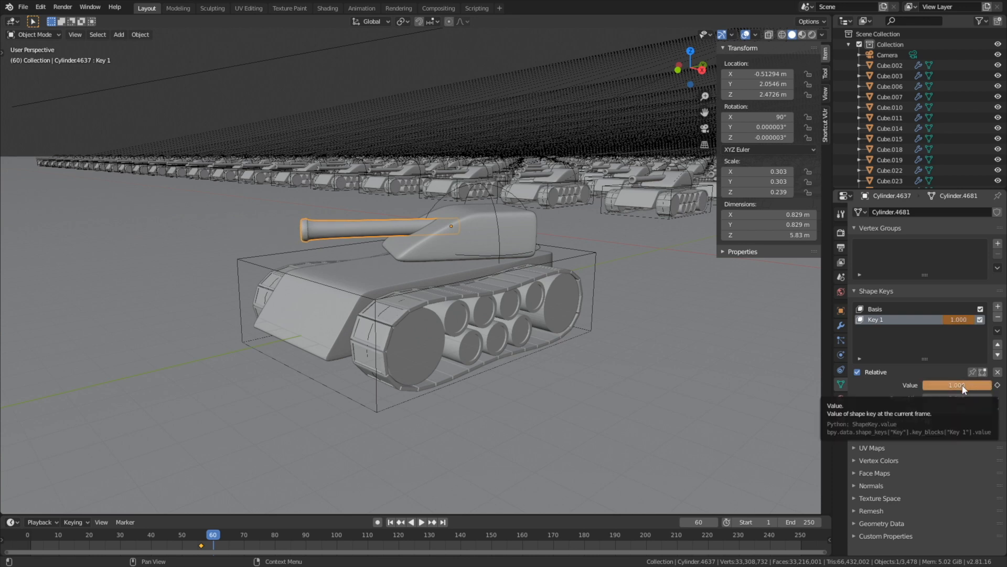
{"action": "key", "text": "i"}
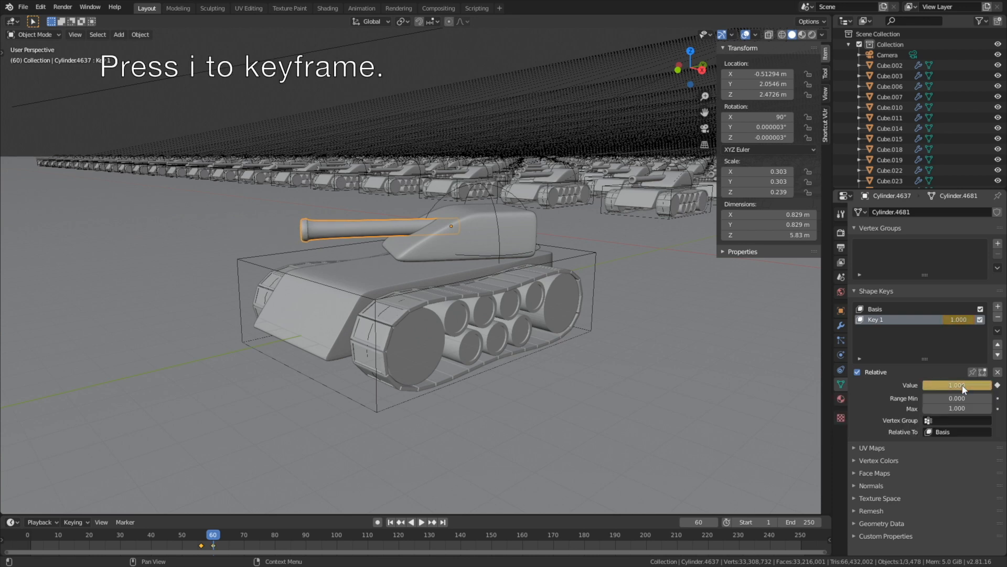
Step: At frame 68, set the barrel's Key 1 value back to 0.000, keyframe it, and scrub through the recoil
{"action": "left_click", "coordinate": [701, 523]}
{"action": "type", "text": "68"}
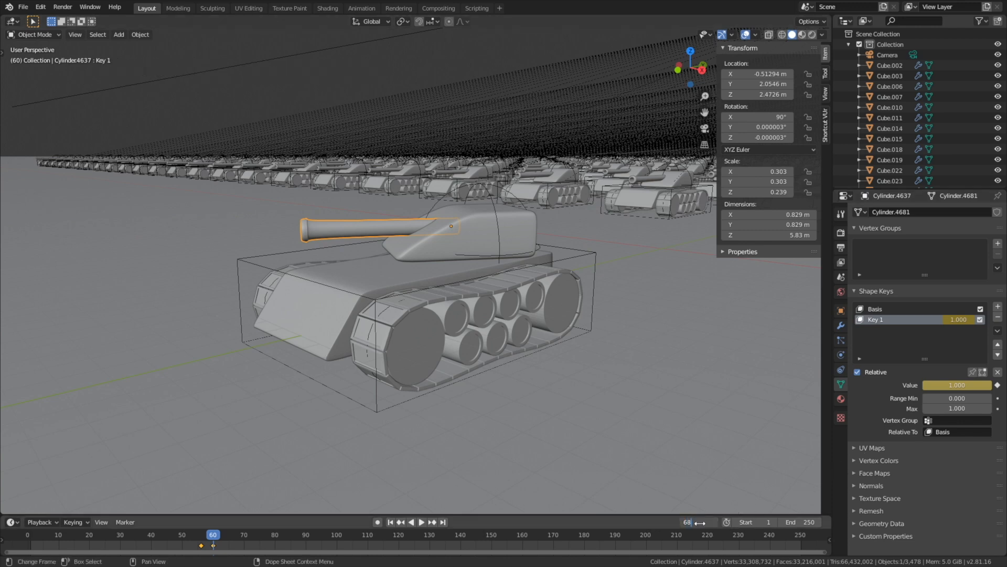
{"action": "key", "text": "Return"}
{"action": "left_click_drag", "start_coordinate": [985, 387], "coordinate": [916, 387]}
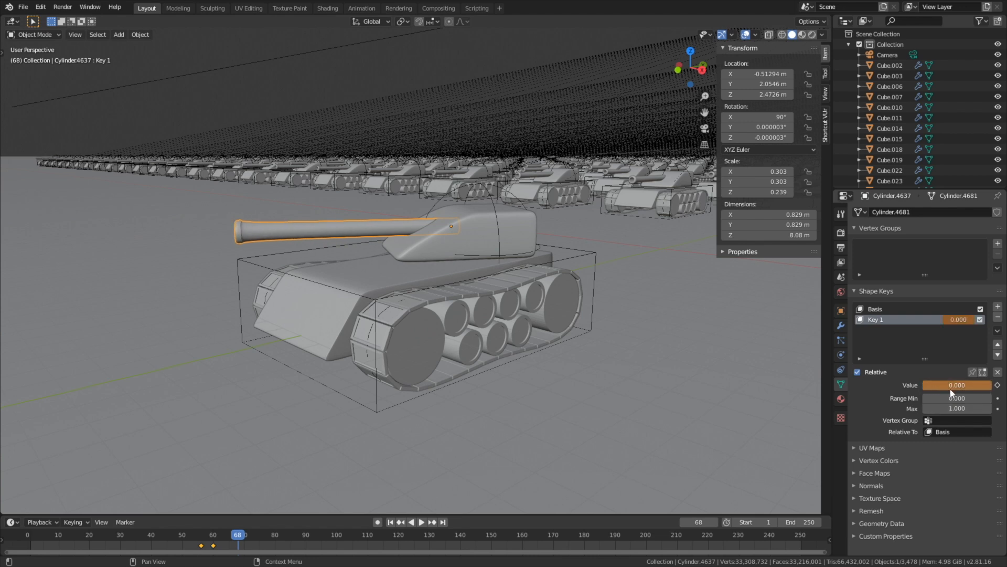
{"action": "key", "text": "i"}
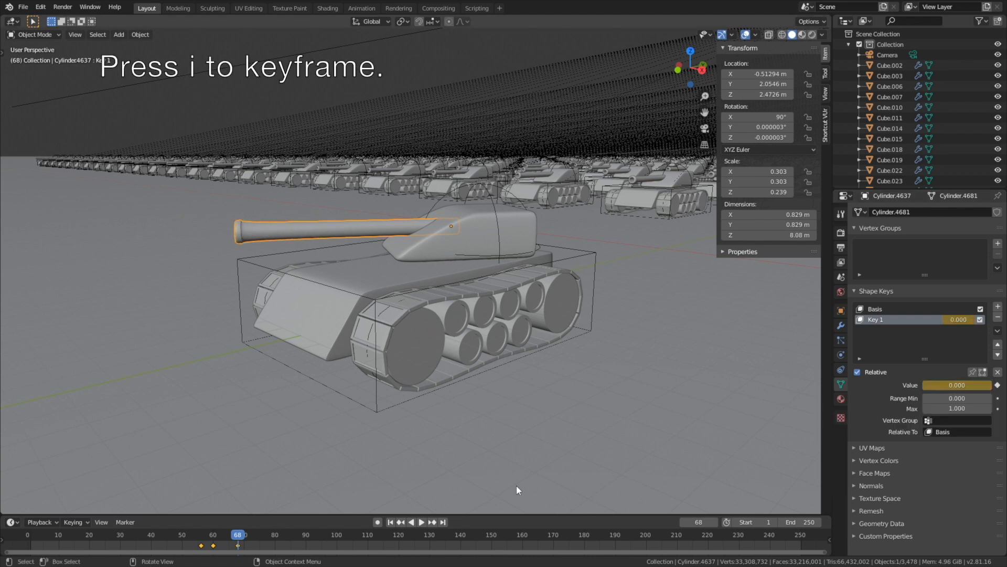
{"action": "left_click_drag", "start_coordinate": [202, 540], "coordinate": [241, 540]}
Step: Try moving the master empties of the second and third tank rows, and that of the fourth row, along global Y
{"action": "scroll", "coordinate": [603, 358], "scroll_direction": "down", "scroll_amount": 10}
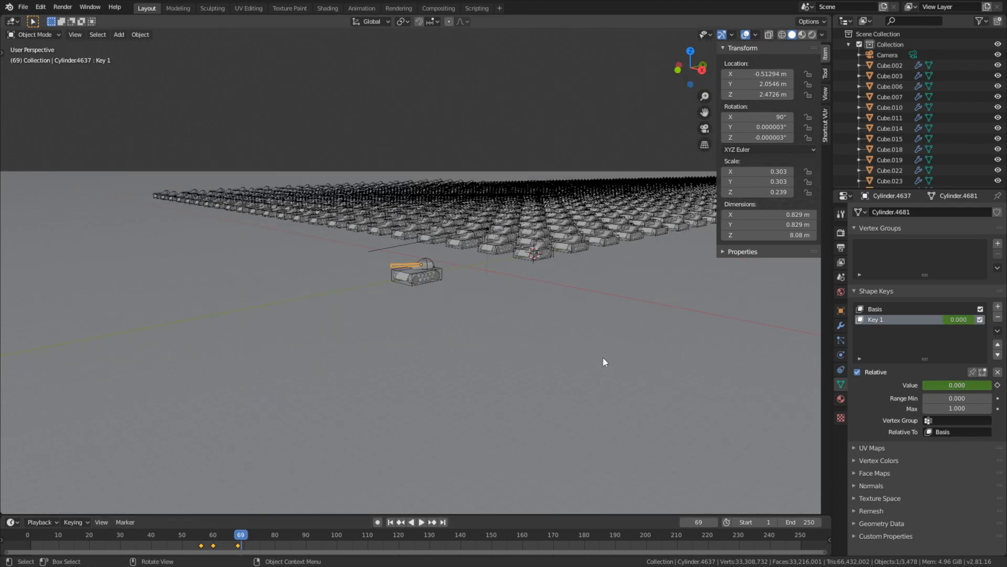
{"action": "middle_click_drag", "start_coordinate": [605, 297], "coordinate": [439, 340]}
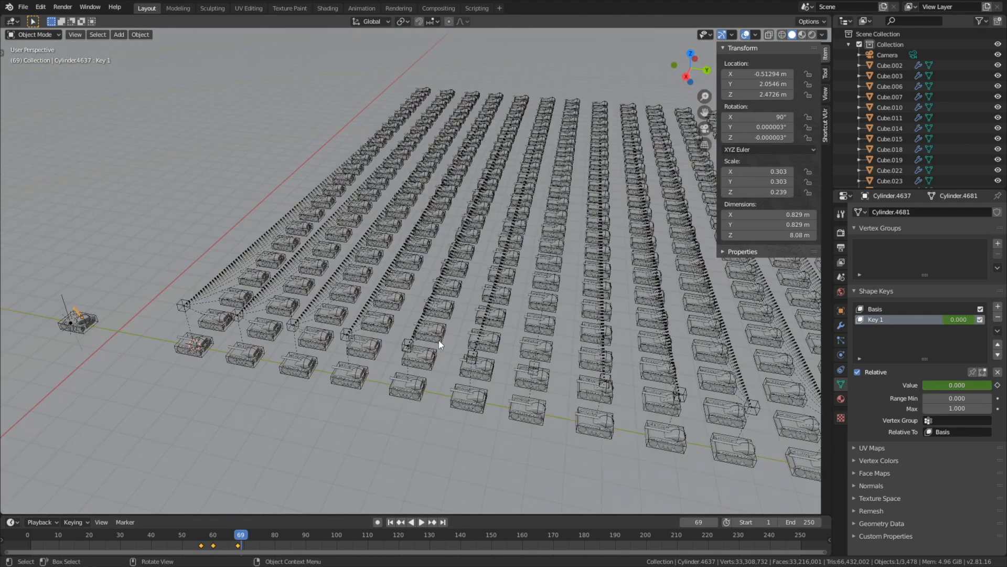
{"action": "left_click", "coordinate": [237, 315]}
{"action": "left_click", "coordinate": [293, 324], "text": "shift"}
{"action": "key", "text": "g"}
{"action": "key", "text": "y"}
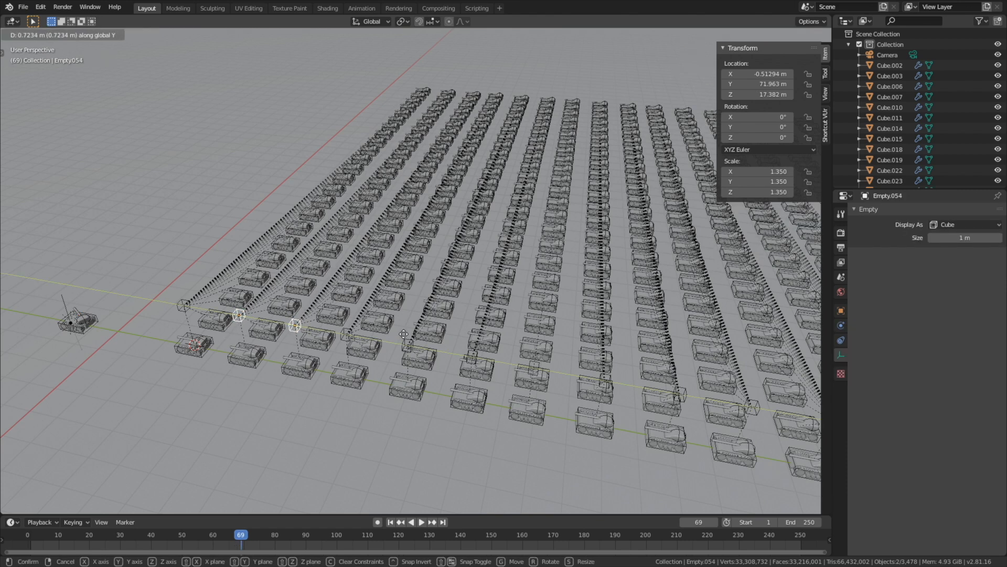
{"action": "right_click", "coordinate": [380, 333]}
{"action": "left_click", "coordinate": [346, 334]}
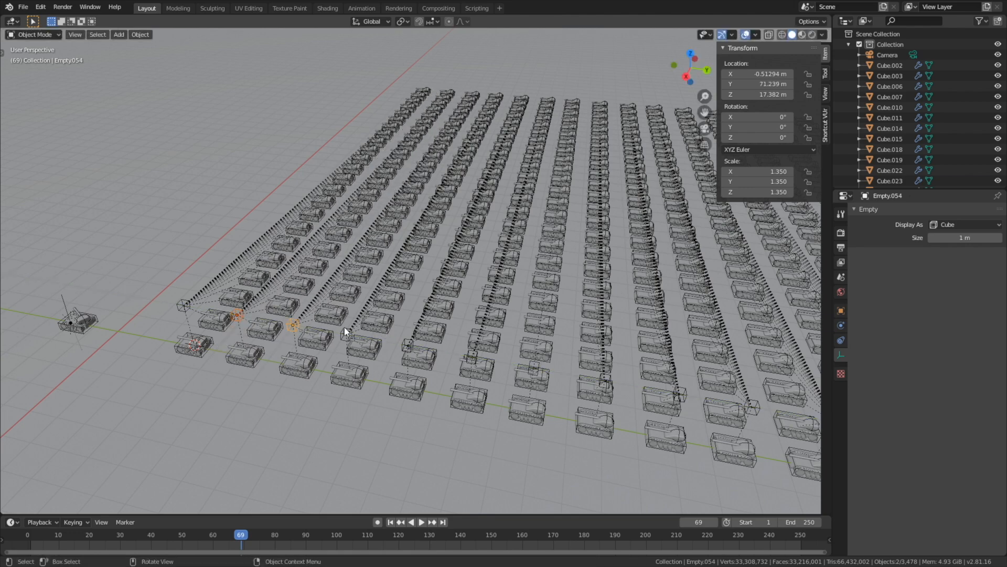
{"action": "key", "text": "g"}
{"action": "key", "text": "y"}
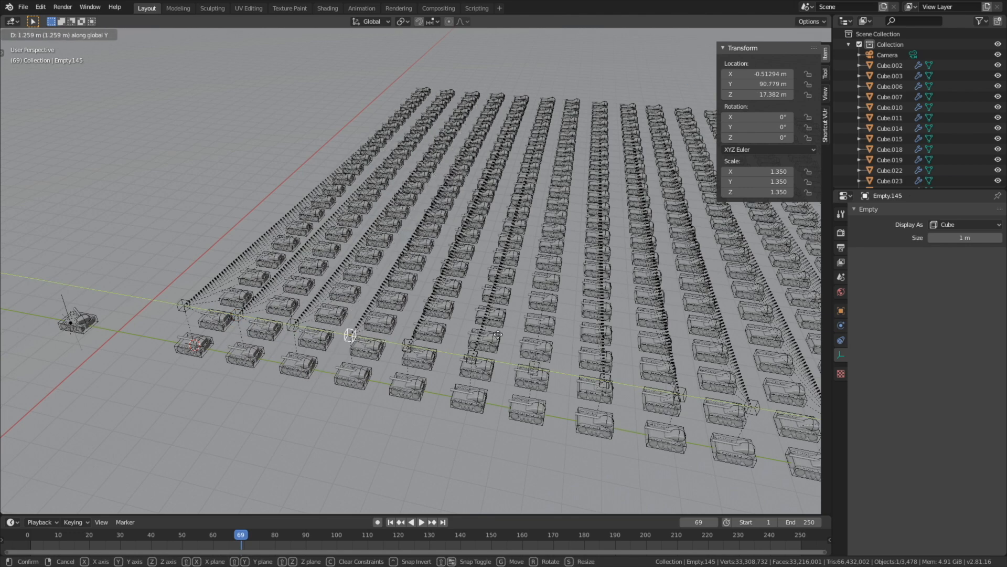
{"action": "right_click", "coordinate": [483, 336]}
Step: Add a cube-shaped empty at the 3D cursor by the front tank of the first row
{"action": "middle_click_drag", "start_coordinate": [545, 320], "coordinate": [512, 270]}
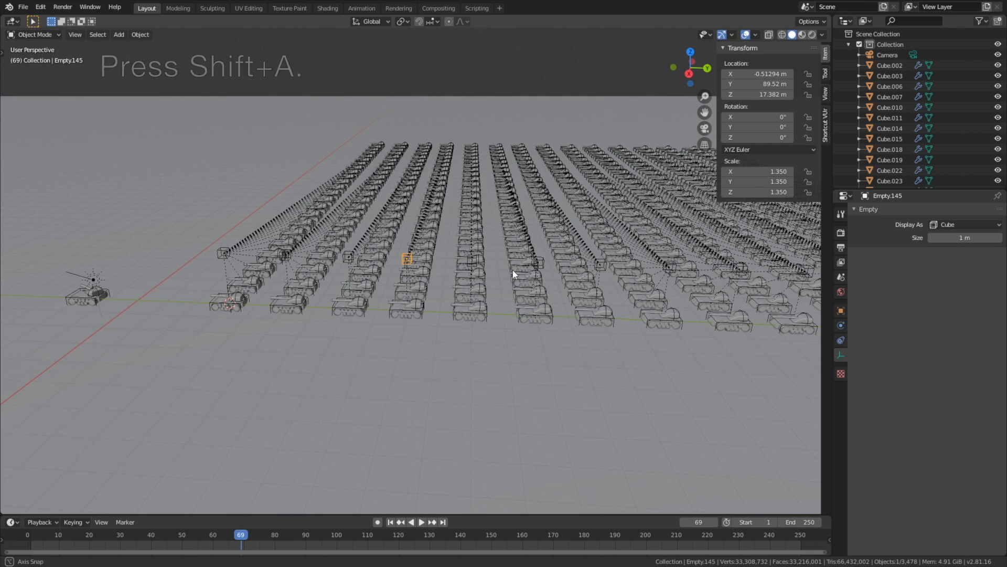
{"action": "key", "text": "shift+a"}
{"action": "mouse_move", "coordinate": [512, 266]}
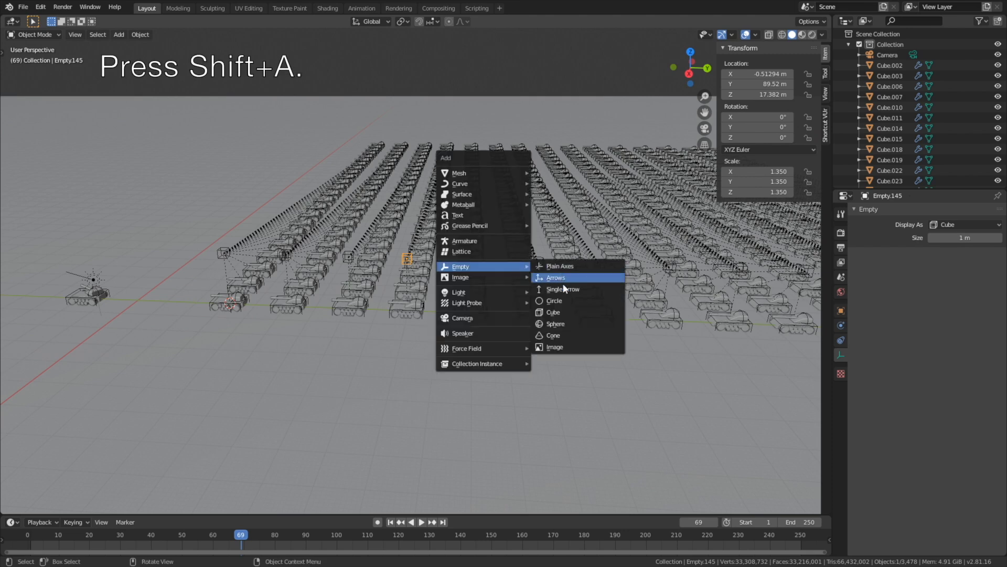
{"action": "left_click", "coordinate": [559, 313]}
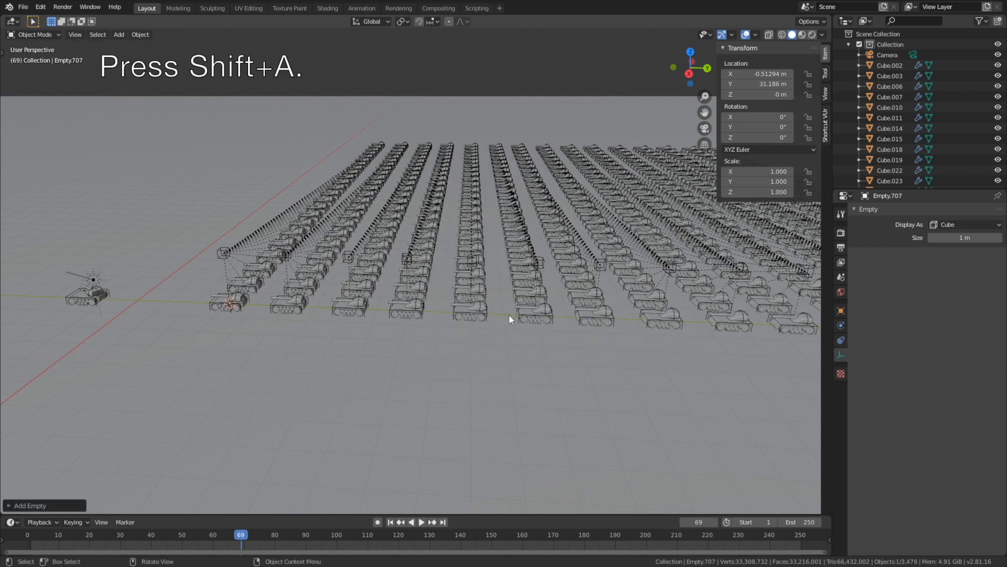
Step: Move the new cube empty high above the tank formation, to about X -35.6, Y 143.3, Z 63.9 m, and scale it to about 10.1
{"action": "key", "text": "g"}
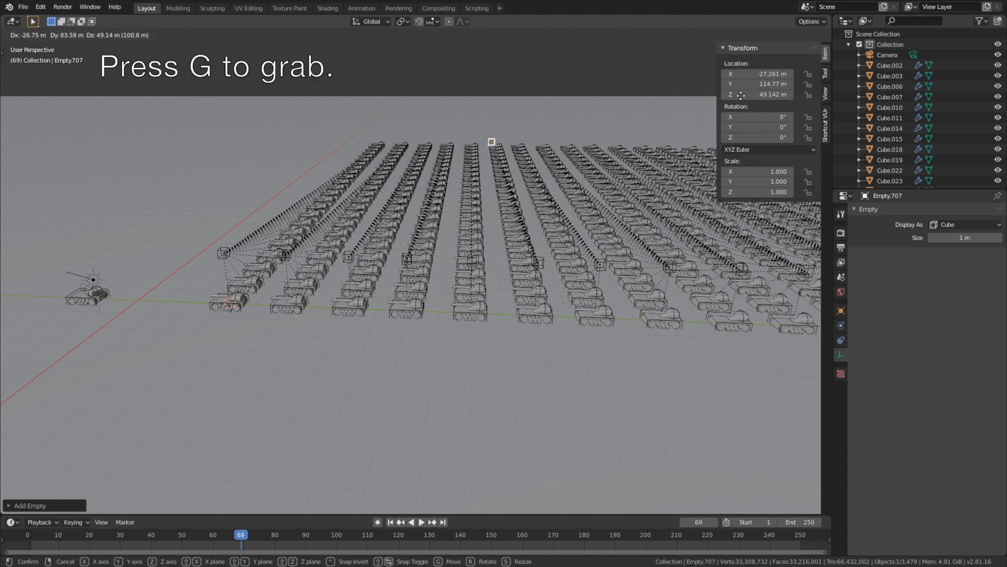
{"action": "left_click", "coordinate": [616, 94]}
{"action": "key", "text": "s"}
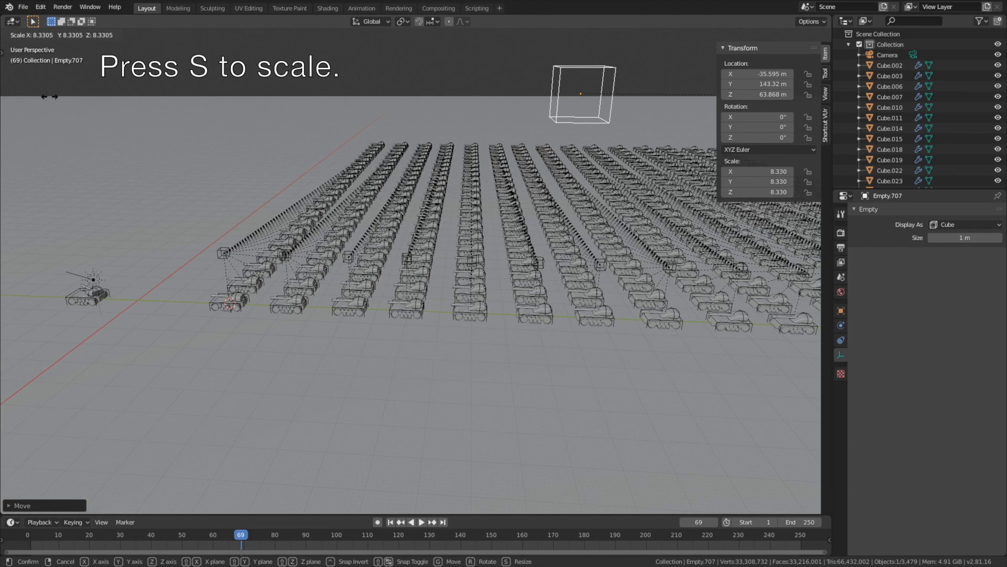
{"action": "left_click", "coordinate": [446, 116]}
{"action": "mouse_move", "coordinate": [612, 128]}
{"action": "middle_mouse_down"}
{"action": "mouse_move", "coordinate": [702, 130]}
{"action": "mouse_move", "coordinate": [609, 121]}
{"action": "middle_mouse_up"}
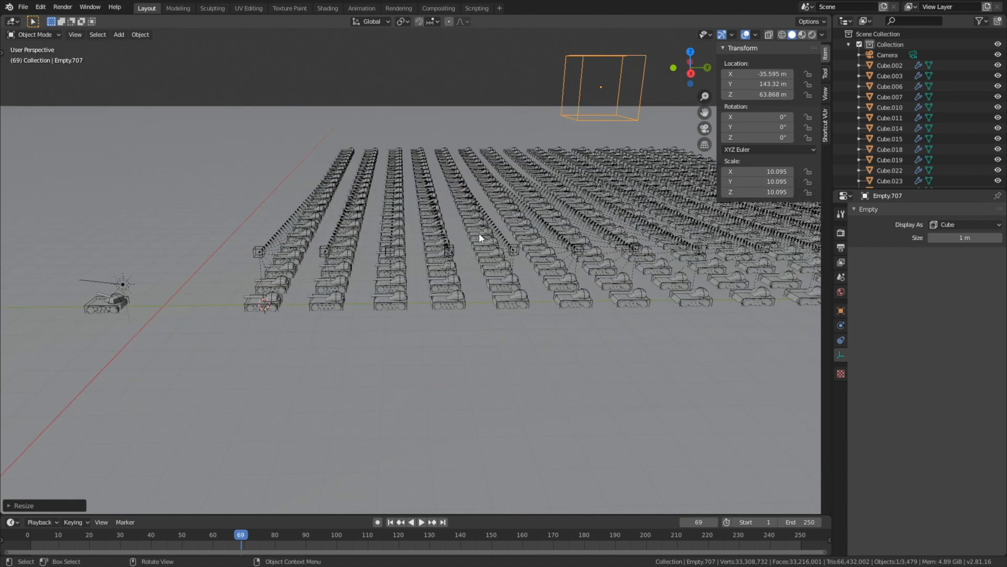
Step: Parent the master empties of all tank rows to the large cube empty using Object (Keep Transform)
{"action": "left_click", "coordinate": [254, 248]}
{"action": "left_click", "coordinate": [323, 249], "text": "shift"}
{"action": "middle_click_drag", "start_coordinate": [383, 254], "coordinate": [382, 235]}
{"action": "left_click", "coordinate": [383, 169], "text": "shift"}
{"action": "left_click", "coordinate": [442, 170], "text": "shift"}
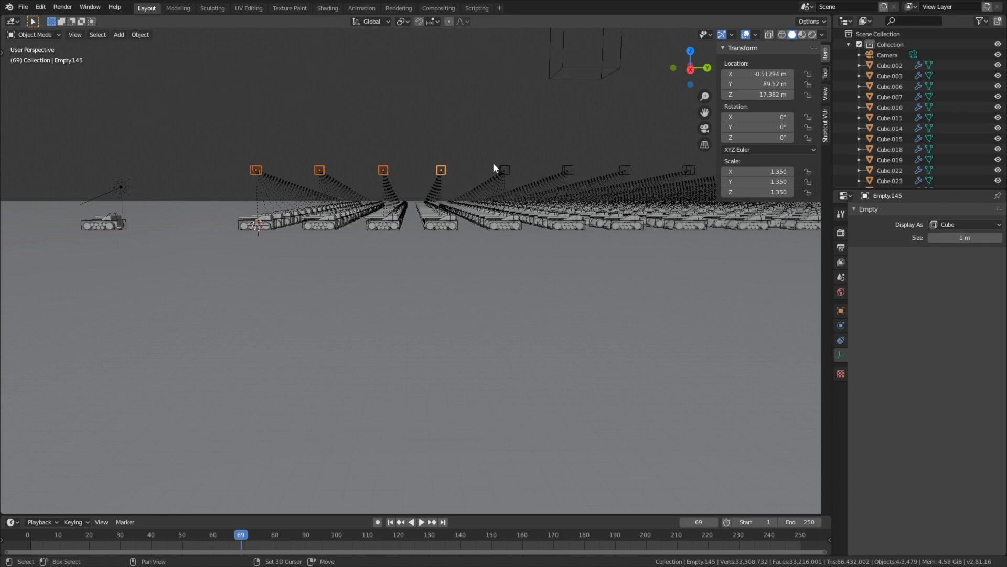
{"action": "left_click", "coordinate": [626, 168], "text": "shift"}
{"action": "left_click", "coordinate": [690, 168], "text": "shift"}
{"action": "middle_click_drag", "start_coordinate": [656, 171], "coordinate": [417, 160], "text": "shift"}
{"action": "left_click", "coordinate": [303, 157], "text": "shift"}
{"action": "left_click", "coordinate": [361, 157], "text": "shift"}
{"action": "left_click", "coordinate": [423, 157], "text": "shift"}
{"action": "left_click", "coordinate": [545, 158], "text": "shift"}
{"action": "left_click", "coordinate": [608, 158], "text": "shift"}
{"action": "left_click", "coordinate": [670, 157], "text": "shift"}
{"action": "left_click", "coordinate": [232, 58], "text": "shift"}
{"action": "key", "text": "ctrl+p"}
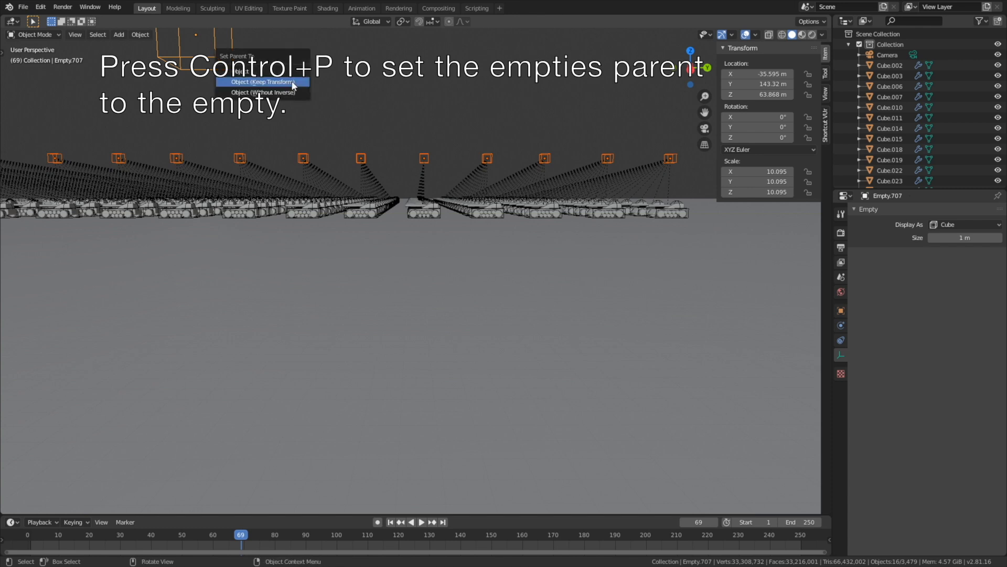
{"action": "left_click", "coordinate": [293, 82]}
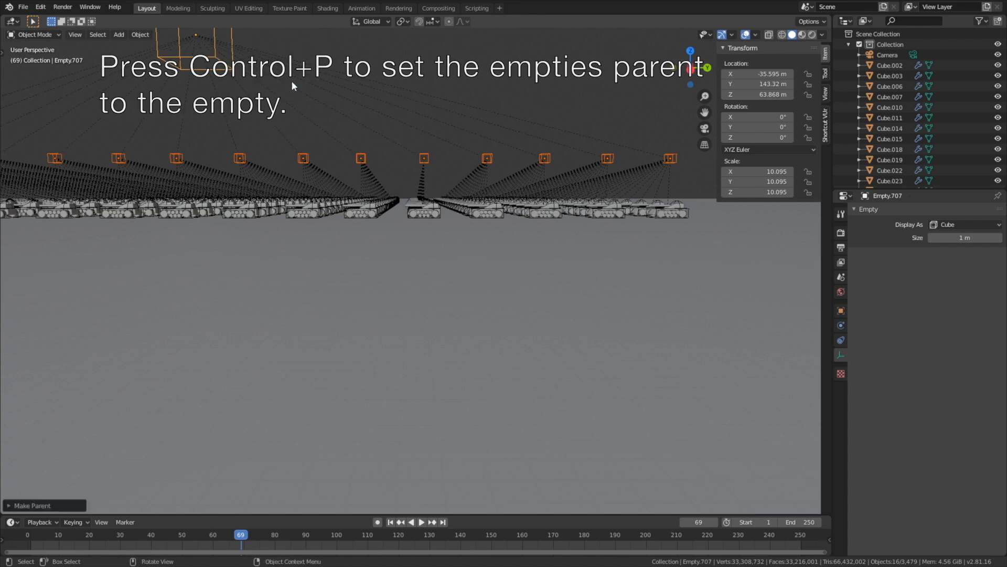
{"action": "scroll", "coordinate": [256, 107], "scroll_direction": "down", "scroll_amount": 6}
{"action": "scroll", "coordinate": [283, 108], "scroll_direction": "up", "scroll_amount": 3}
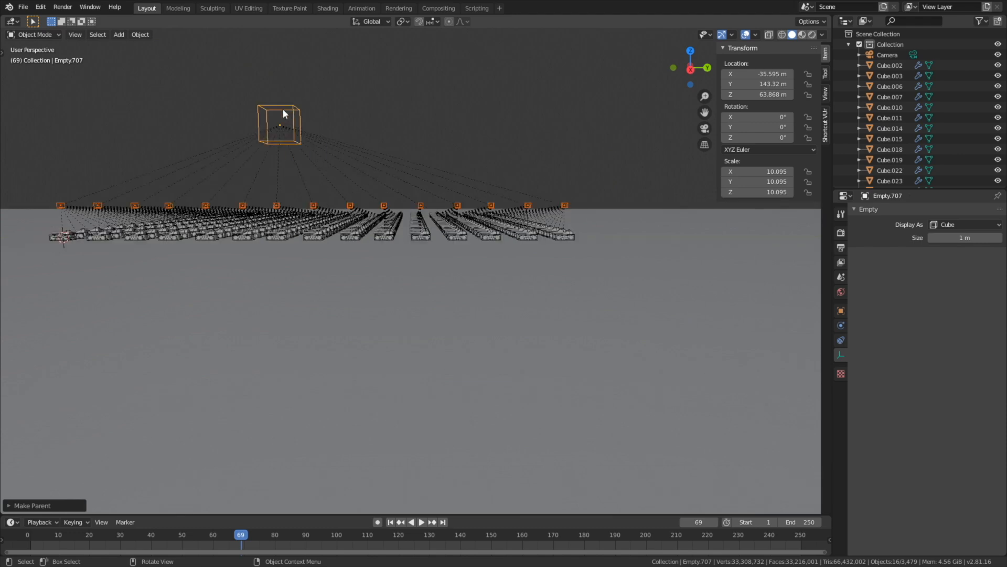
Step: Select only the large master empty and hide the viewport overlays
{"action": "left_click", "coordinate": [279, 103]}
{"action": "middle_click_drag", "start_coordinate": [279, 103], "coordinate": [460, 137]}
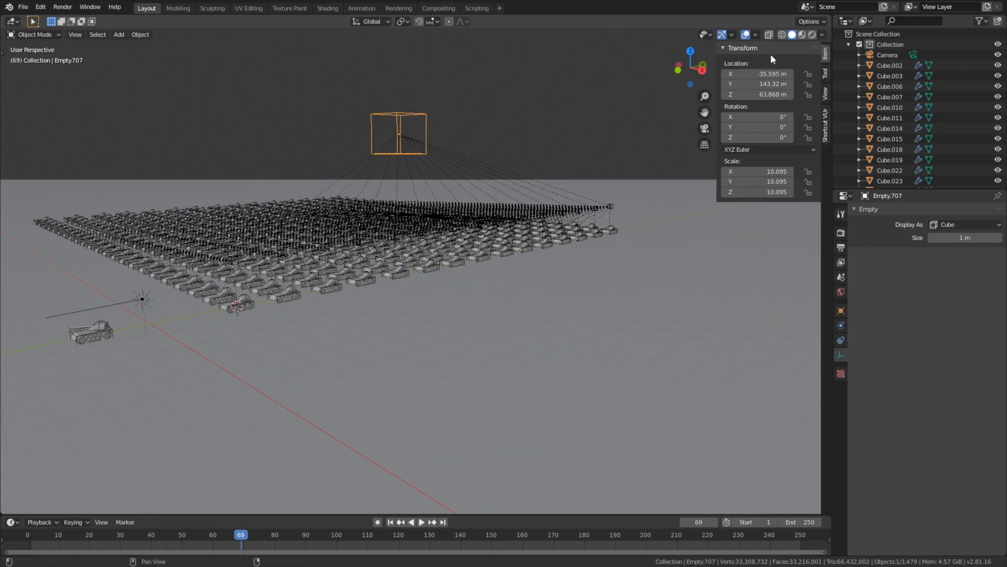
{"action": "left_click", "coordinate": [746, 34]}
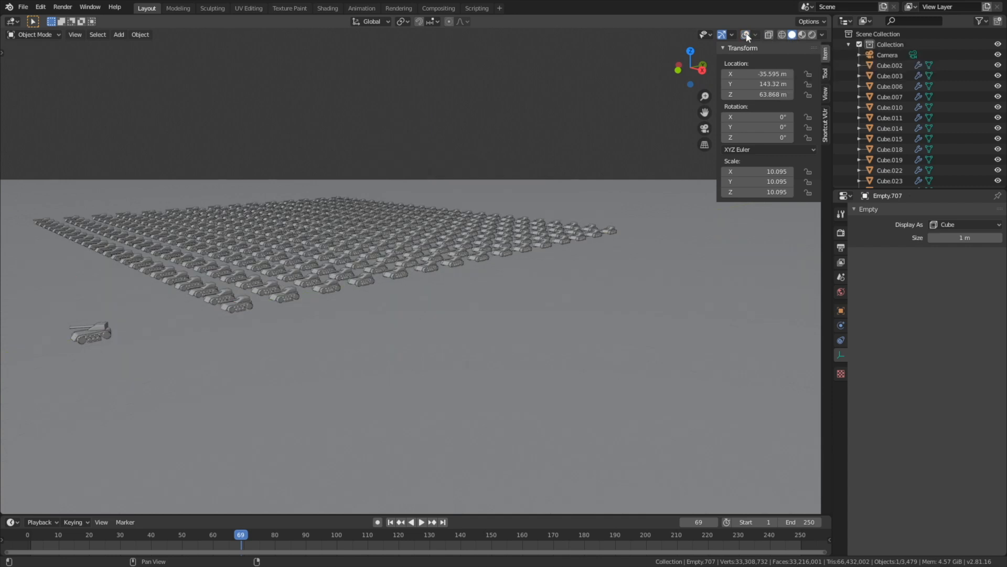
Step: Try moving the whole tank formation along global Y with the large master empty
{"action": "scroll", "coordinate": [471, 137], "scroll_direction": "up", "scroll_amount": 4}
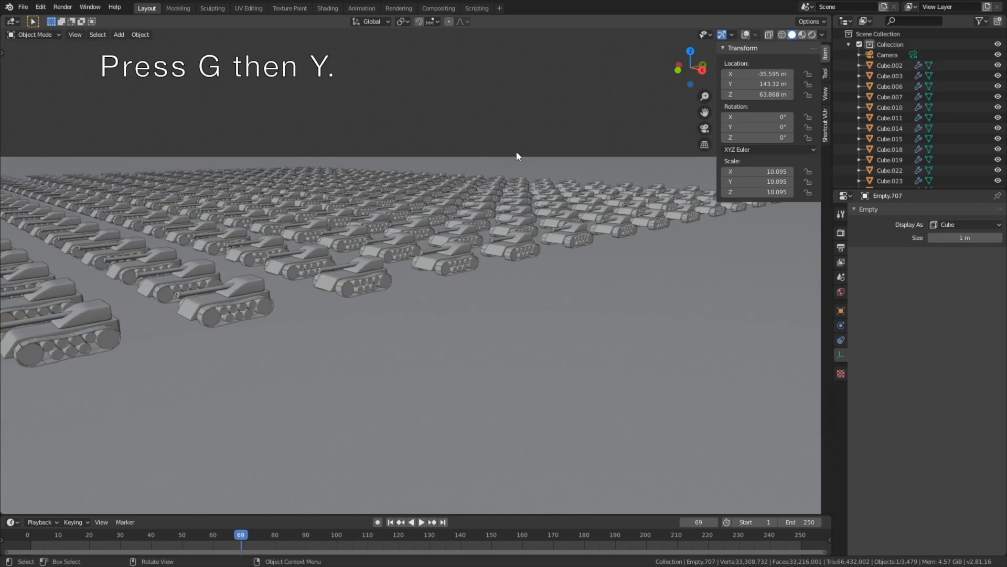
{"action": "key", "text": "g"}
{"action": "key", "text": "y"}
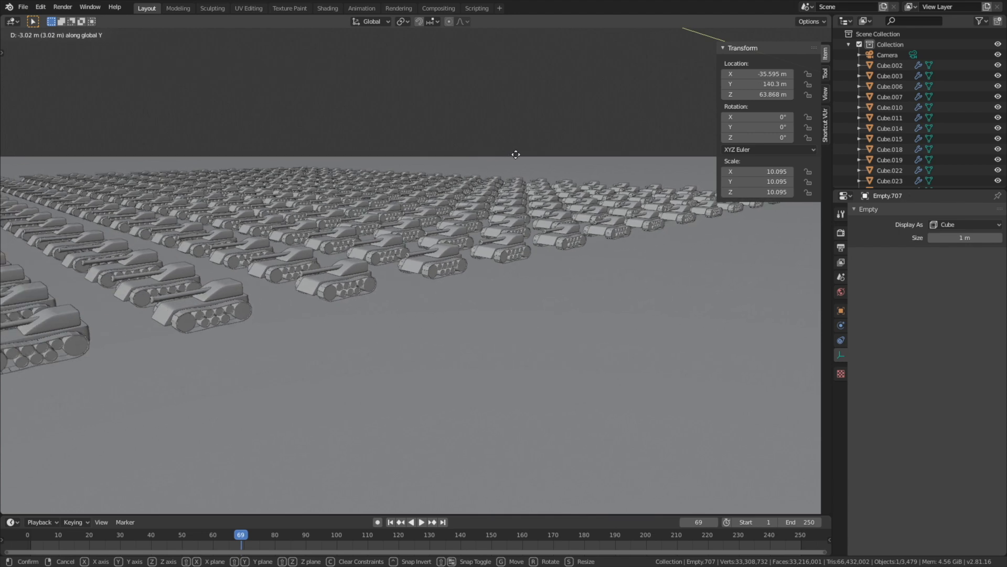
{"action": "right_click", "coordinate": [515, 156]}
{"action": "scroll", "coordinate": [430, 246], "scroll_direction": "down", "scroll_amount": 6}
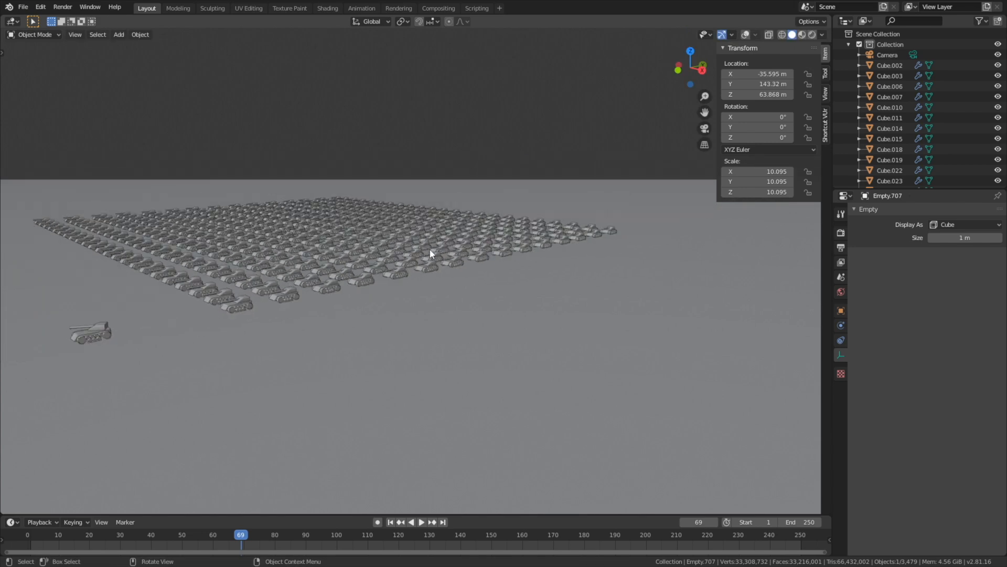
Step: Save the scene as a new file named Rig3.blend in the Gumroad folder
{"action": "left_click", "coordinate": [23, 6]}
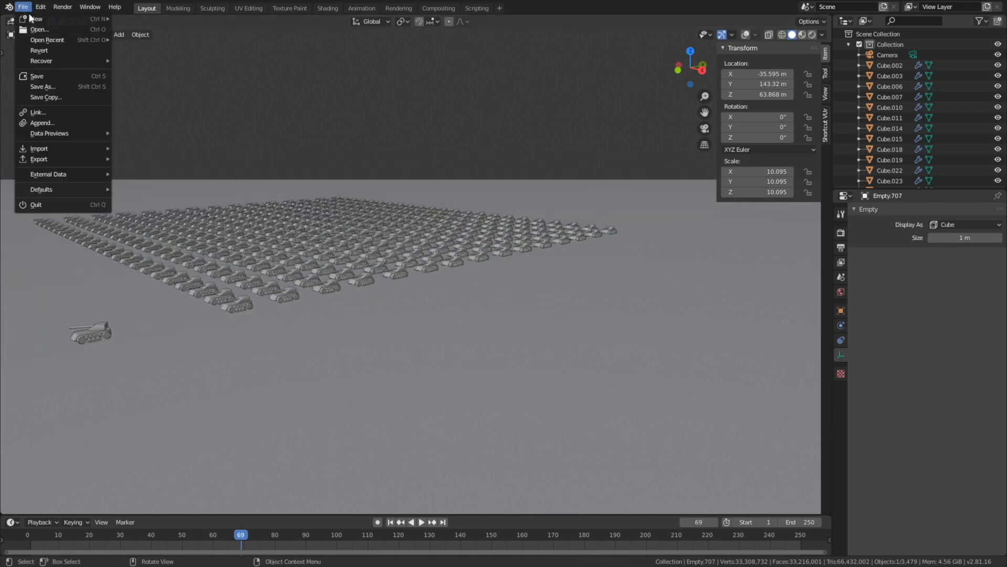
{"action": "left_click", "coordinate": [53, 87]}
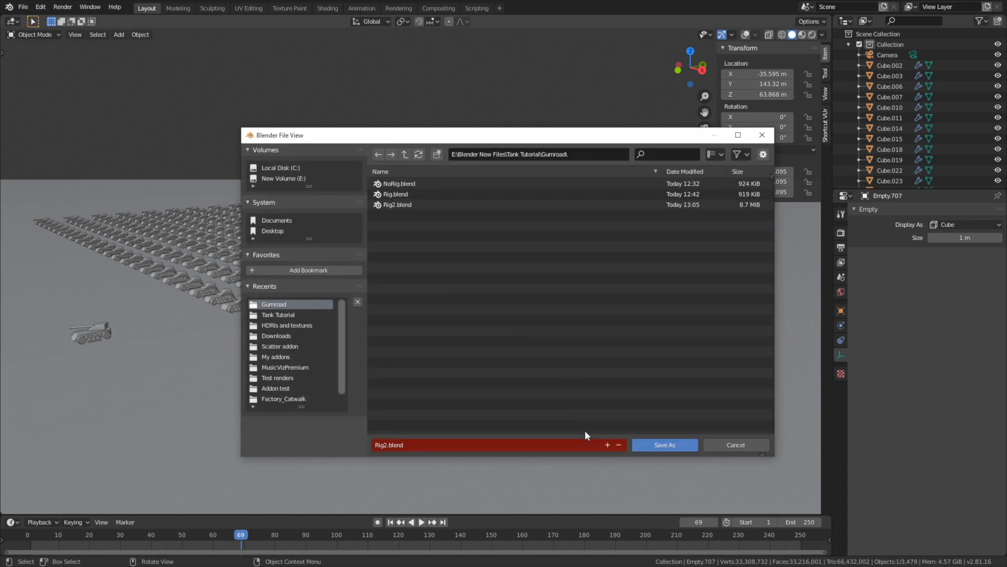
{"action": "left_click", "coordinate": [608, 444]}
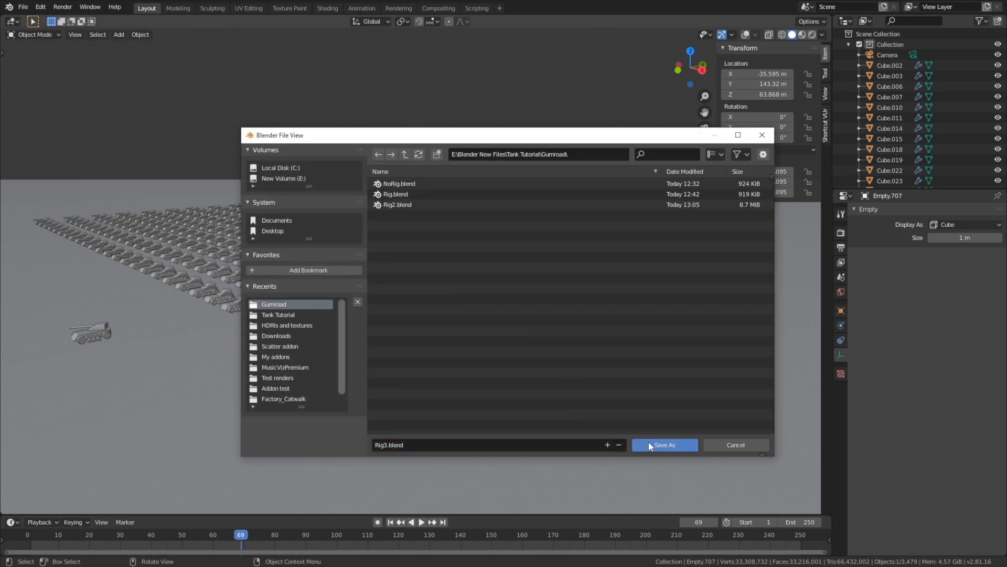
{"action": "left_click", "coordinate": [649, 445]}
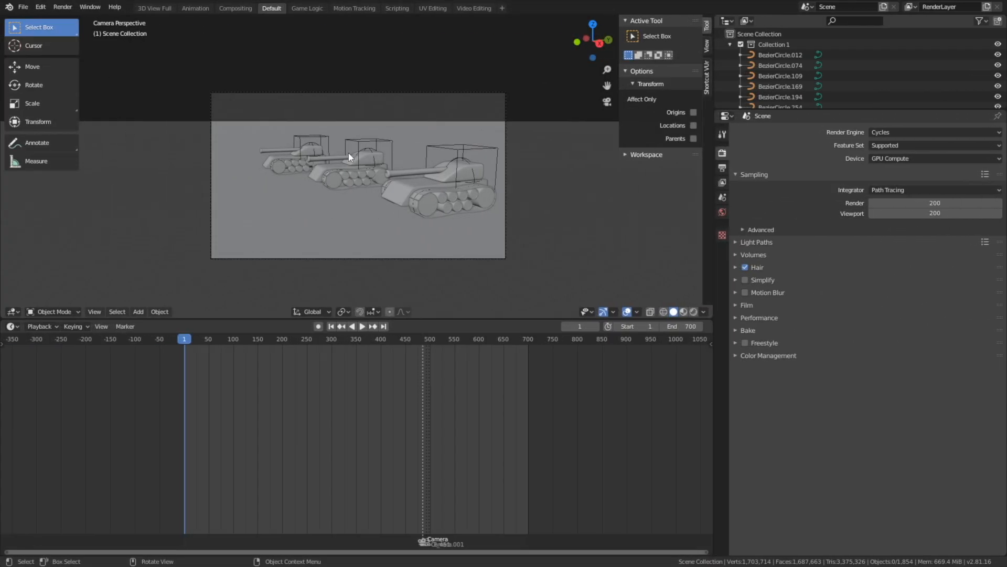
Step: Preview the coloured tank scene in rendered shading and scrub the timeline from frame 1 through frames 293 and 541
{"action": "scroll", "coordinate": [349, 152], "scroll_direction": "up", "scroll_amount": 6}
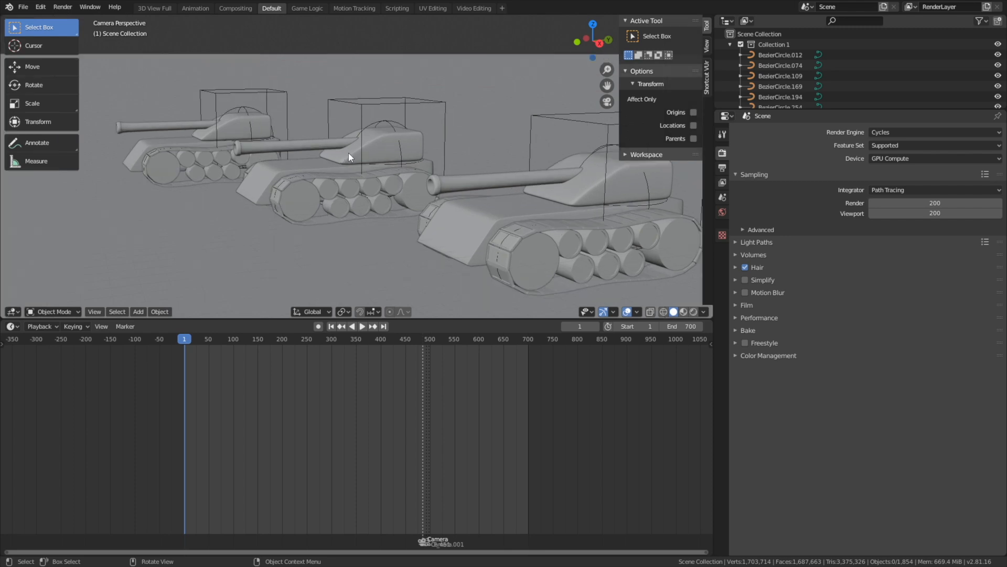
{"action": "left_click", "coordinate": [693, 312]}
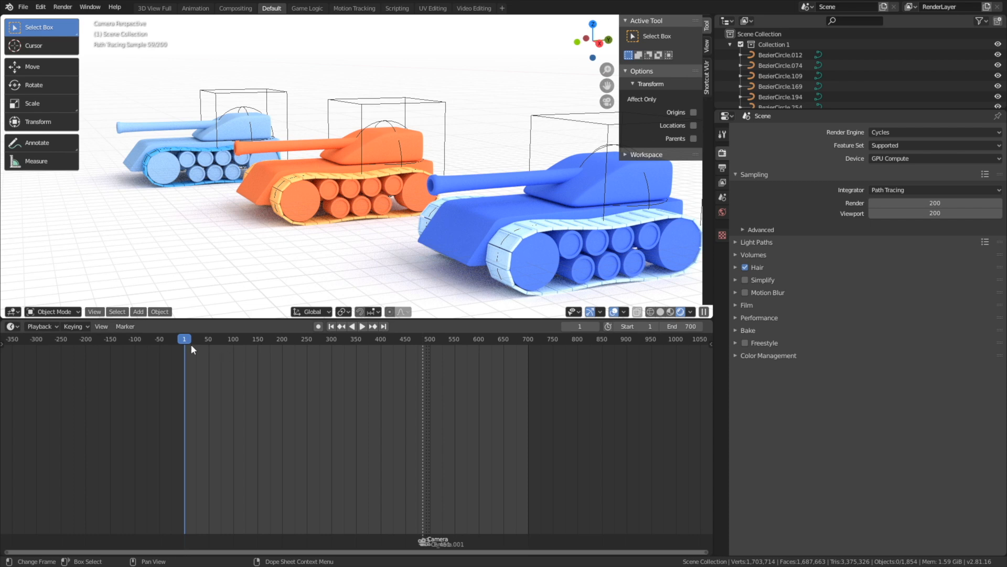
{"action": "left_click_drag", "start_coordinate": [191, 344], "coordinate": [328, 353]}
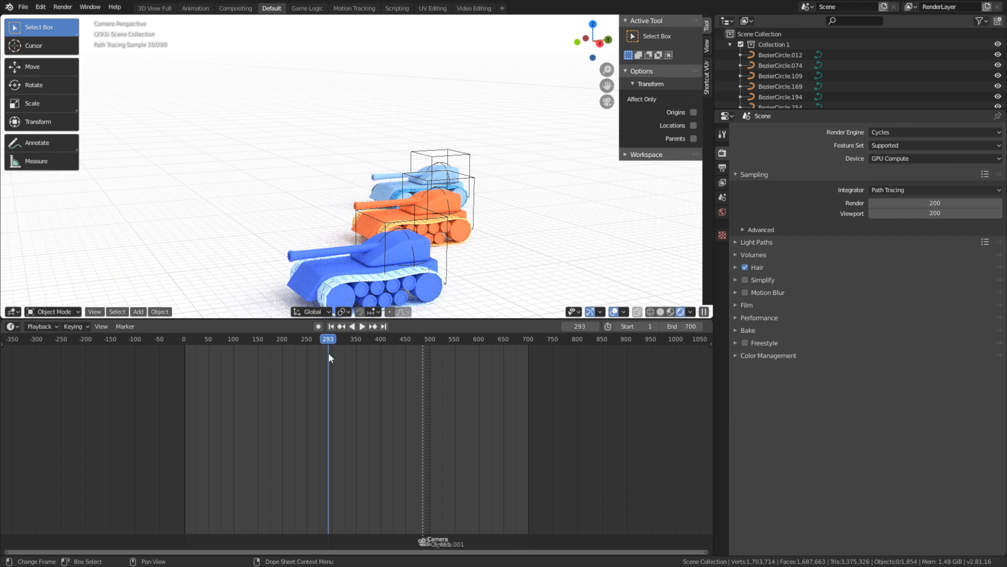
{"action": "key", "text": "space"}
{"action": "key", "text": "space"}
{"action": "left_click_drag", "start_coordinate": [348, 341], "coordinate": [450, 343]}
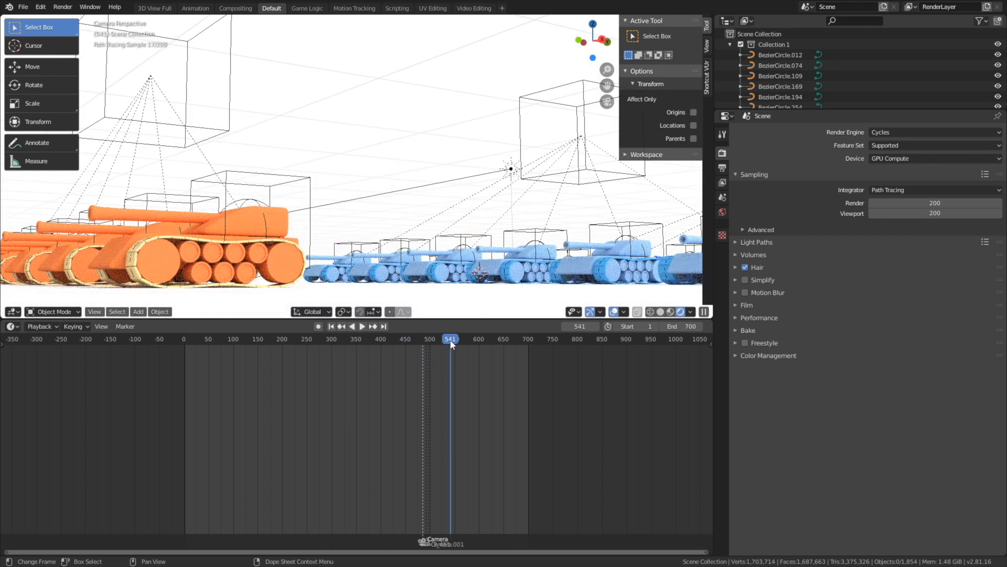
{"action": "left_click_drag", "start_coordinate": [450, 342], "coordinate": [410, 343]}
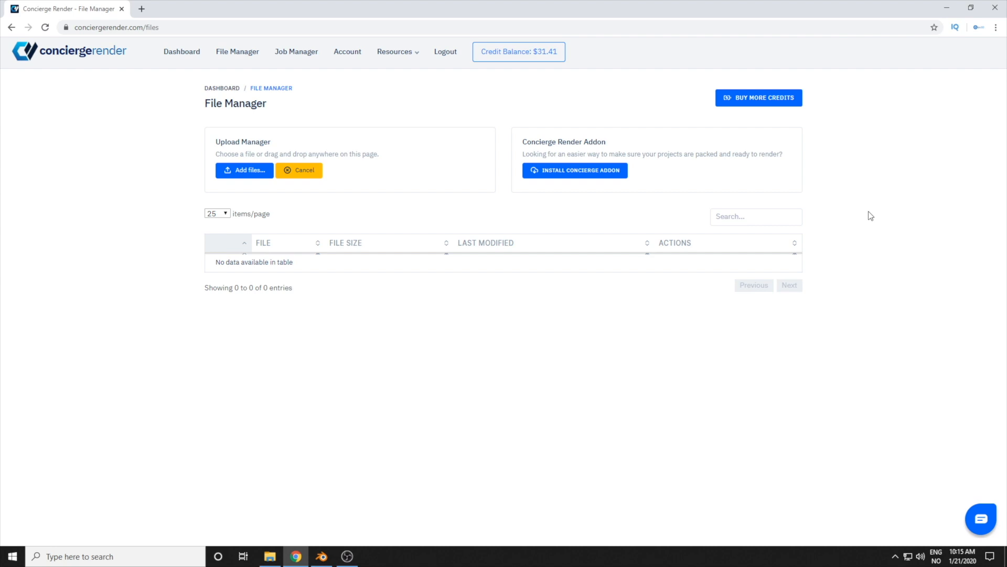
Step: In the Concierge Render file manager, upload the Render_1080p blend file from the Gumroad folder
{"action": "left_click", "coordinate": [258, 171]}
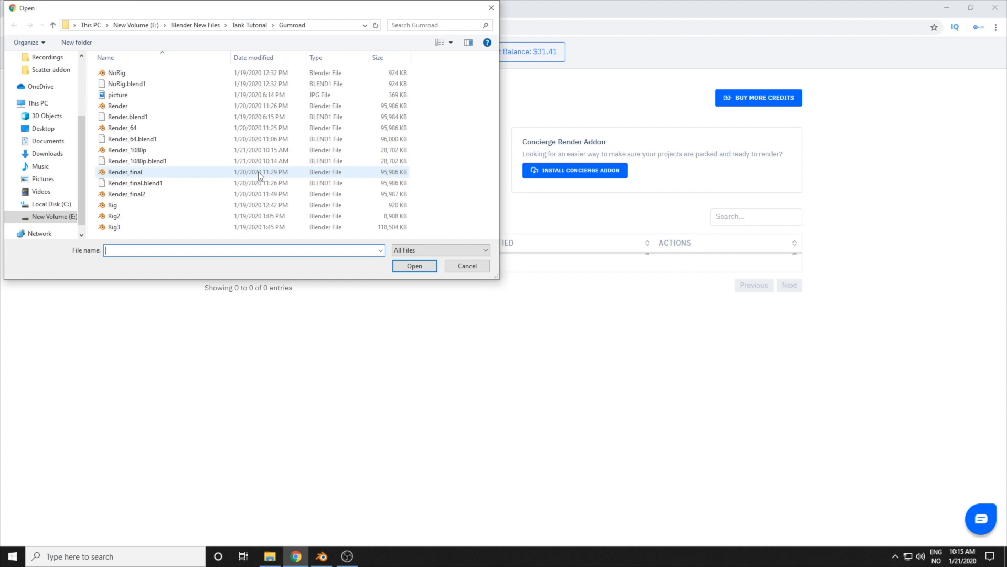
{"action": "left_click", "coordinate": [253, 150]}
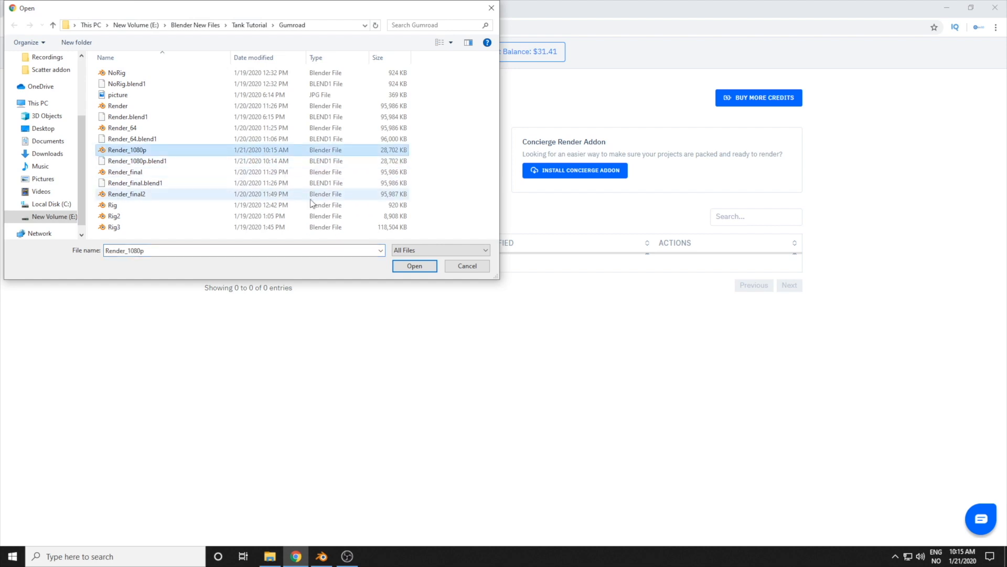
{"action": "left_click", "coordinate": [415, 266]}
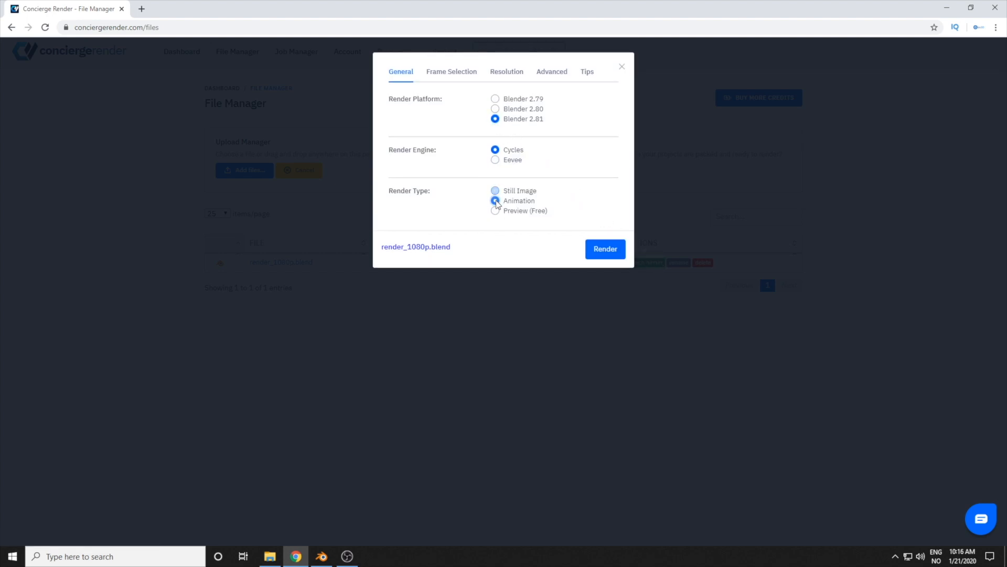
Step: Set the animation render's start frame to 1 and stop frame to 700
{"action": "left_click", "coordinate": [443, 85]}
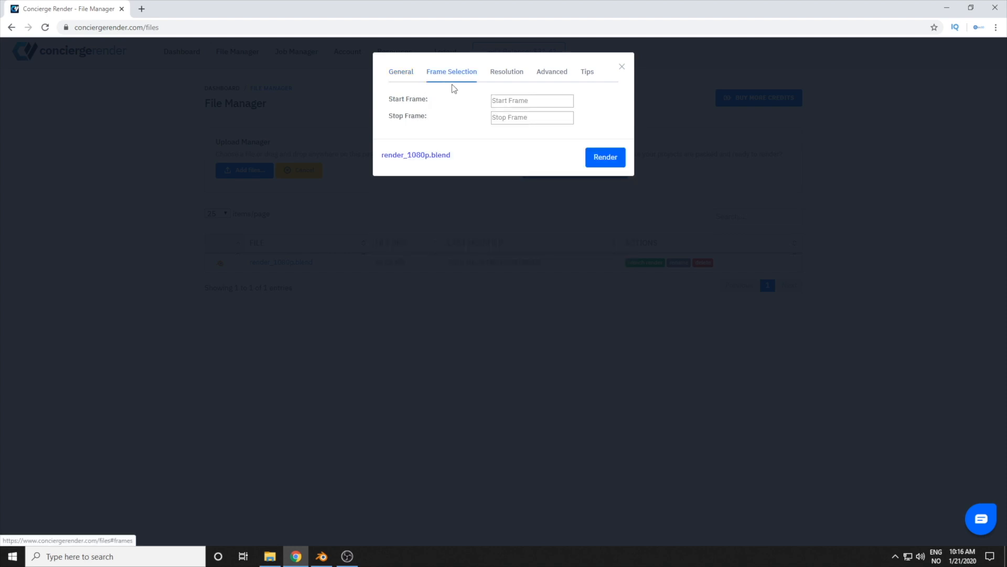
{"action": "left_click", "coordinate": [500, 100]}
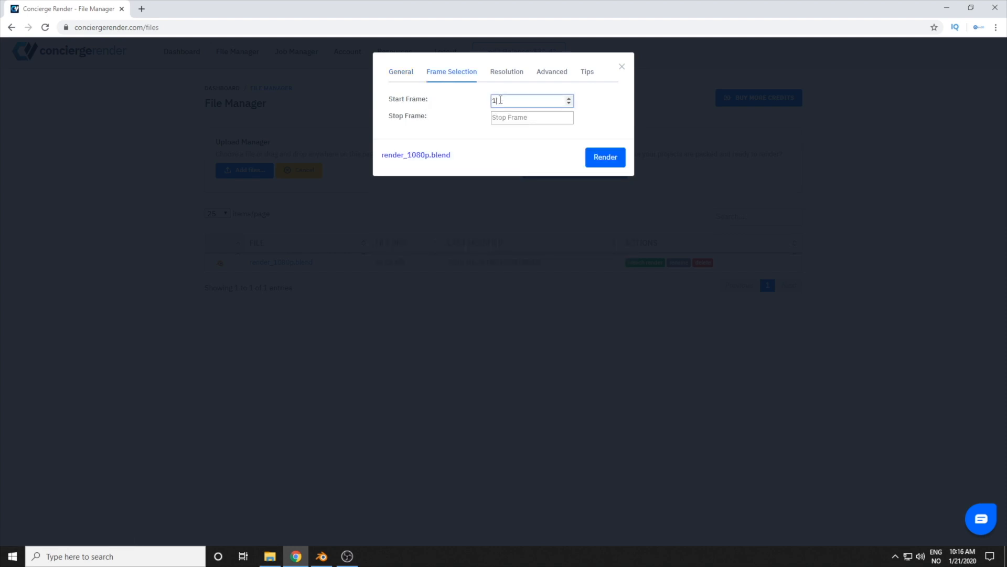
{"action": "left_click", "coordinate": [503, 115]}
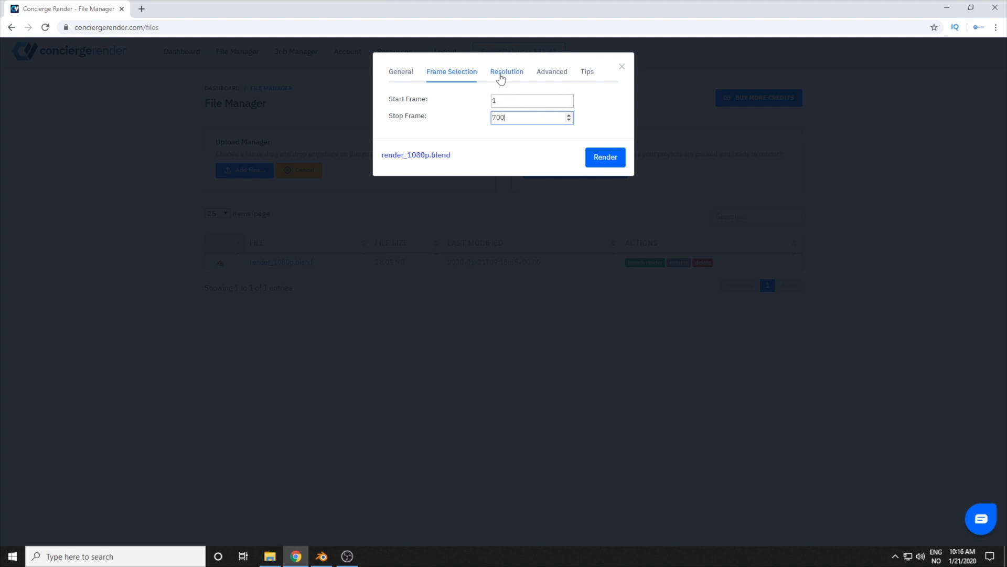
Step: Check the resolution and advanced render settings, leave Samples empty and Parallel Rendering enabled, and launch the render
{"action": "left_click", "coordinate": [501, 78]}
{"action": "left_click", "coordinate": [547, 76]}
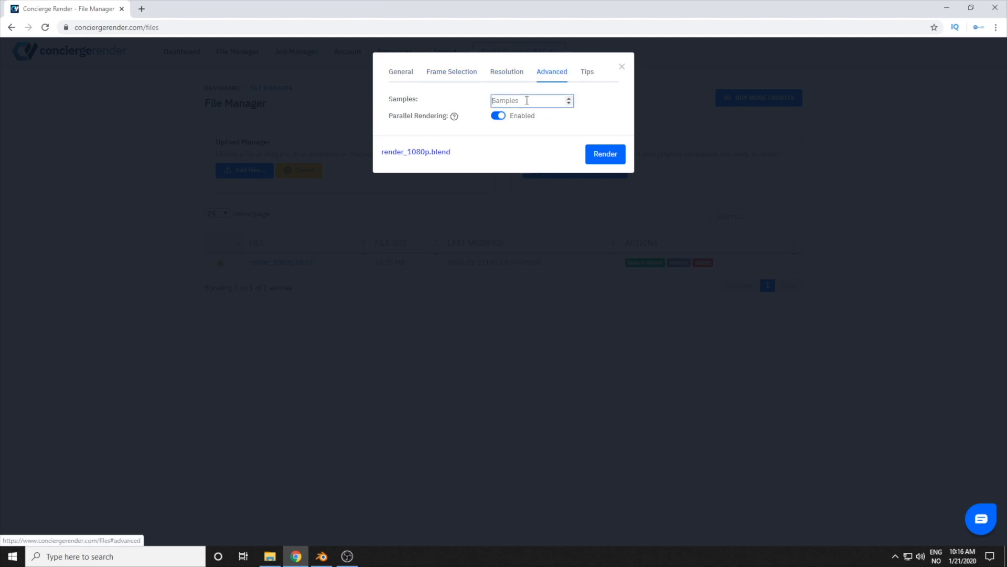
{"action": "left_click", "coordinate": [527, 100]}
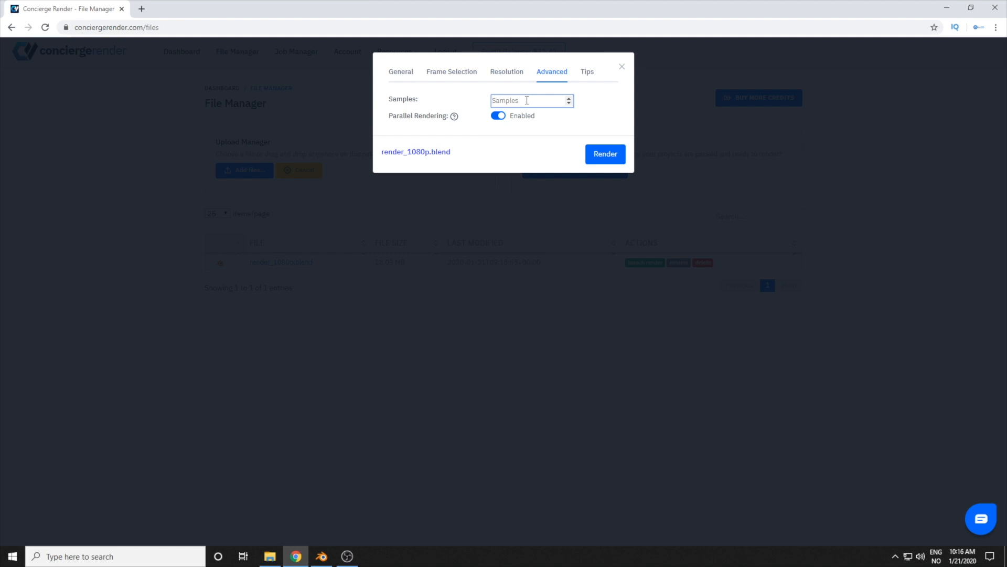
{"action": "left_click", "coordinate": [540, 133]}
{"action": "left_click", "coordinate": [606, 155]}
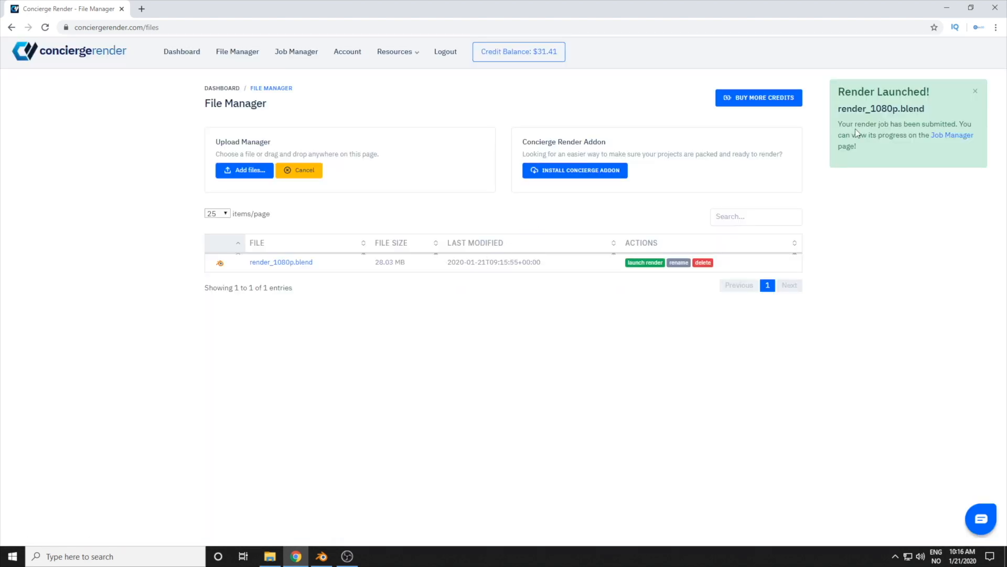
Step: Go to the job manager and download the finished render_1080p.blend frames as a ZIP
{"action": "left_click", "coordinate": [942, 136]}
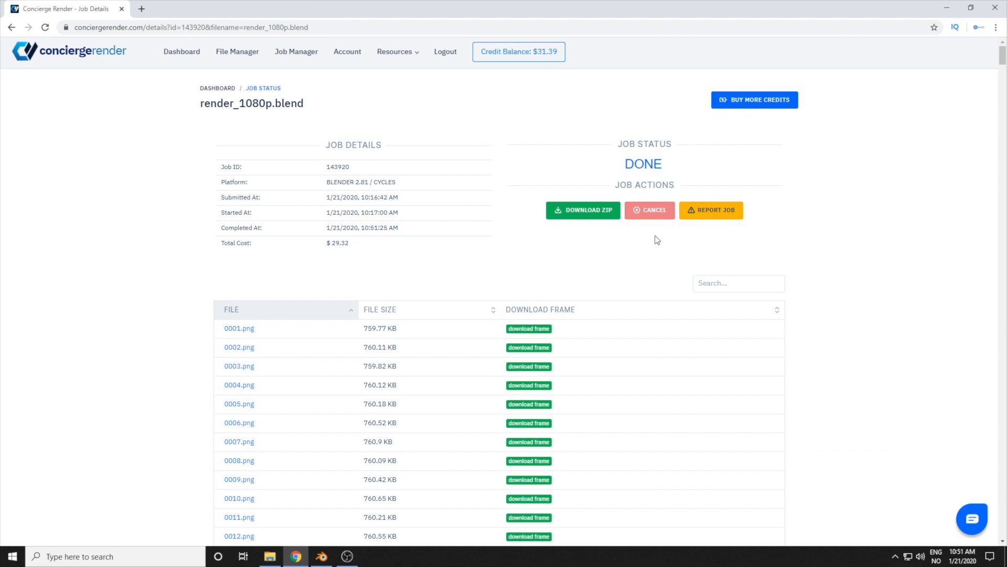
{"action": "left_click", "coordinate": [575, 210]}
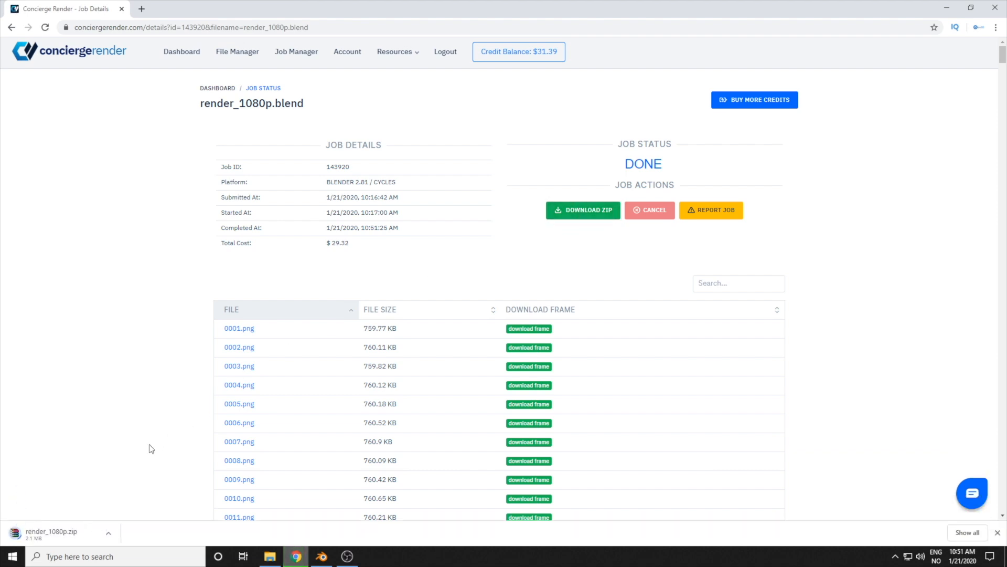